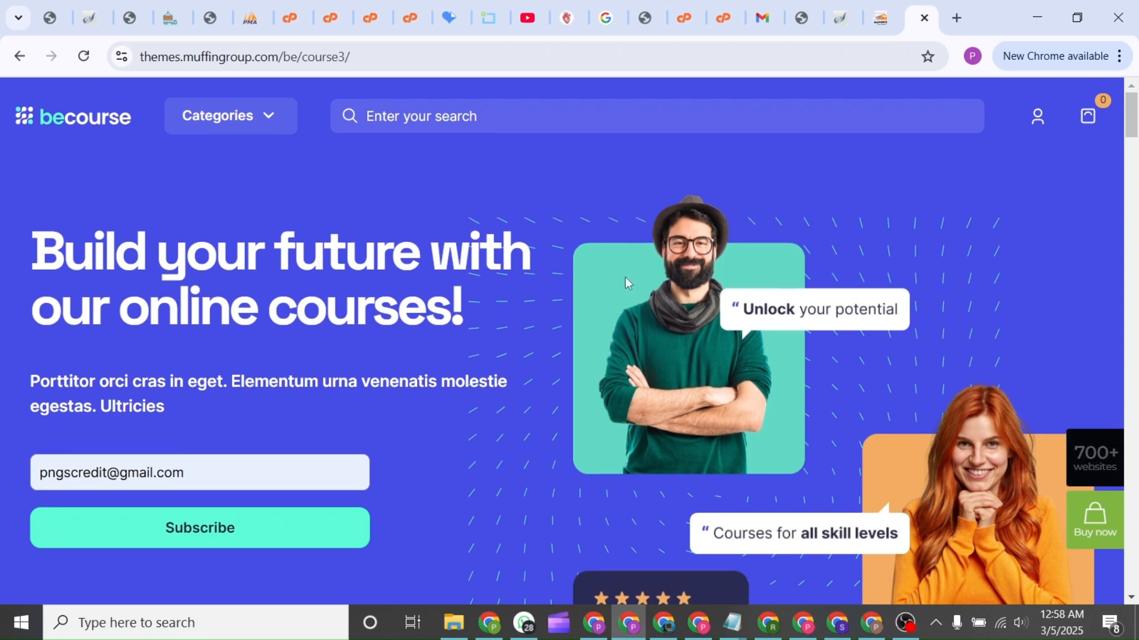
# Look through the course site's homepage, from the hero section and course categories to the testimonials and footer
pyautogui.scroll(-6, 625, 276)
pyautogui.scroll(-9, 625, 277)
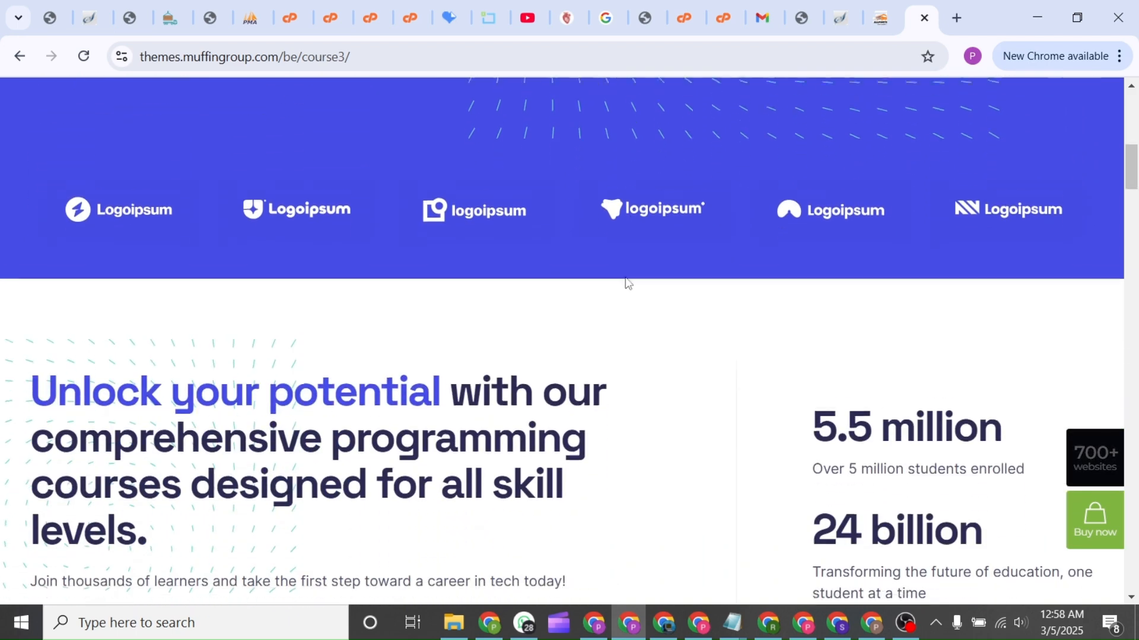
pyautogui.scroll(-11, 625, 276)
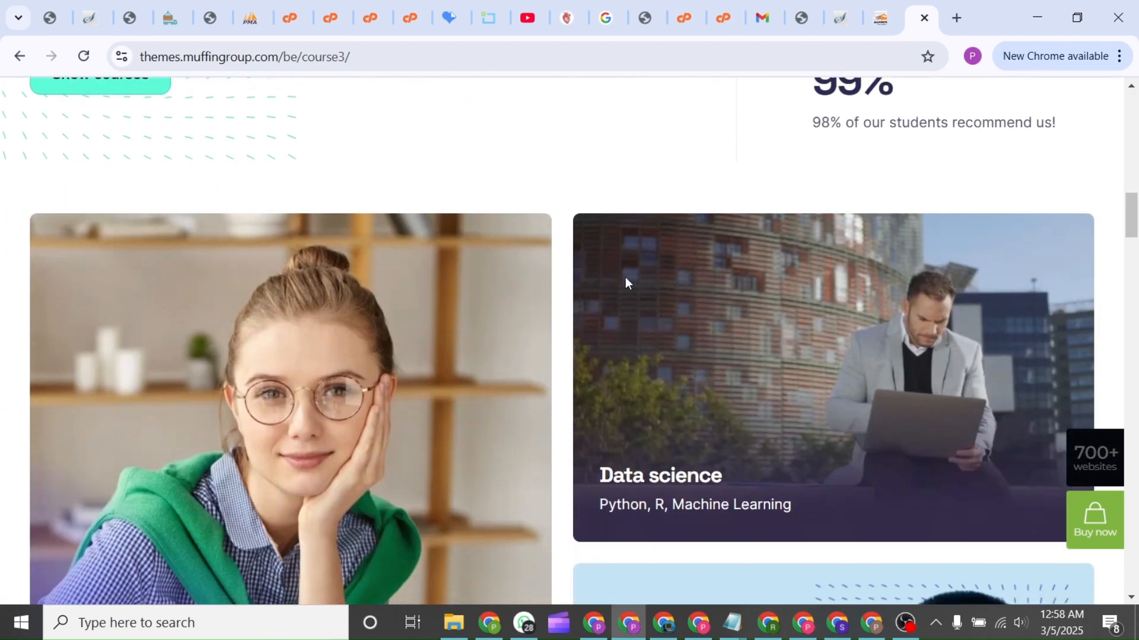
pyautogui.scroll(3, 625, 276)
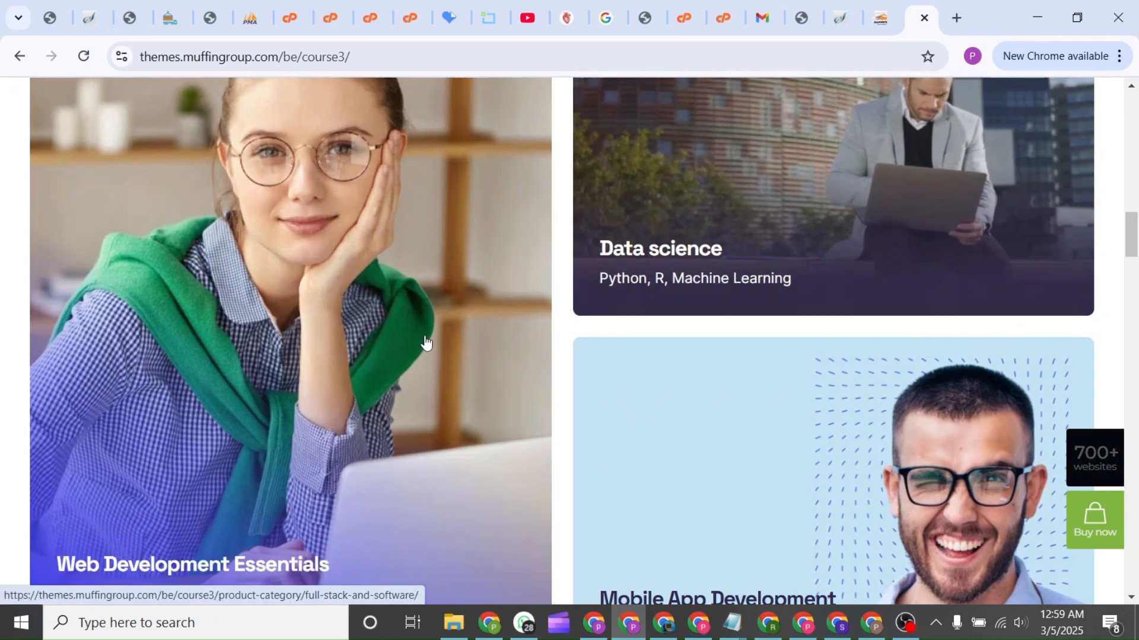
pyautogui.scroll(-3, 425, 338)
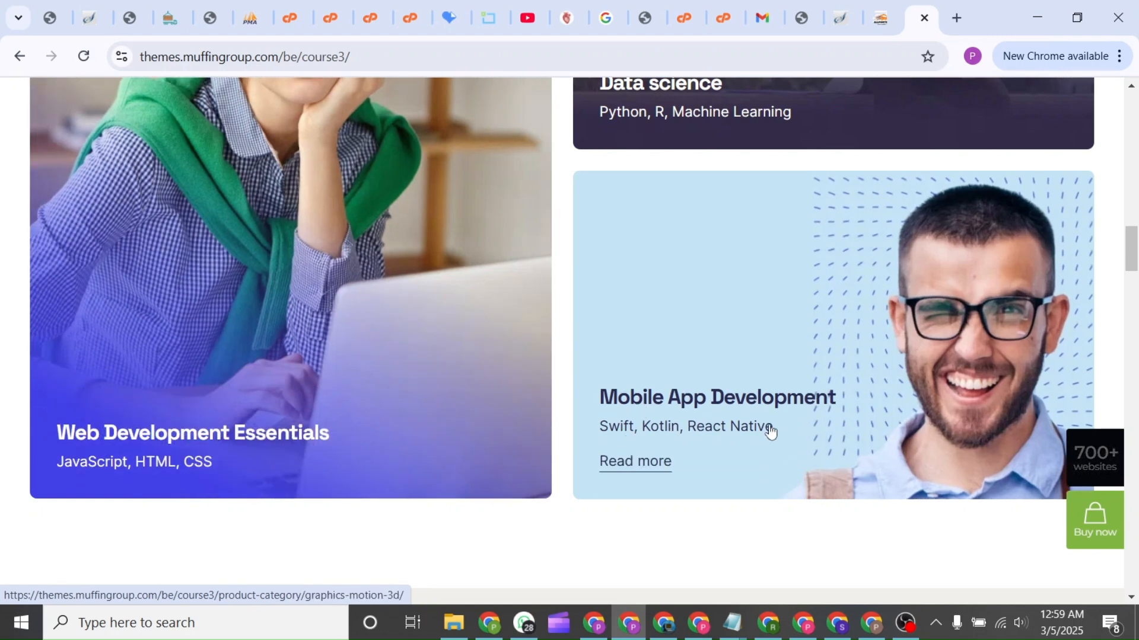
pyautogui.scroll(-4, 774, 461)
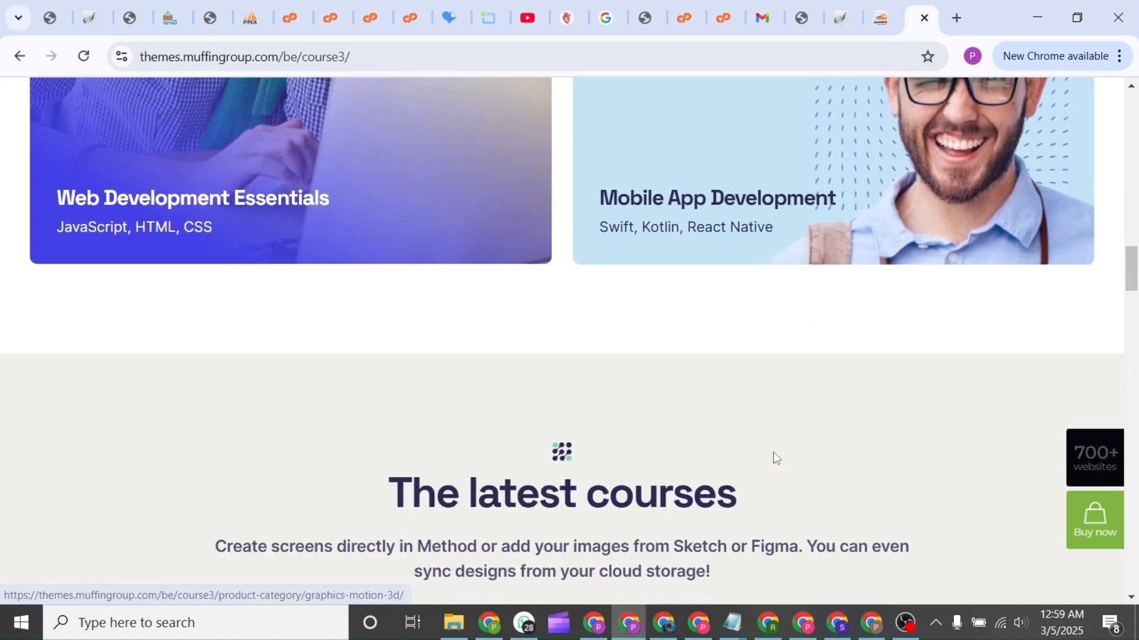
pyautogui.scroll(-7, 773, 457)
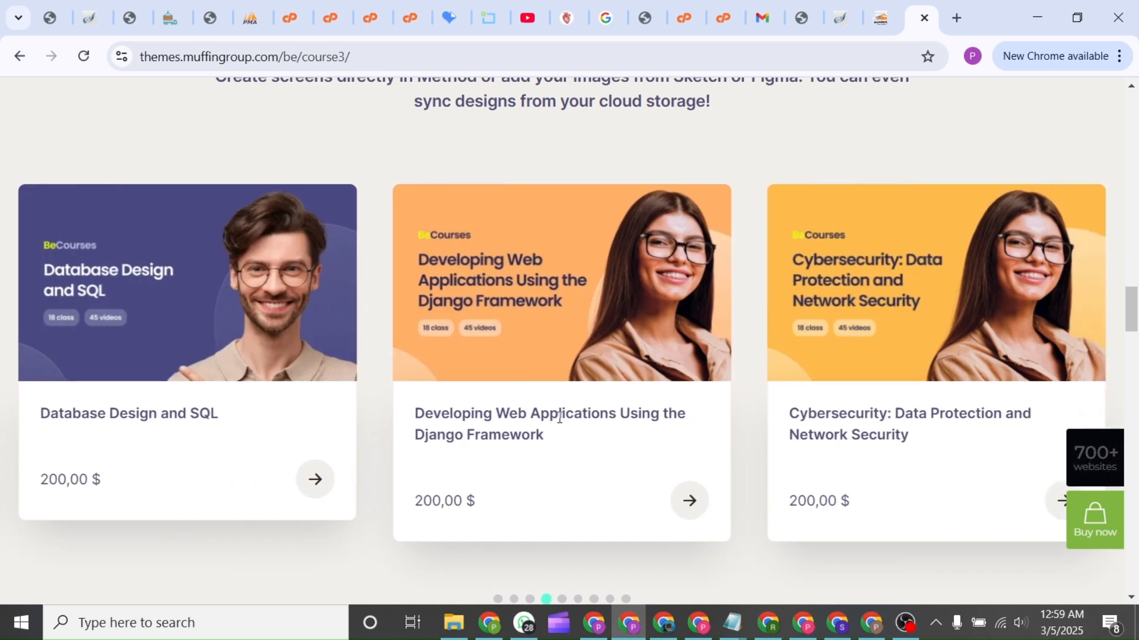
pyautogui.scroll(-3, 595, 409)
pyautogui.scroll(-3, 595, 413)
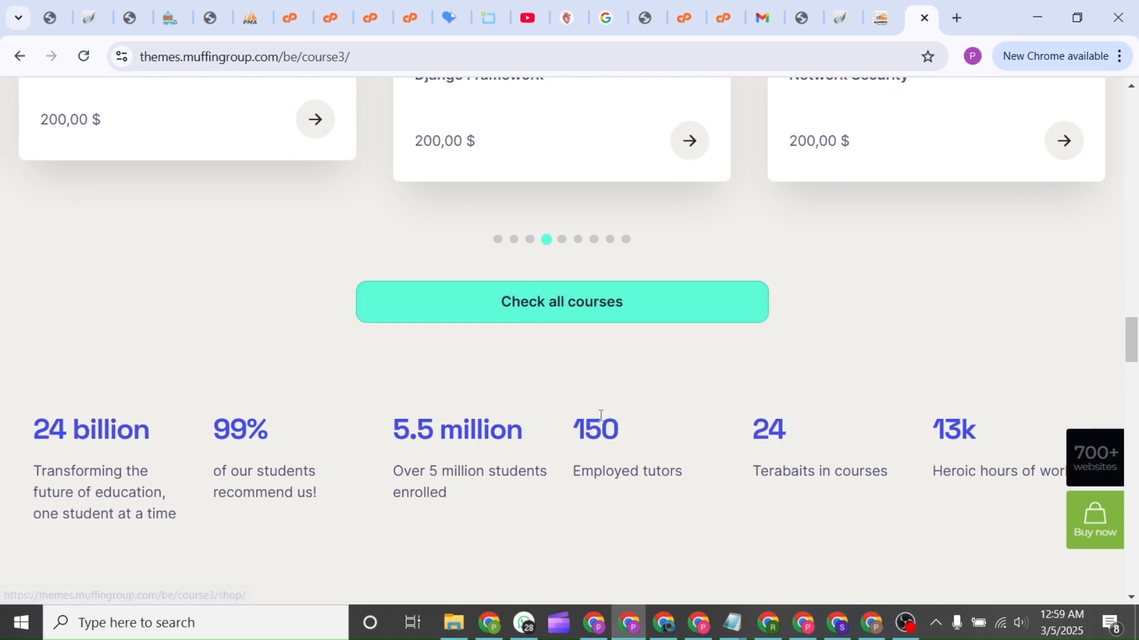
pyautogui.scroll(-8, 599, 415)
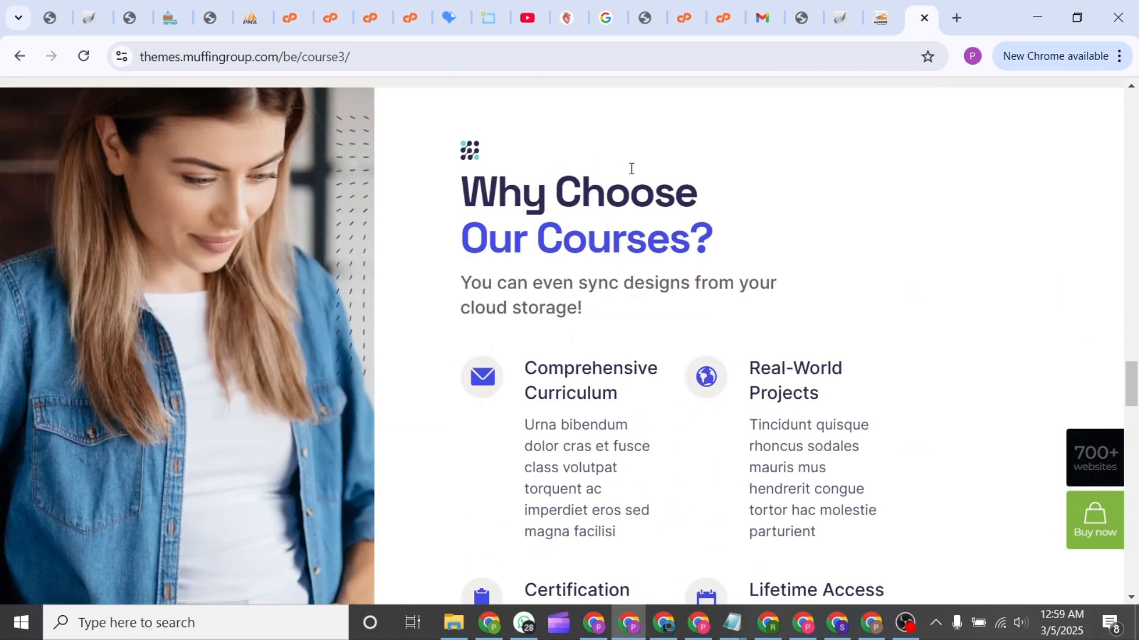
pyautogui.scroll(-8, 631, 169)
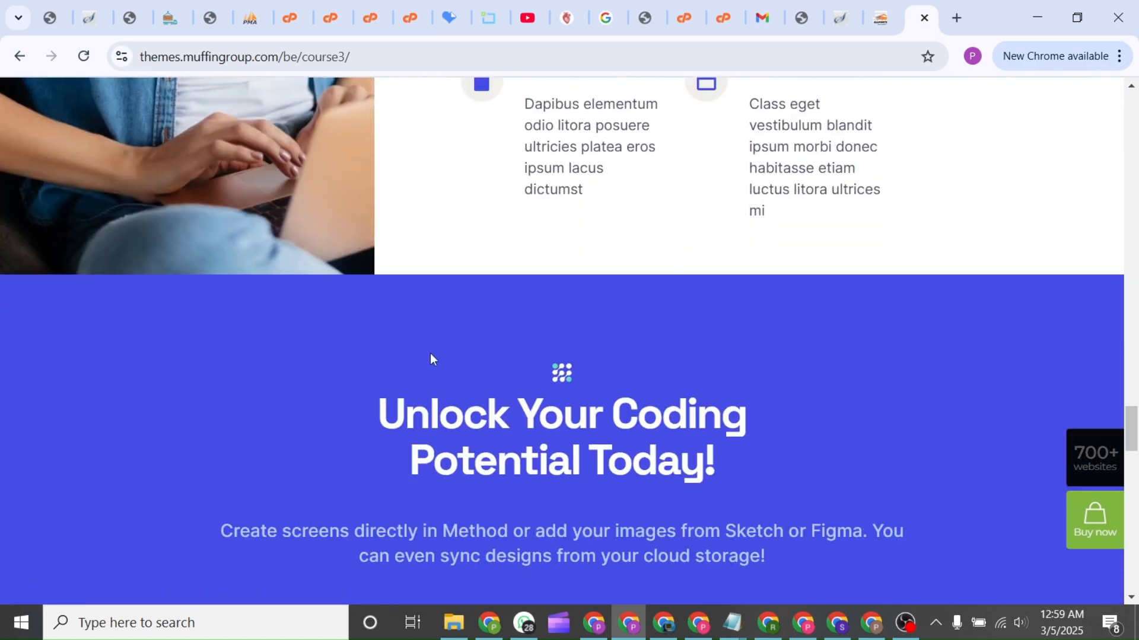
pyautogui.scroll(-3, 457, 386)
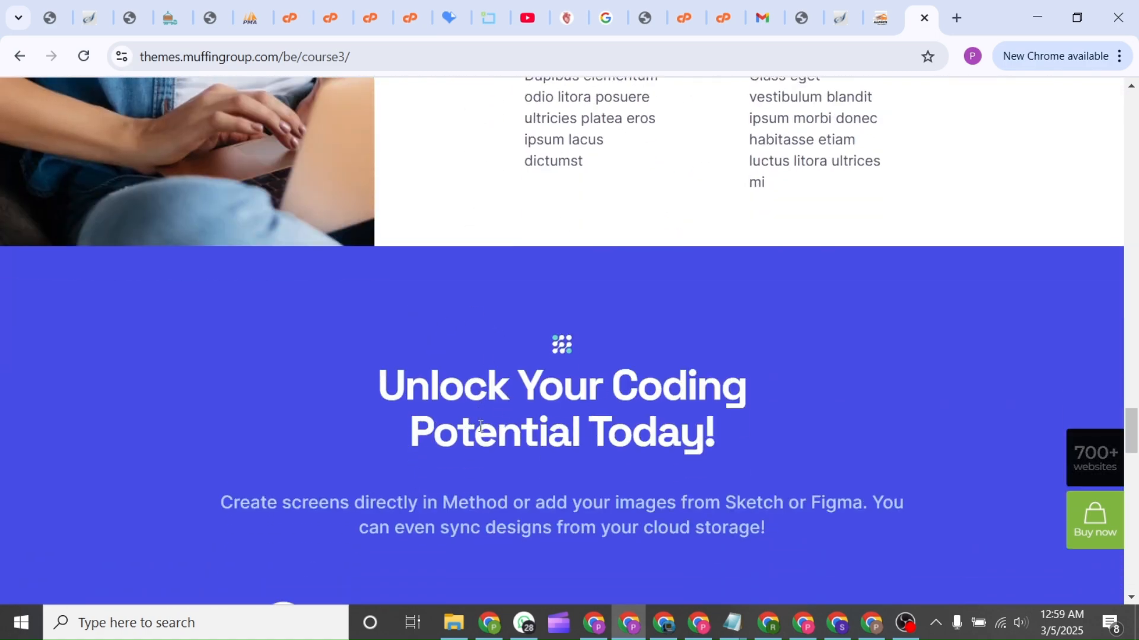
pyautogui.scroll(-8, 481, 431)
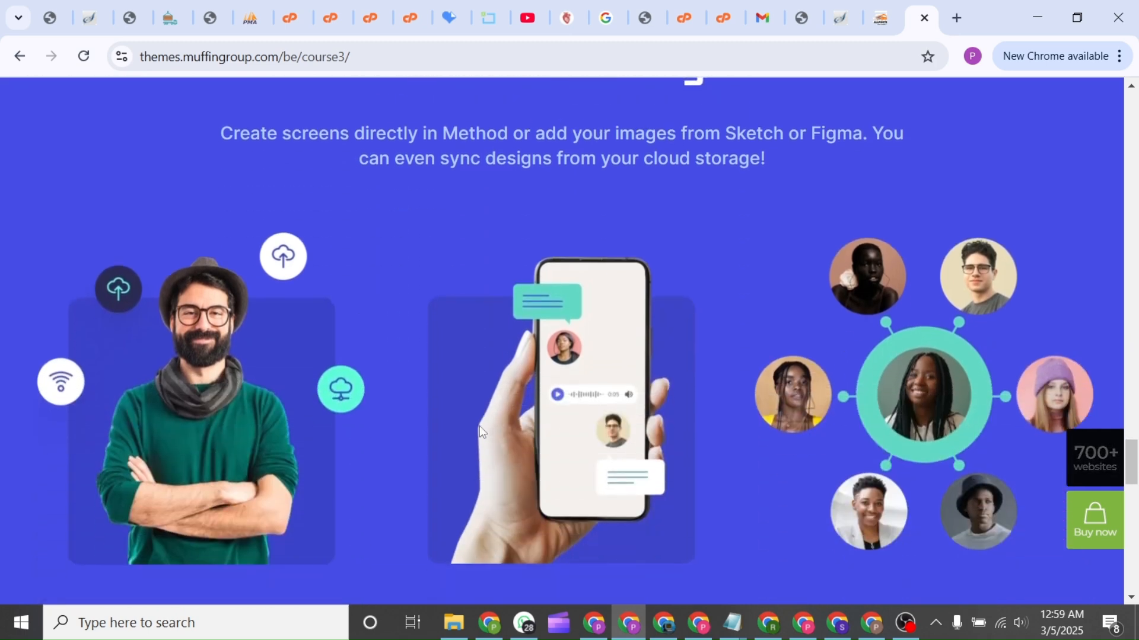
pyautogui.scroll(-8, 479, 426)
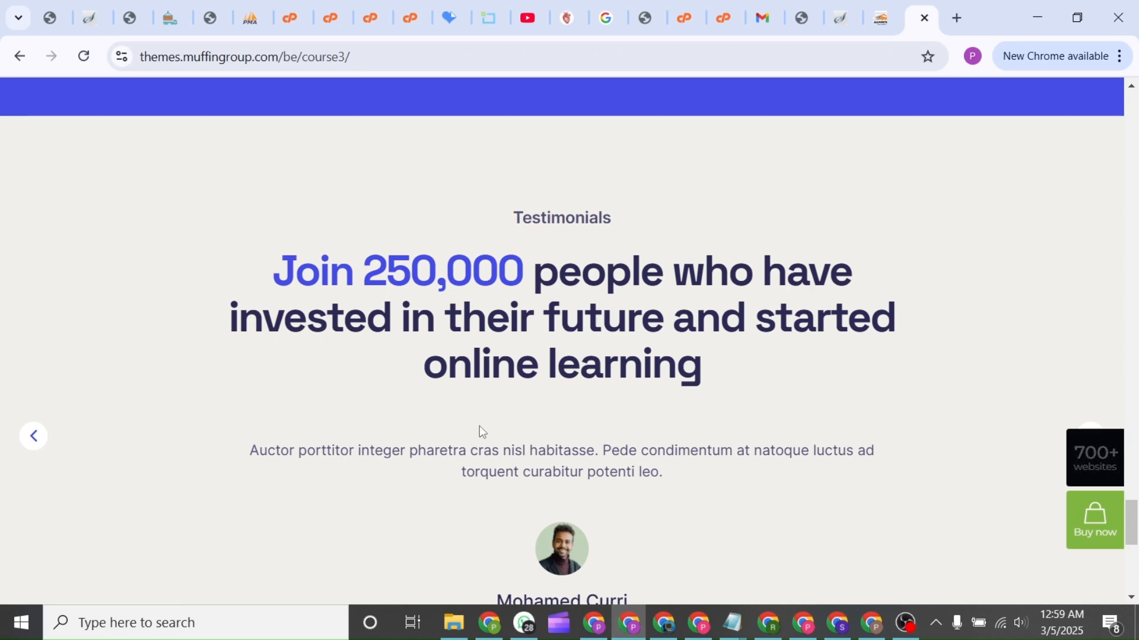
pyautogui.scroll(-9, 479, 426)
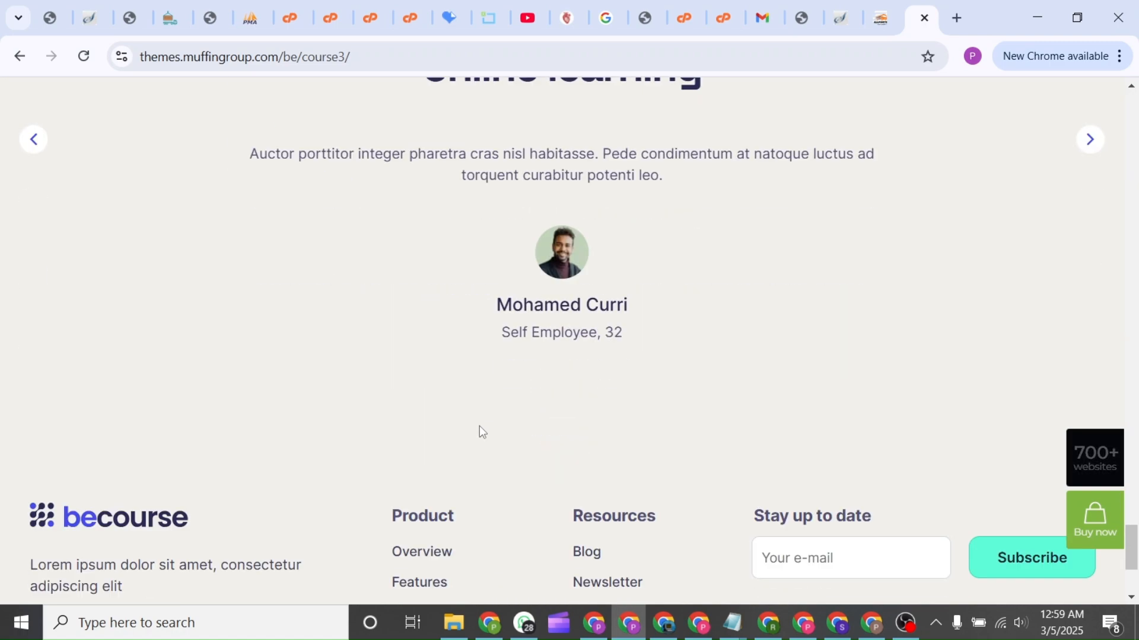
pyautogui.scroll(20, 479, 426)
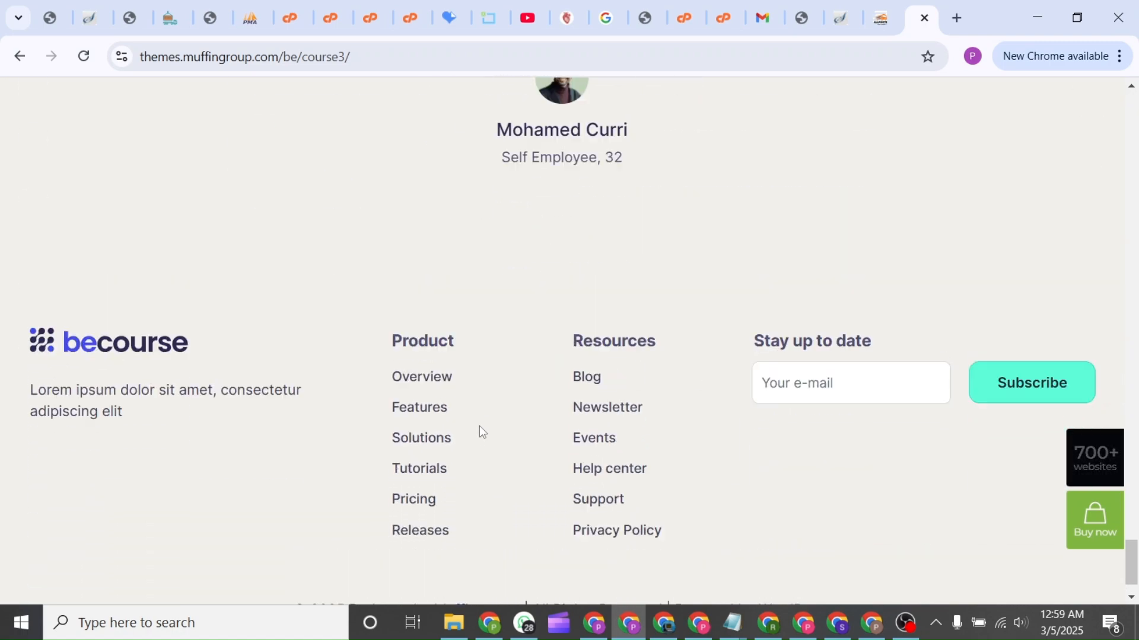
# Open the full course catalogue from the homepage's latest courses section
pyautogui.scroll(-20, 480, 430)
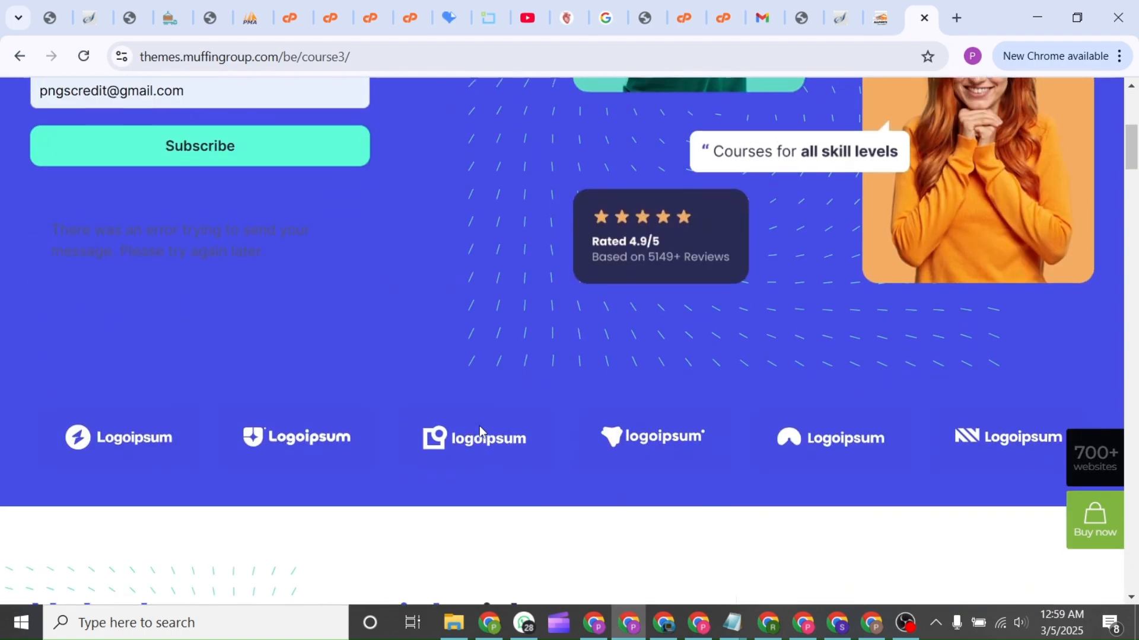
pyautogui.scroll(-15, 479, 427)
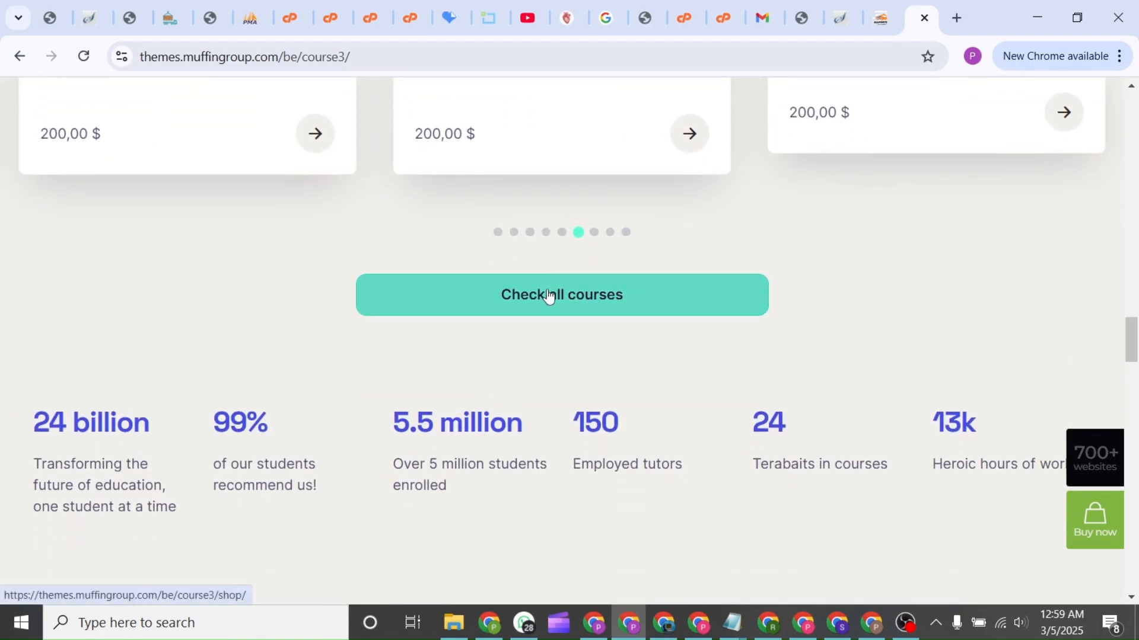
pyautogui.click(547, 294)
# Add the "Advanced Programming Techniques in JAva" course to the cart and proceed to checkout
pyautogui.scroll(-6, 547, 288)
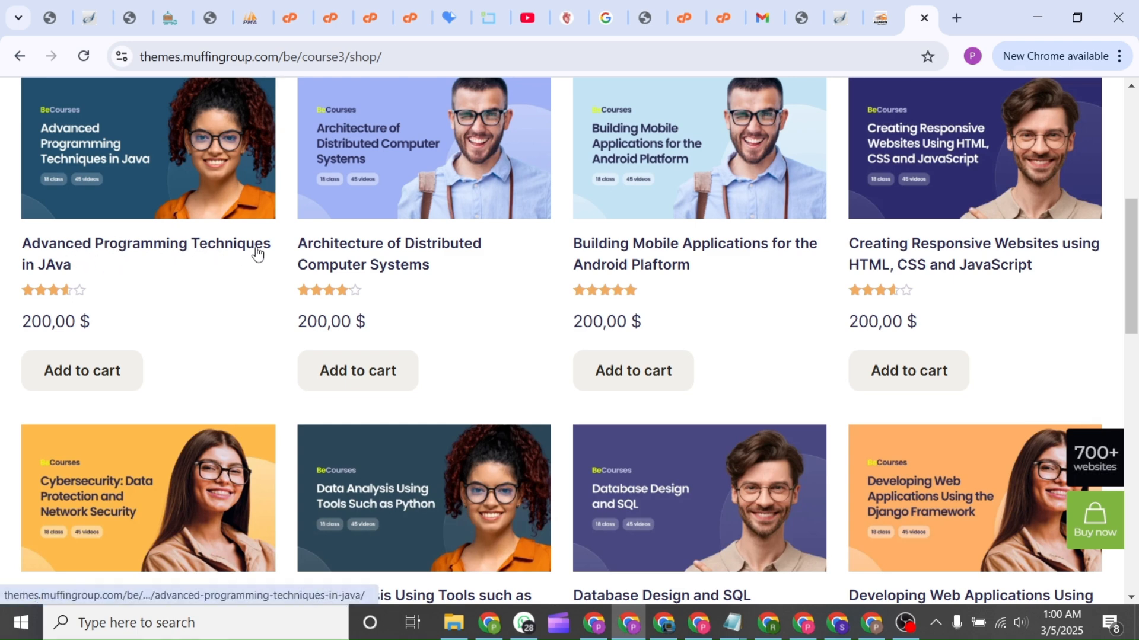
pyautogui.click(103, 372)
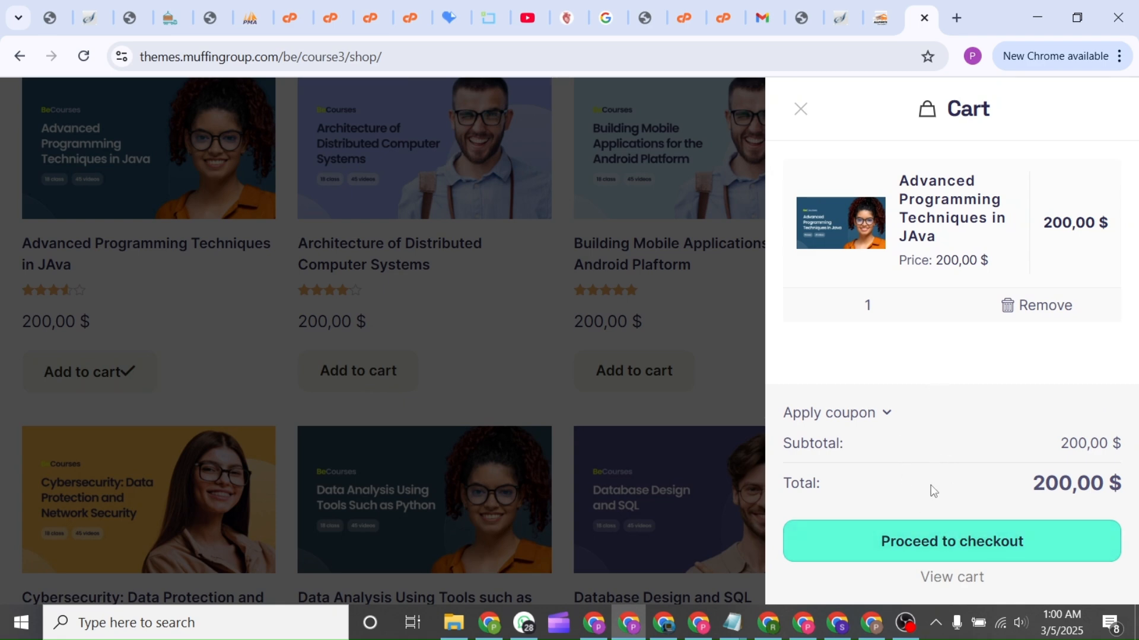
pyautogui.click(962, 545)
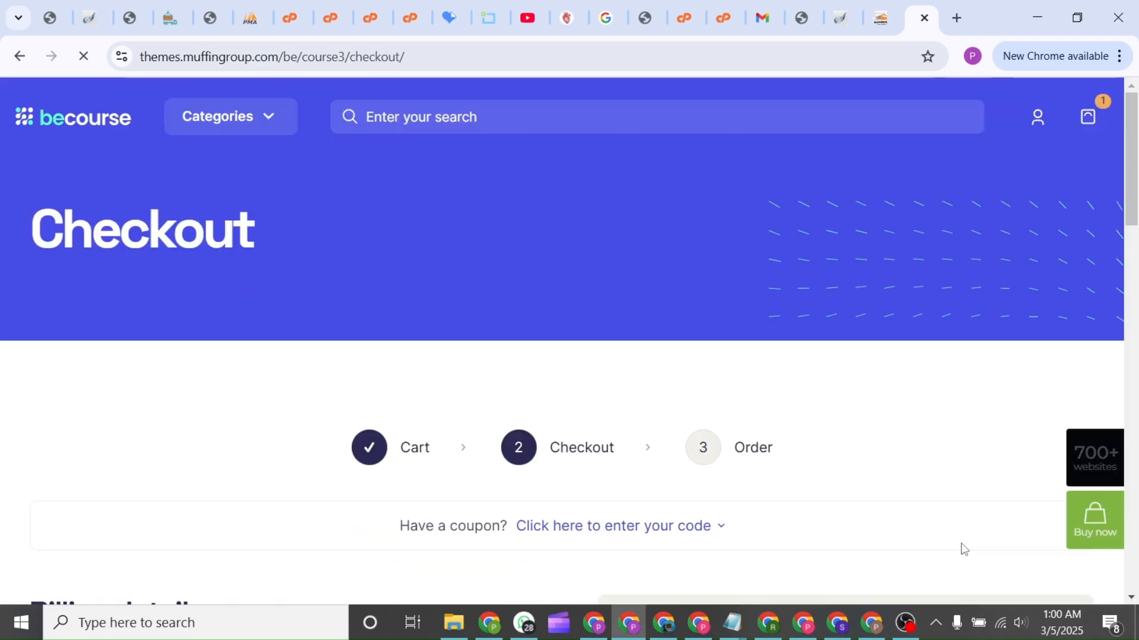
# Fill in the checkout billing details with the browser's saved address entry
pyautogui.scroll(-5, 693, 354)
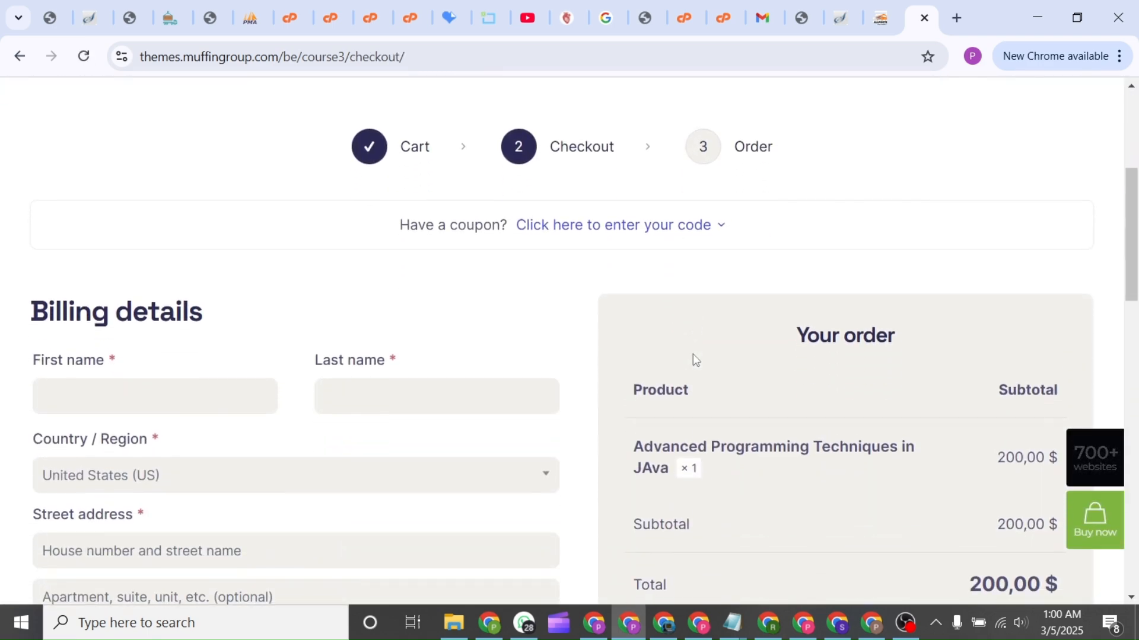
pyautogui.scroll(-1, 652, 371)
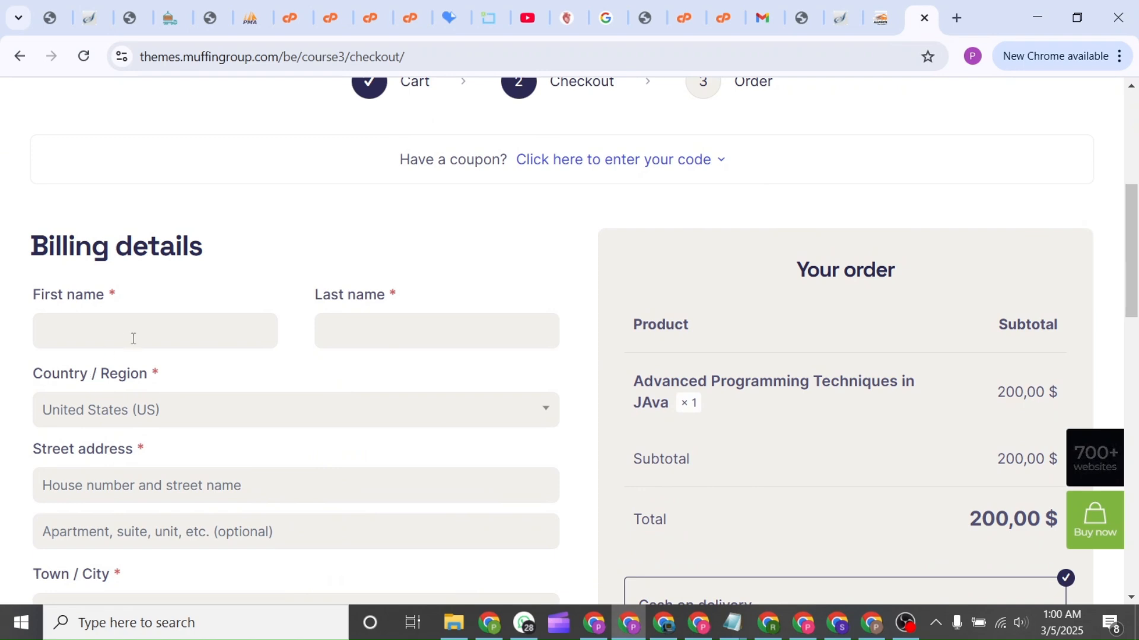
pyautogui.click(114, 335)
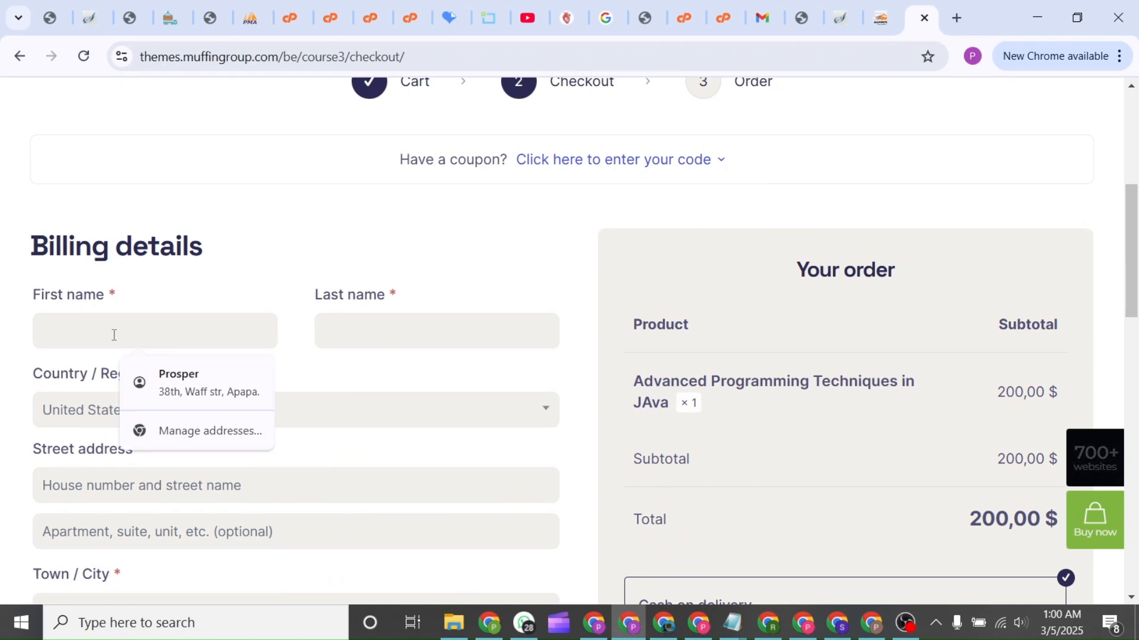
pyautogui.click(192, 382)
# Enter "Swiftly" as the order note under the additional information
pyautogui.scroll(-5, 191, 382)
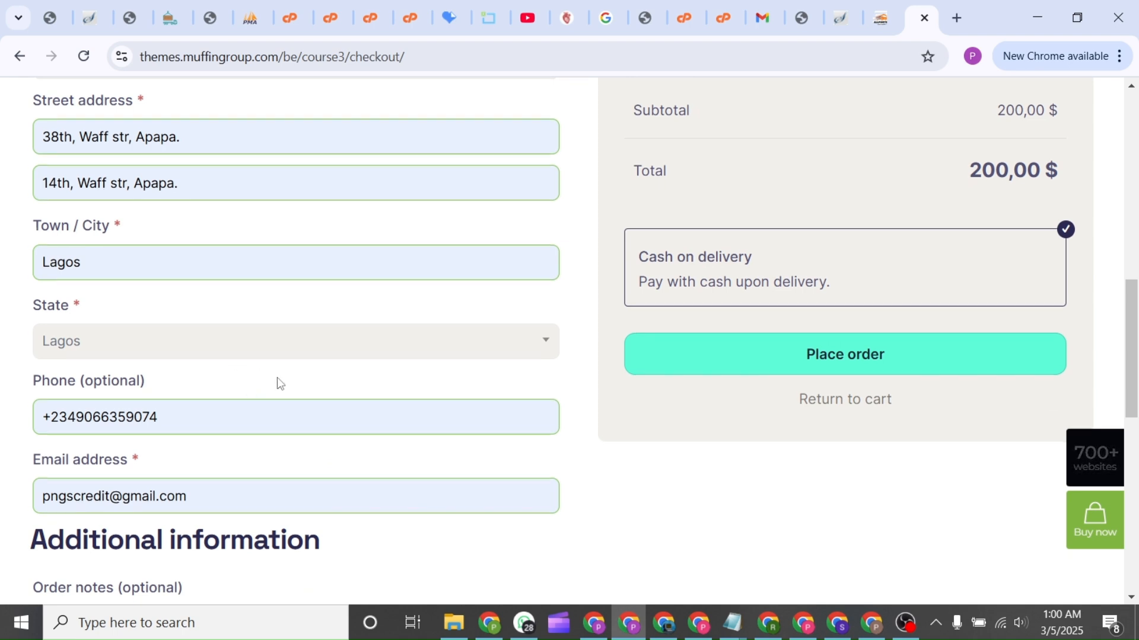
pyautogui.scroll(-3, 280, 383)
pyautogui.scroll(-1, 276, 377)
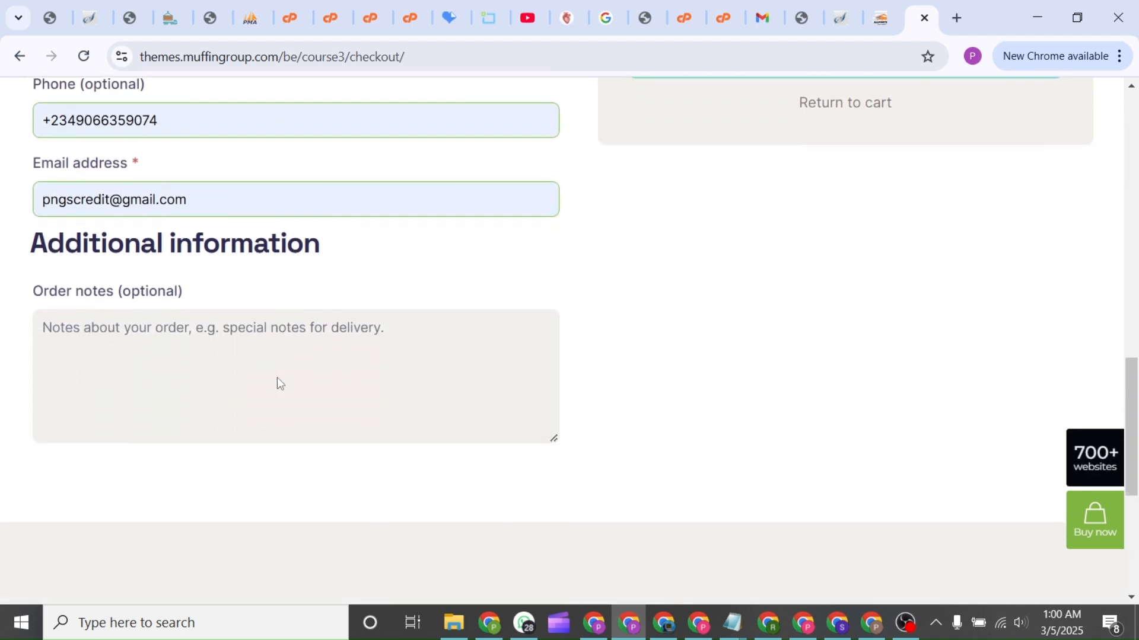
pyautogui.click(271, 335)
pyautogui.write('Swift')
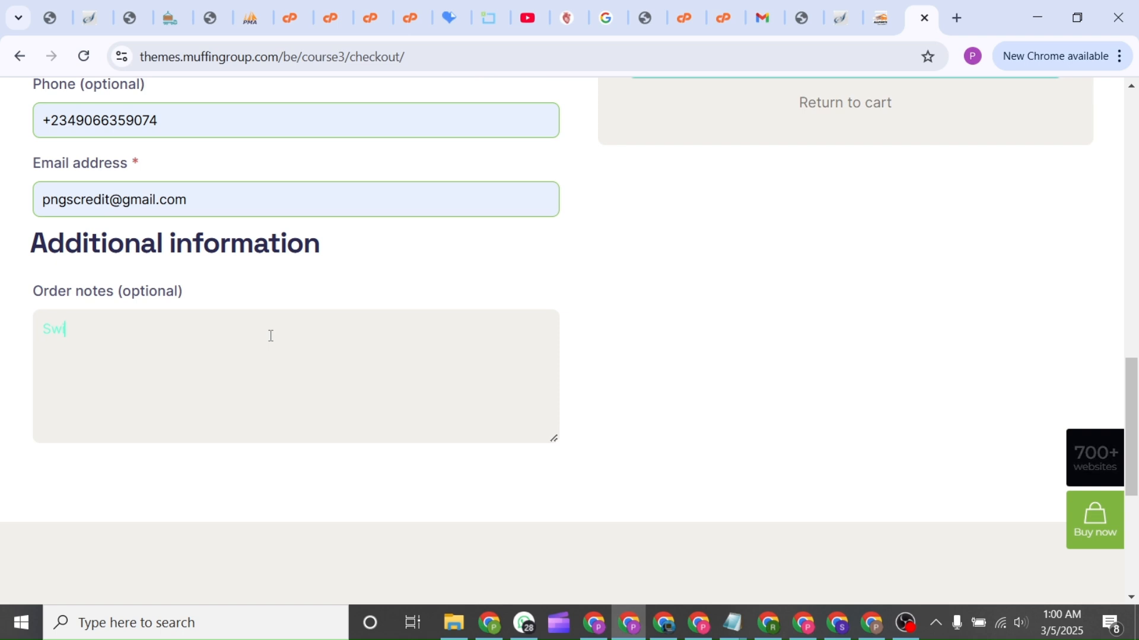
pyautogui.write('ly')
# Review the checkout details and place the order with cash on delivery as the payment method
pyautogui.scroll(10, 653, 380)
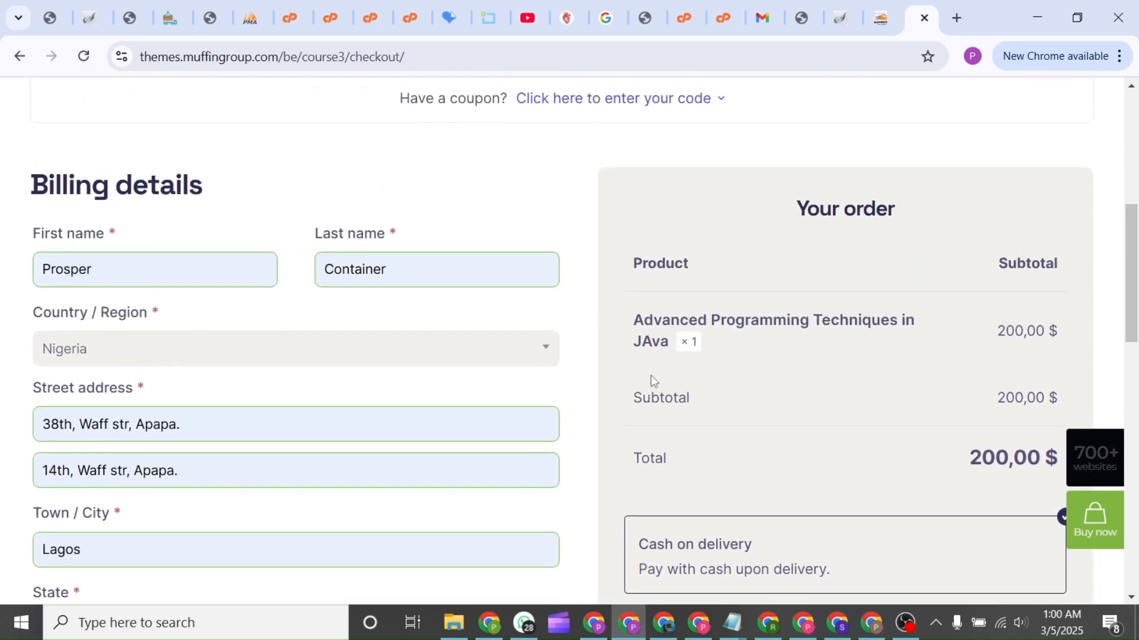
pyautogui.scroll(-4, 650, 375)
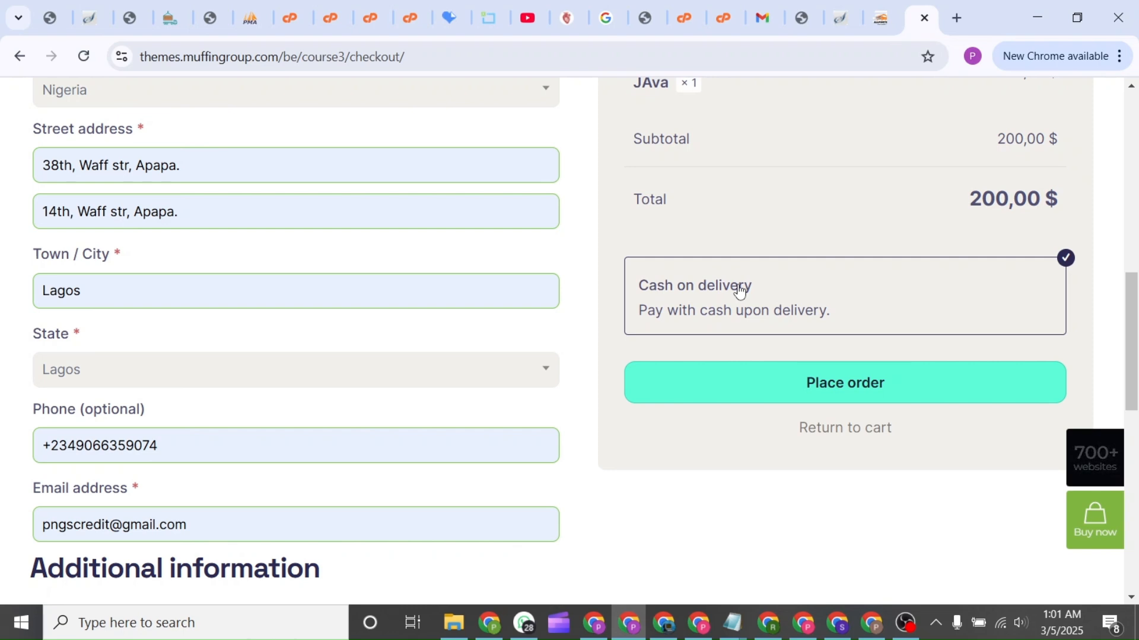
pyautogui.click(872, 395)
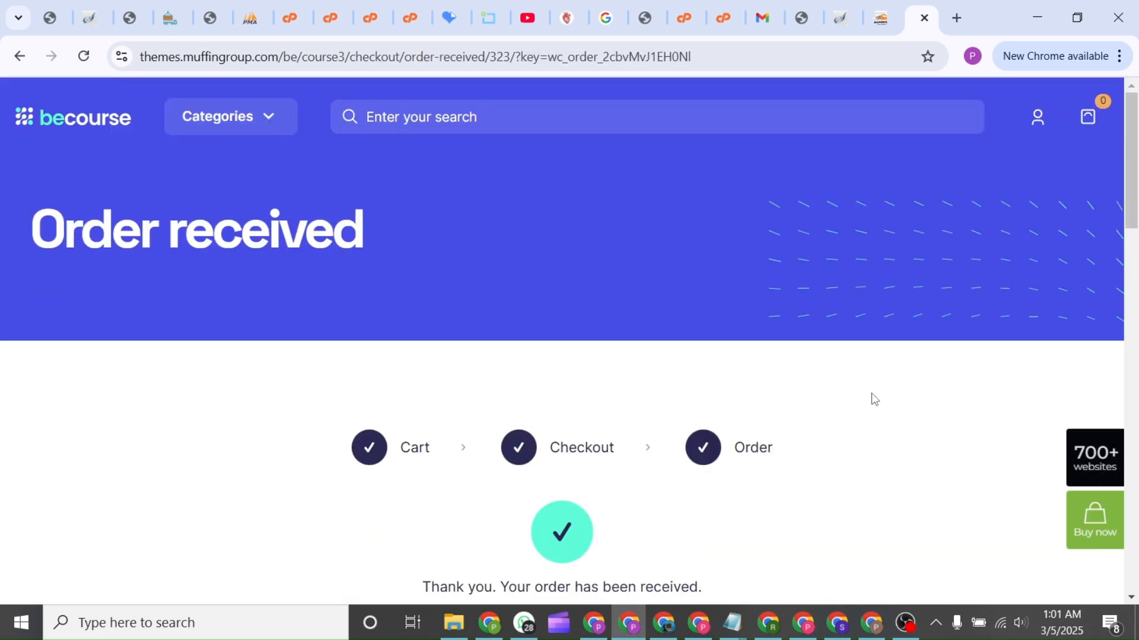
# Examine the order confirmation page, including the order summary, payment method, note and billing address
pyautogui.scroll(-3, 872, 396)
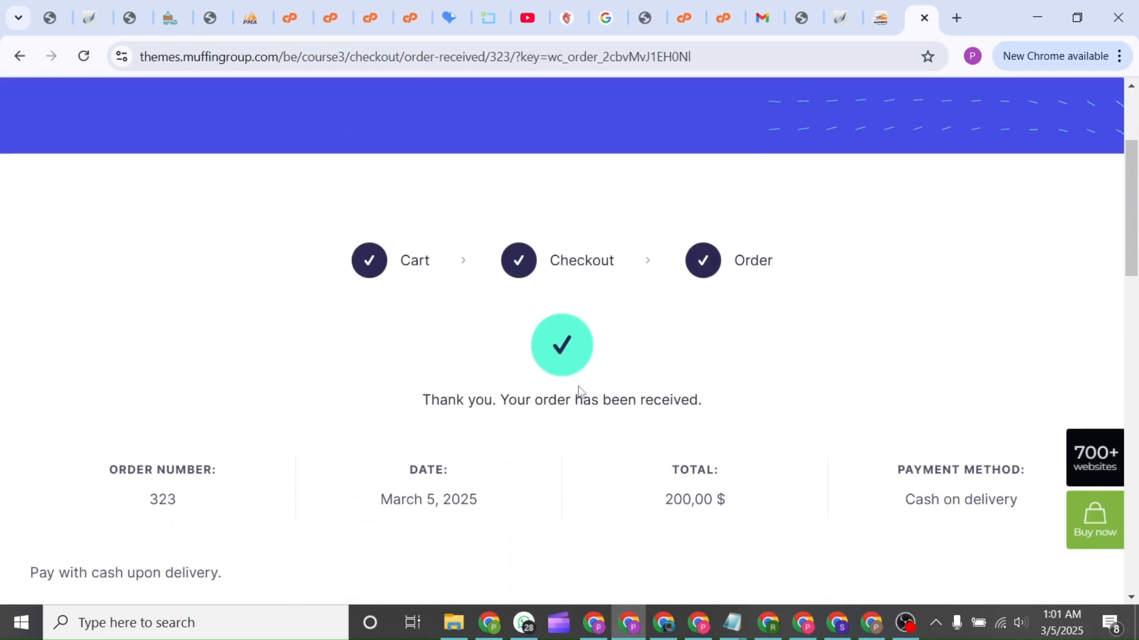
pyautogui.scroll(-4, 628, 469)
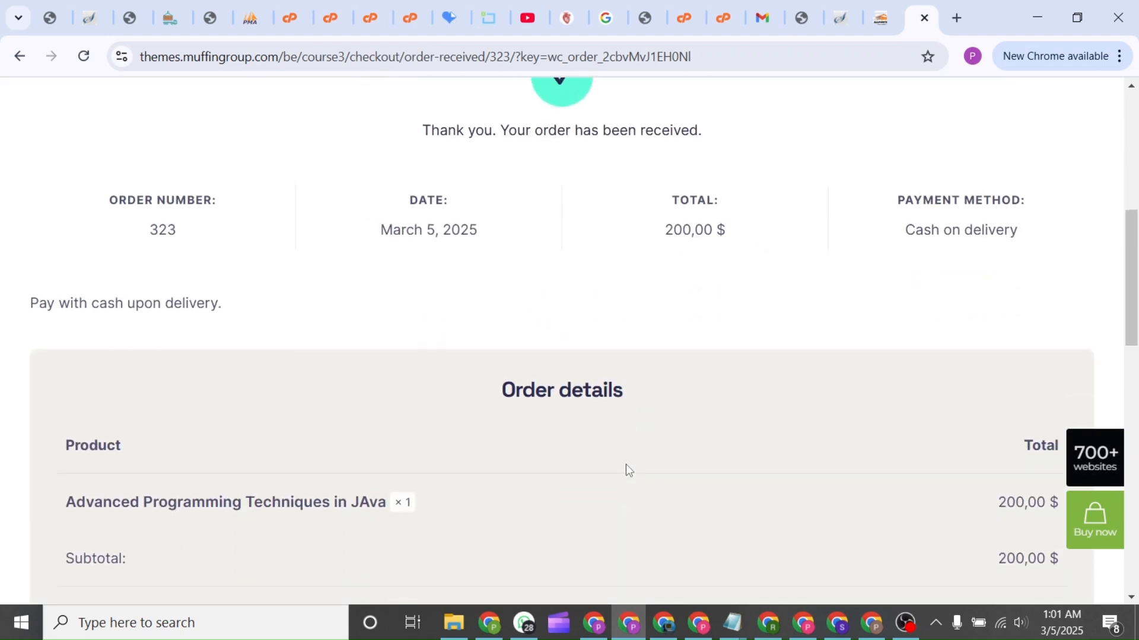
pyautogui.scroll(-3, 626, 465)
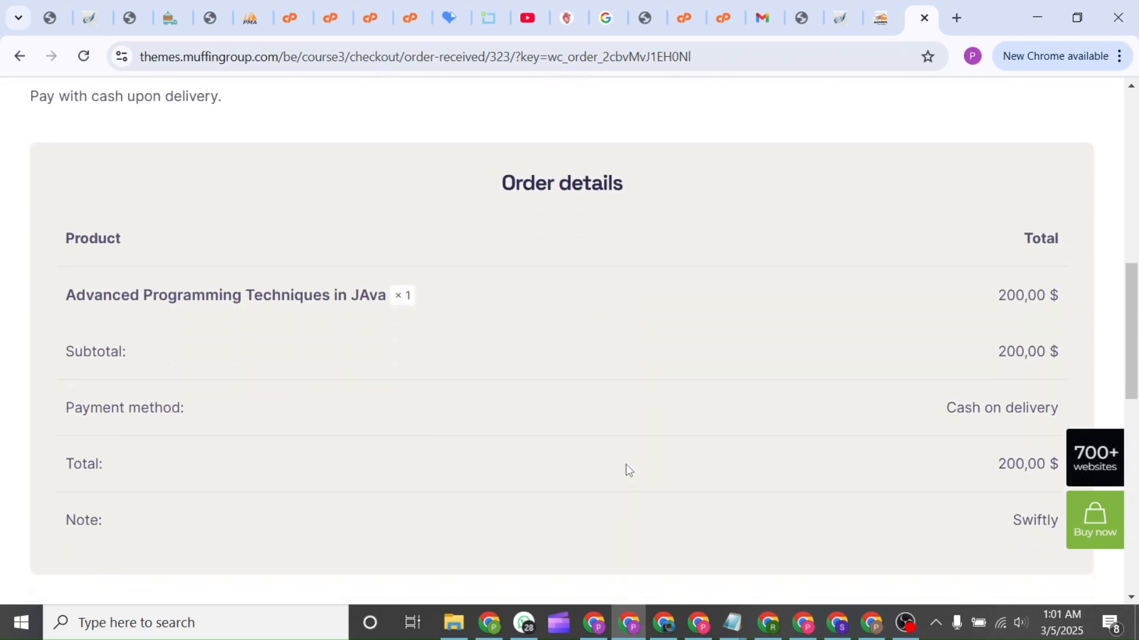
pyautogui.scroll(-6, 625, 464)
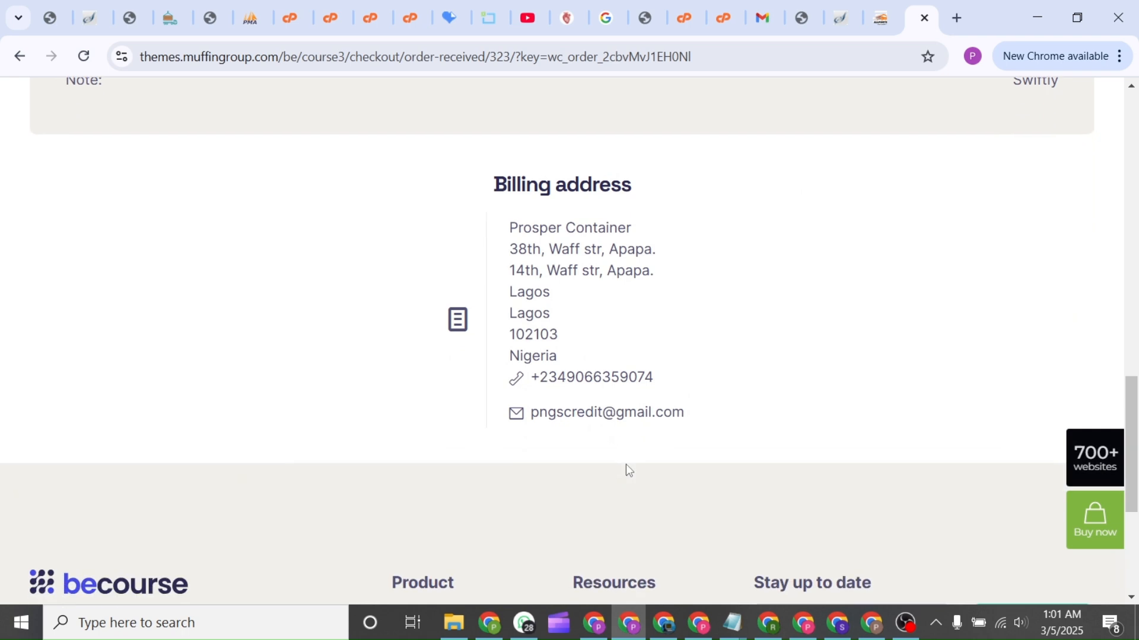
pyautogui.scroll(7, 625, 464)
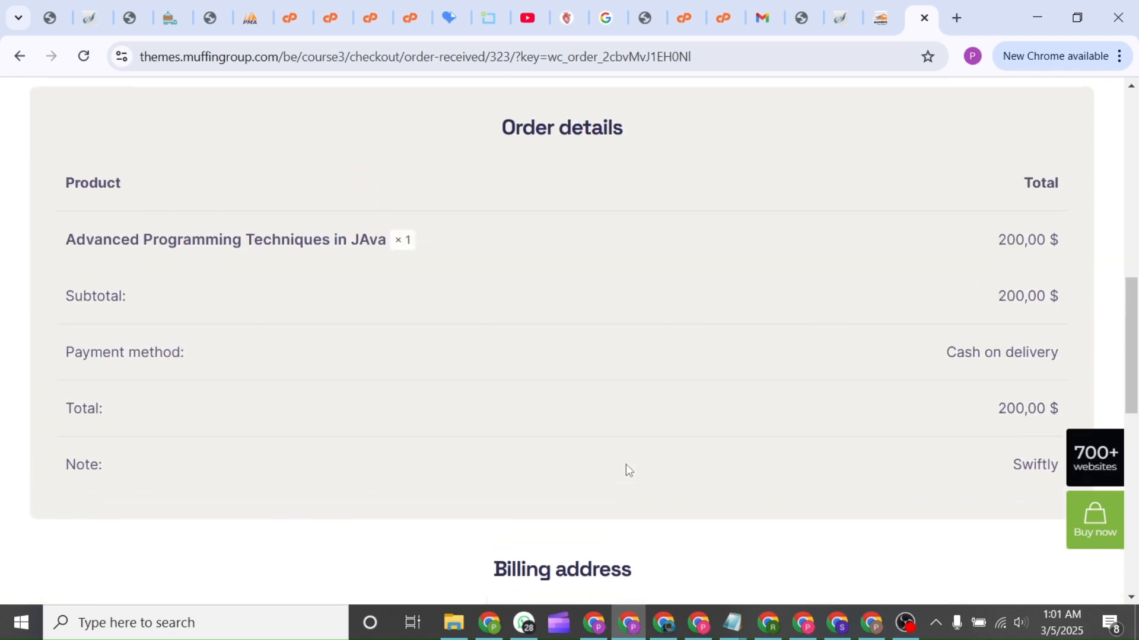
pyautogui.scroll(5, 625, 465)
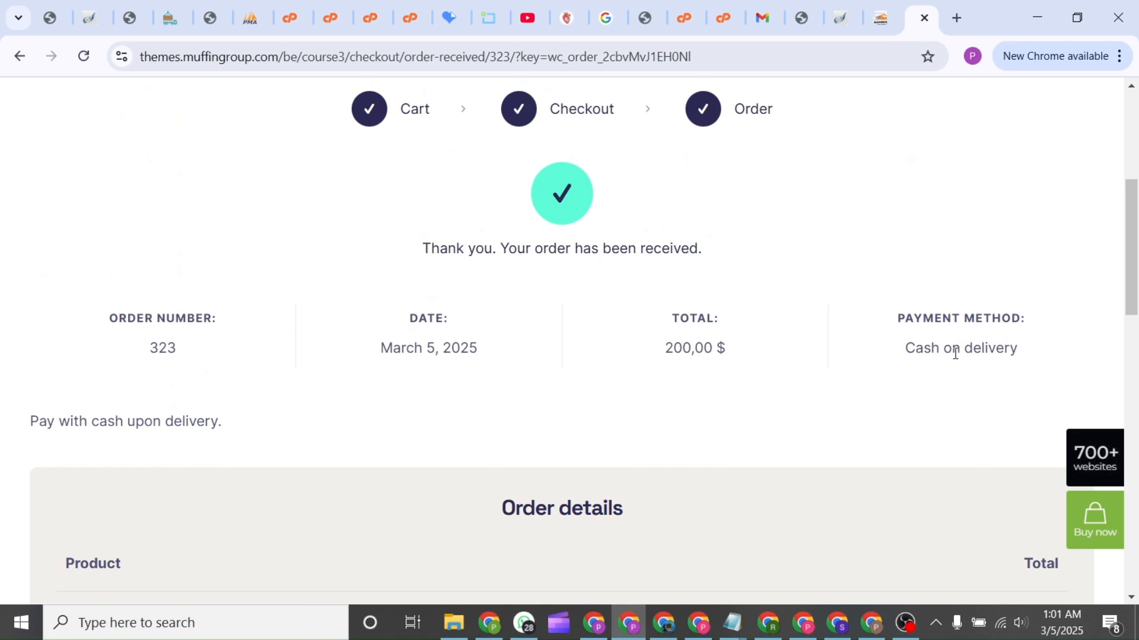
pyautogui.scroll(2, 955, 354)
pyautogui.scroll(1, 955, 354)
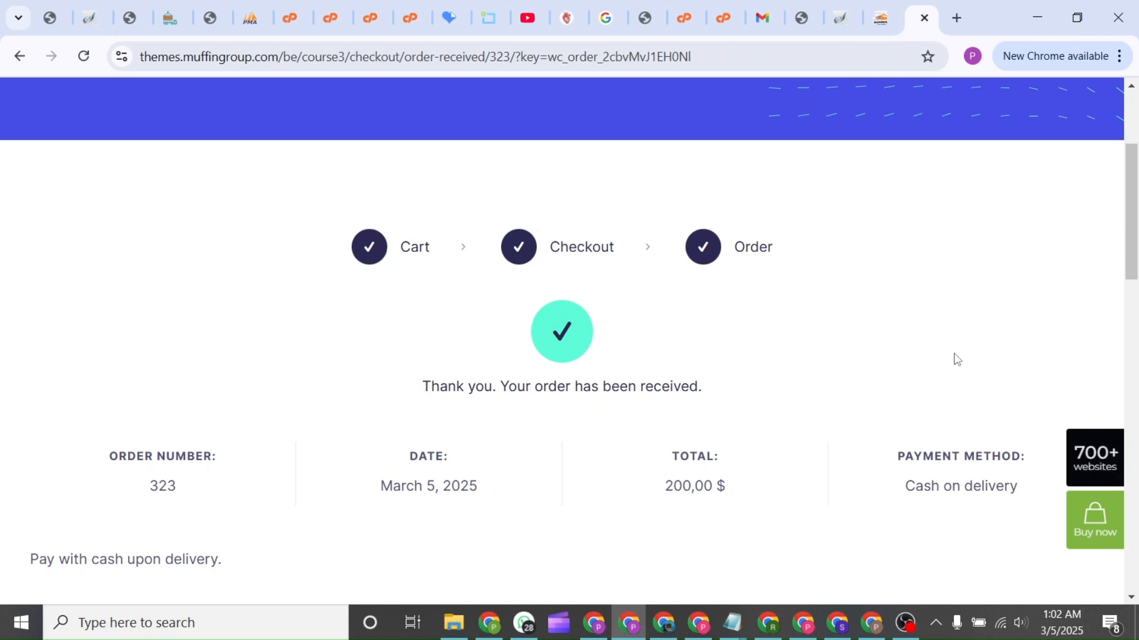
# Return to the BeCourse homepage and examine its sections from the subscription banner through the statistics and course categories to the latest courses
pyautogui.scroll(3, 957, 359)
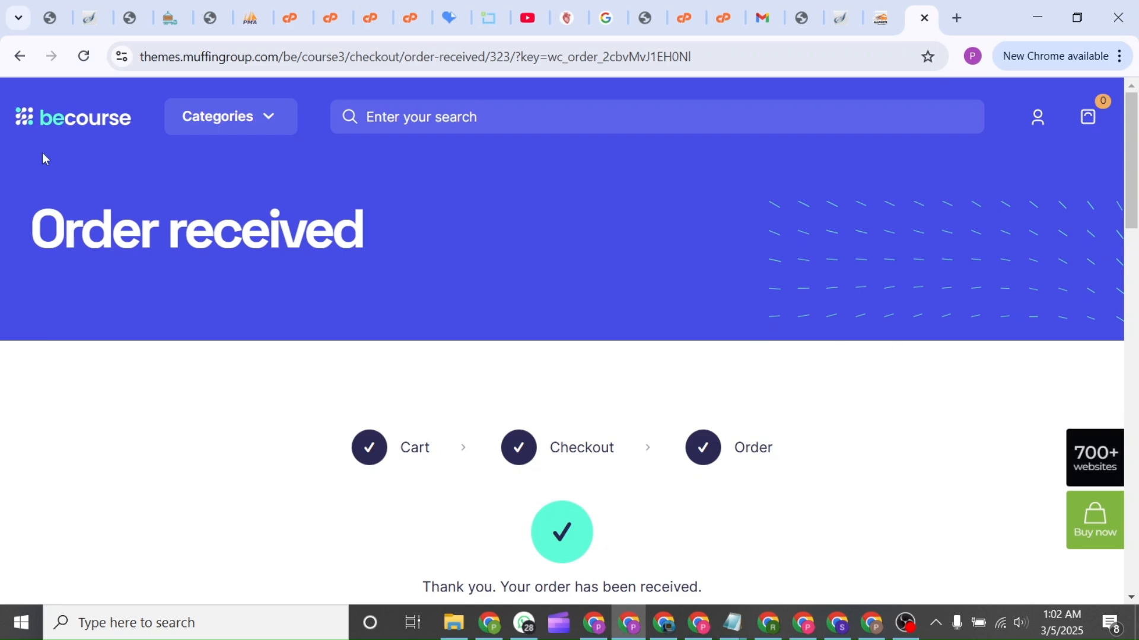
pyautogui.click(79, 124)
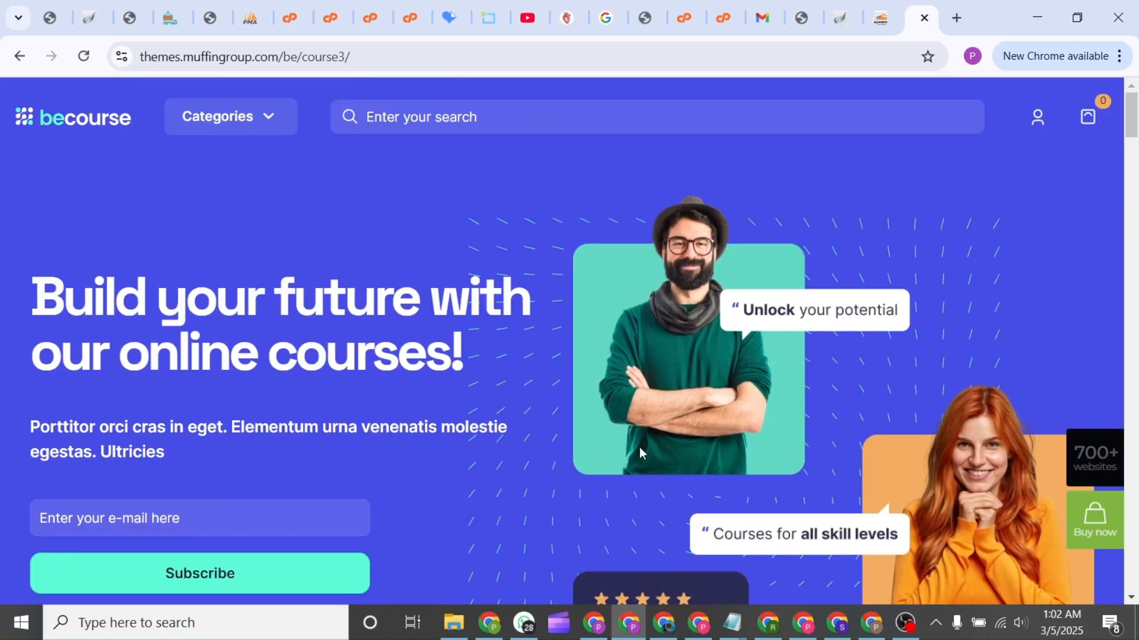
pyautogui.scroll(-2, 639, 448)
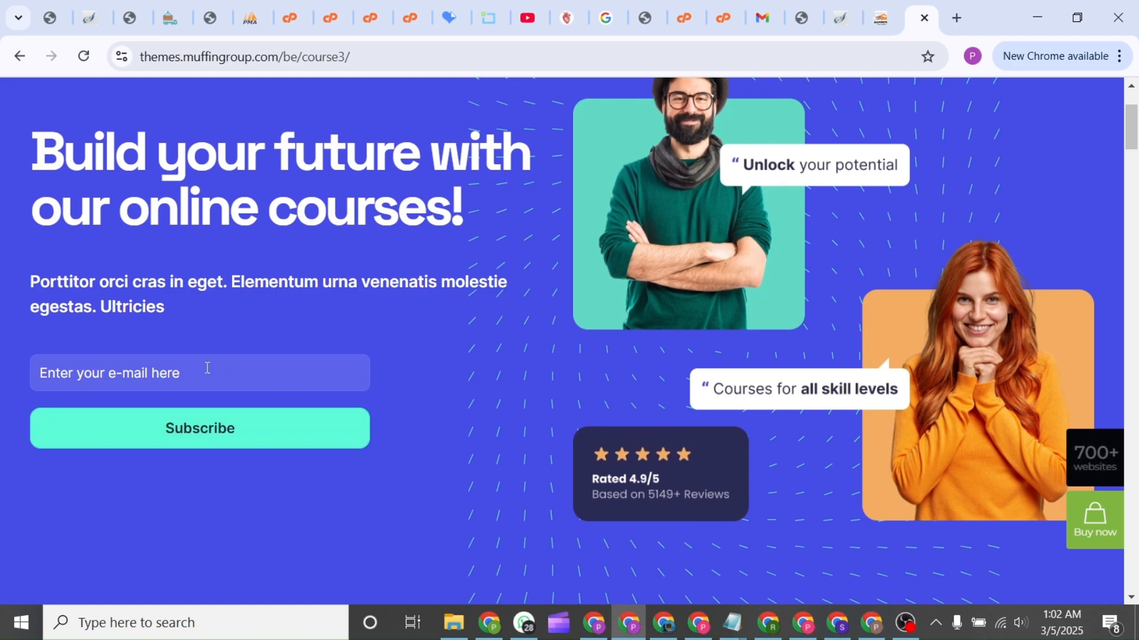
pyautogui.scroll(-9, 646, 415)
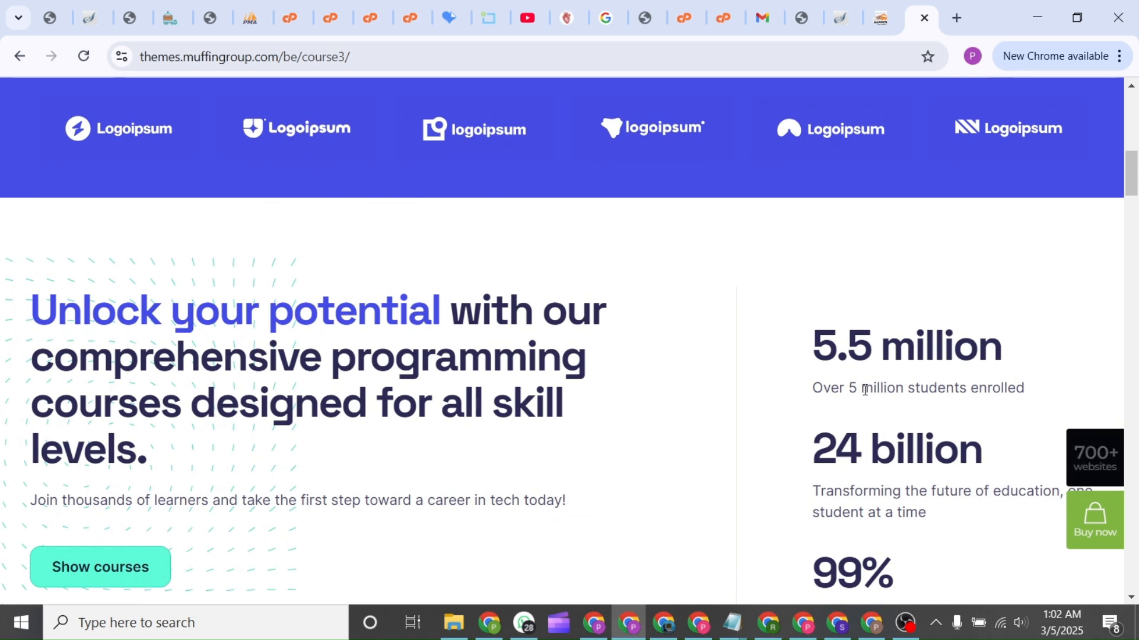
pyautogui.scroll(-2, 865, 390)
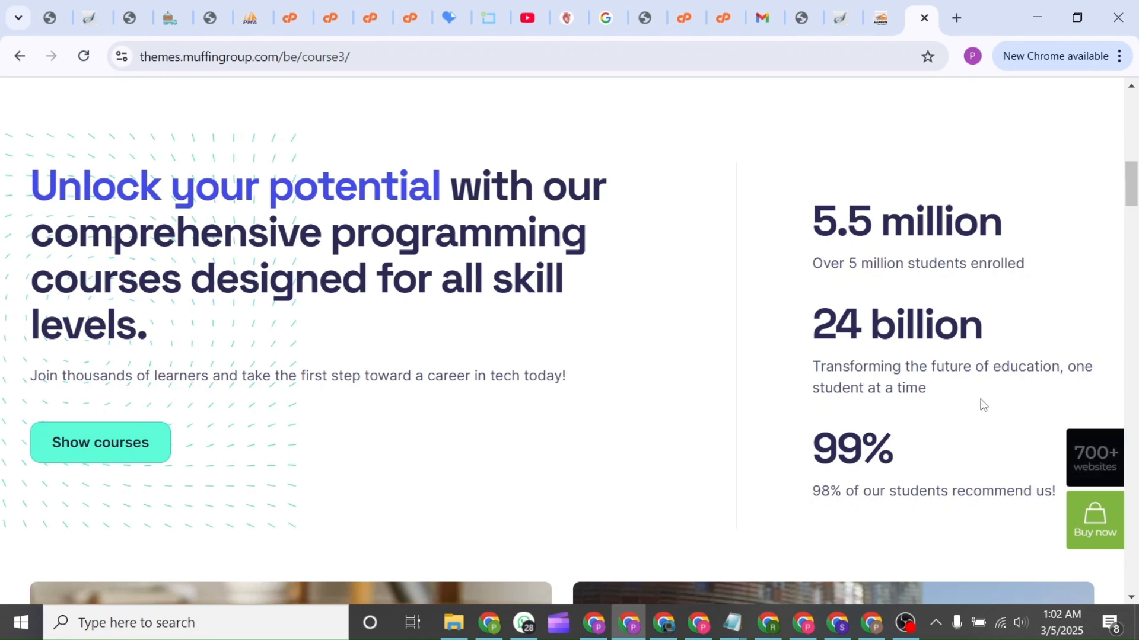
pyautogui.scroll(-4, 658, 456)
pyautogui.scroll(-4, 658, 455)
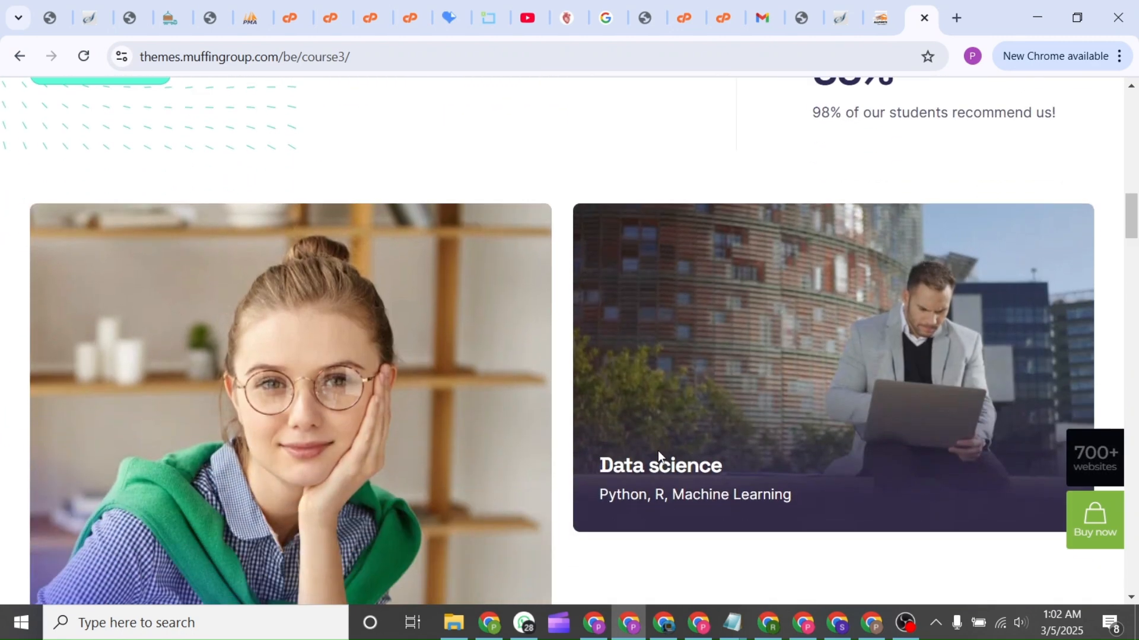
pyautogui.scroll(-4, 658, 455)
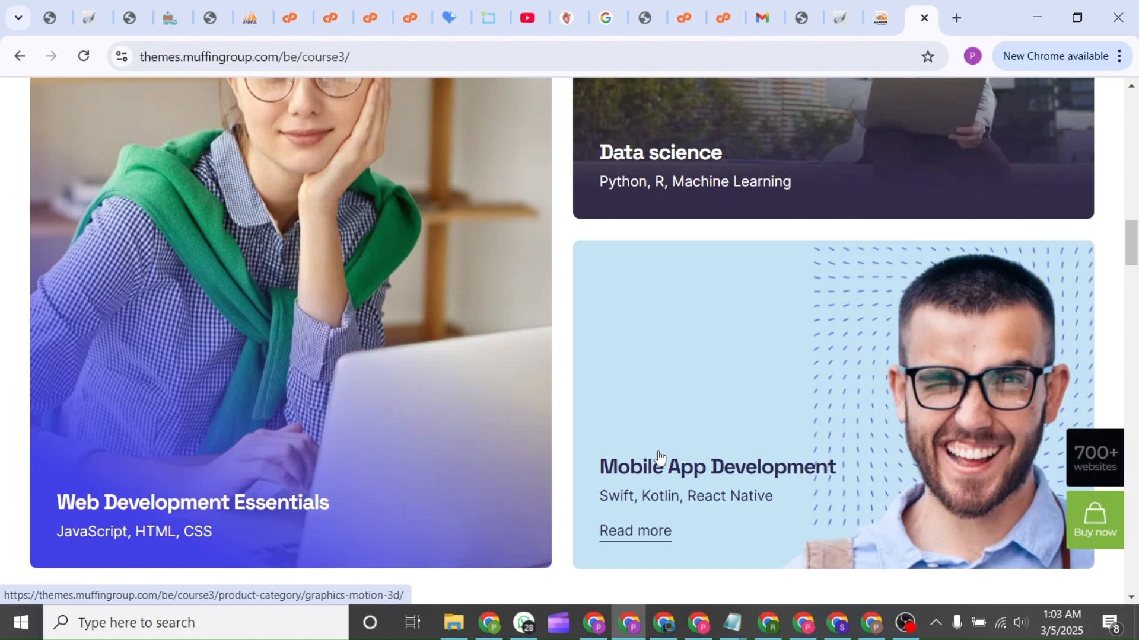
pyautogui.scroll(-10, 659, 456)
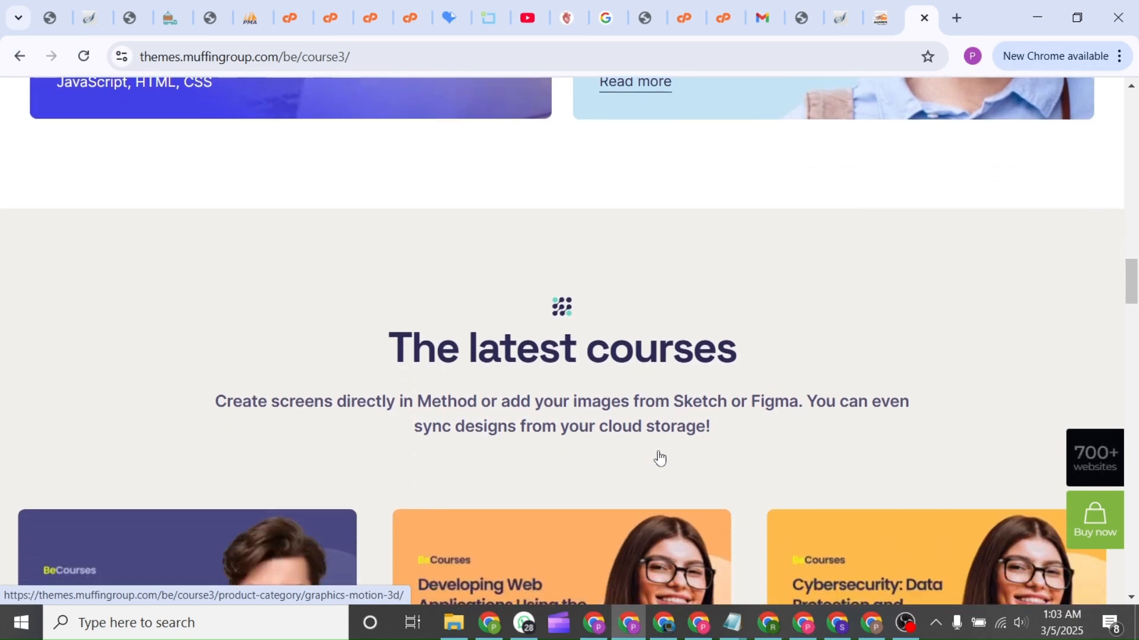
pyautogui.scroll(15, 658, 457)
pyautogui.scroll(6, 658, 456)
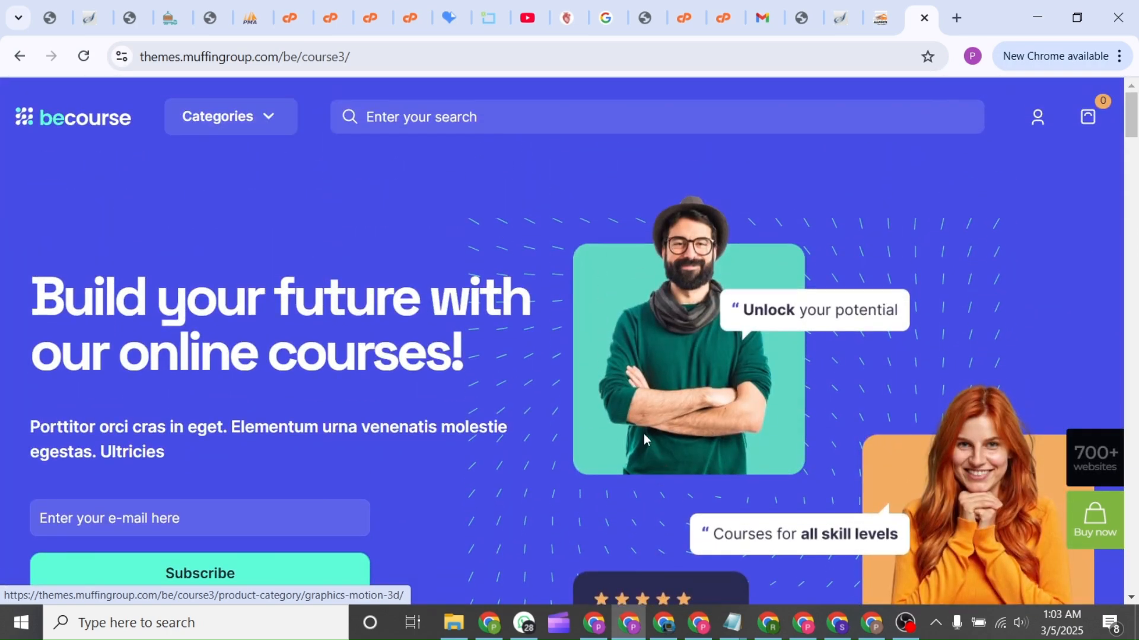
# Open the "Graphics, motion, 3D" course category and look through all of its listed courses
pyautogui.click(265, 122)
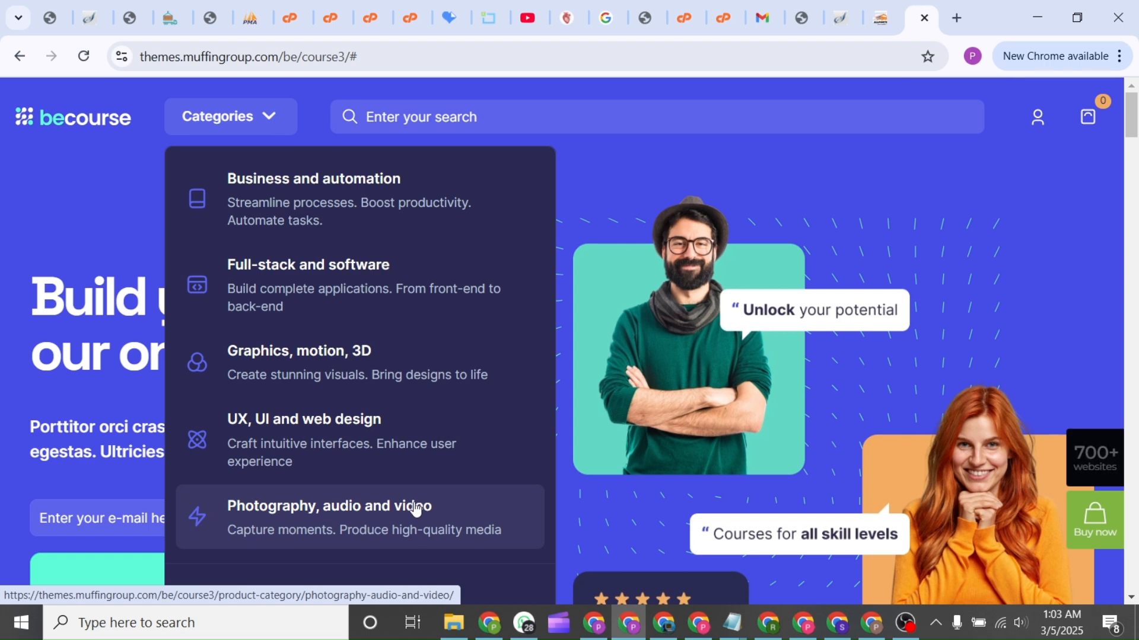
pyautogui.click(341, 355)
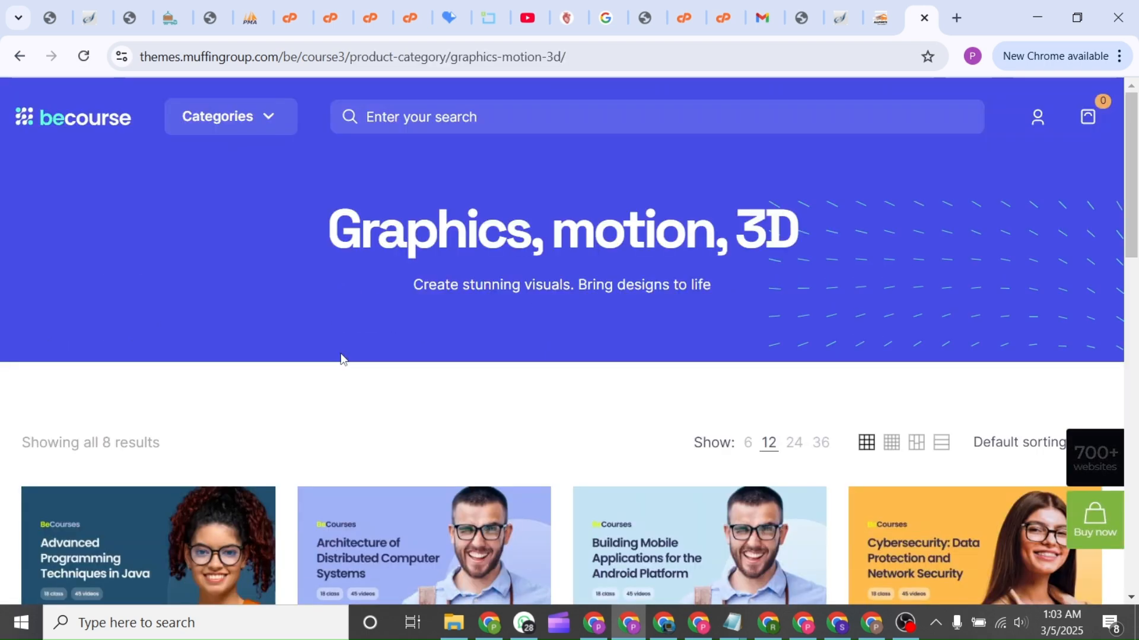
pyautogui.scroll(-3, 341, 353)
pyautogui.scroll(-2, 341, 353)
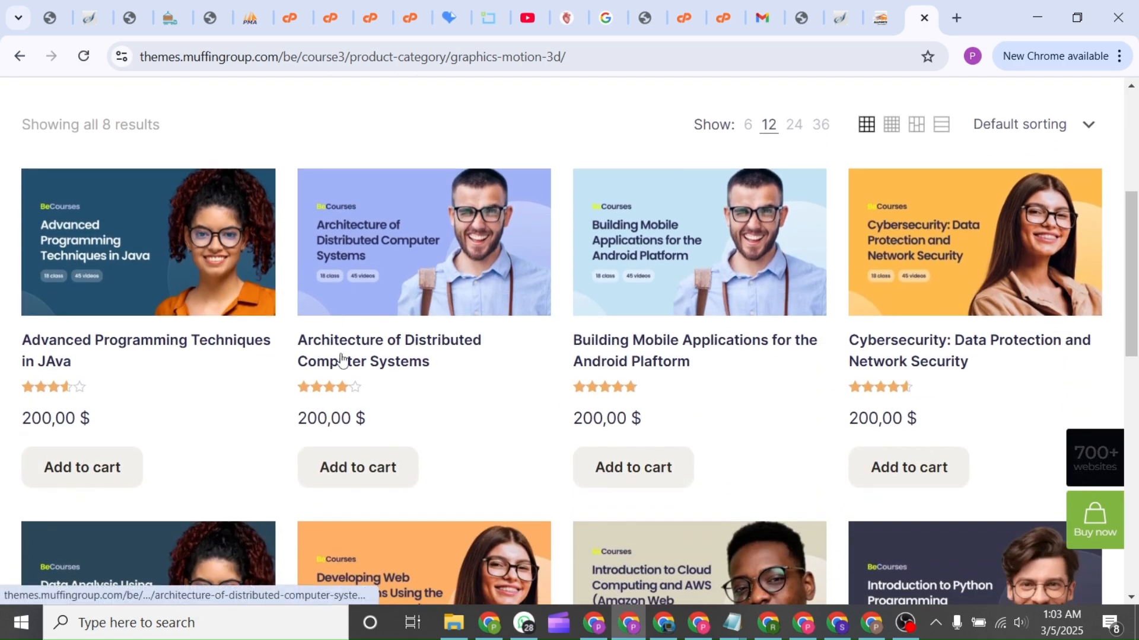
pyautogui.scroll(-5, 342, 356)
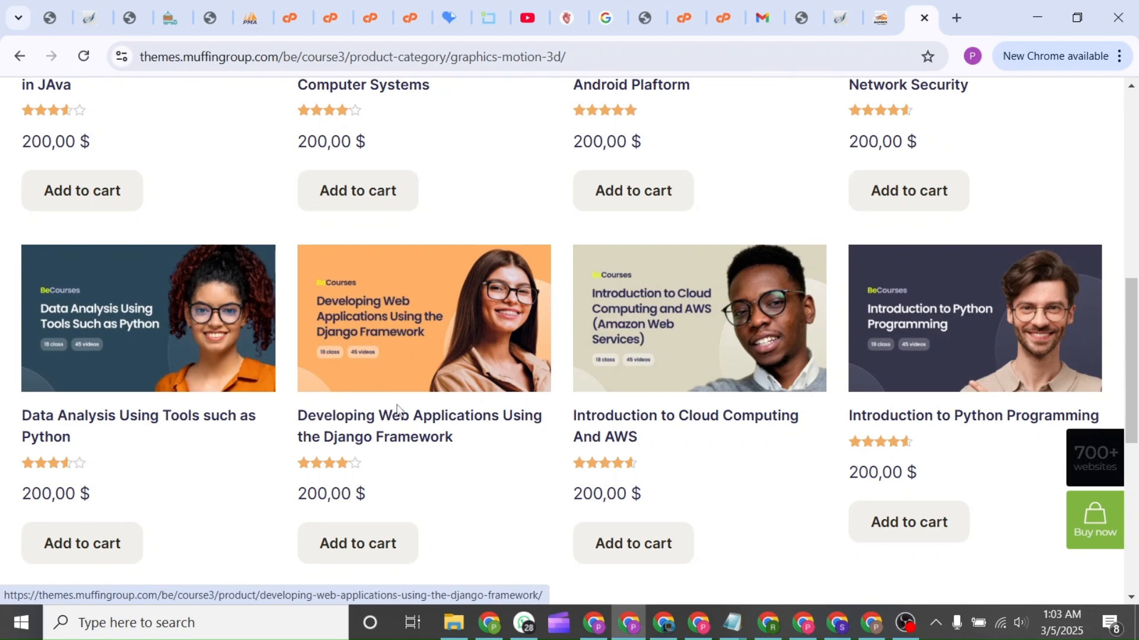
pyautogui.scroll(-3, 396, 408)
pyautogui.scroll(4, 395, 408)
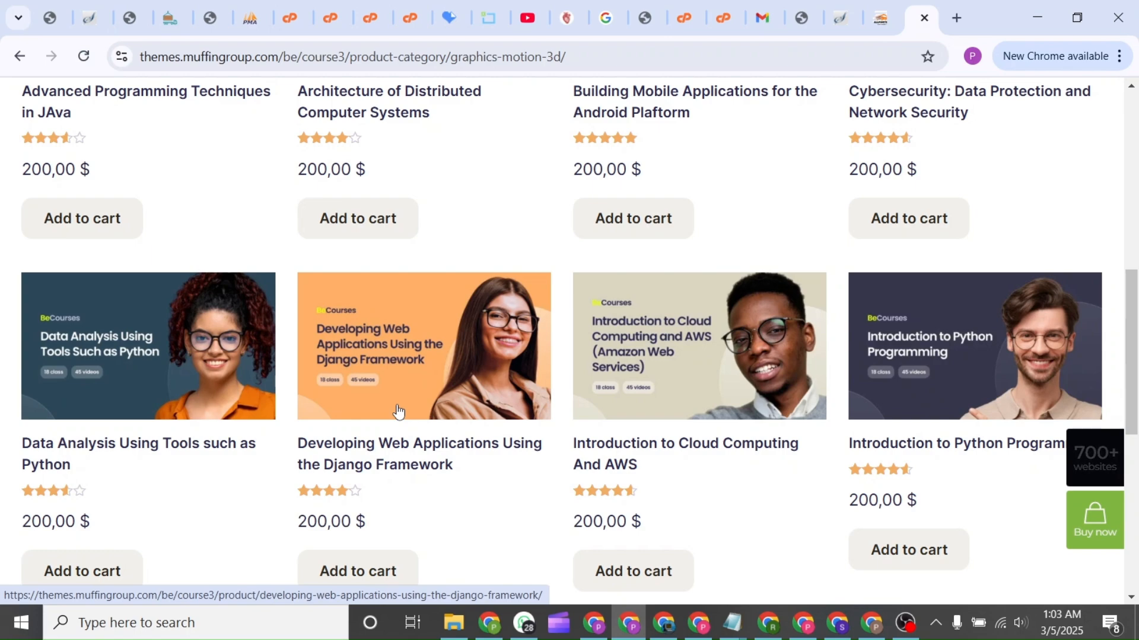
pyautogui.scroll(5, 628, 480)
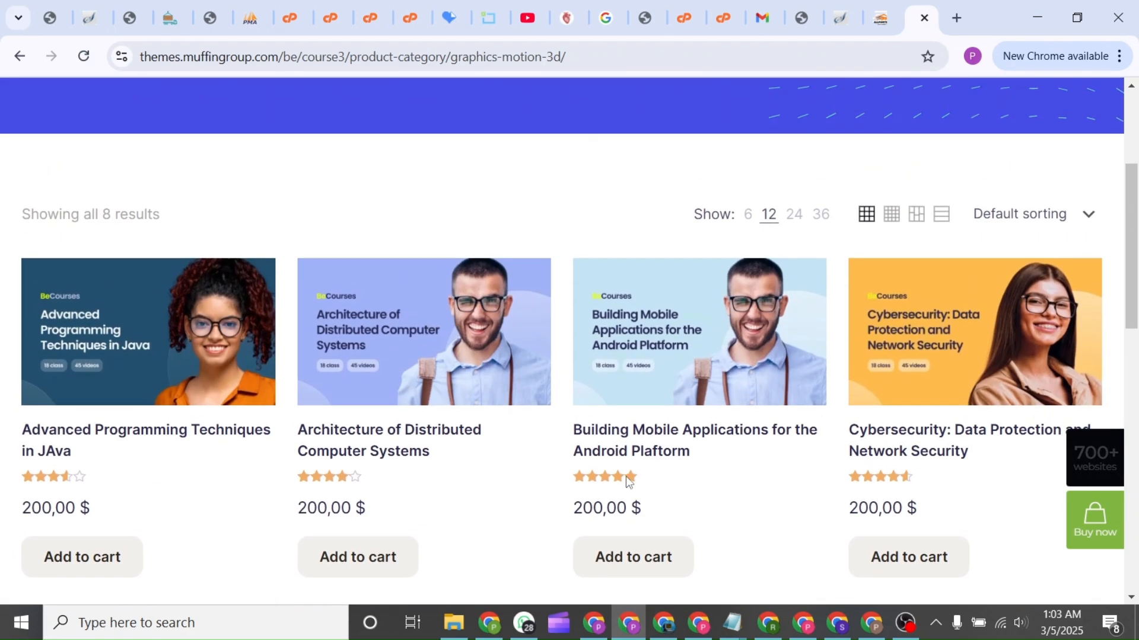
pyautogui.scroll(4, 625, 475)
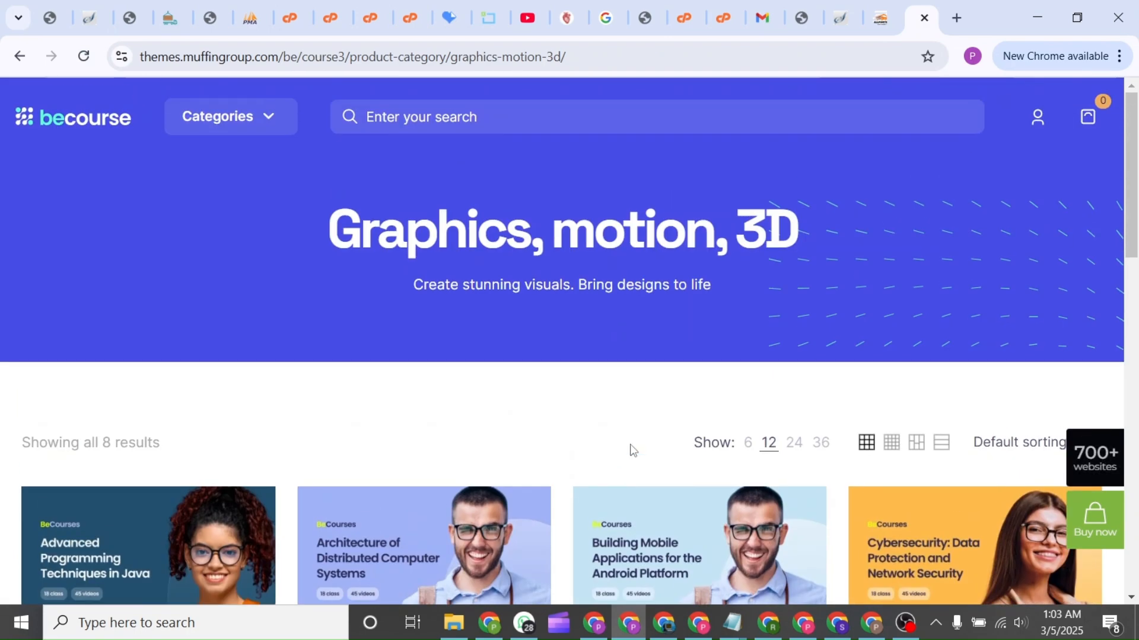
# Switch to the Truehost client area, request the cPanel login, and sign in again with the saved Google account
pyautogui.click(809, 19)
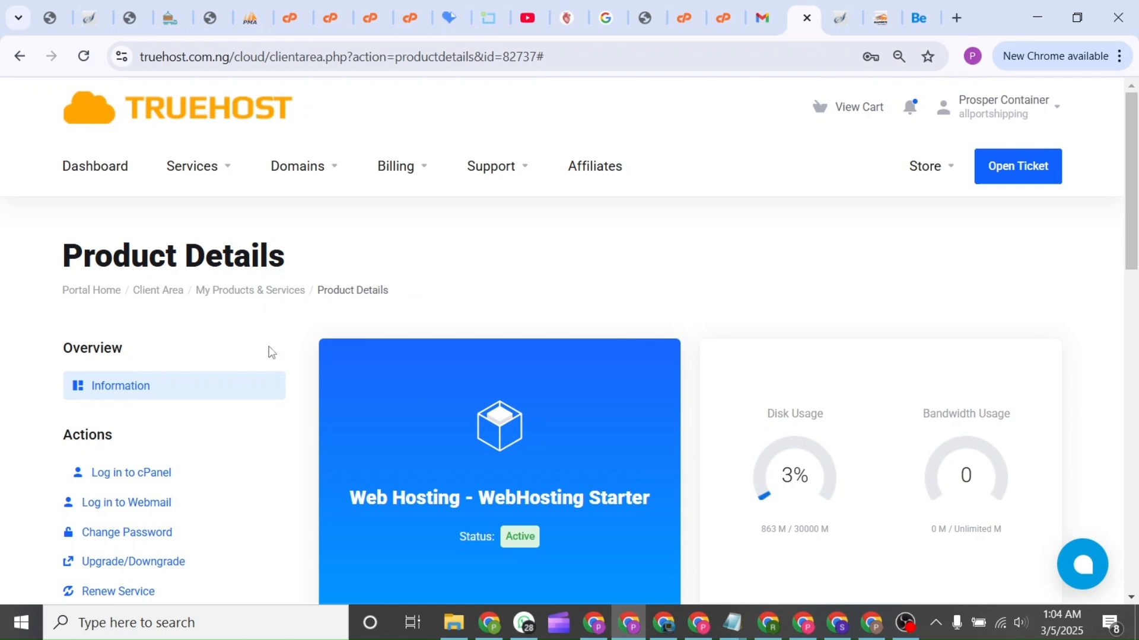
pyautogui.click(142, 476)
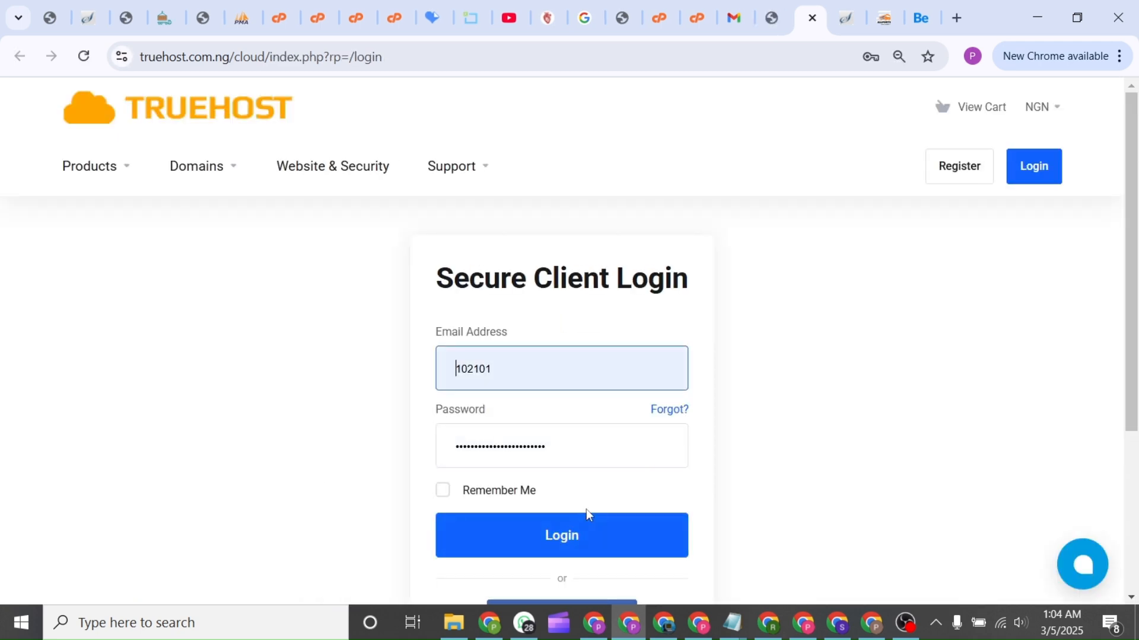
pyautogui.scroll(-2, 586, 509)
pyautogui.click(549, 522)
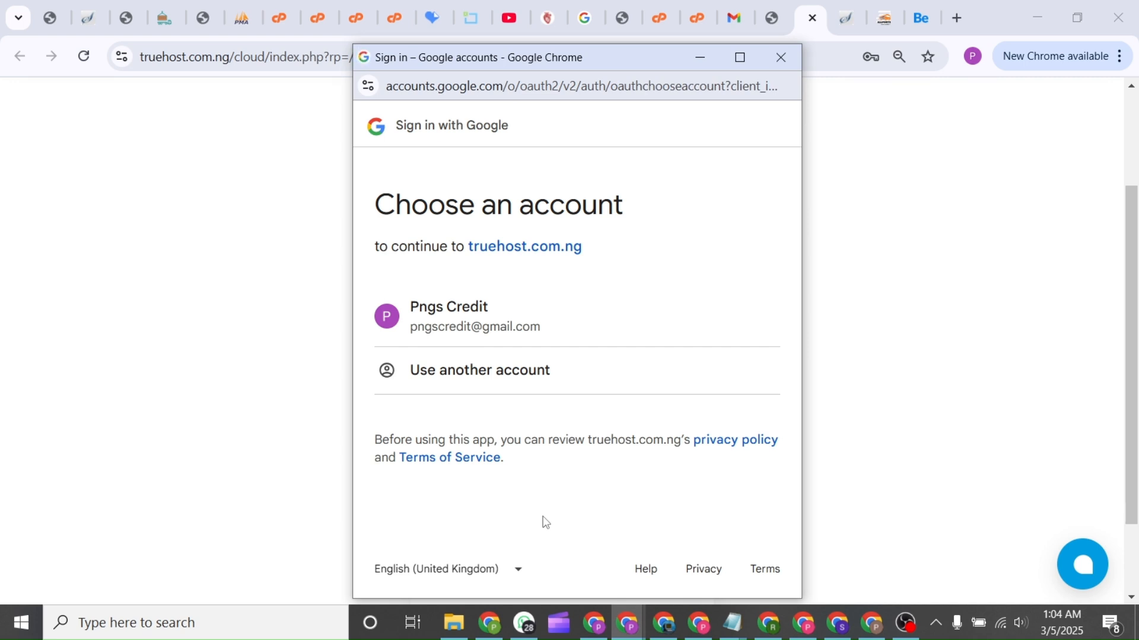
pyautogui.click(523, 320)
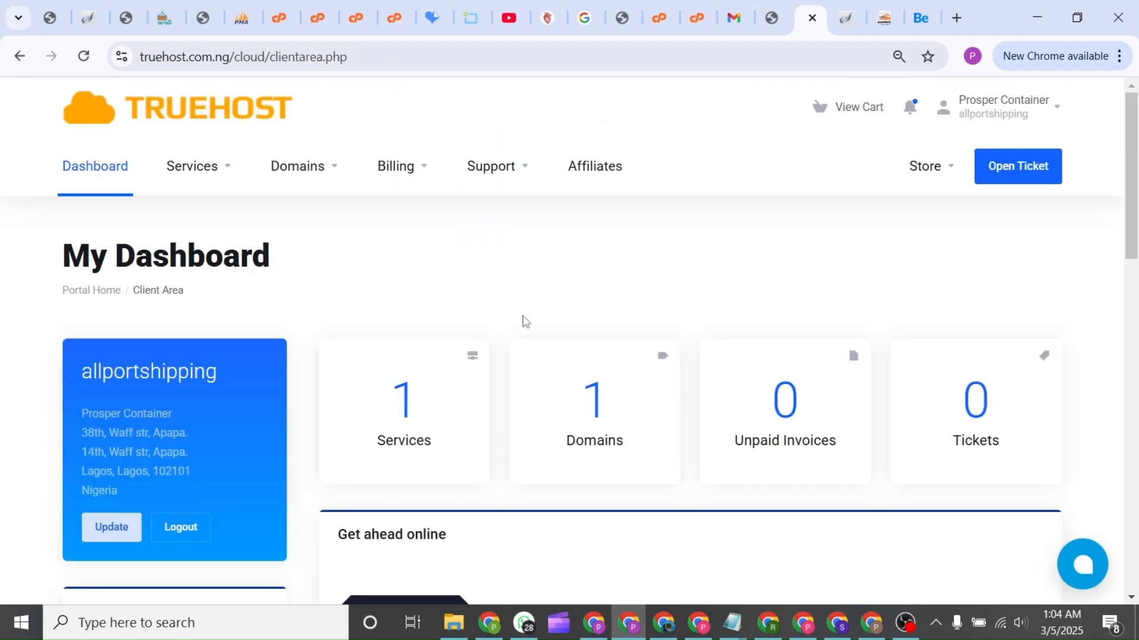
# Open the details of the active WebHosting Starter service and log in to its cPanel
pyautogui.click(437, 391)
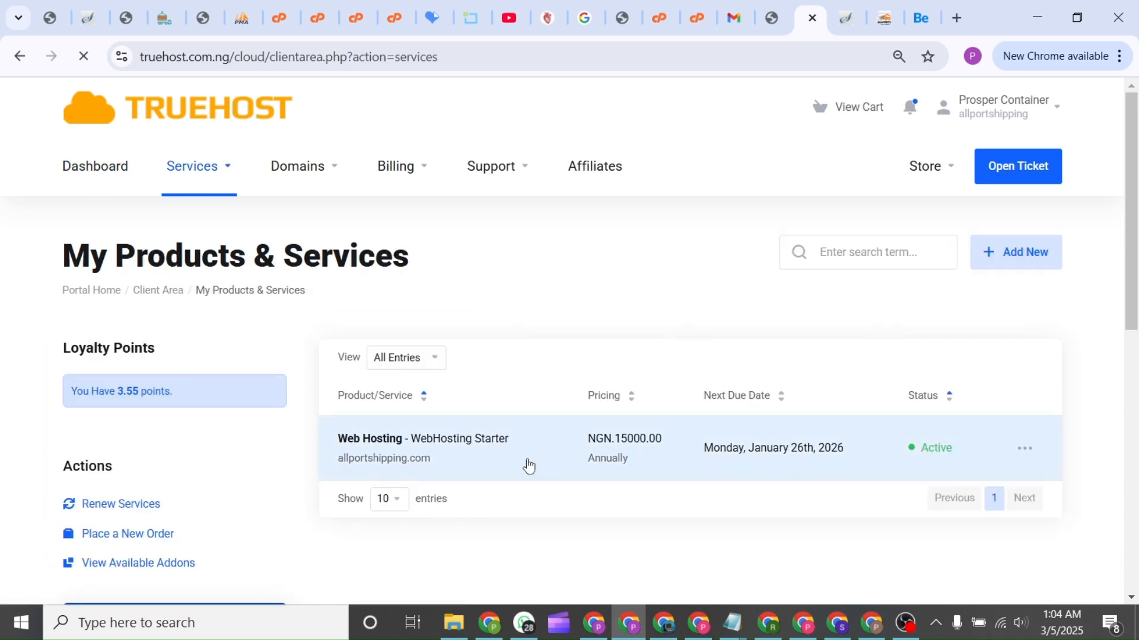
pyautogui.click(529, 467)
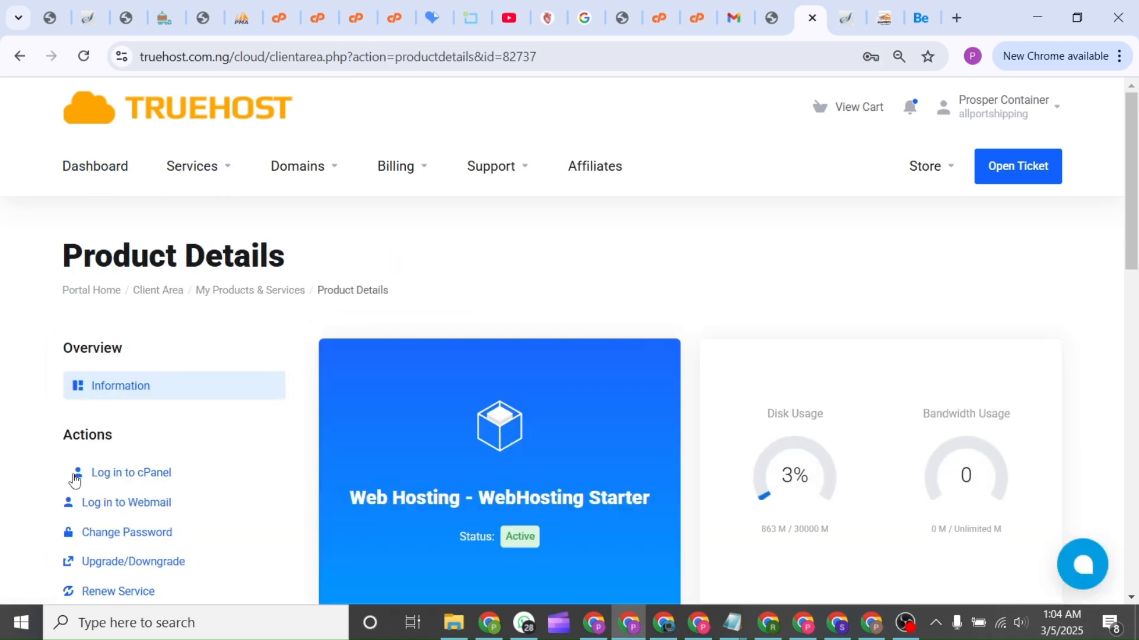
pyautogui.click(141, 479)
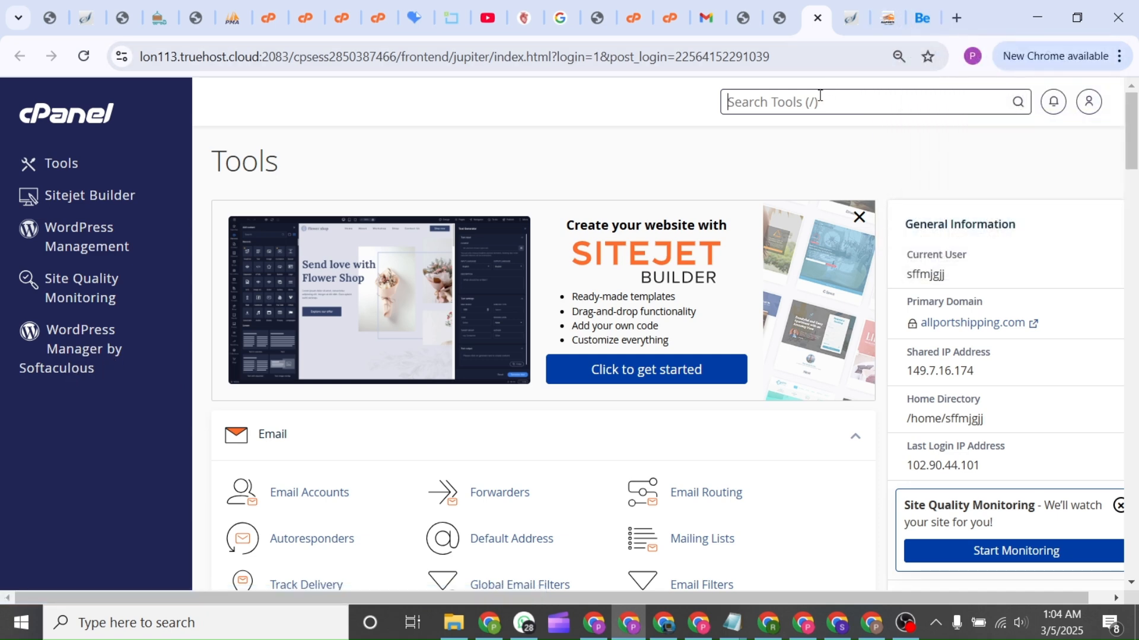
# Search the cPanel tools for "wordpre" and open WordPress Manager by Softaculous
pyautogui.write('word')
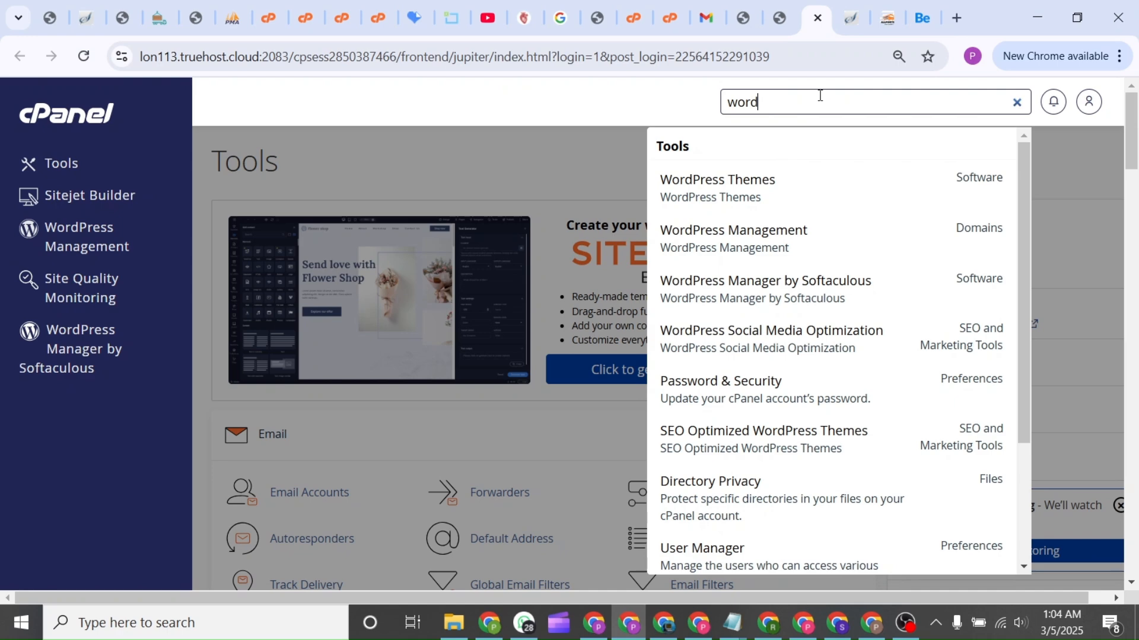
pyautogui.write('pre')
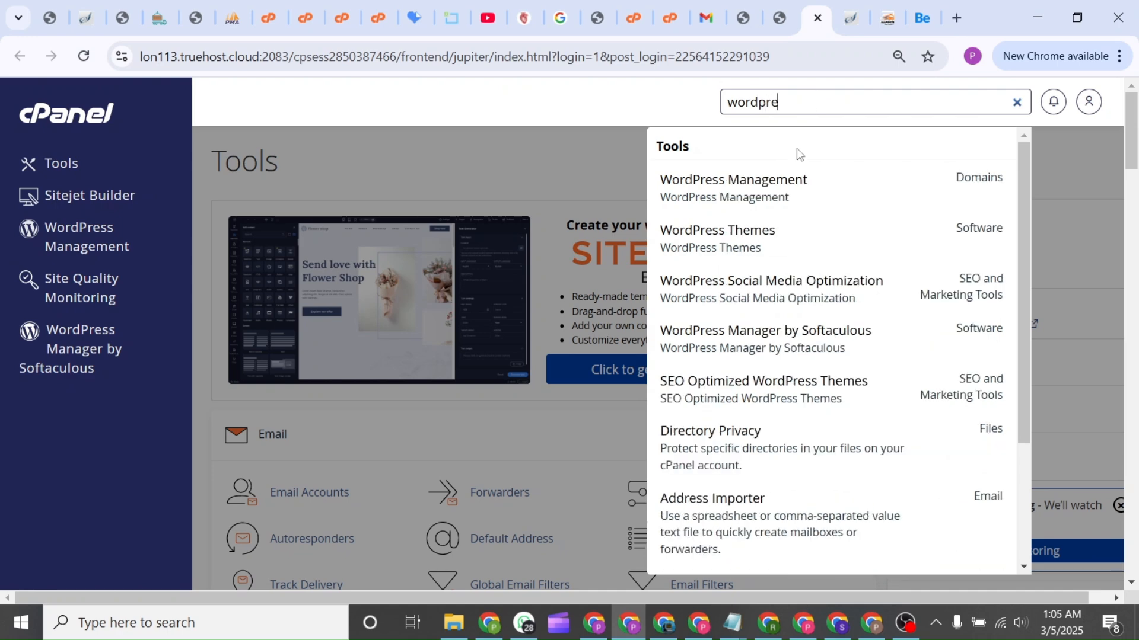
pyautogui.click(799, 349)
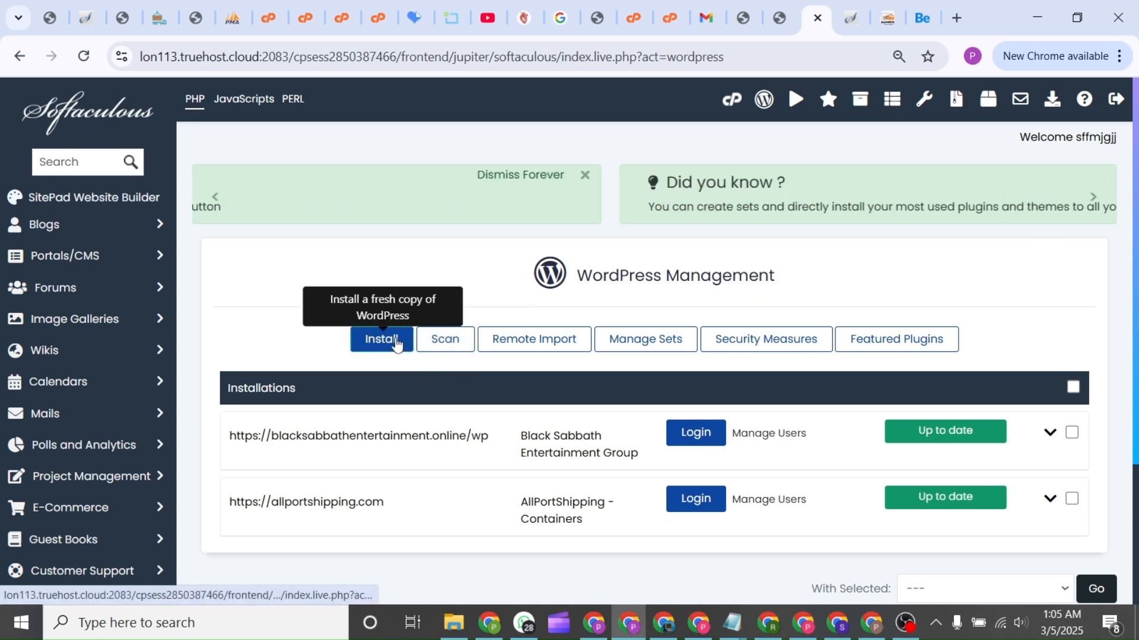
# Start a new WordPress installation on the class.allportshipping.com domain and clear the installation directory
pyautogui.click(396, 344)
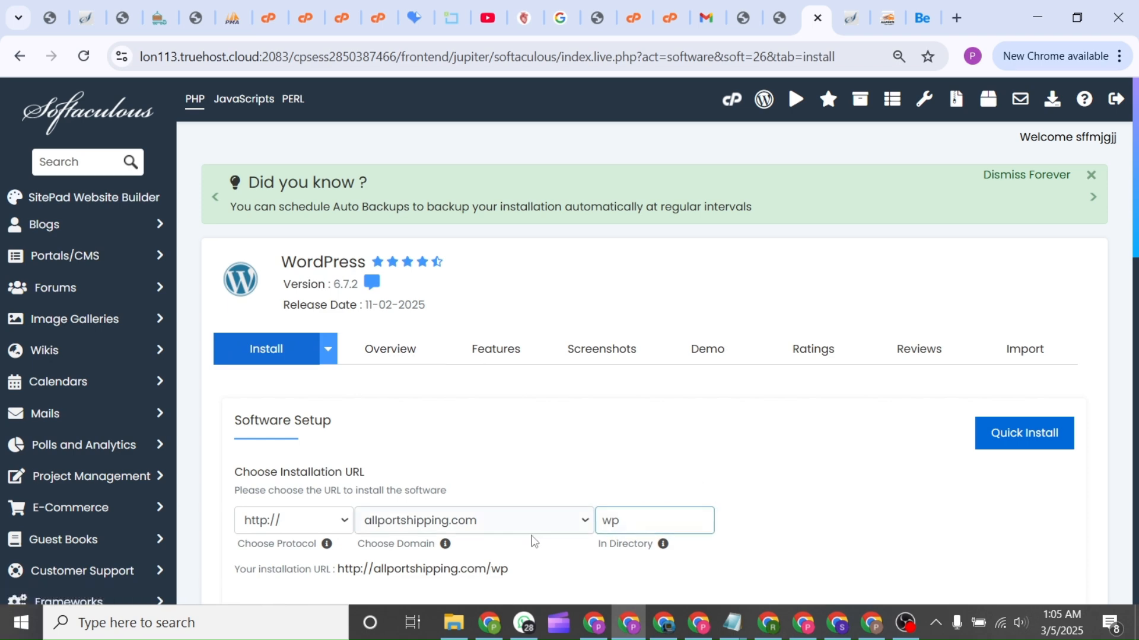
pyautogui.click(559, 522)
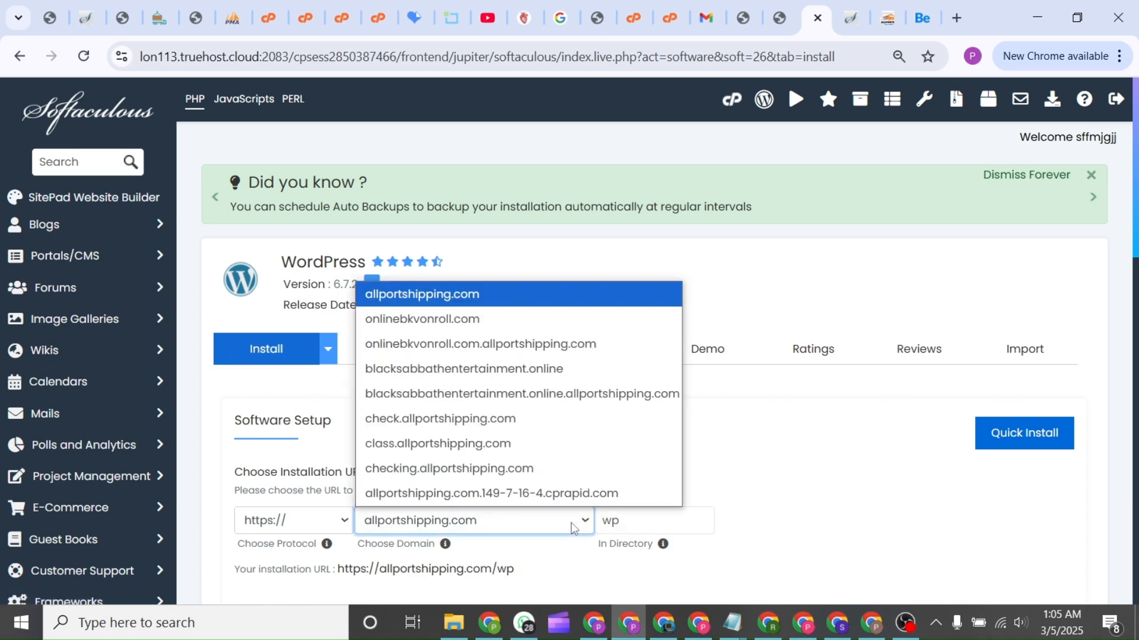
pyautogui.click(475, 454)
pyautogui.click(633, 522)
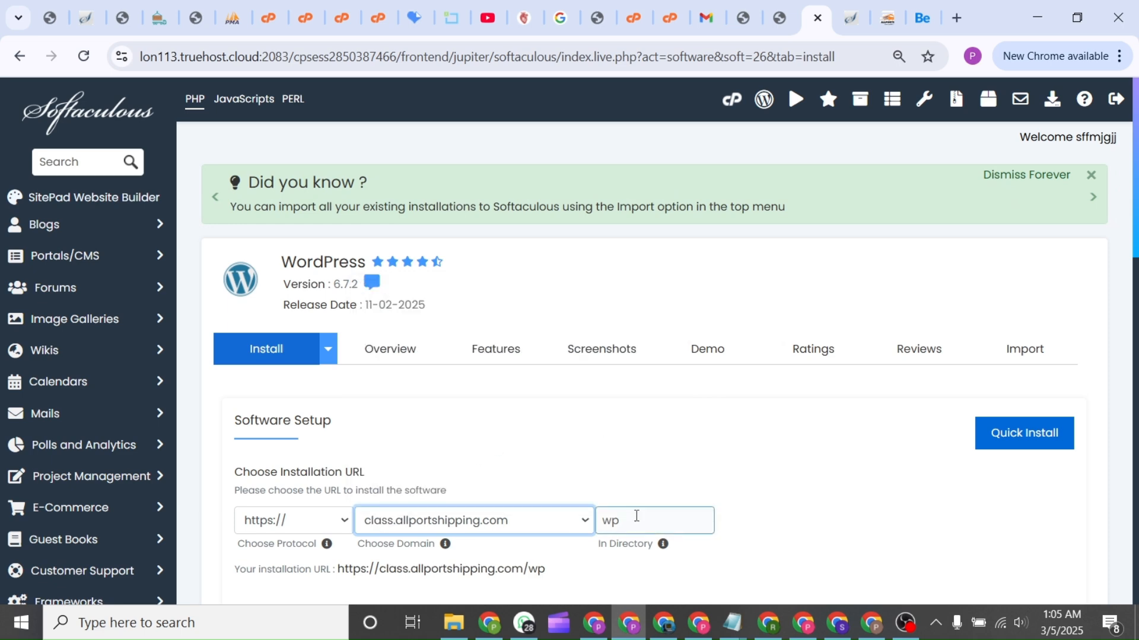
pyautogui.press('BackSpace')
pyautogui.press('BackSpace')
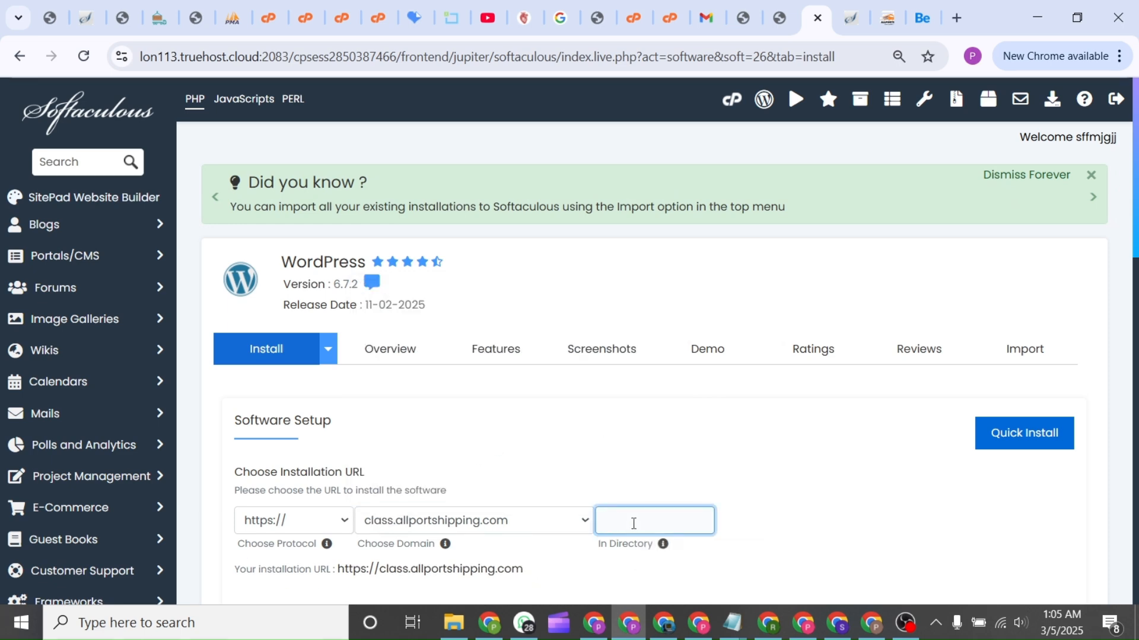
# Set the site name to "Online Courses" in the installation's site settings
pyautogui.scroll(-5, 656, 478)
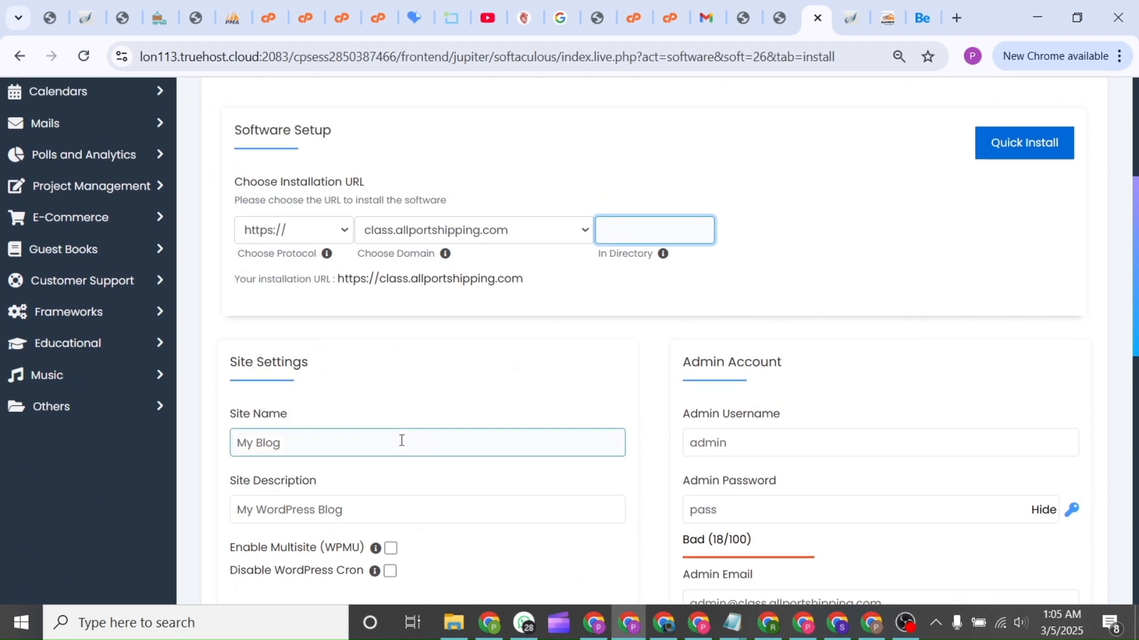
pyautogui.click(364, 445)
pyautogui.press('BackSpace')
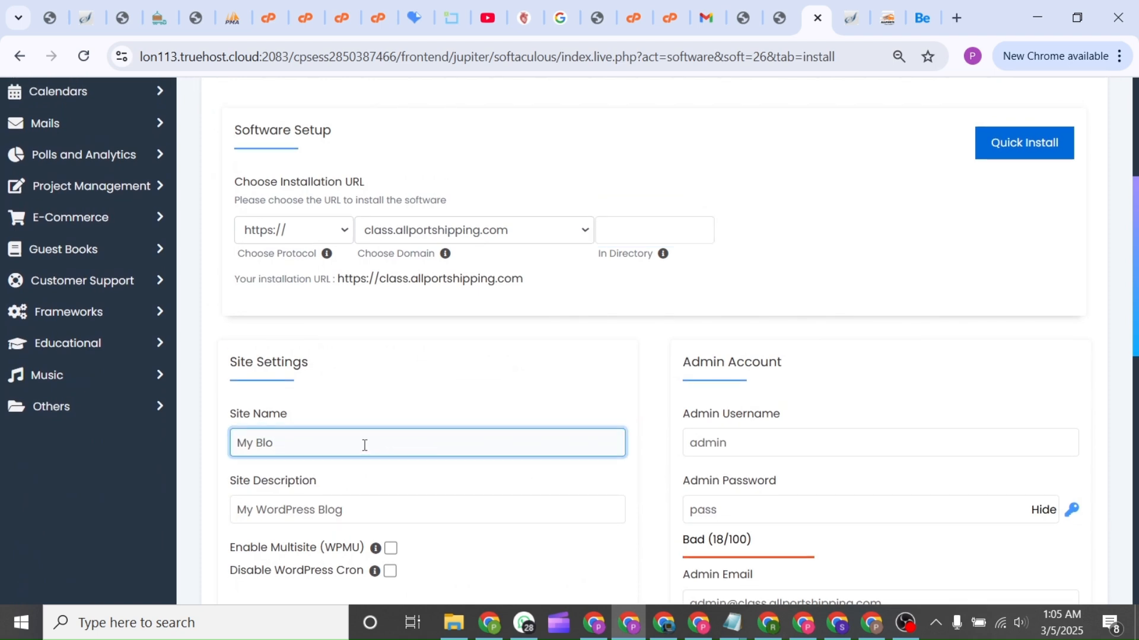
pyautogui.press('BackSpace')
pyautogui.press('BackSpace')
pyautogui.press('BackSpace')
pyautogui.press('BackSpace')
pyautogui.press('BackSpace')
pyautogui.press('BackSpace')
pyautogui.write('Onlin')
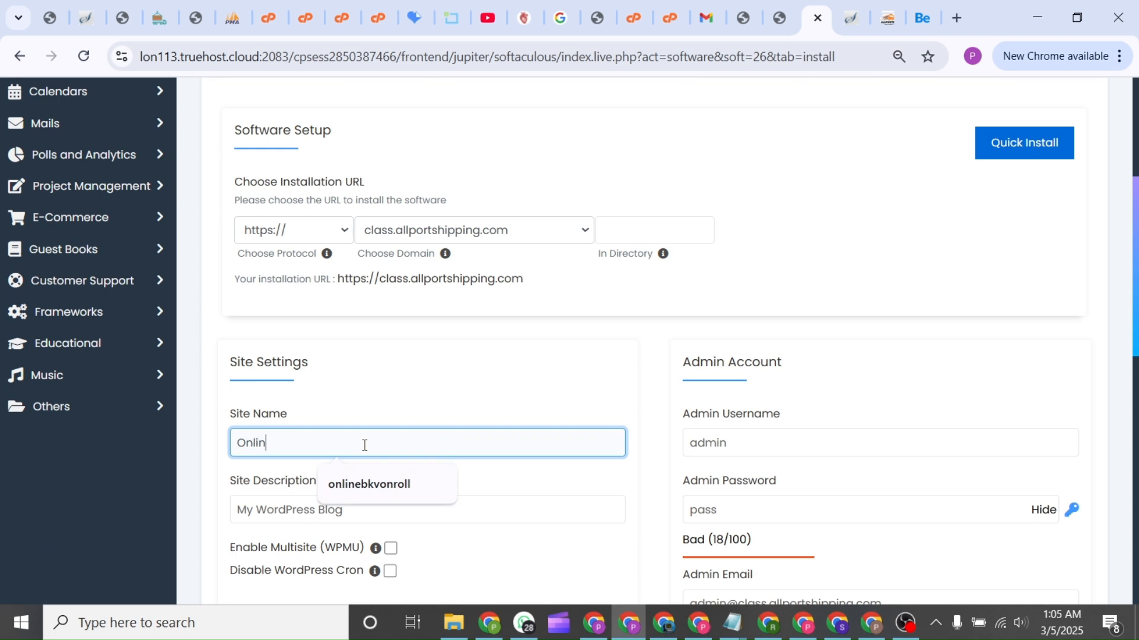
pyautogui.write('e Co')
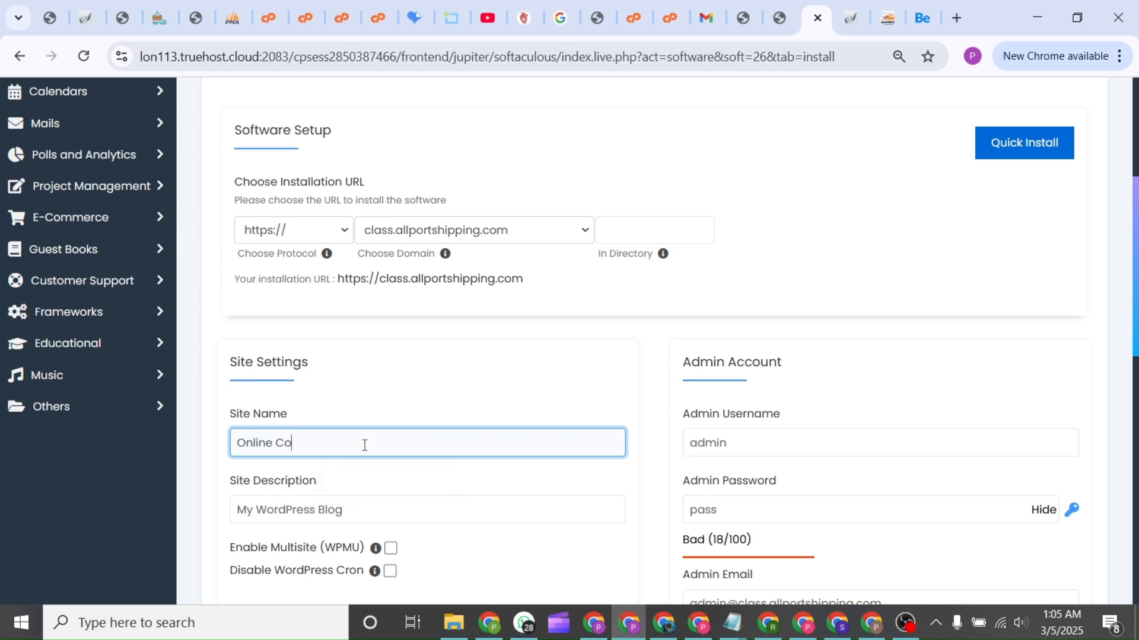
pyautogui.write('urses')
# Replace the site description in the installation settings with "Best online courses platform"
pyautogui.click(356, 513)
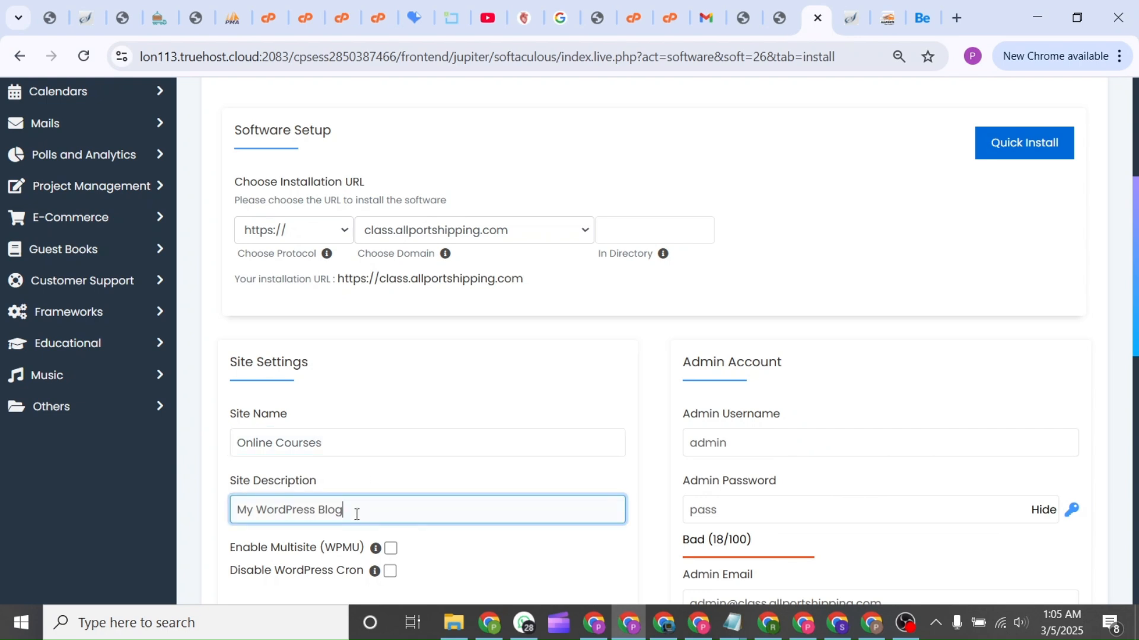
pyautogui.press('BackSpace')
pyautogui.press('BackSpace')
pyautogui.press('BackSpace')
pyautogui.press('BackSpace')
pyautogui.press('BackSpace')
pyautogui.press('BackSpace')
pyautogui.press('BackSpace')
pyautogui.press('BackSpace')
pyautogui.press('BackSpace')
pyautogui.press('BackSpace')
pyautogui.press('BackSpace')
pyautogui.press('BackSpace')
pyautogui.press('BackSpace')
pyautogui.press('BackSpace')
pyautogui.press('BackSpace')
pyautogui.press('BackSpace')
pyautogui.press('BackSpace')
pyautogui.write('Best')
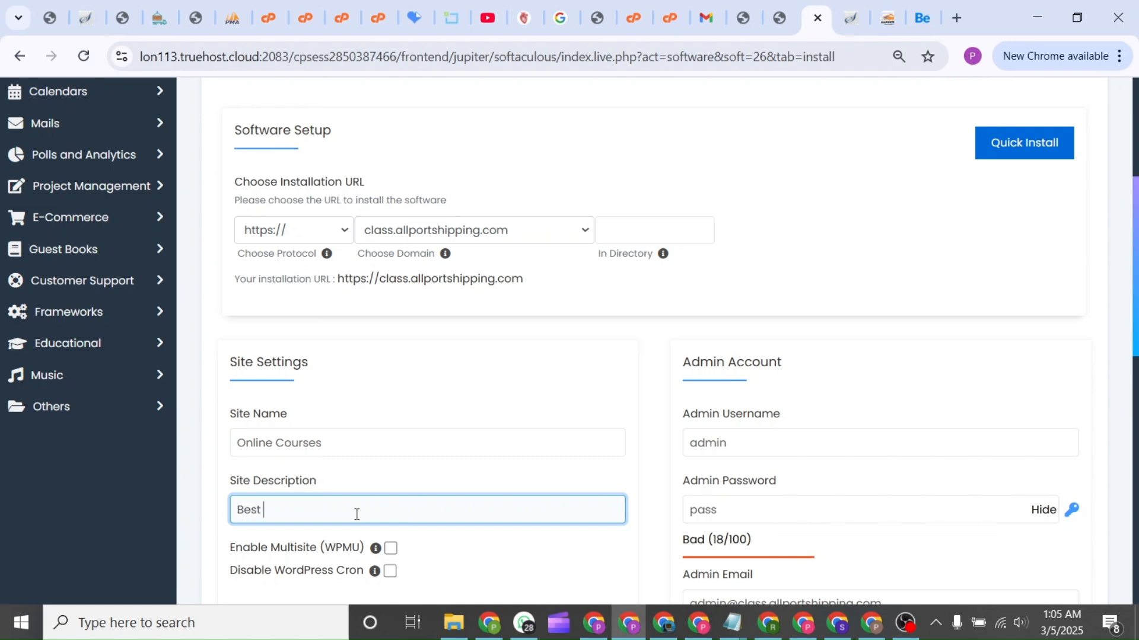
pyautogui.write(' online cours')
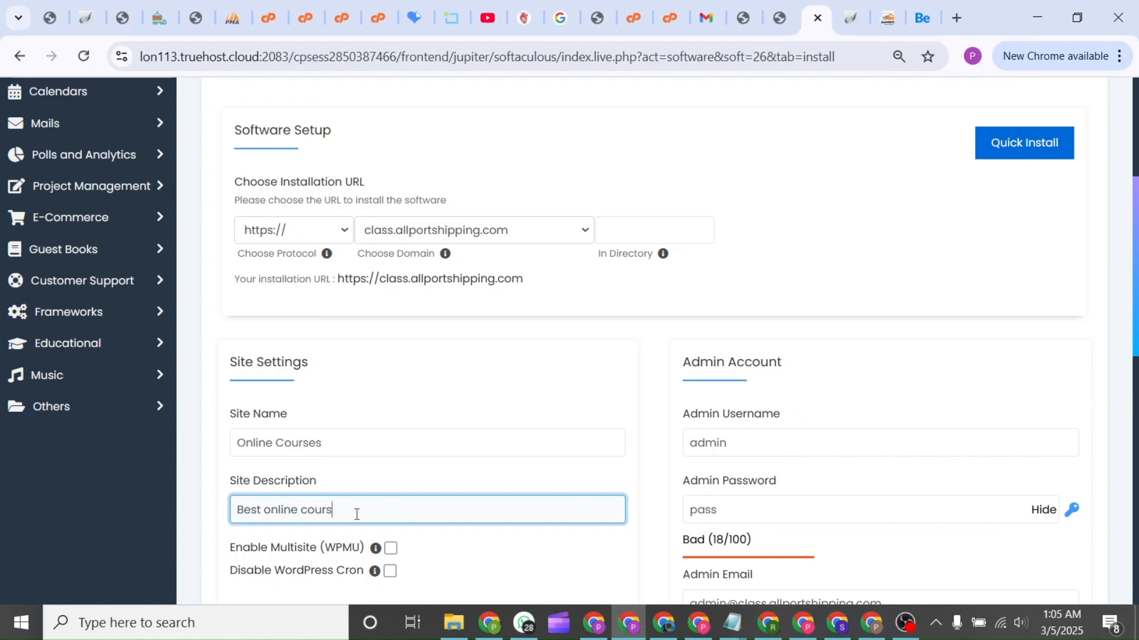
pyautogui.write('es platform')
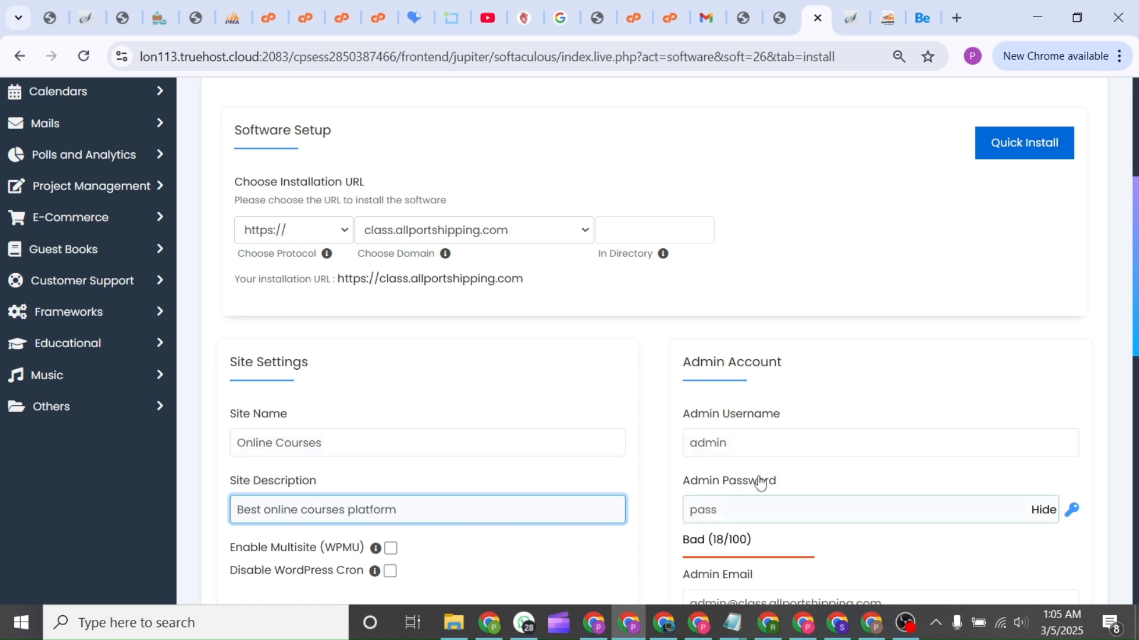
# Fill in the suggested e-mail address for receiving the installation details and run the WordPress installation
pyautogui.click(745, 506)
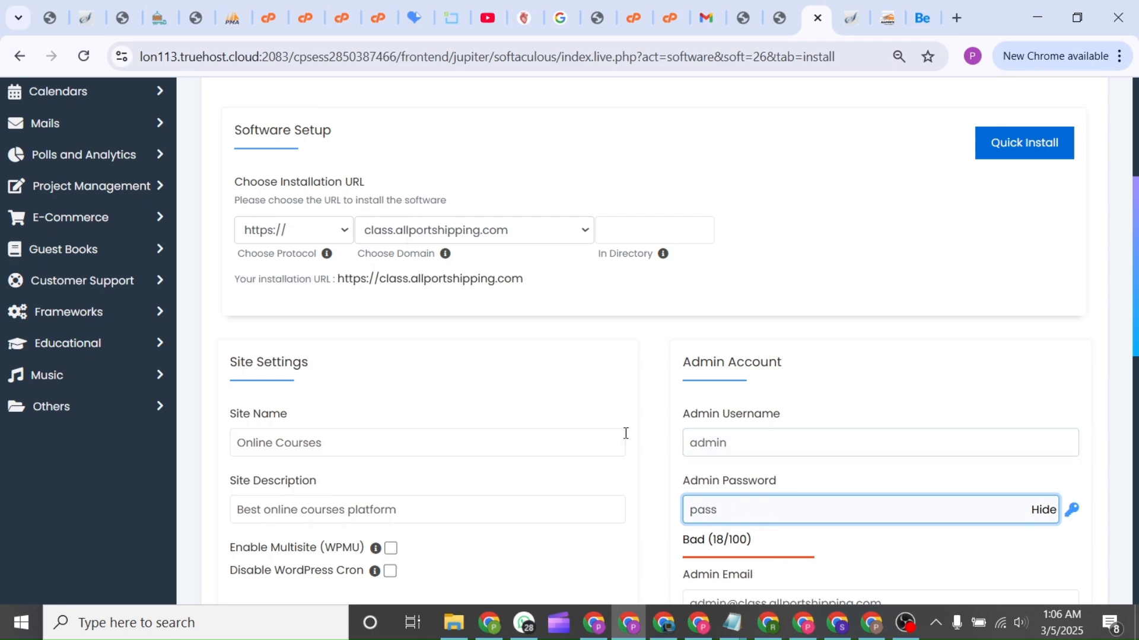
pyautogui.scroll(-4, 614, 477)
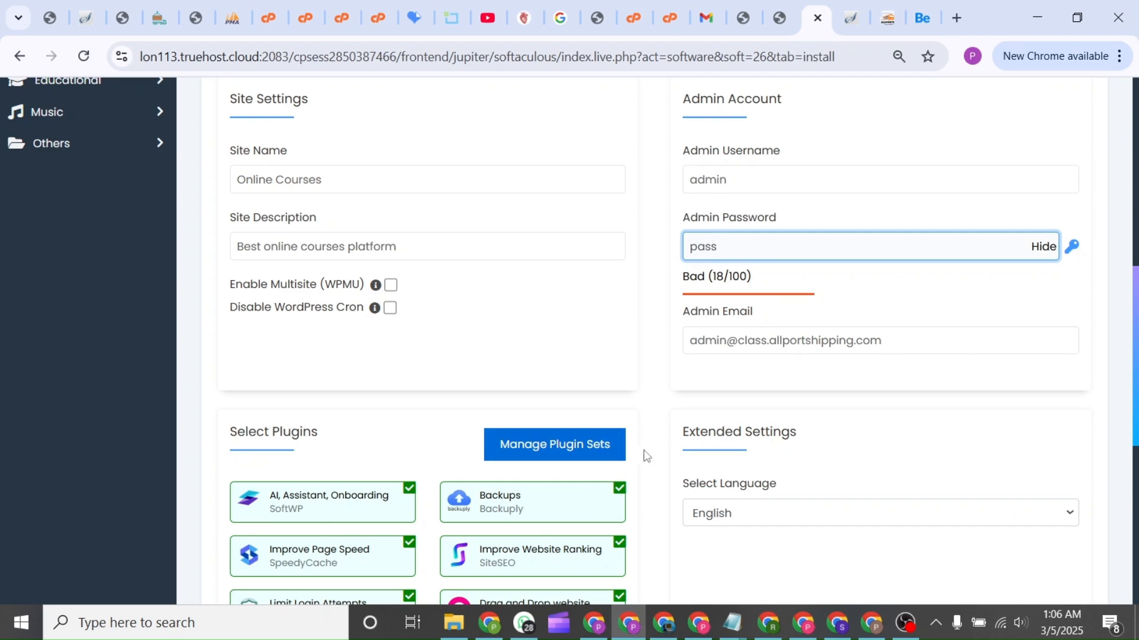
pyautogui.scroll(-3, 647, 456)
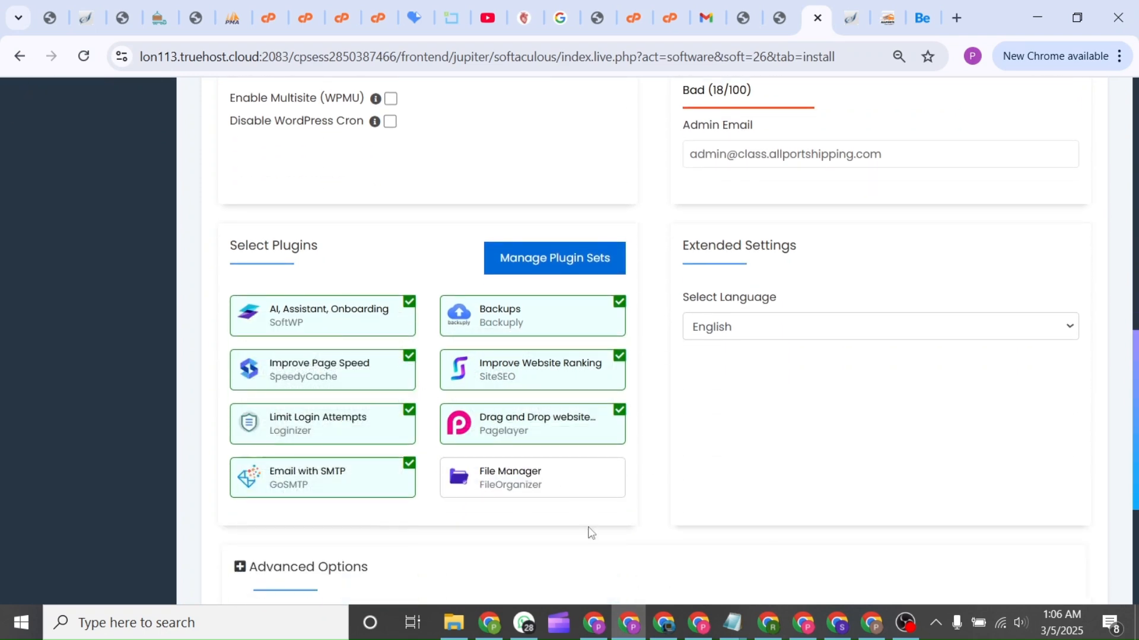
pyautogui.scroll(-3, 657, 501)
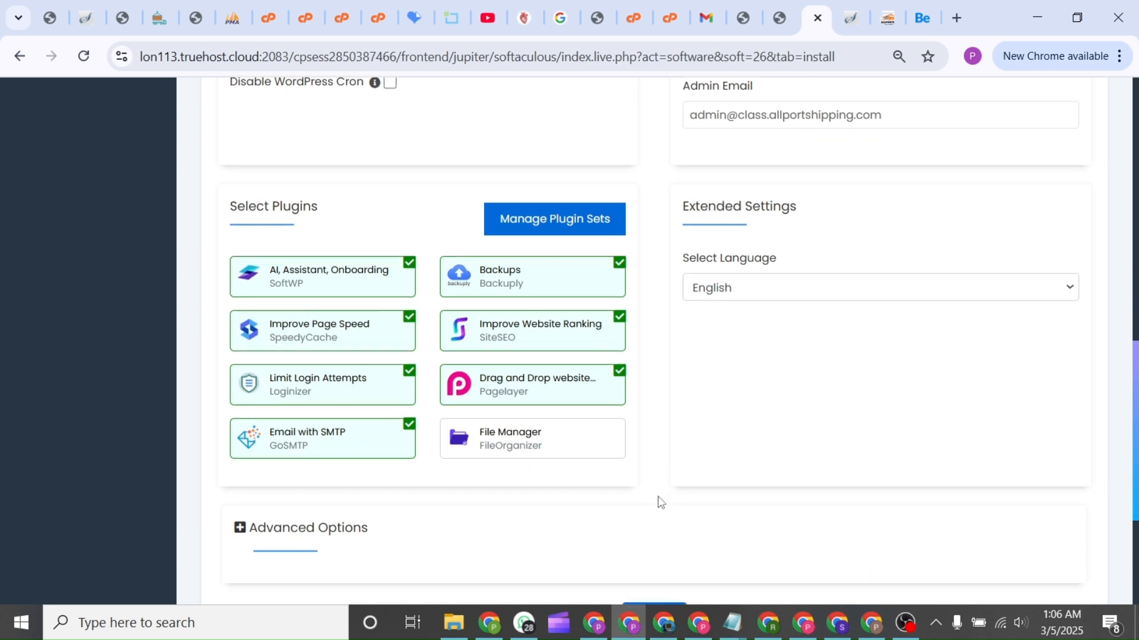
pyautogui.click(676, 526)
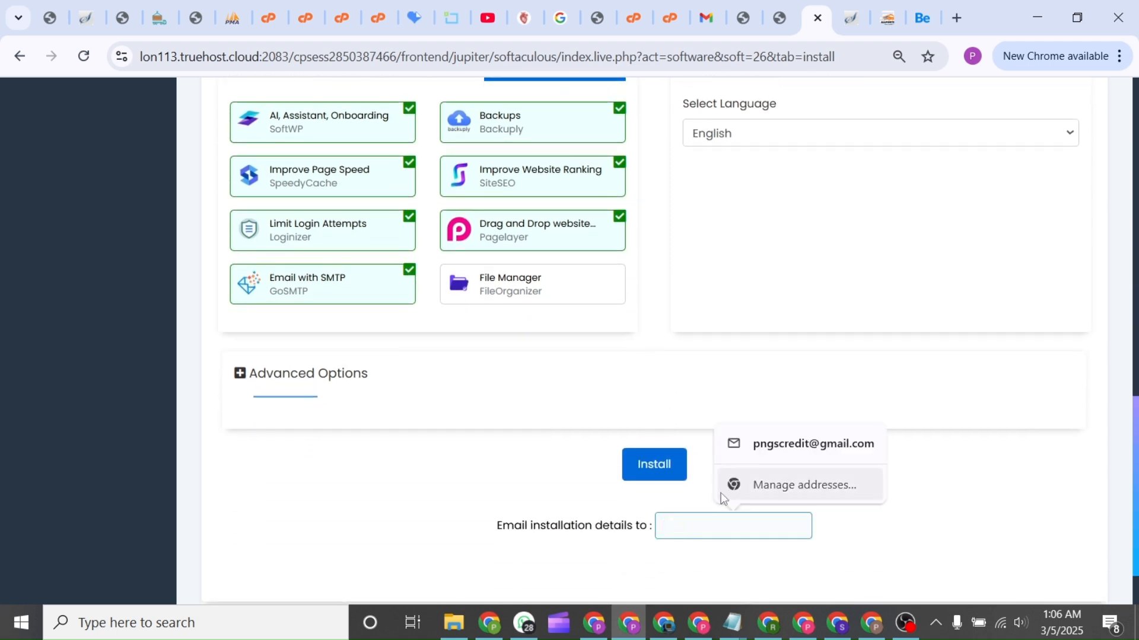
pyautogui.click(762, 448)
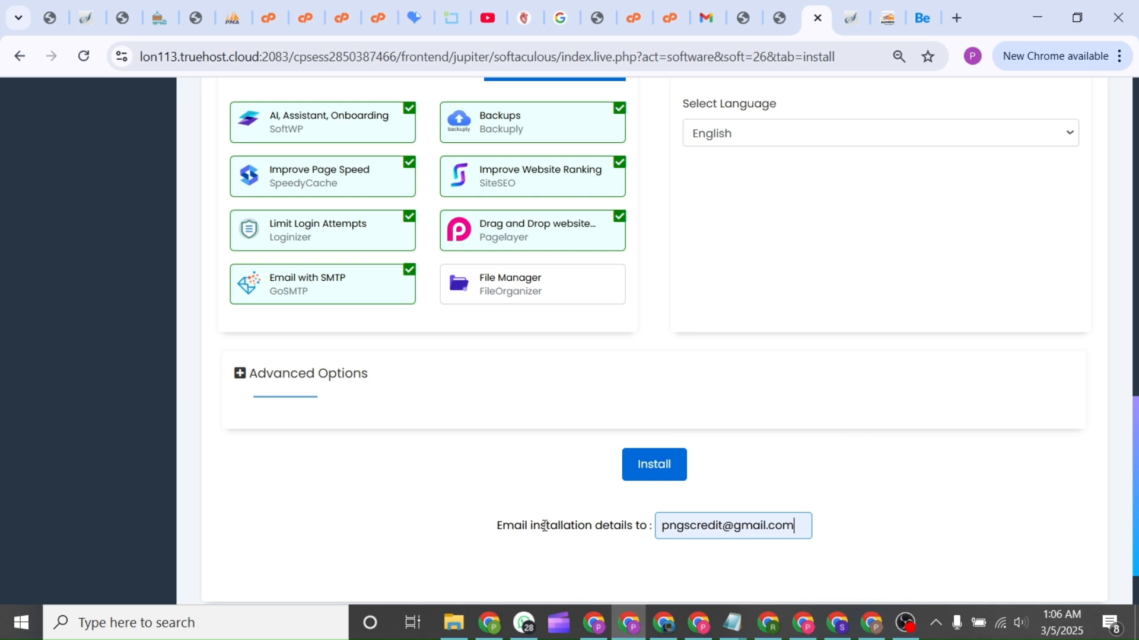
pyautogui.click(642, 472)
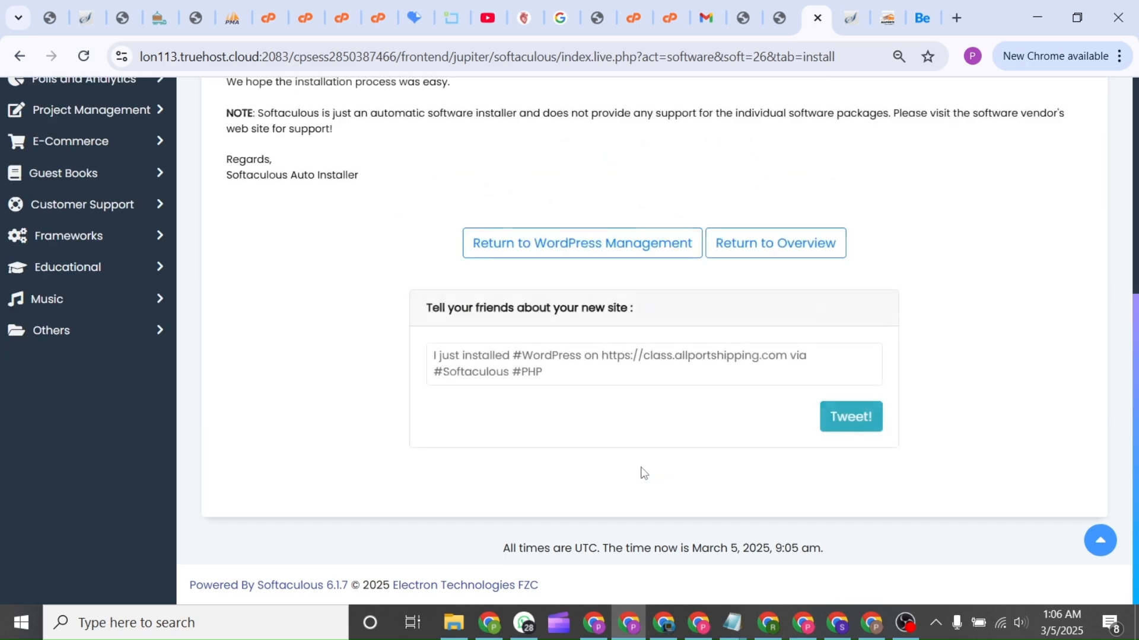
# View the front page of the newly installed class.allportshipping.com site and open its WordPress admin dashboard
pyautogui.scroll(5, 643, 473)
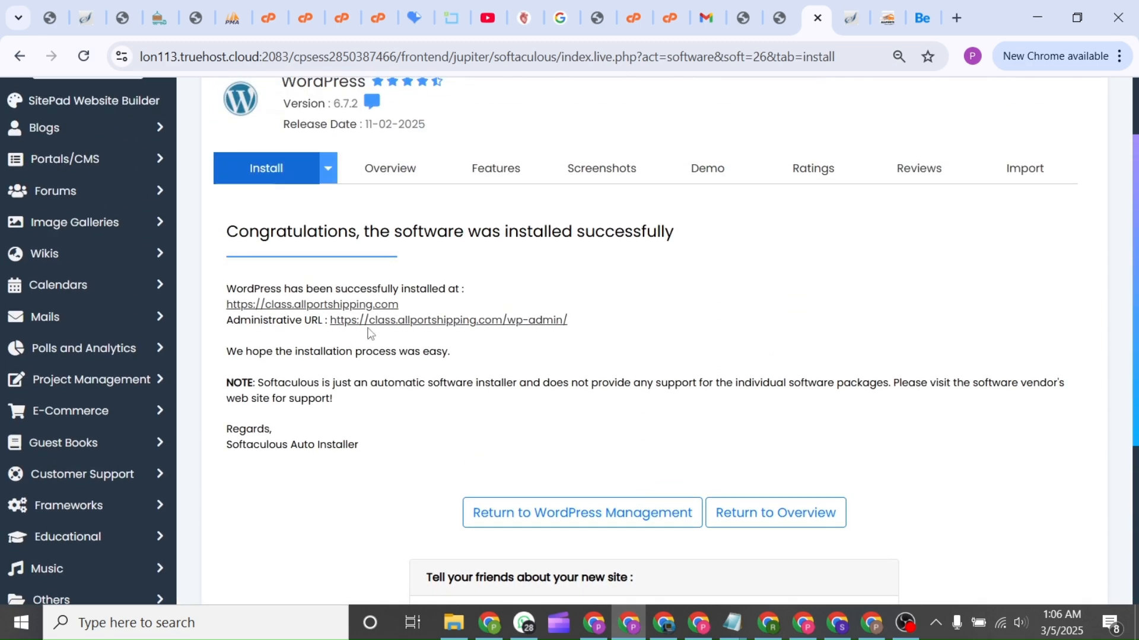
pyautogui.click(335, 305)
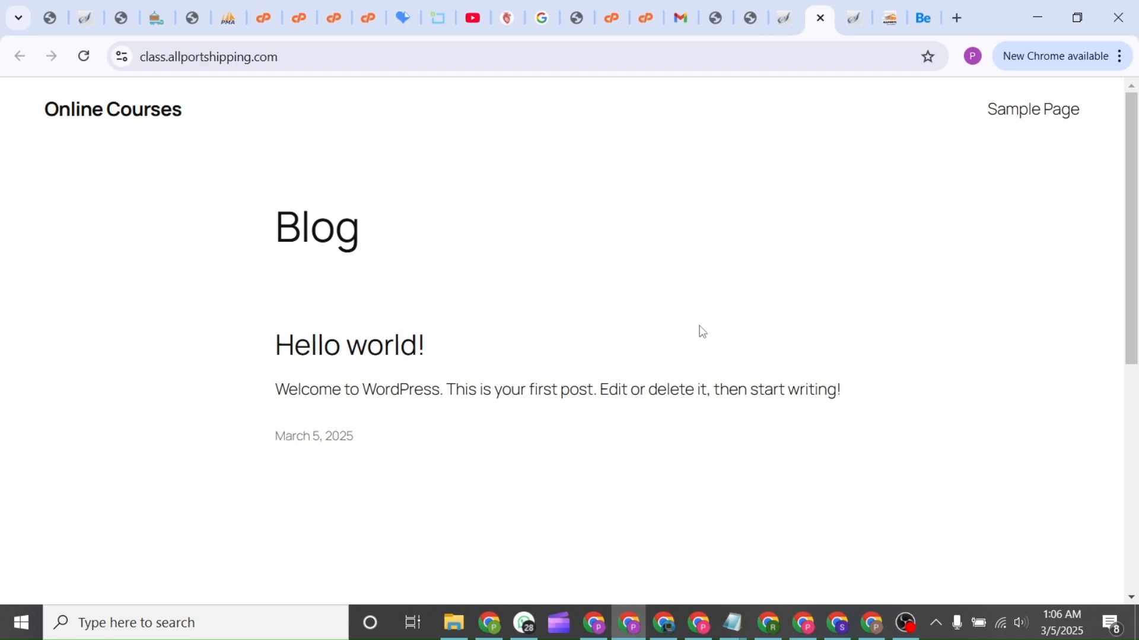
pyautogui.scroll(-4, 699, 330)
pyautogui.scroll(4, 699, 330)
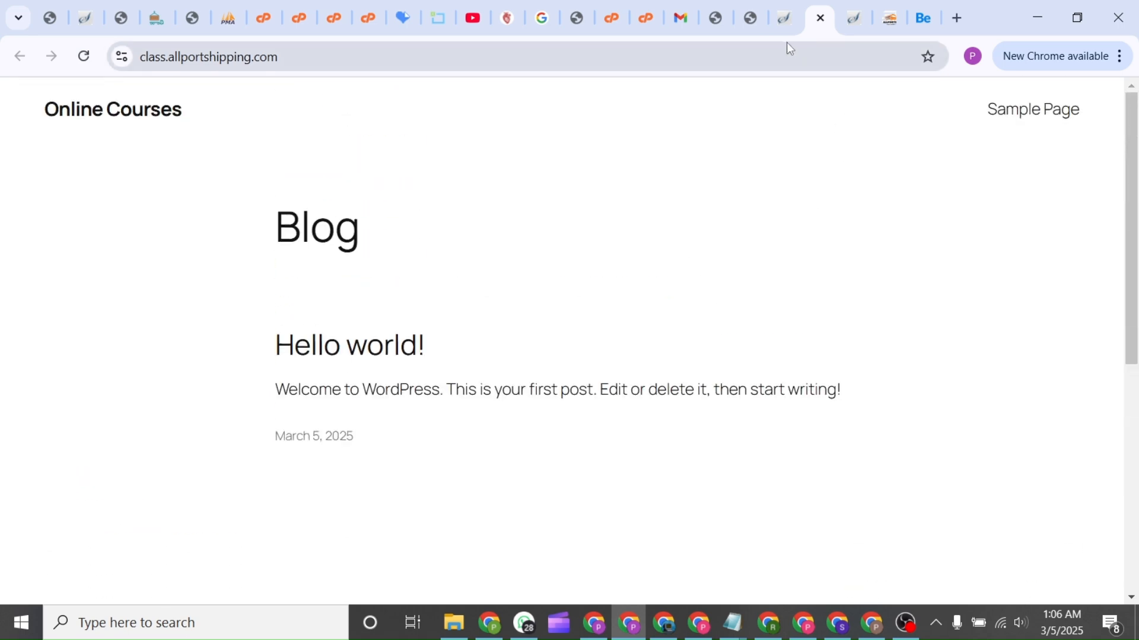
pyautogui.click(785, 17)
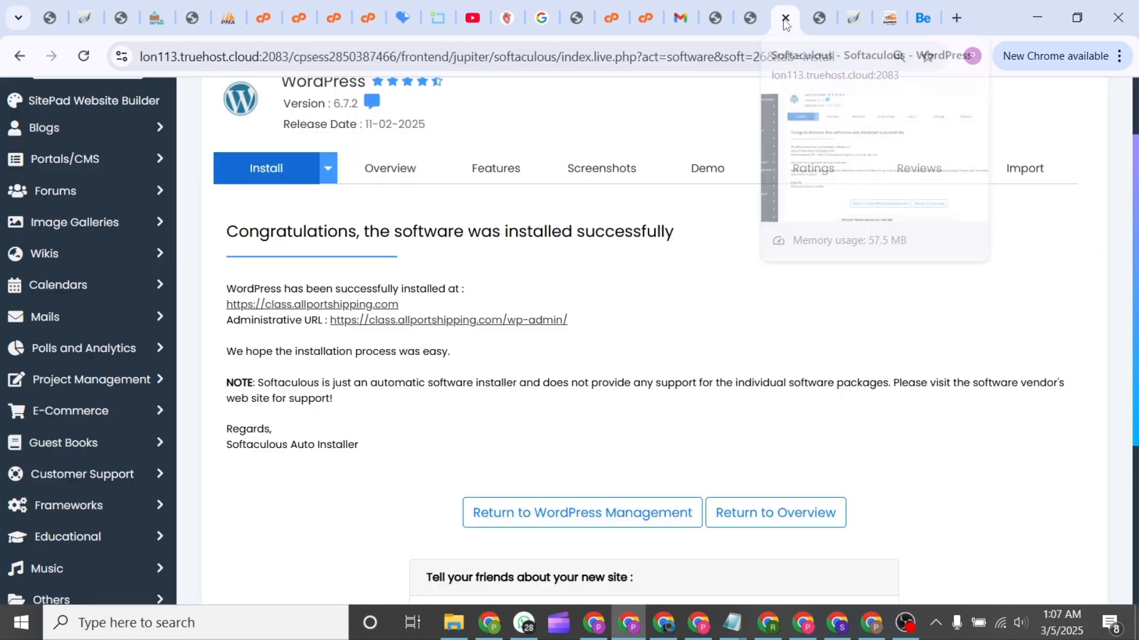
pyautogui.click(463, 321)
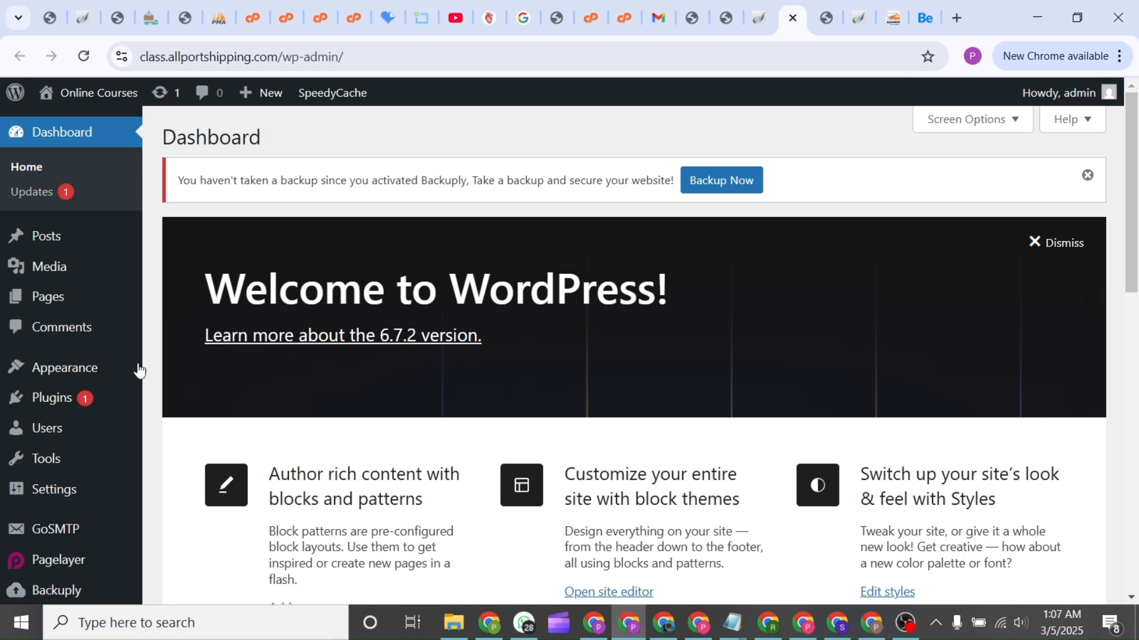
# Add a new theme through the upload form and start choosing its zip file
pyautogui.moveTo(104, 371)
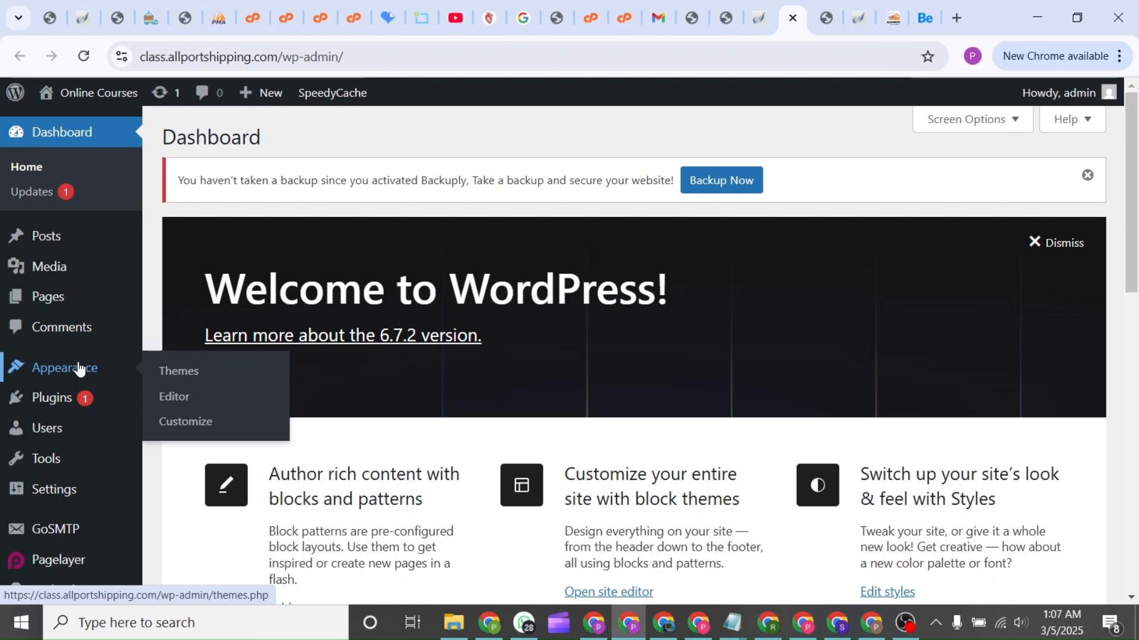
pyautogui.click(179, 371)
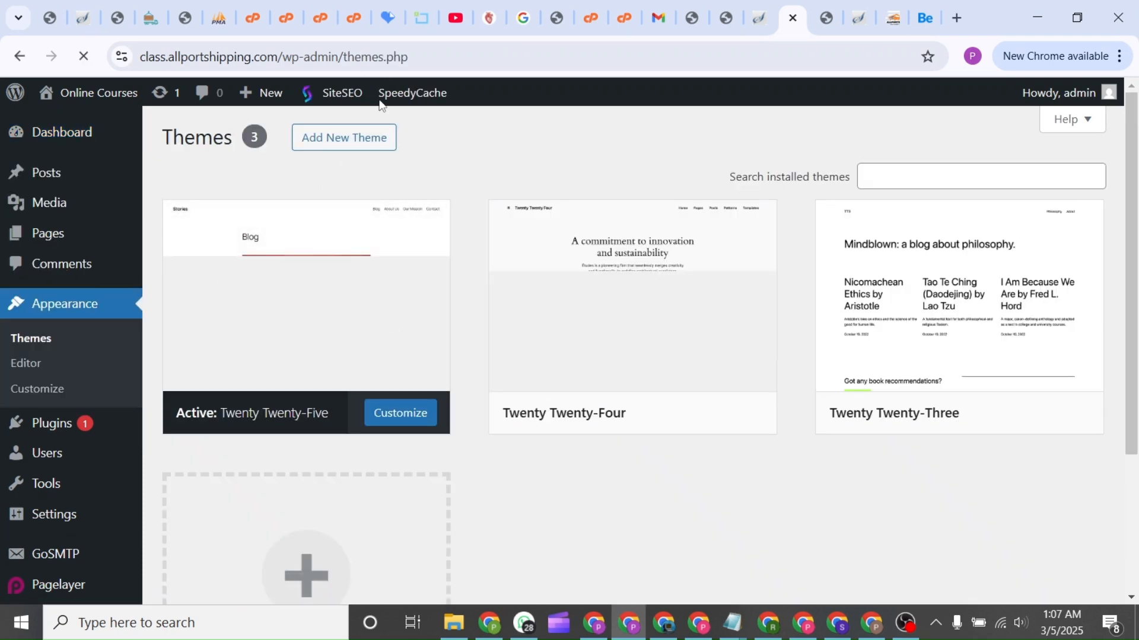
pyautogui.click(368, 146)
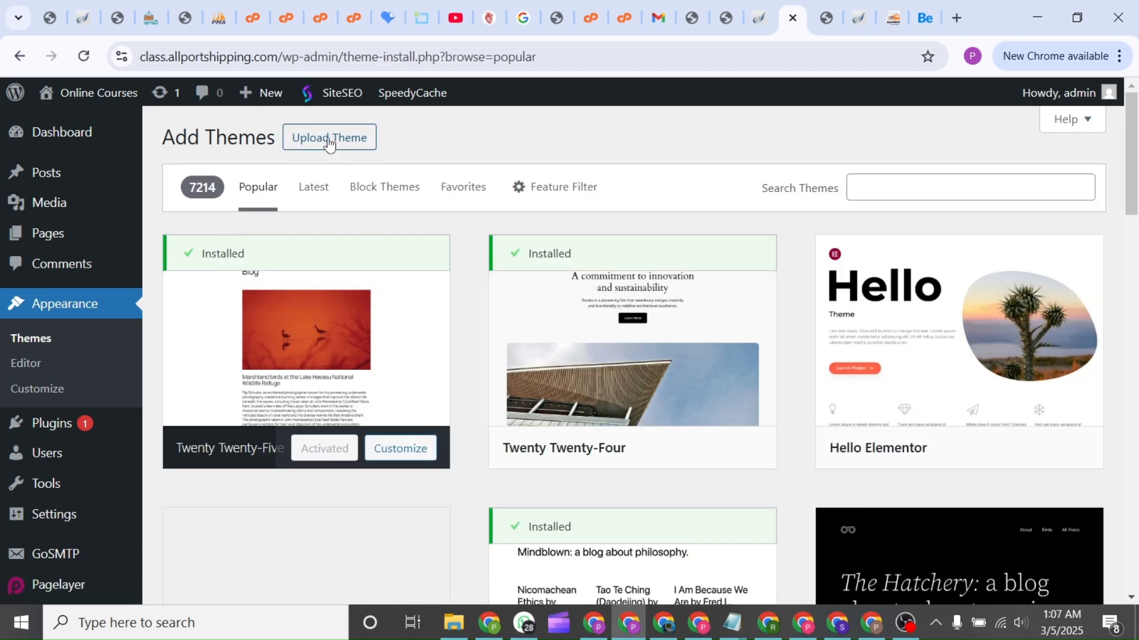
pyautogui.click(330, 144)
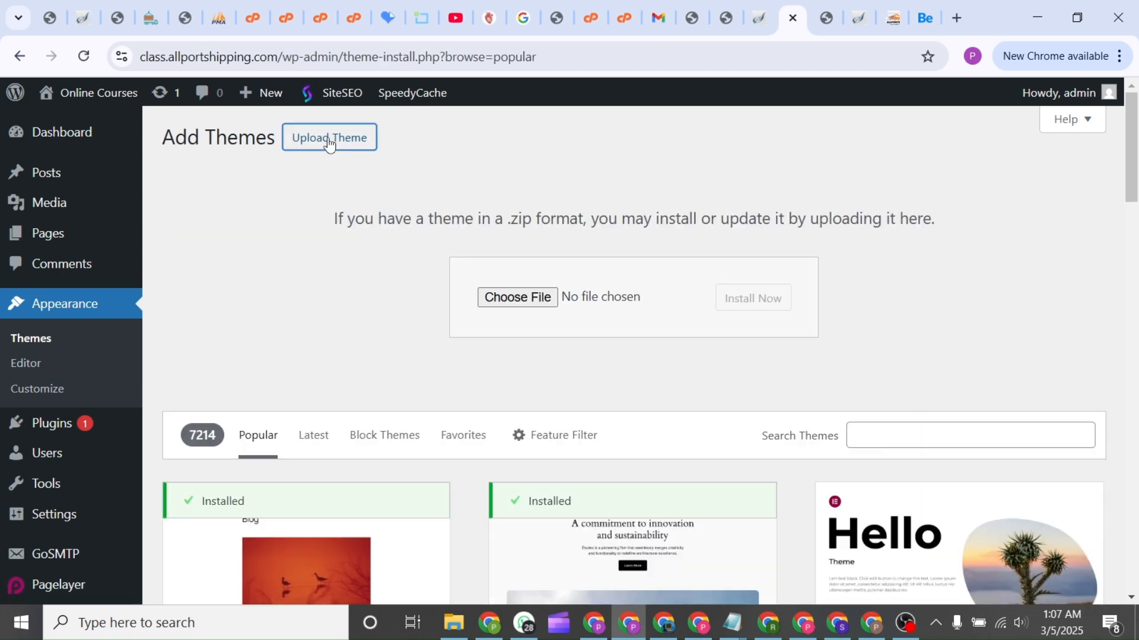
pyautogui.click(529, 298)
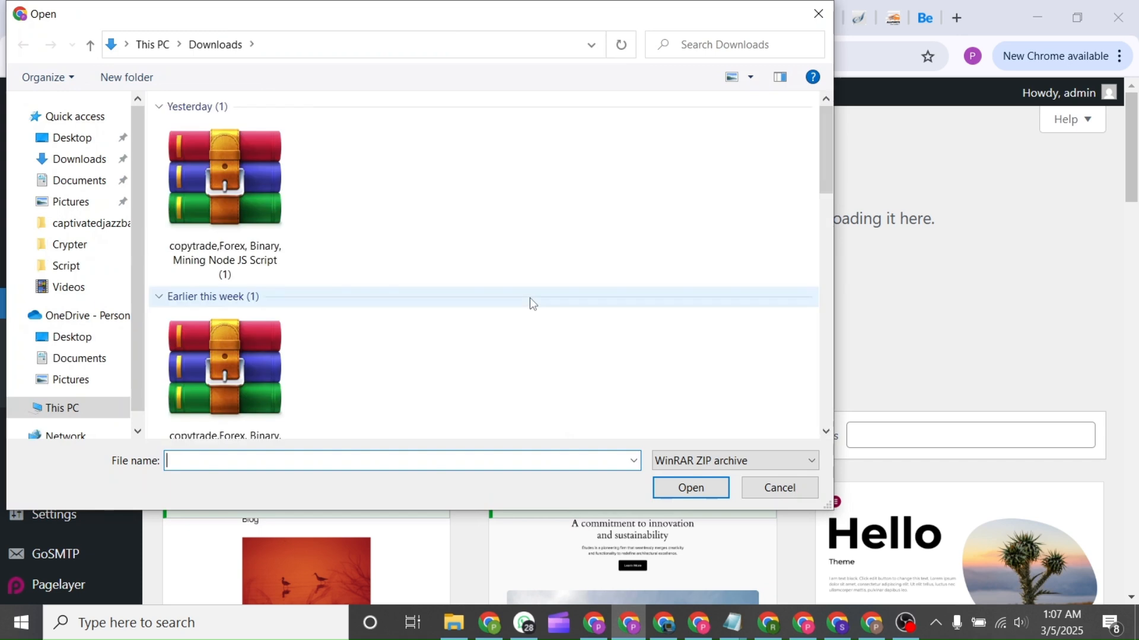
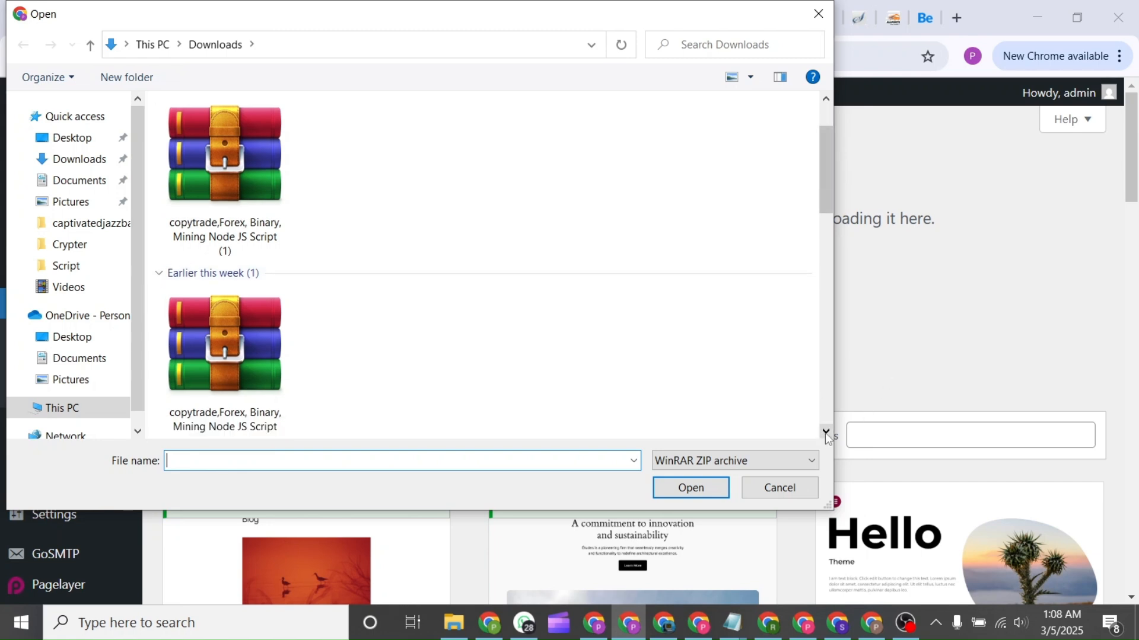
# Look through the zip archives in the Downloads folder for the theme package
pyautogui.scroll(-3, 827, 438)
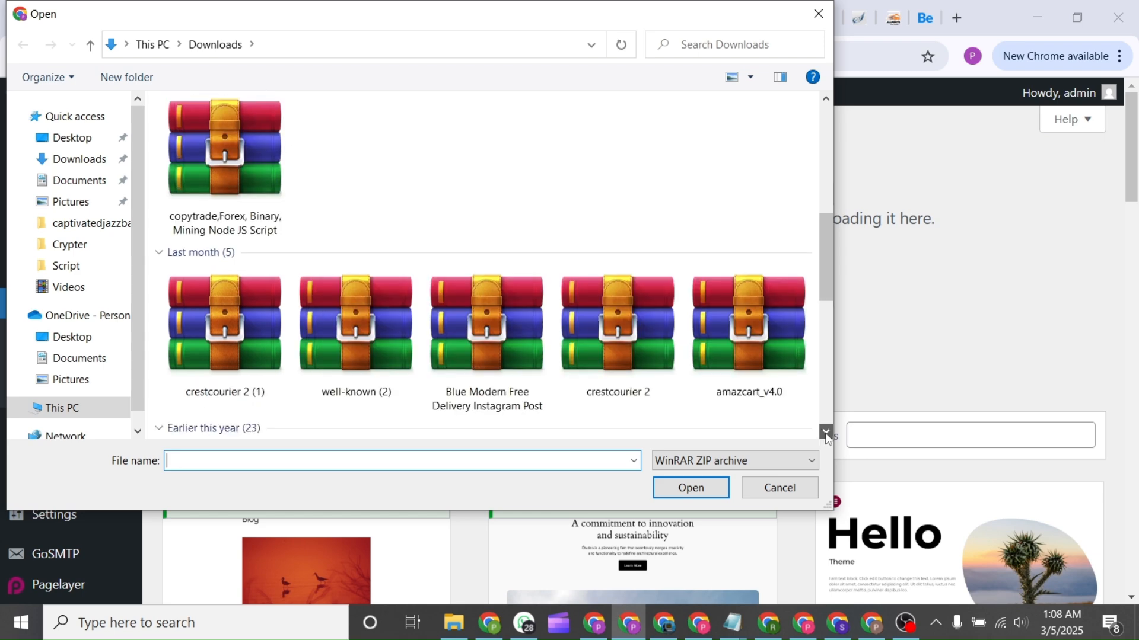
pyautogui.click(827, 434)
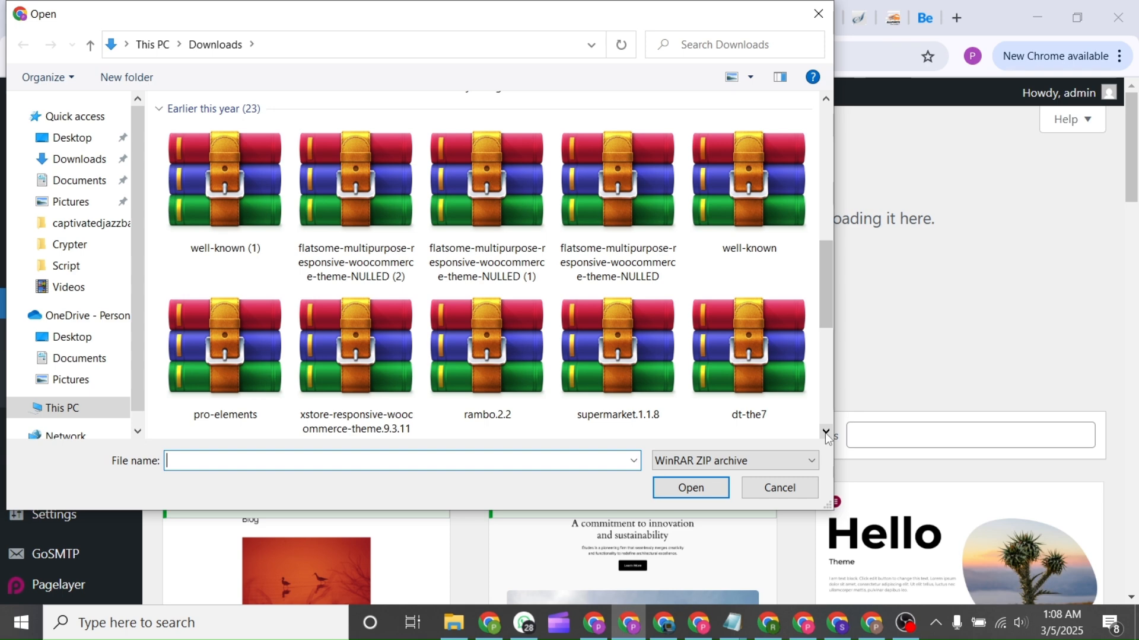
pyautogui.click(827, 434)
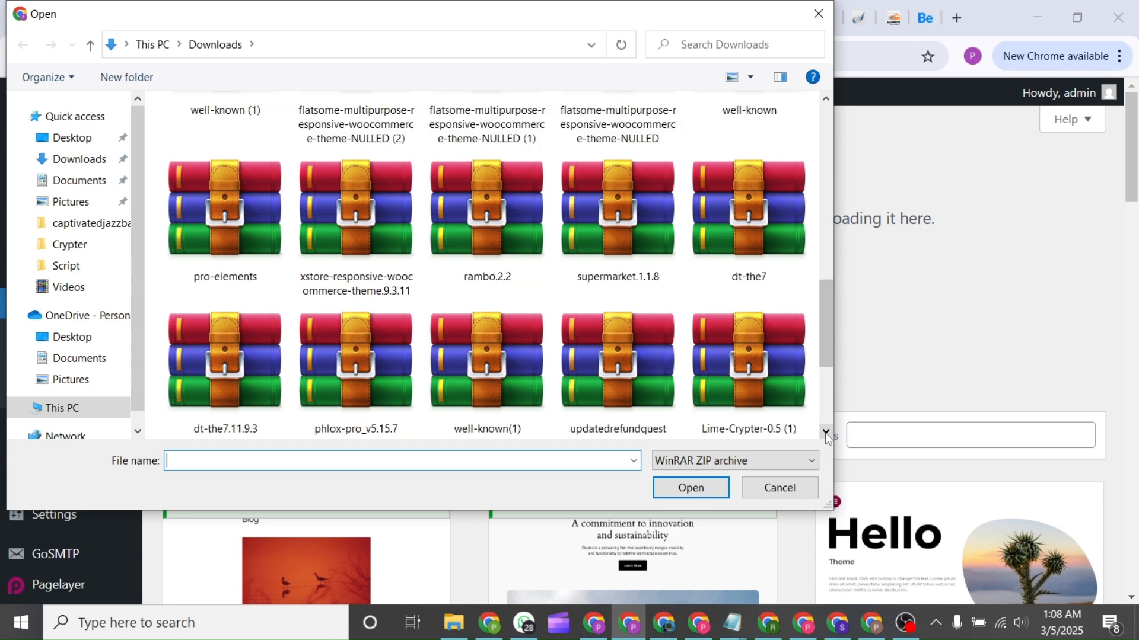
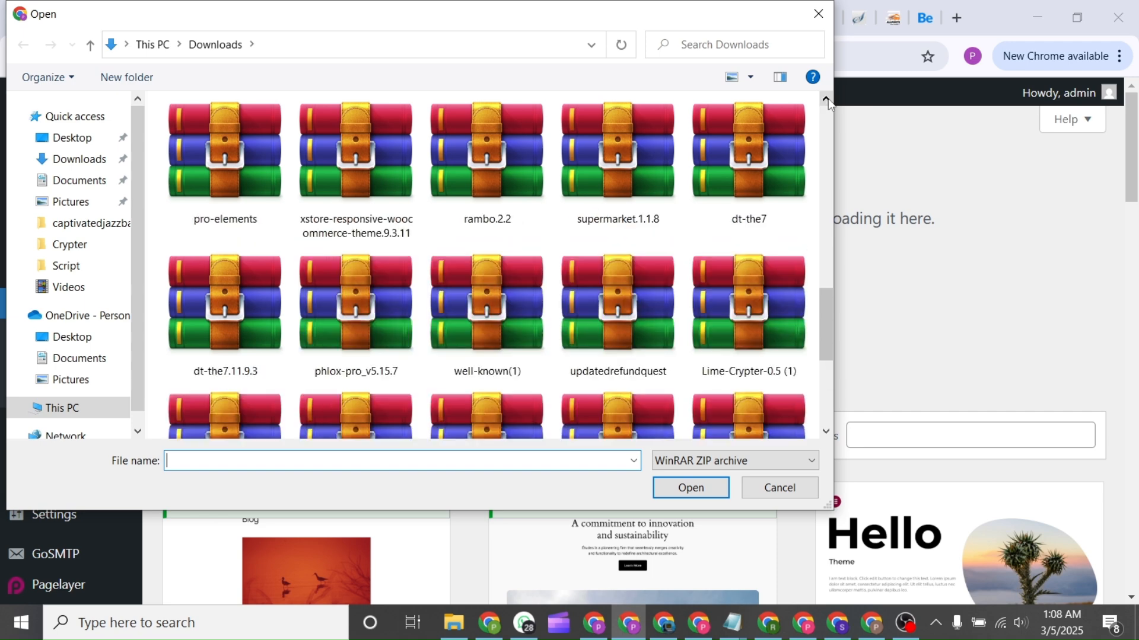
pyautogui.click(825, 99)
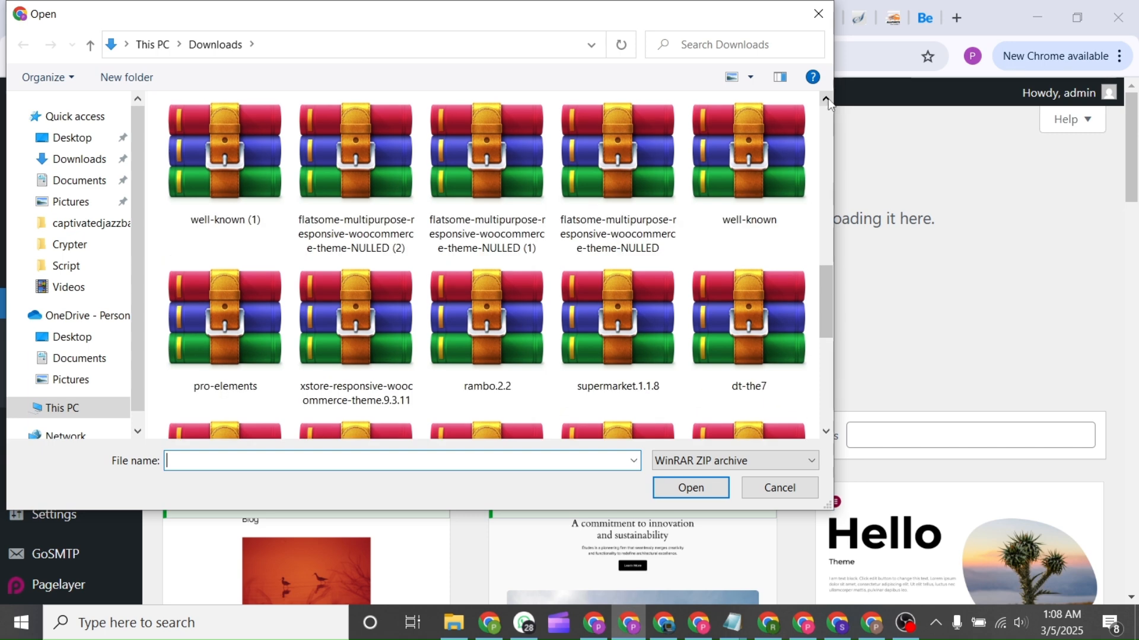
pyautogui.click(825, 98)
pyautogui.click(826, 98)
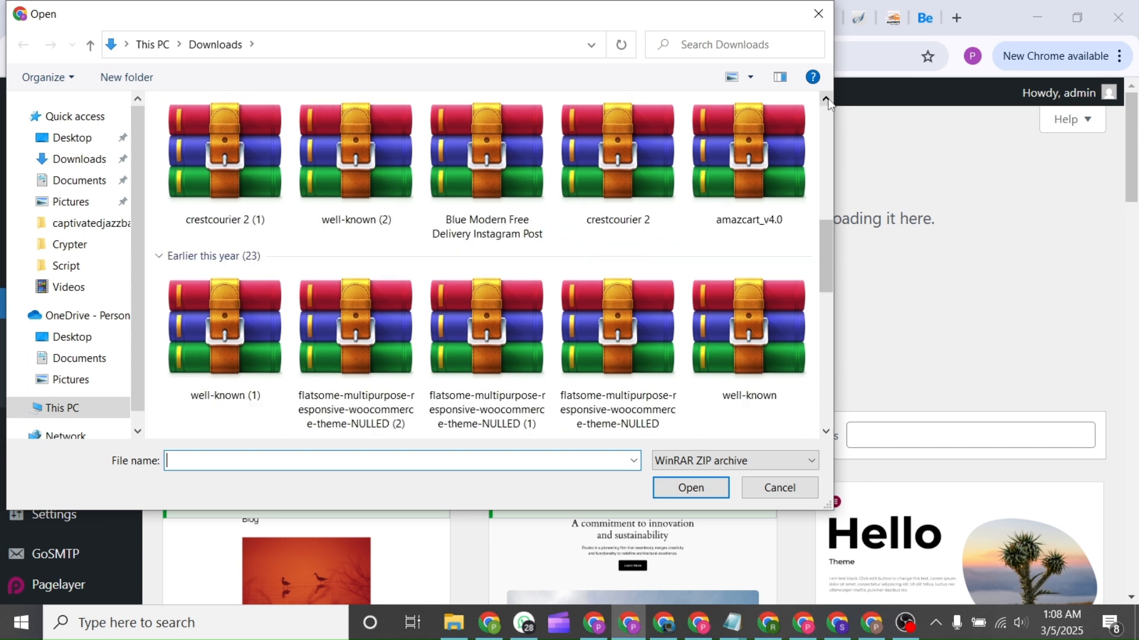
pyautogui.click(826, 99)
pyautogui.click(826, 99)
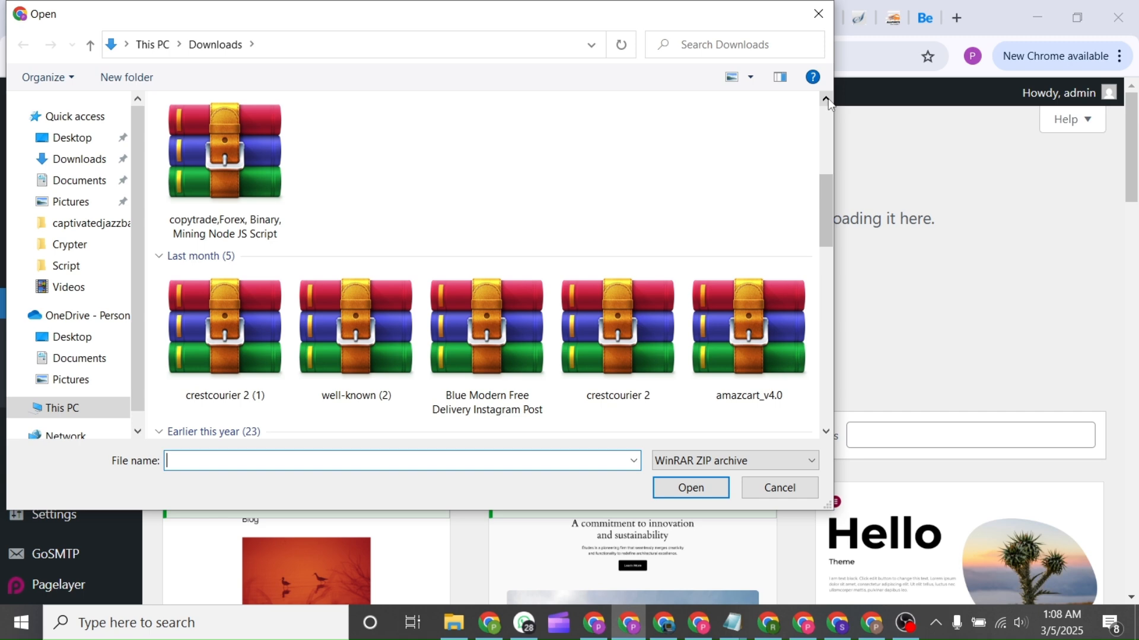
# Choose betheme.zip from Documents > WP Themes&Plugin > betheme-2762n > betheme-premium-wordpress-theme as the theme file to upload
pyautogui.click(84, 187)
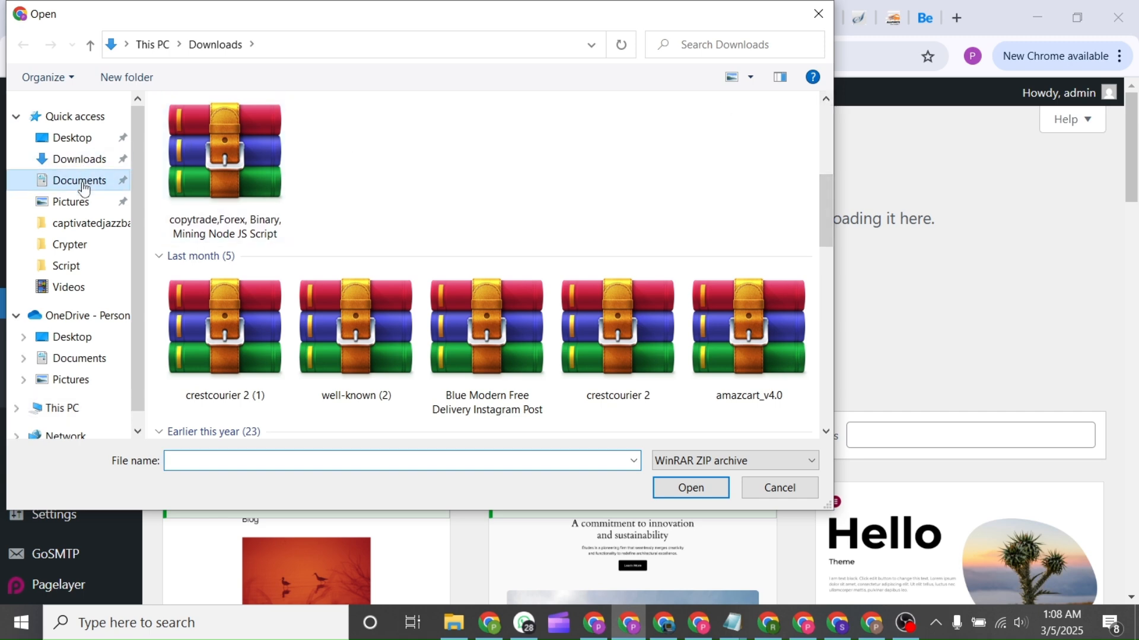
pyautogui.click(295, 270)
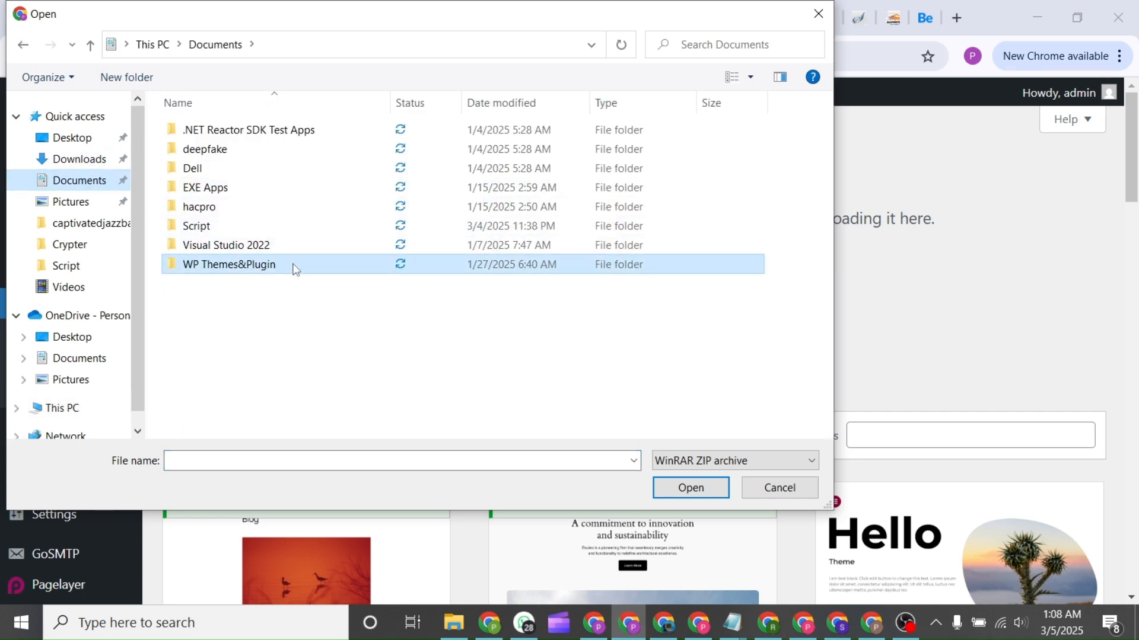
pyautogui.doubleClick(295, 270)
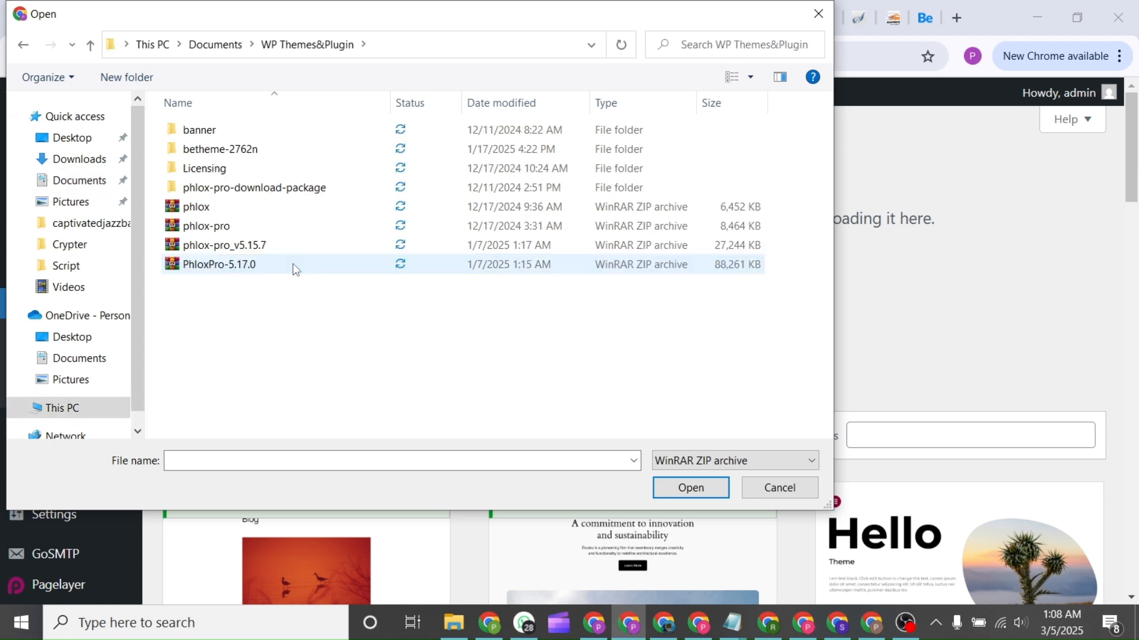
pyautogui.doubleClick(269, 153)
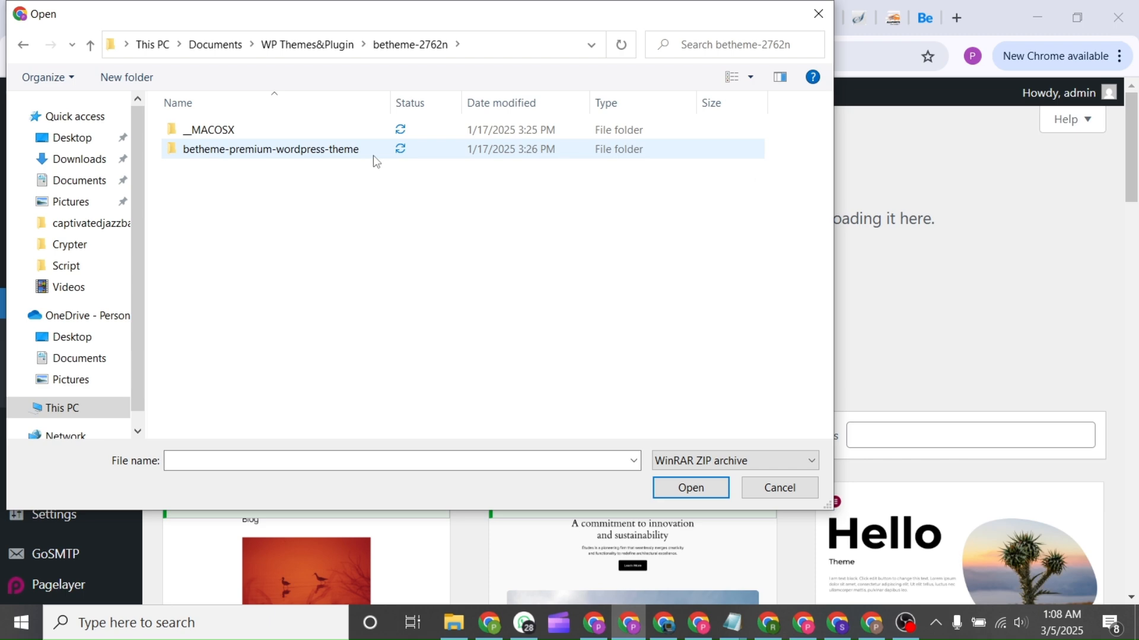
pyautogui.doubleClick(372, 155)
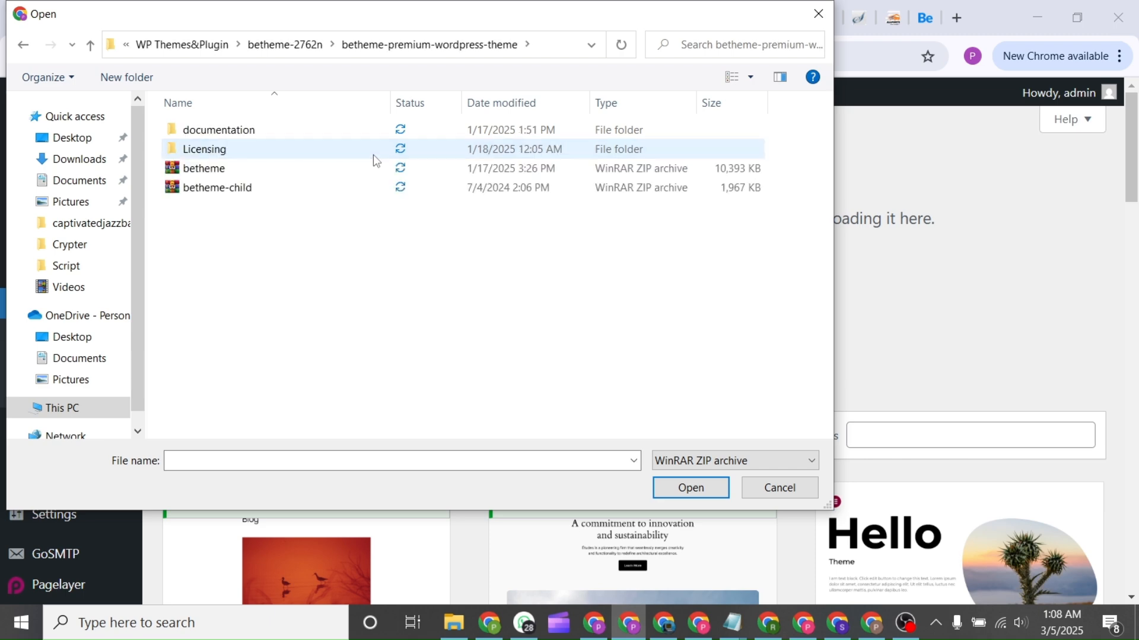
pyautogui.doubleClick(326, 170)
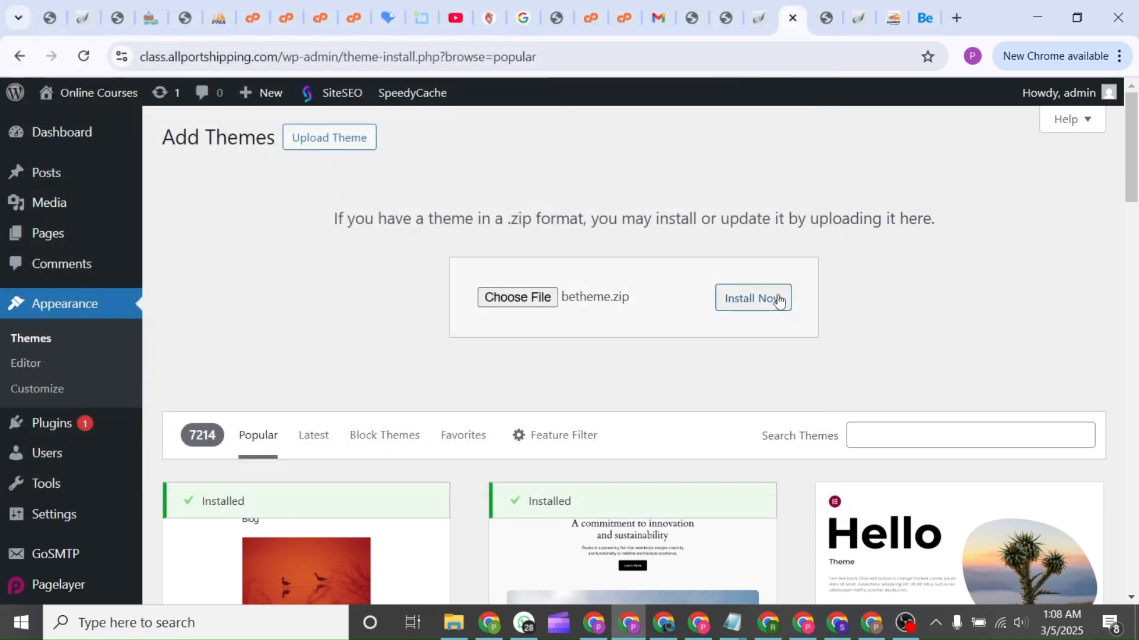
# Try to install the theme from the chosen betheme.zip file
pyautogui.click(746, 302)
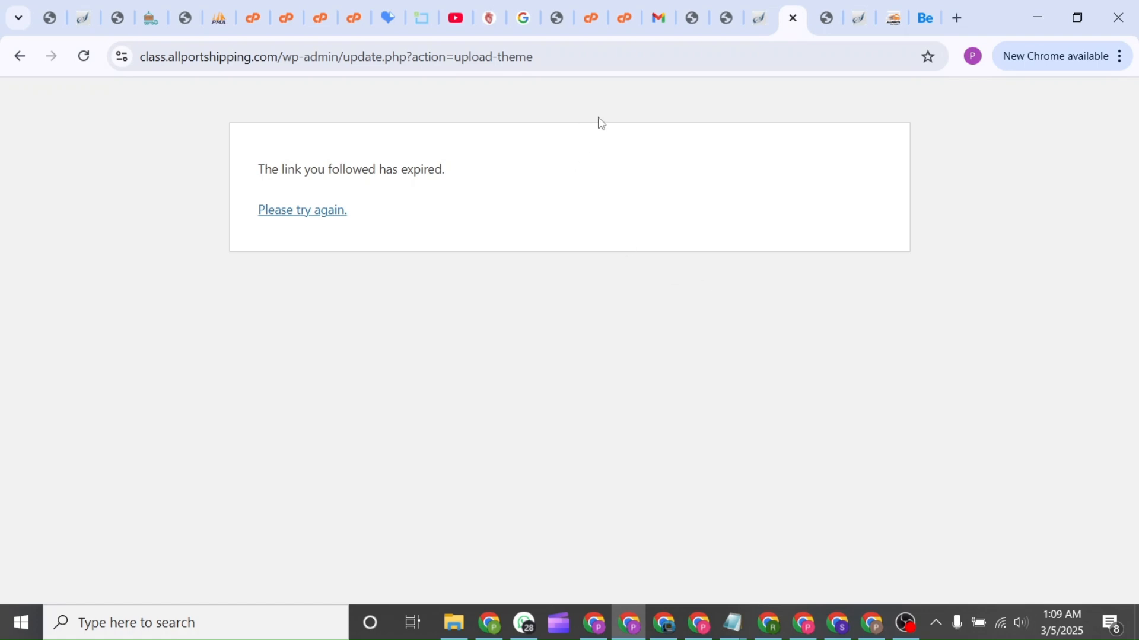
# Switch to cPanel, find the MultiPHP INI Editor and load the basic PHP settings for class.allportshipping.com
pyautogui.click(758, 25)
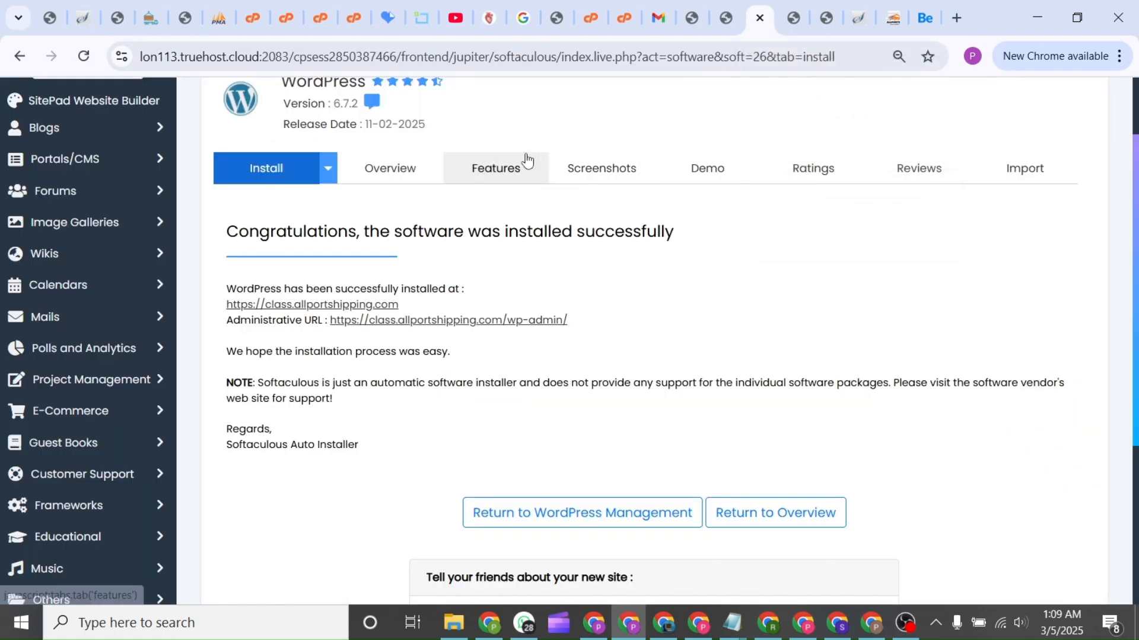
pyautogui.scroll(2, 527, 160)
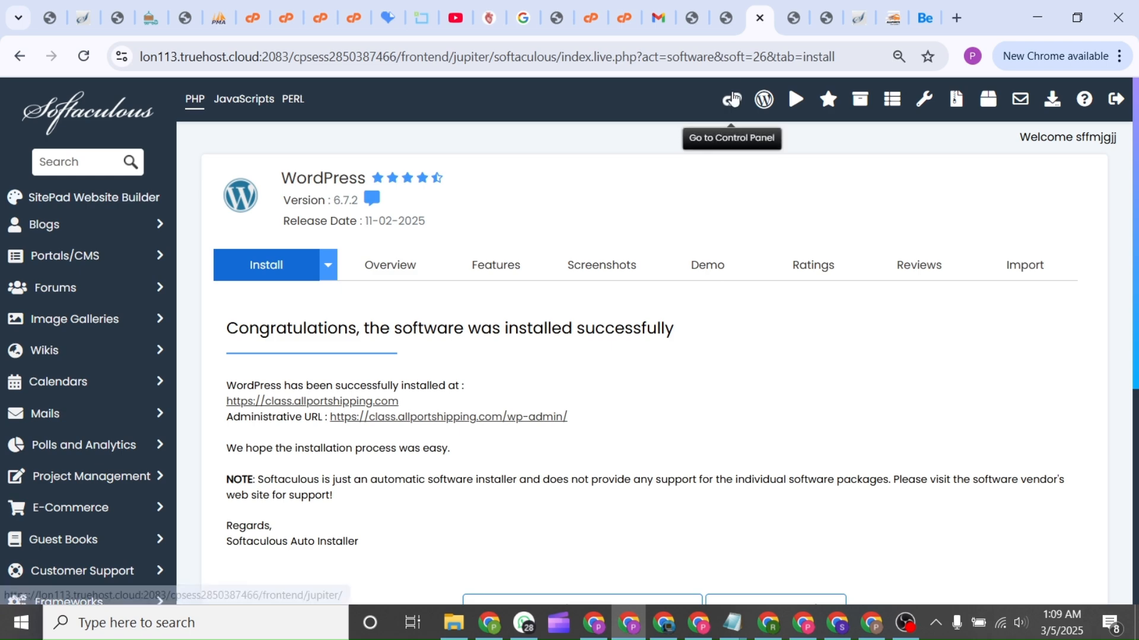
pyautogui.click(733, 99)
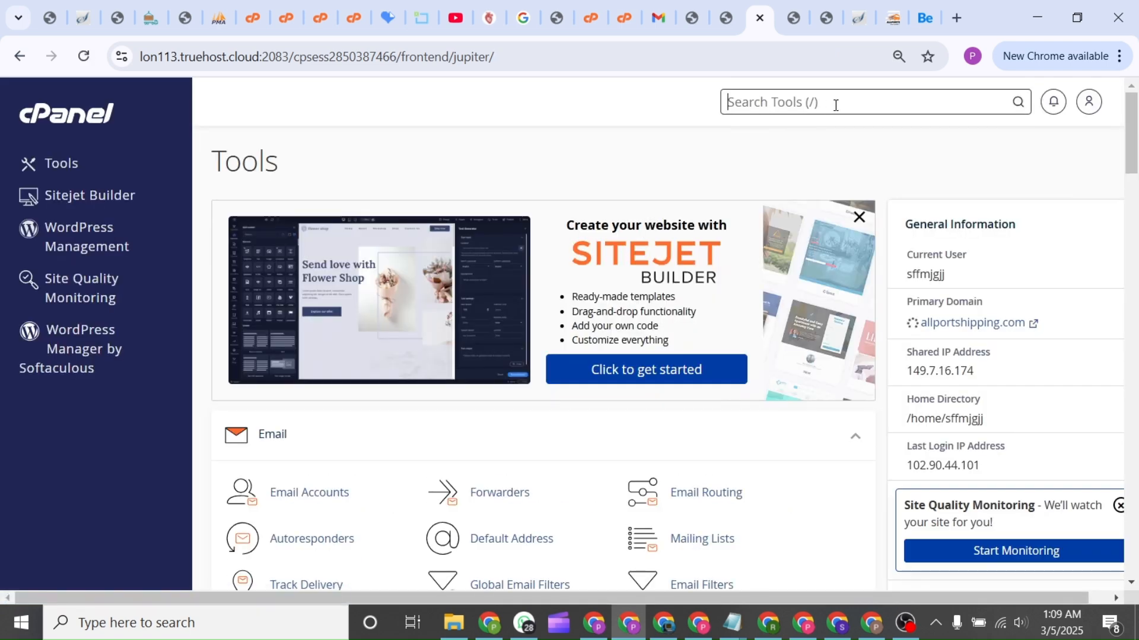
pyautogui.write('php')
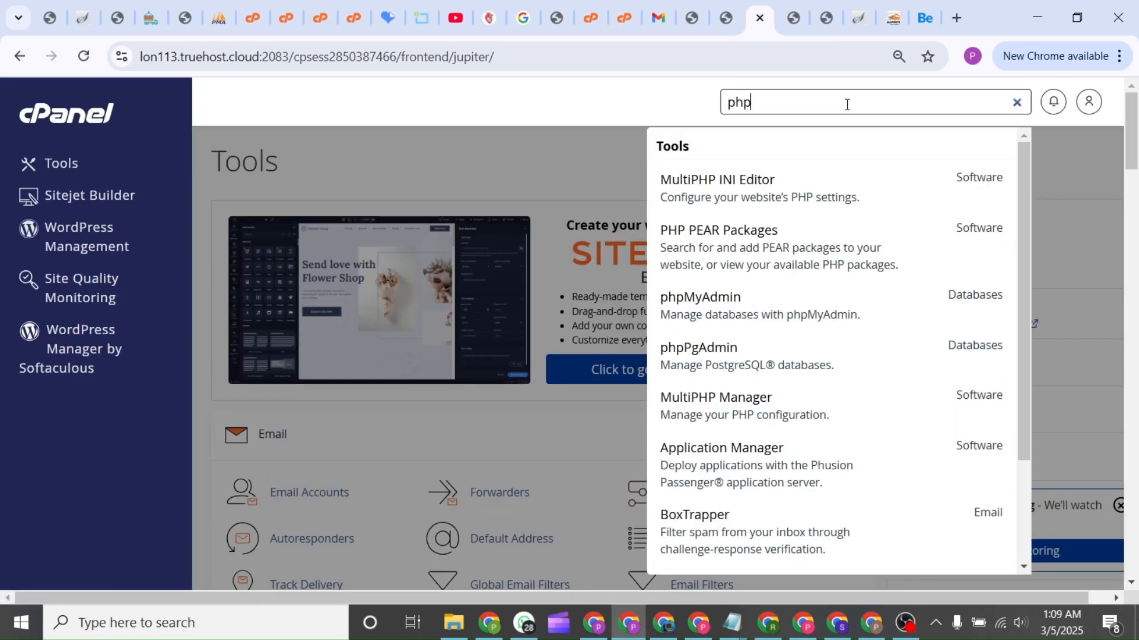
pyautogui.click(789, 200)
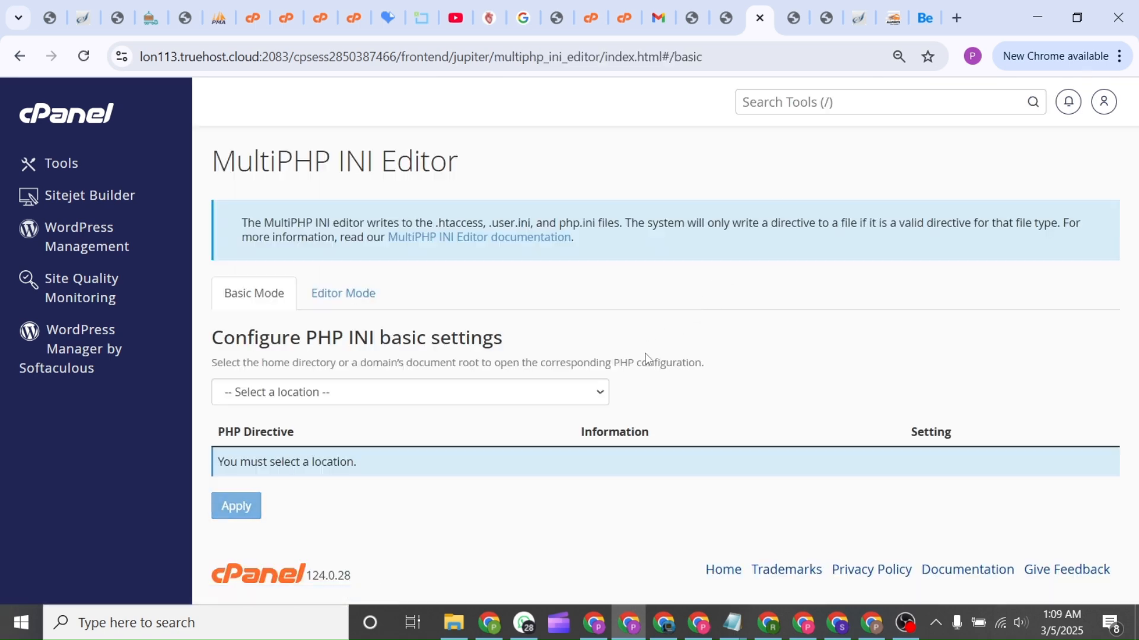
pyautogui.click(571, 394)
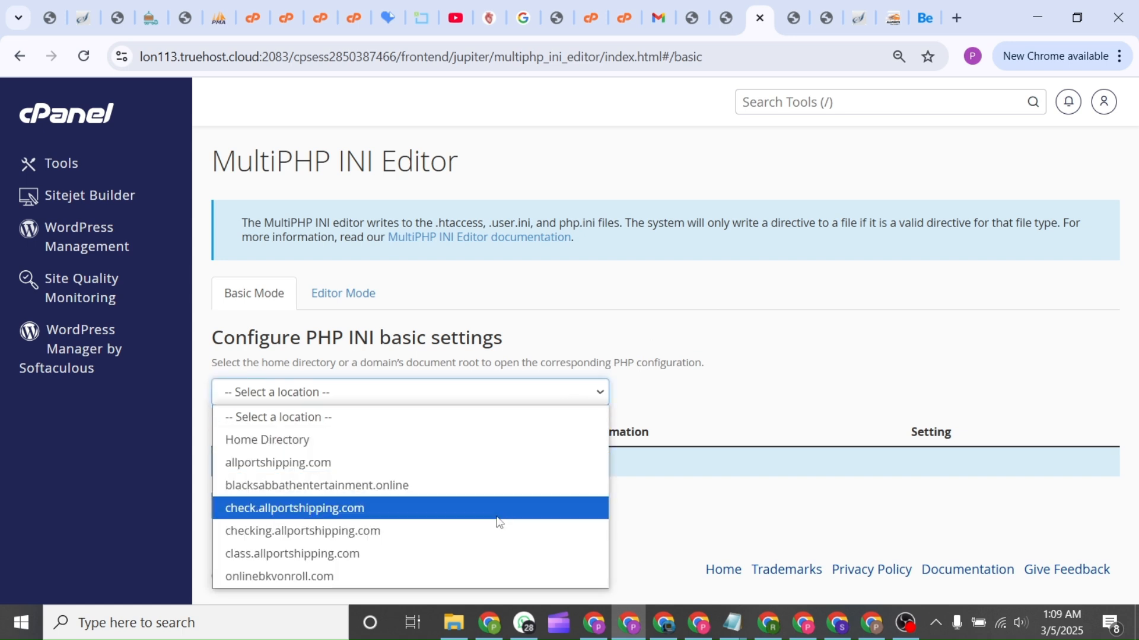
pyautogui.click(480, 555)
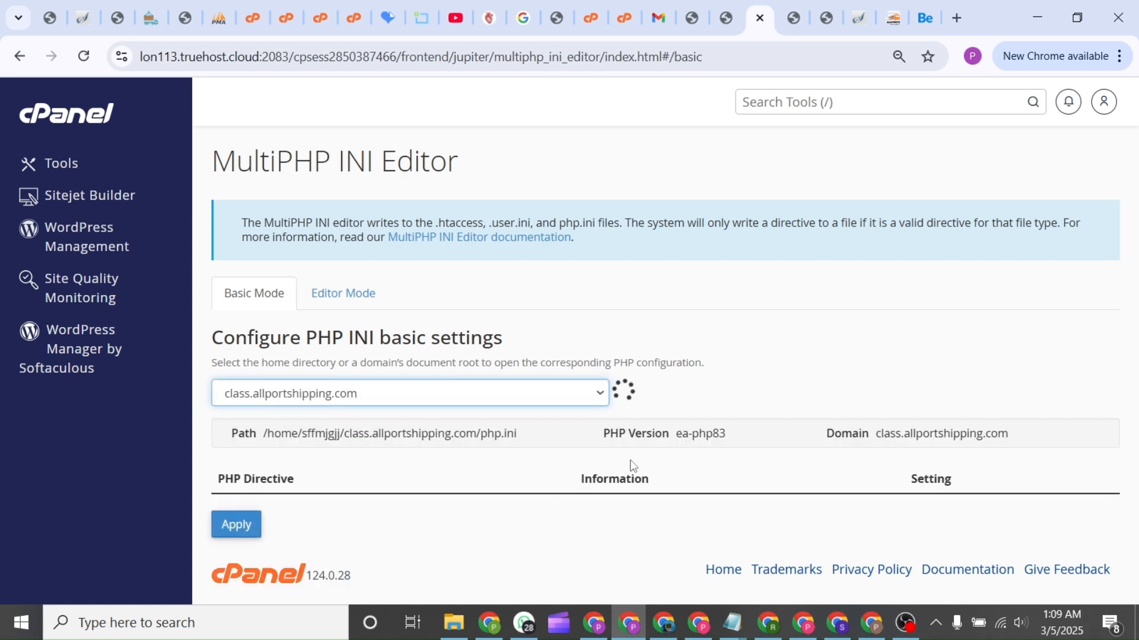
# Set max_execution_time to 30000 and max_input_time to 60000 in the site's PHP settings
pyautogui.scroll(-4, 632, 468)
pyautogui.scroll(-2, 632, 466)
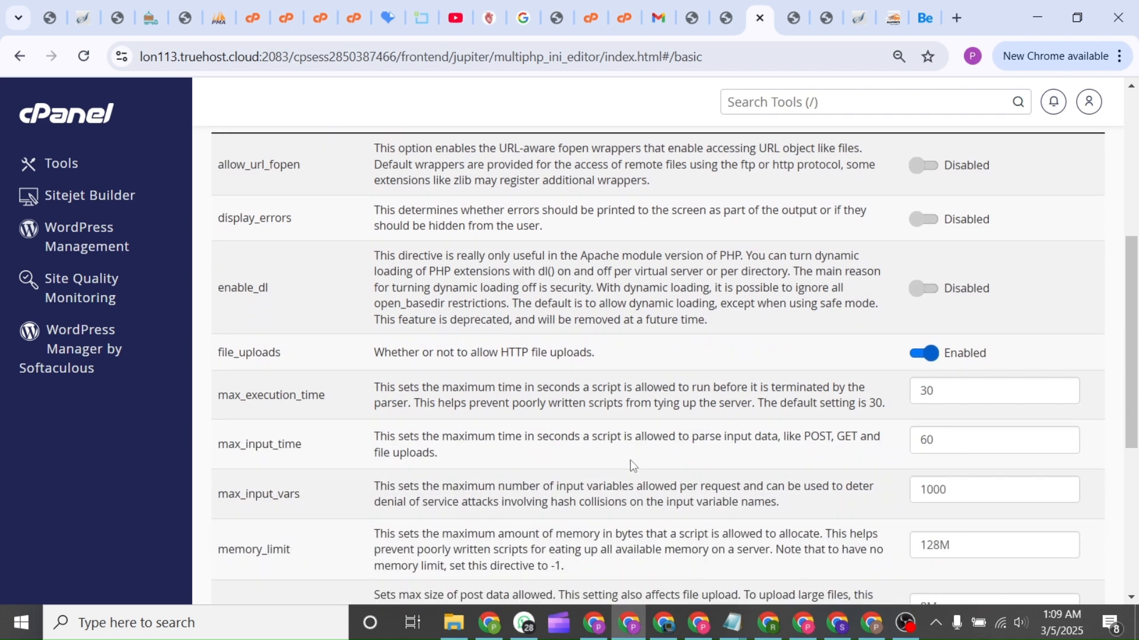
pyautogui.click(977, 387)
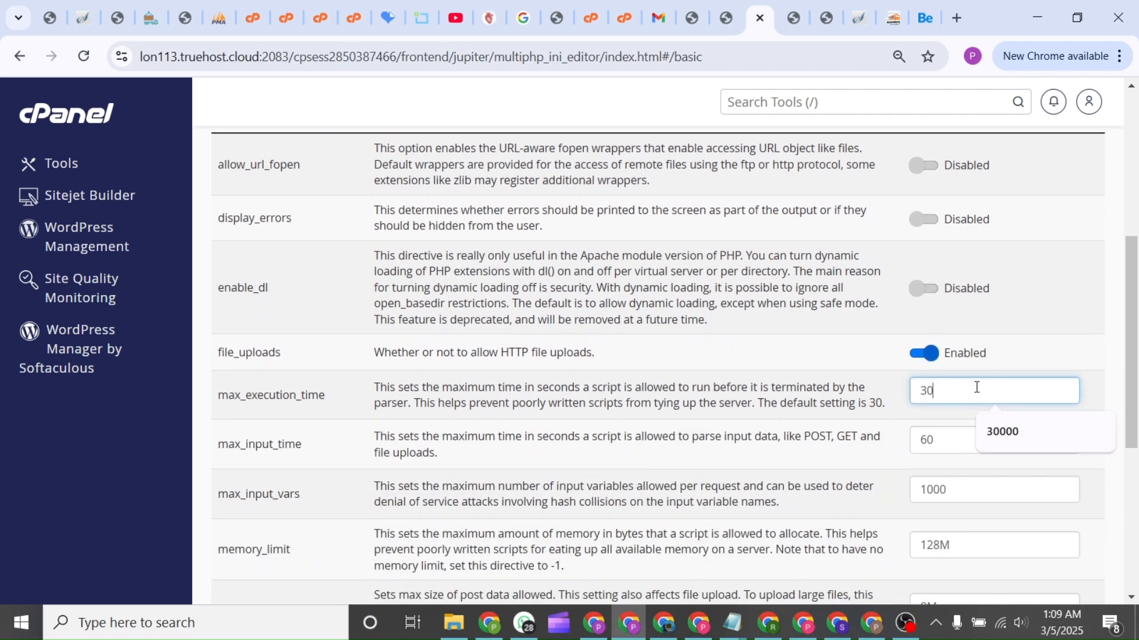
pyautogui.click(1000, 431)
pyautogui.click(968, 437)
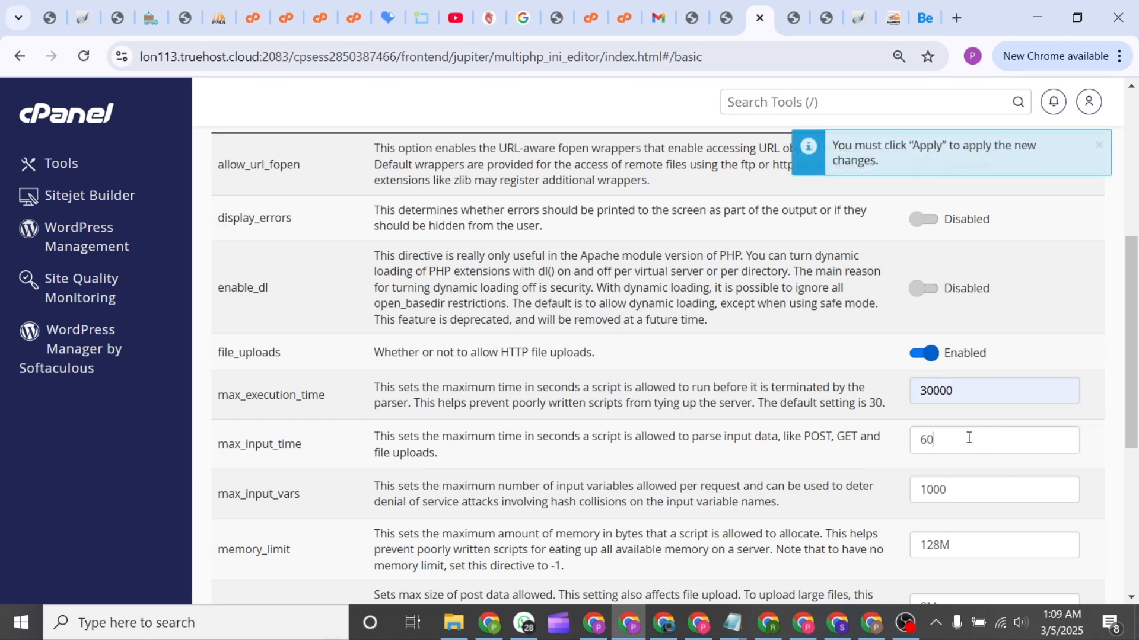
pyautogui.click(991, 480)
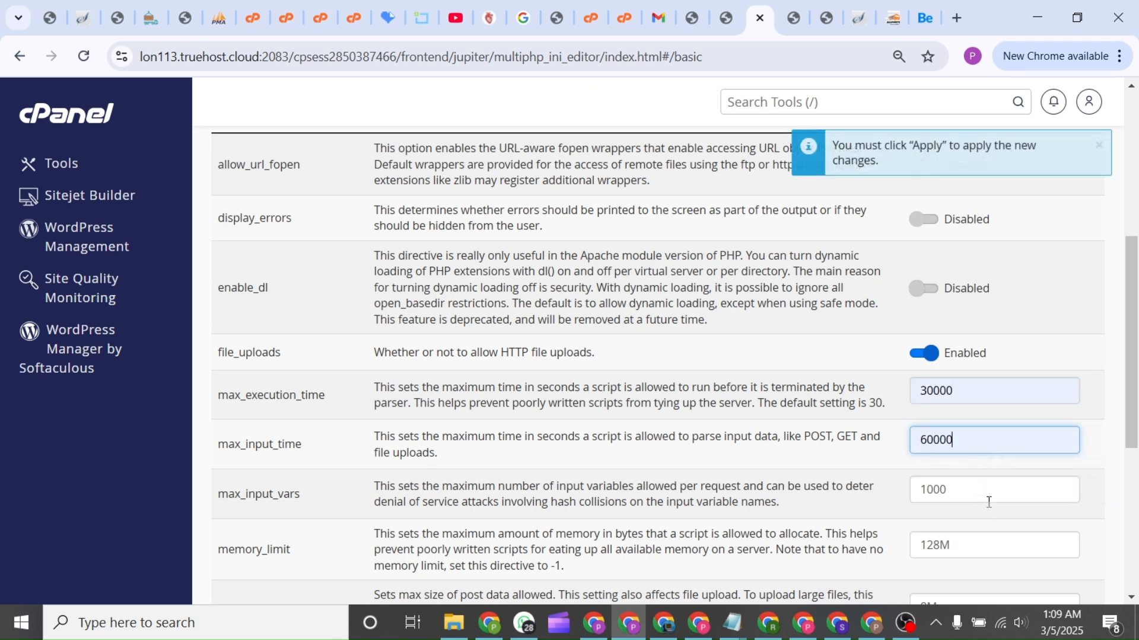
# Set post_max_size and upload_max_filesize to 128M each
pyautogui.scroll(-3, 988, 502)
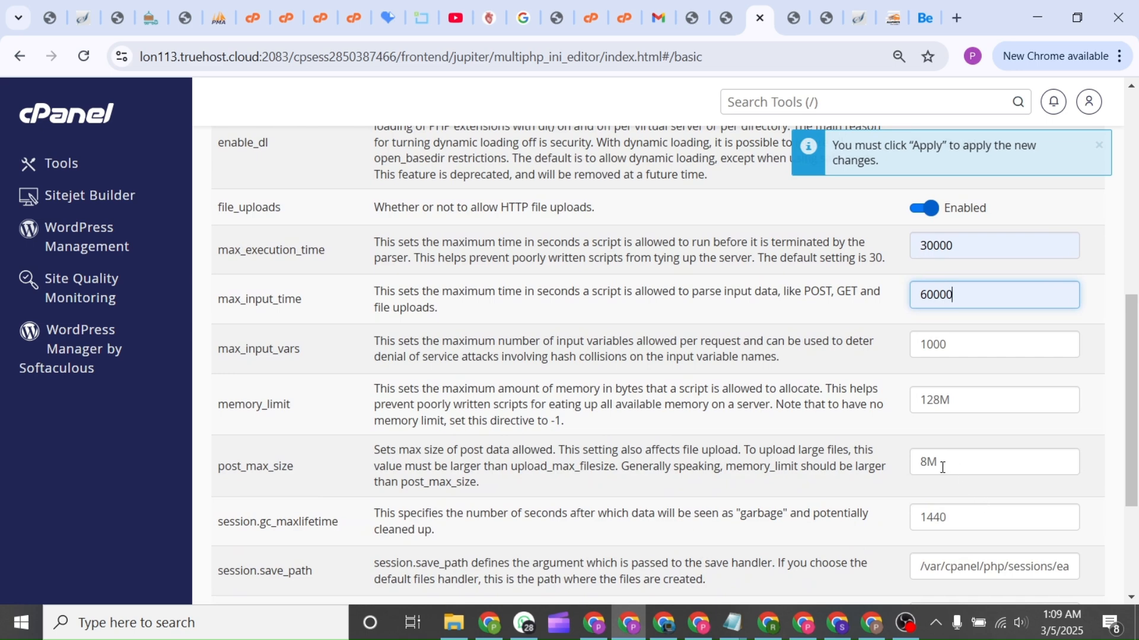
pyautogui.click(928, 464)
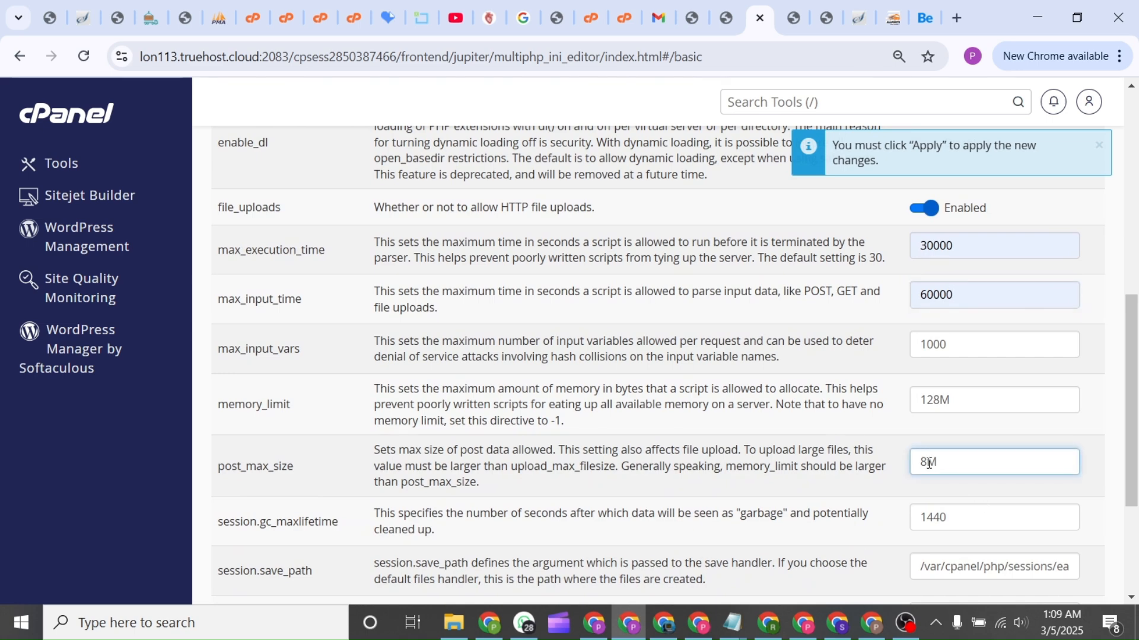
pyautogui.write('12')
pyautogui.scroll(-3, 966, 494)
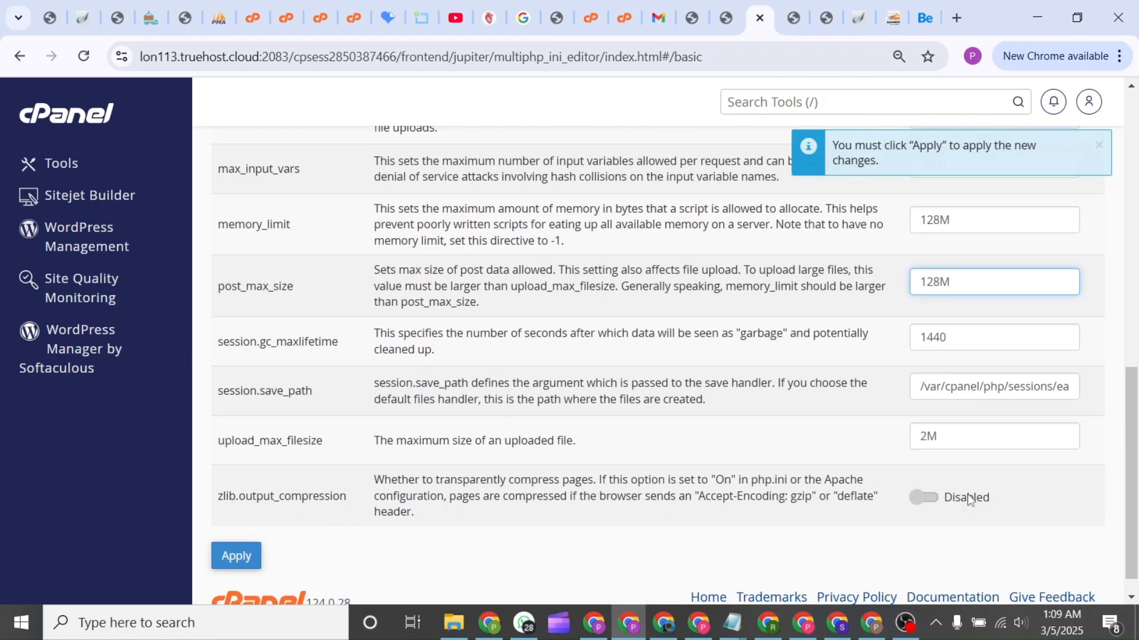
pyautogui.click(923, 437)
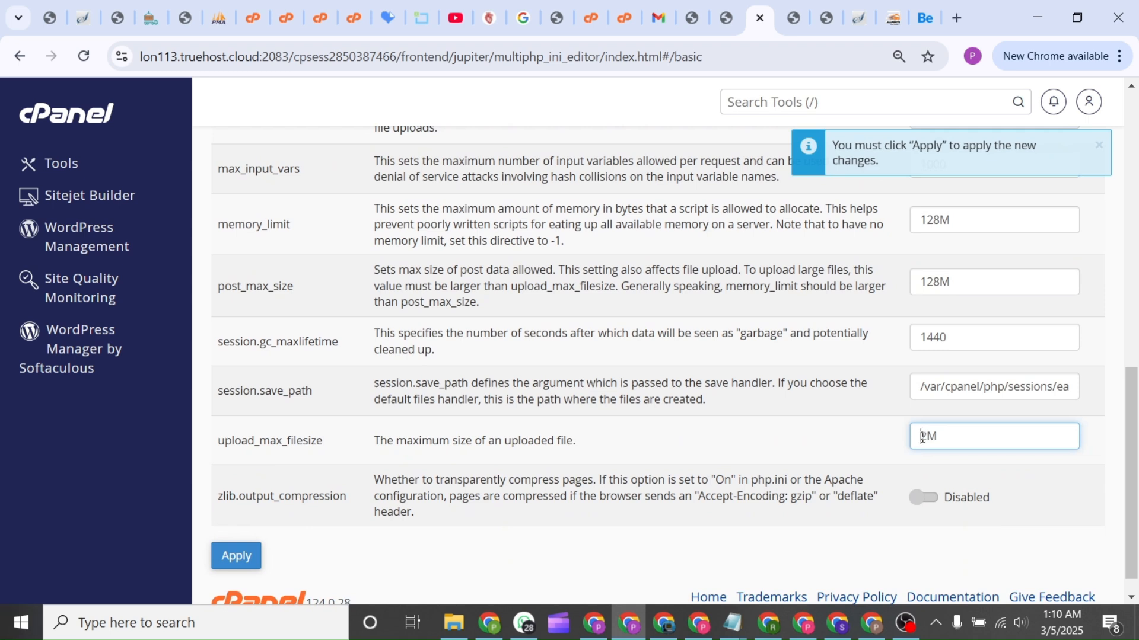
pyautogui.write('128')
pyautogui.scroll(1, 779, 498)
pyautogui.scroll(-2, 780, 501)
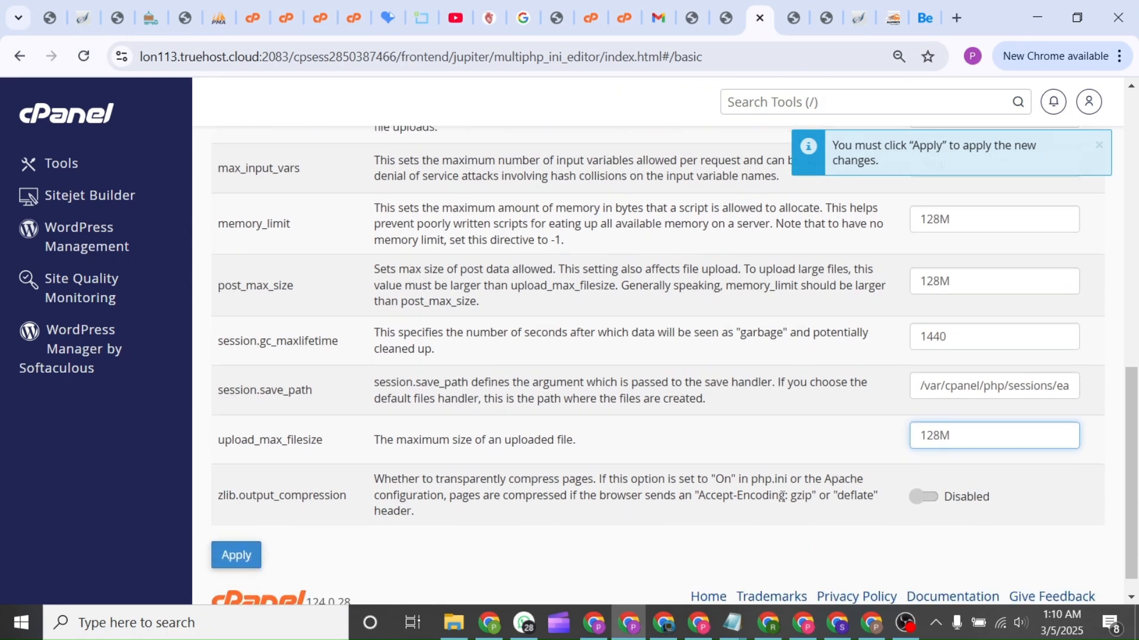
# Enable the allow_url_fopen and enable_dl directives and apply the changed PHP settings
pyautogui.scroll(7, 783, 502)
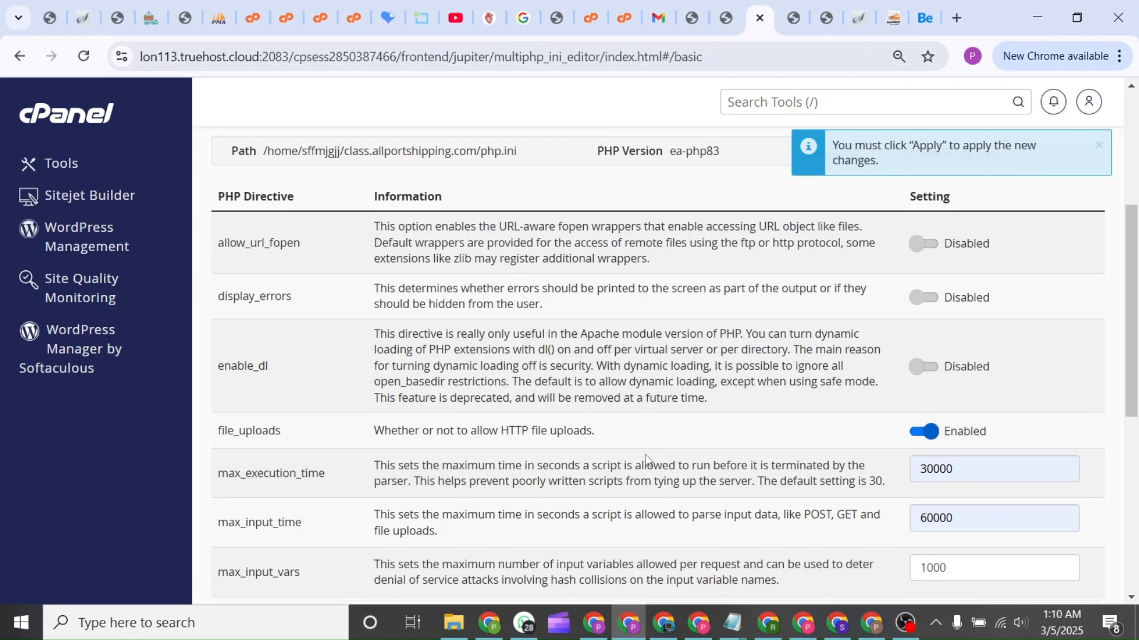
pyautogui.scroll(-2, 647, 455)
pyautogui.scroll(1, 647, 454)
pyautogui.scroll(1, 647, 454)
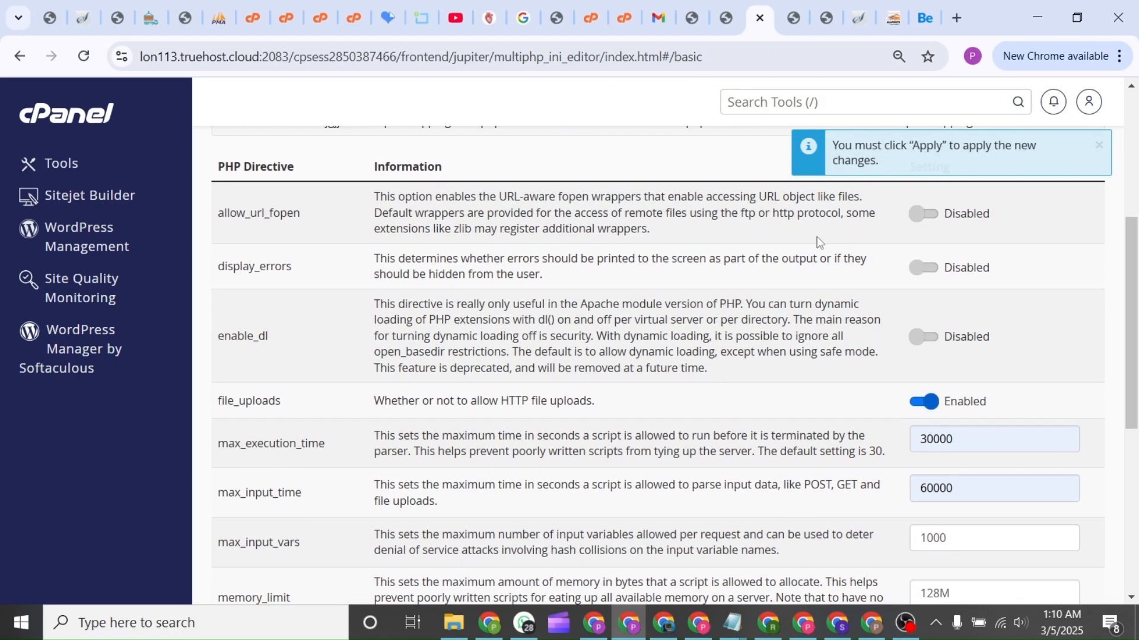
pyautogui.click(929, 214)
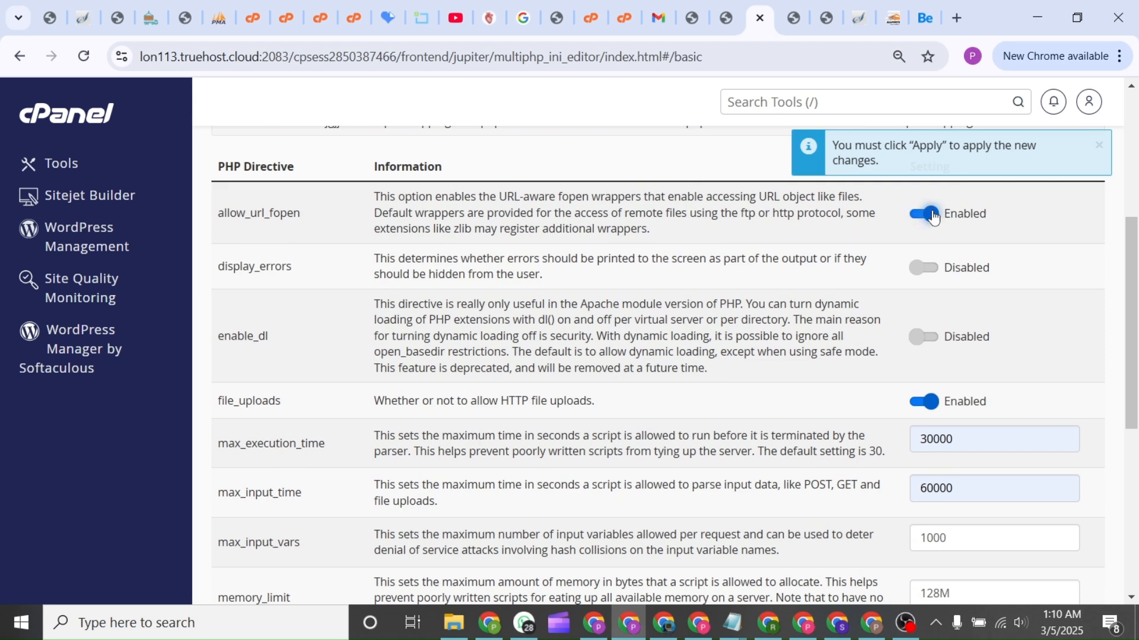
pyautogui.scroll(3, 811, 252)
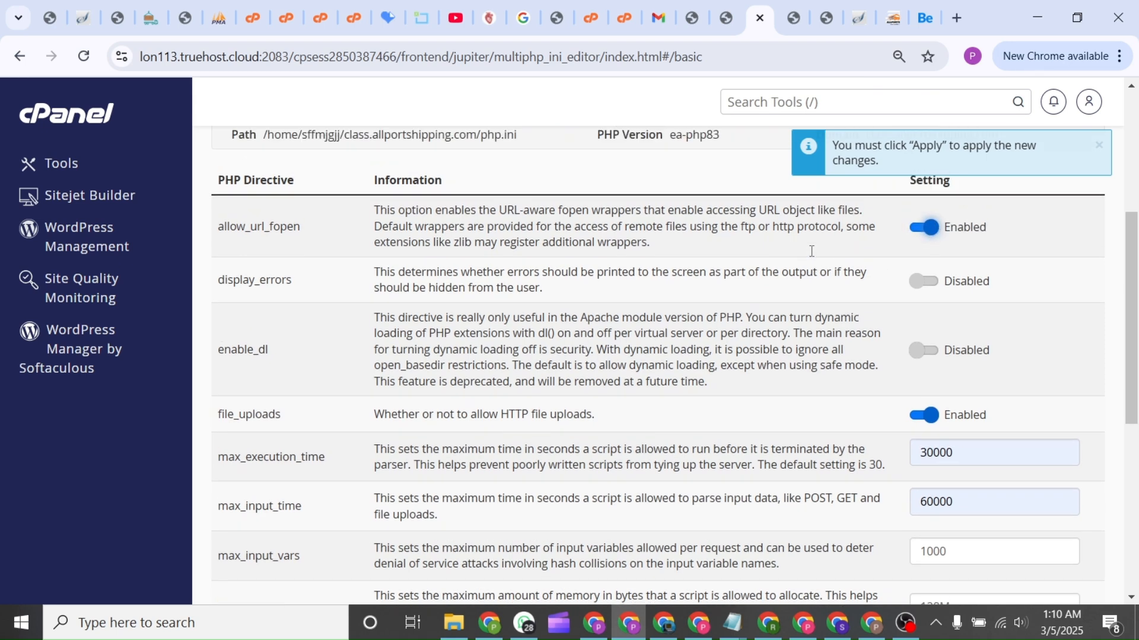
pyautogui.scroll(-3, 811, 256)
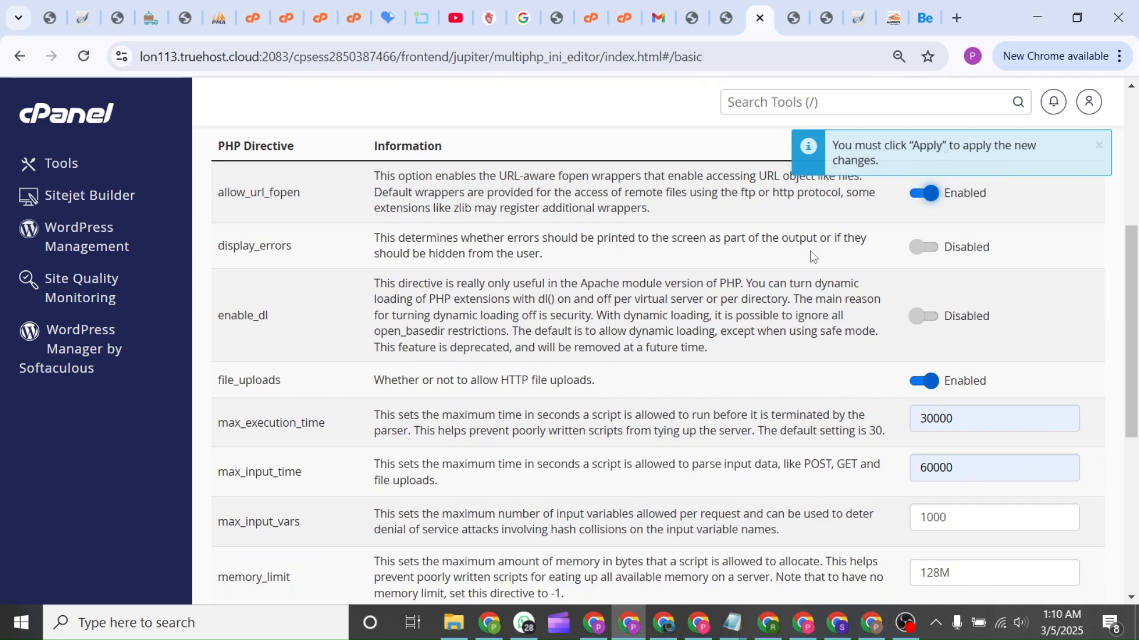
pyautogui.click(930, 321)
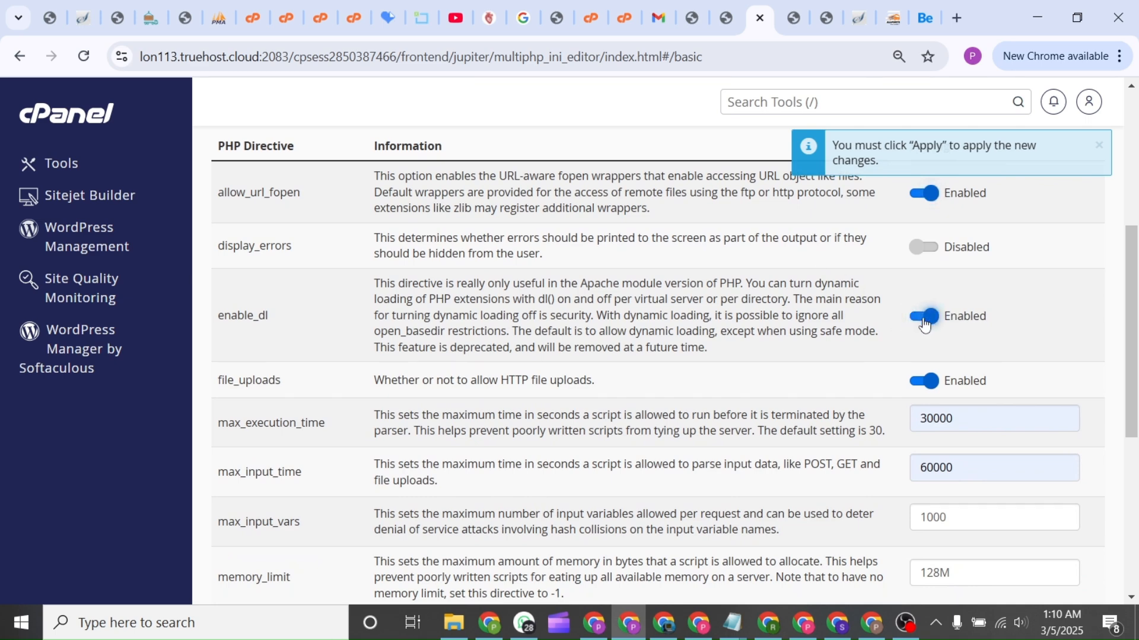
pyautogui.scroll(-5, 811, 374)
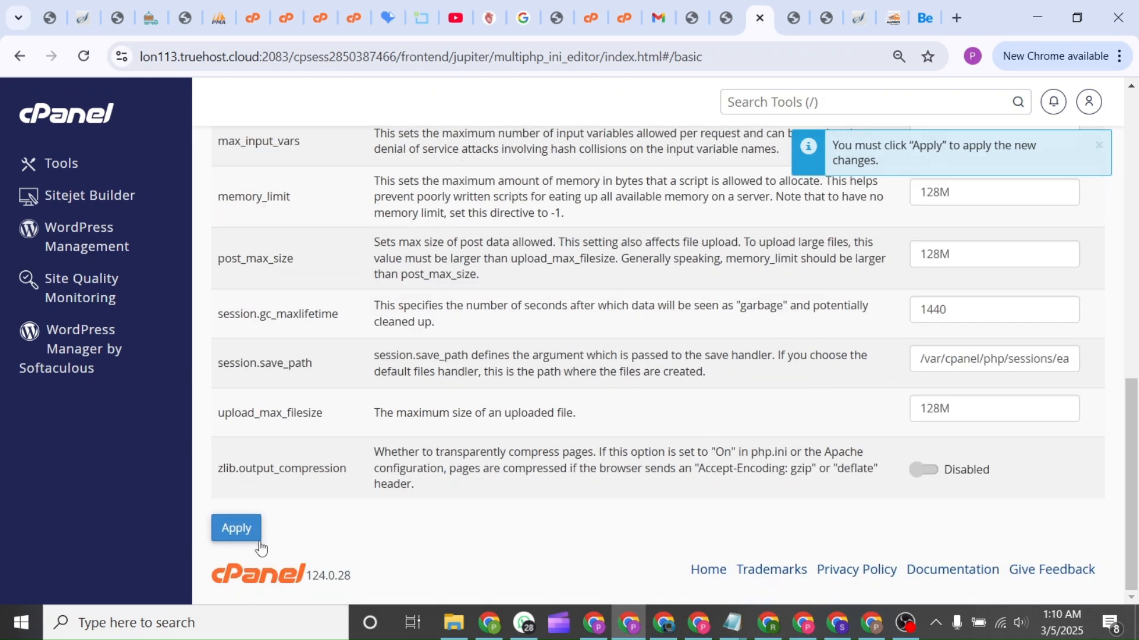
pyautogui.click(240, 528)
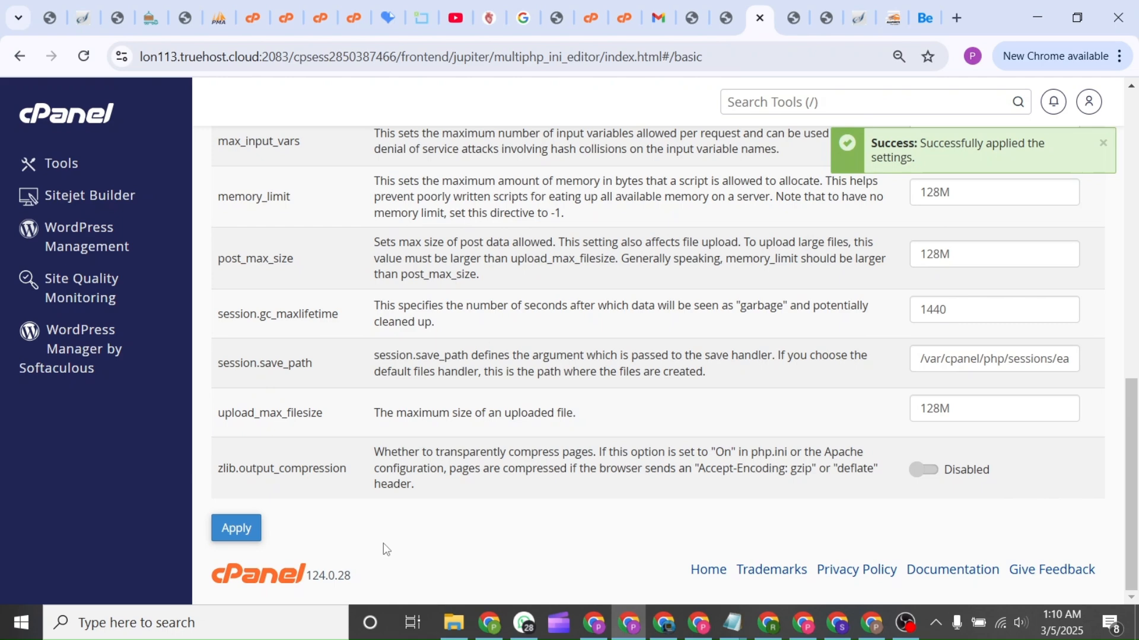
# Switch back to the failed theme upload in WordPress and return to the Add Themes page
pyautogui.click(817, 30)
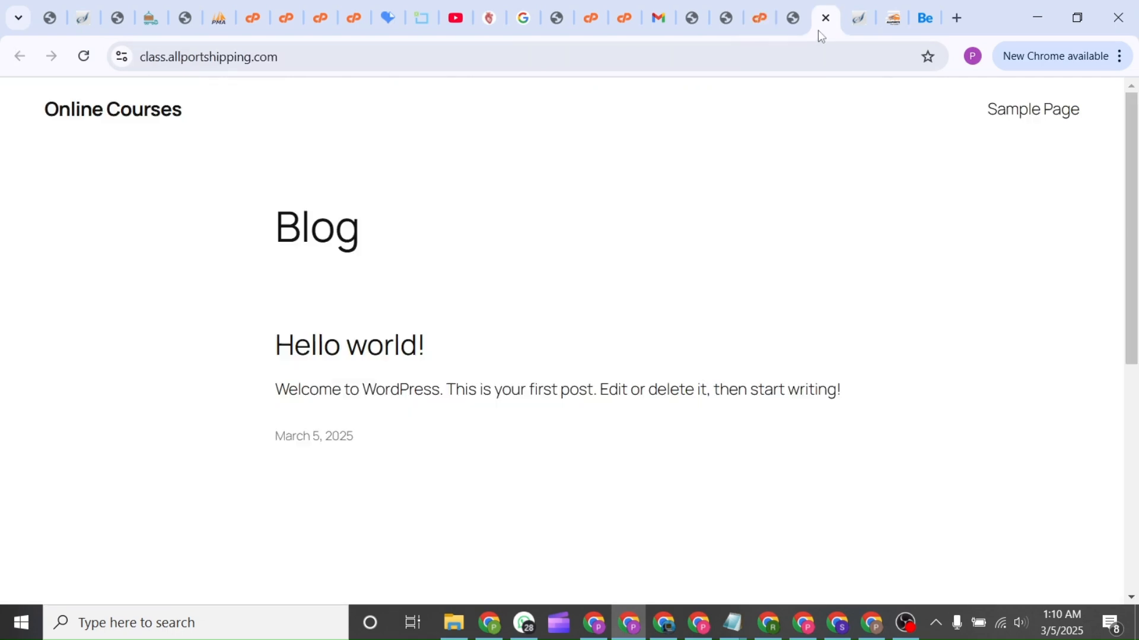
pyautogui.click(801, 25)
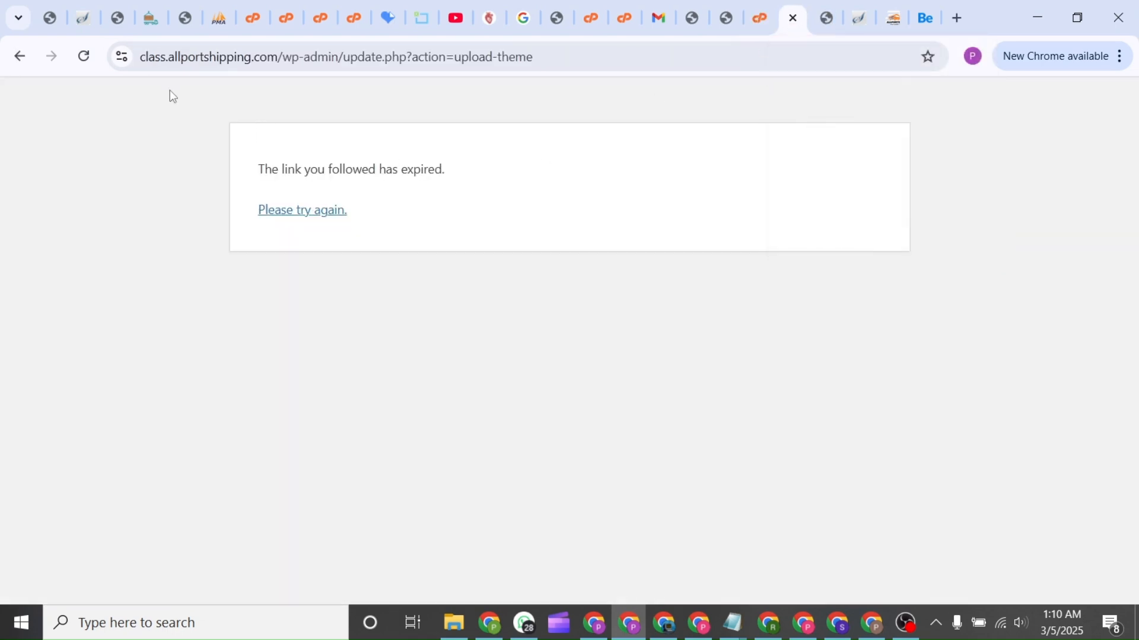
pyautogui.click(19, 57)
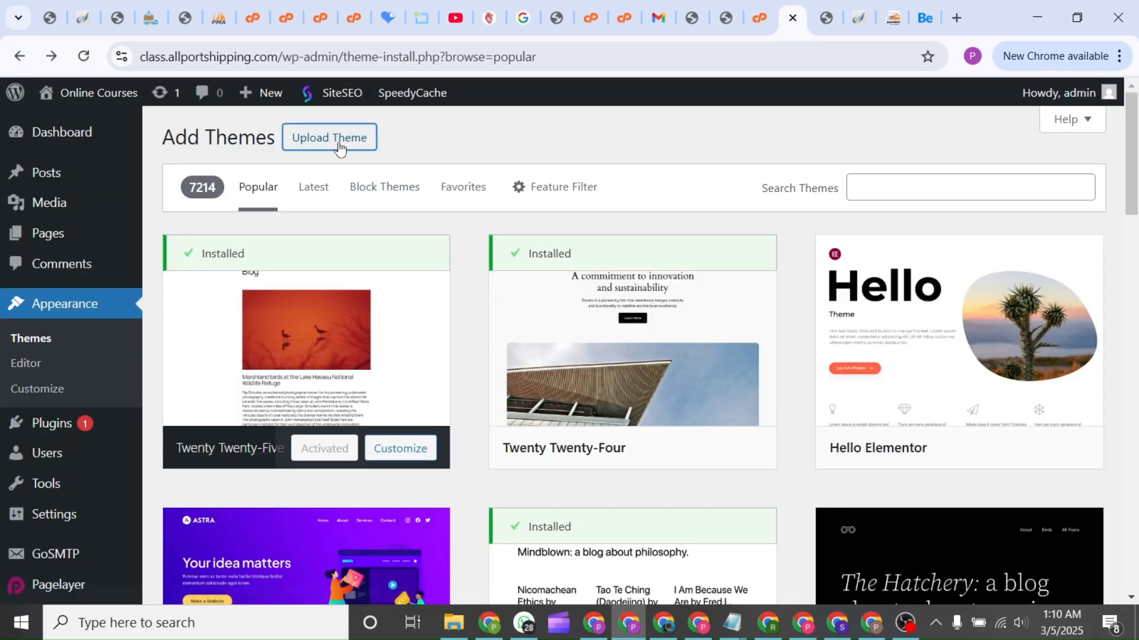
# Try to reselect betheme.zip in the theme upload form and install it
pyautogui.click(337, 143)
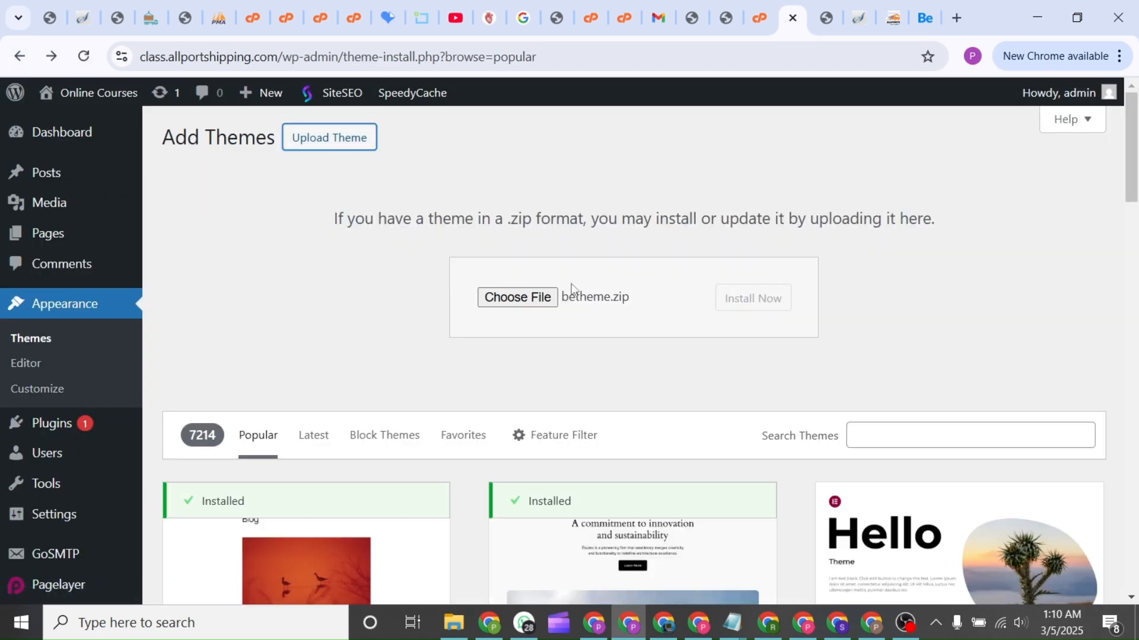
pyautogui.click(517, 298)
pyautogui.doubleClick(267, 174)
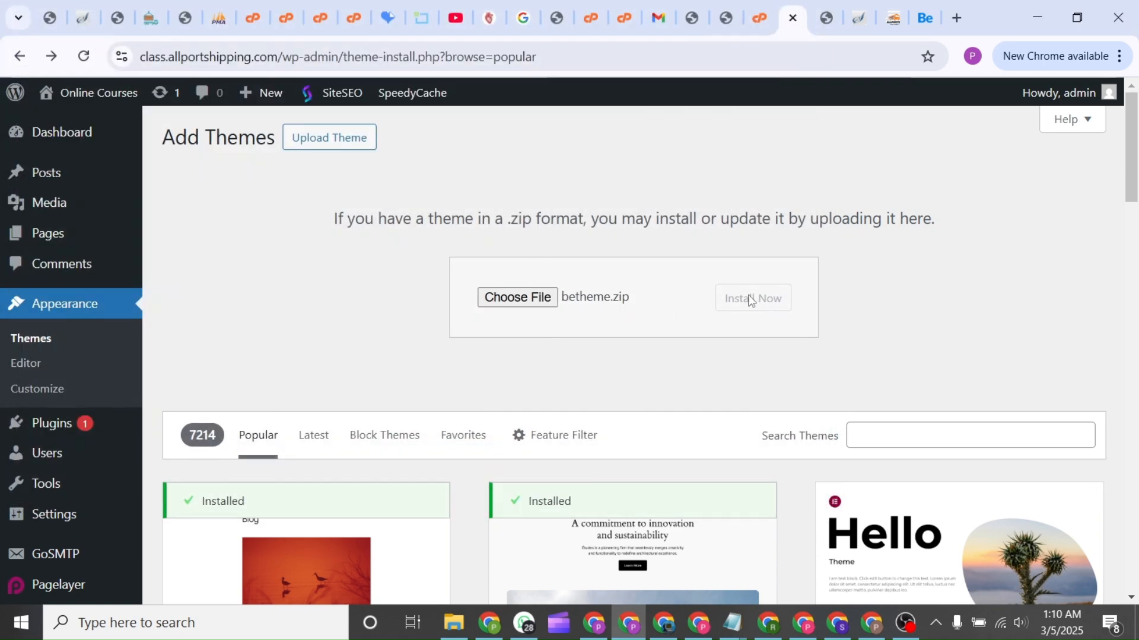
pyautogui.click(719, 303)
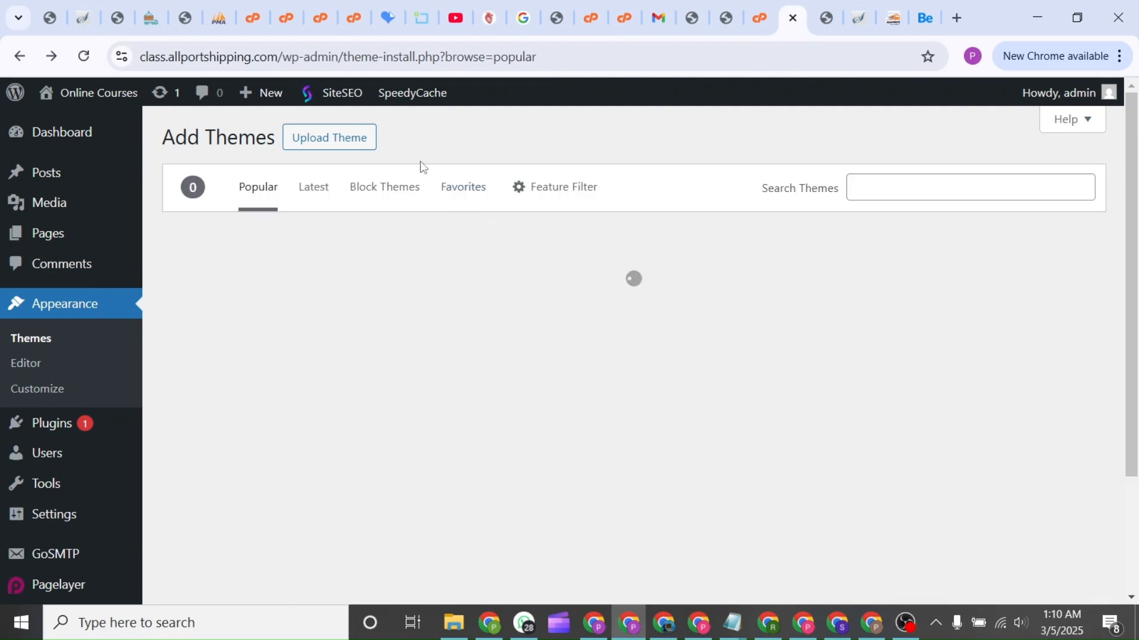
# Upload betheme.zip from the betheme-premium-wordpress-theme folder, then install and activate the theme
pyautogui.click(347, 142)
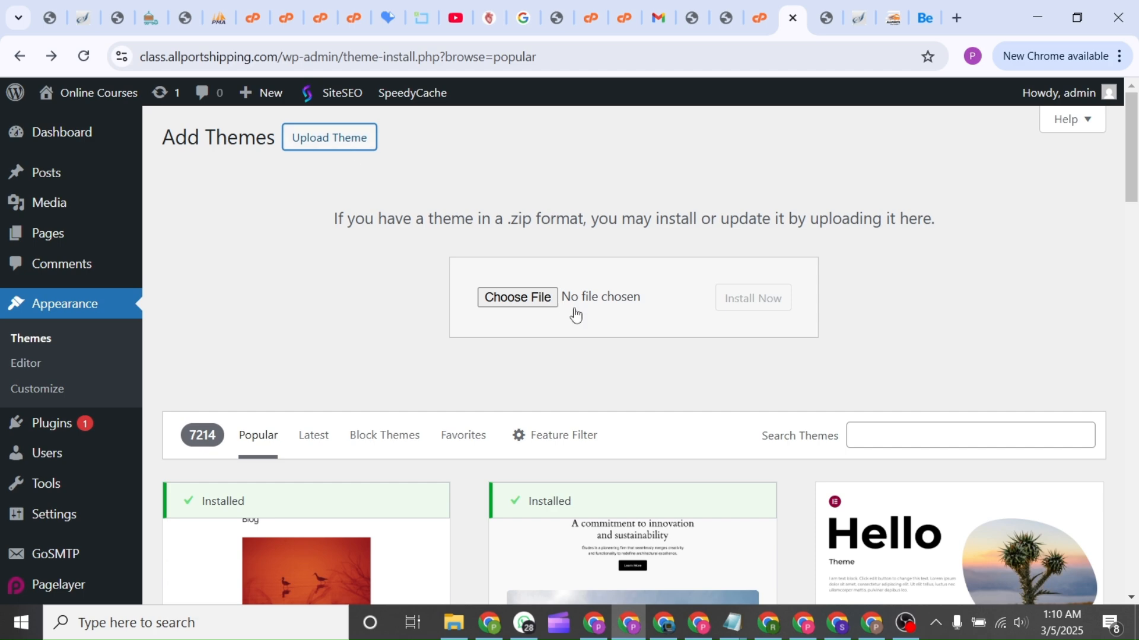
pyautogui.click(534, 302)
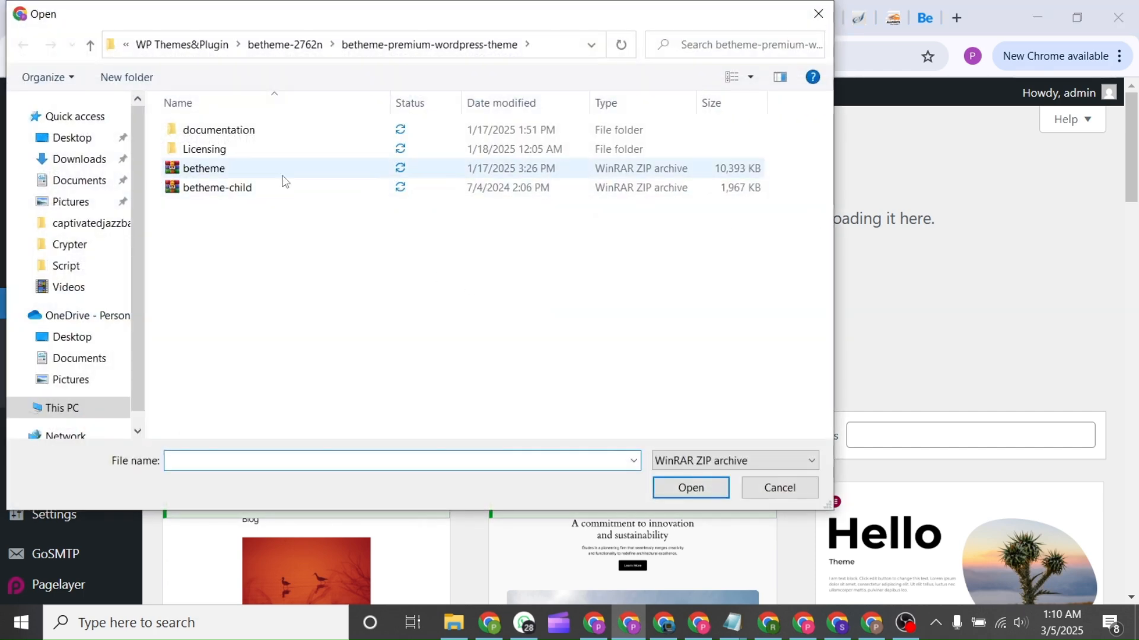
pyautogui.doubleClick(280, 170)
pyautogui.click(747, 301)
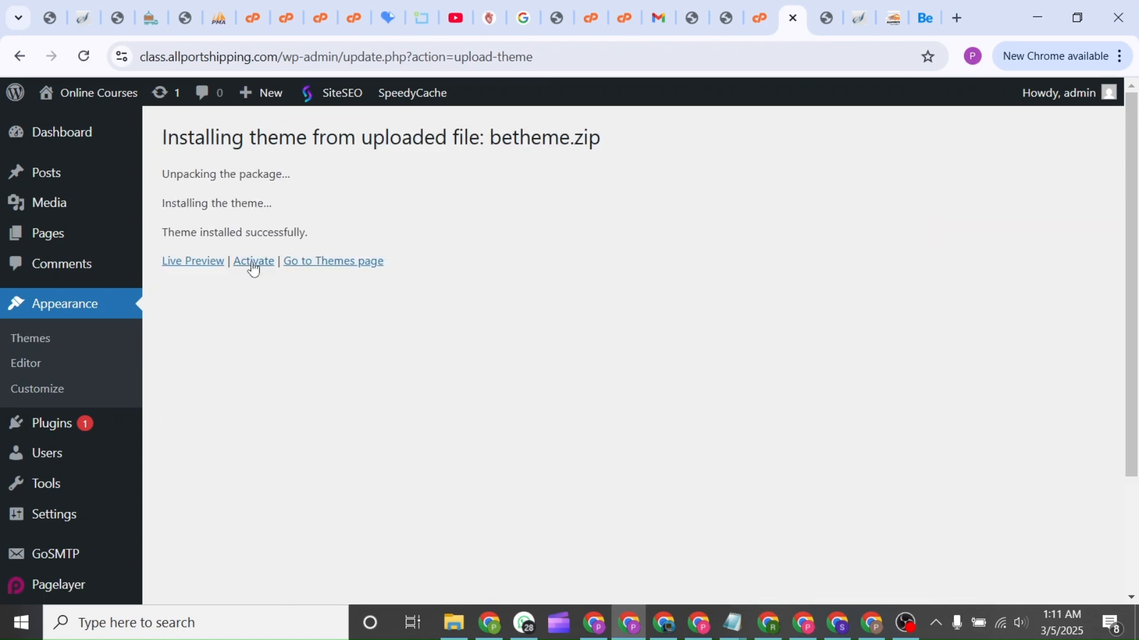
pyautogui.click(254, 263)
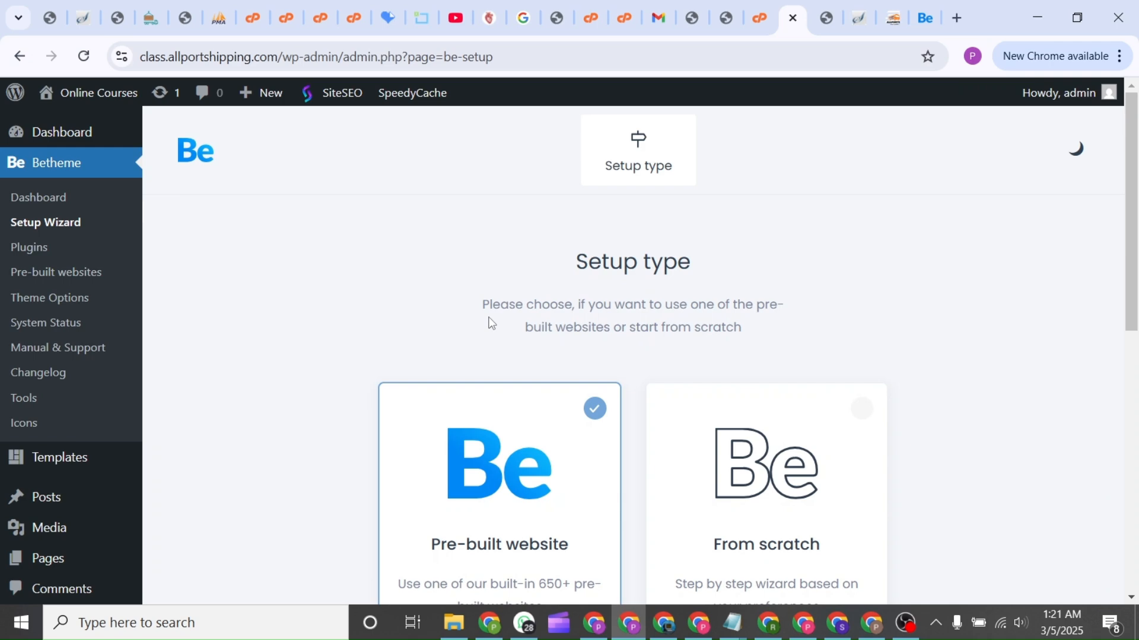
# Start the Betheme setup wizard with the Pre-built website setup type
pyautogui.scroll(-2, 720, 330)
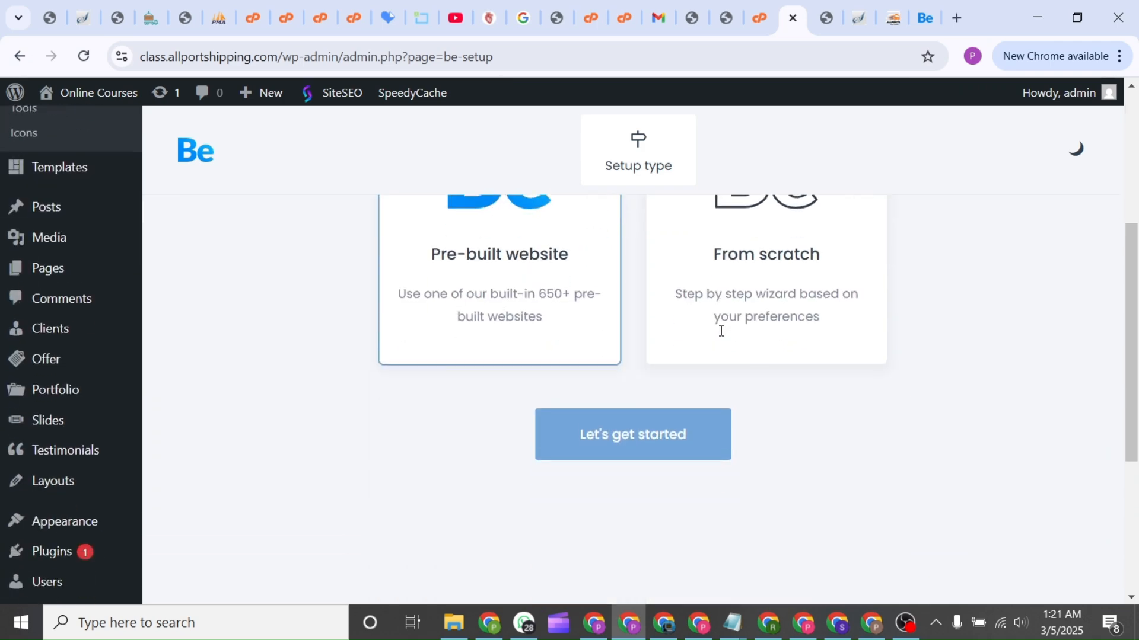
pyautogui.scroll(2, 720, 334)
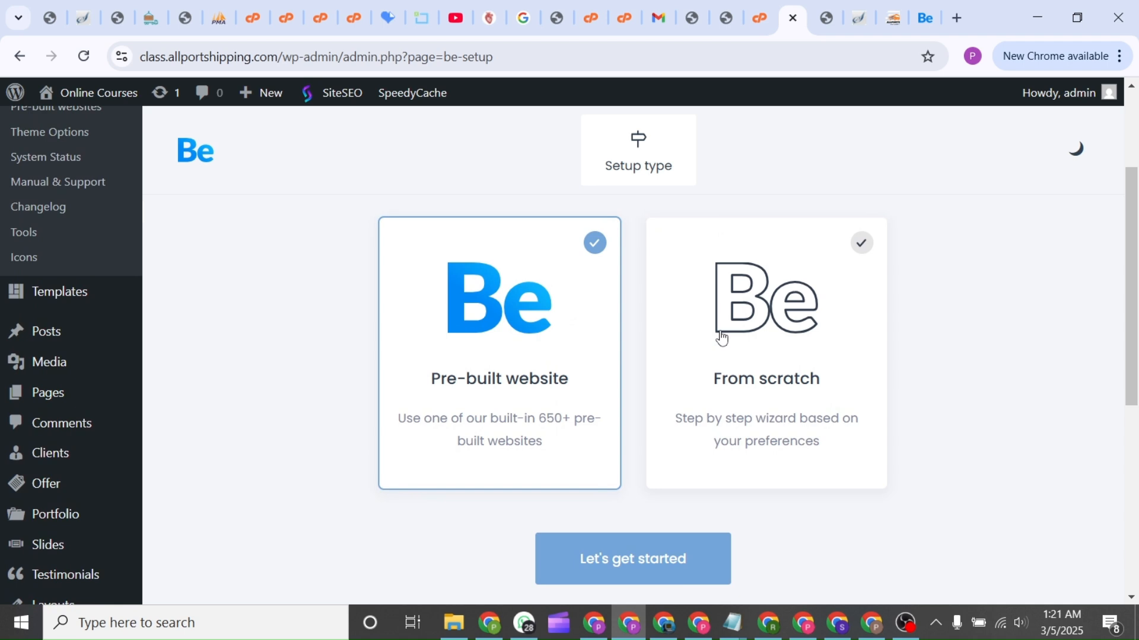
pyautogui.click(637, 563)
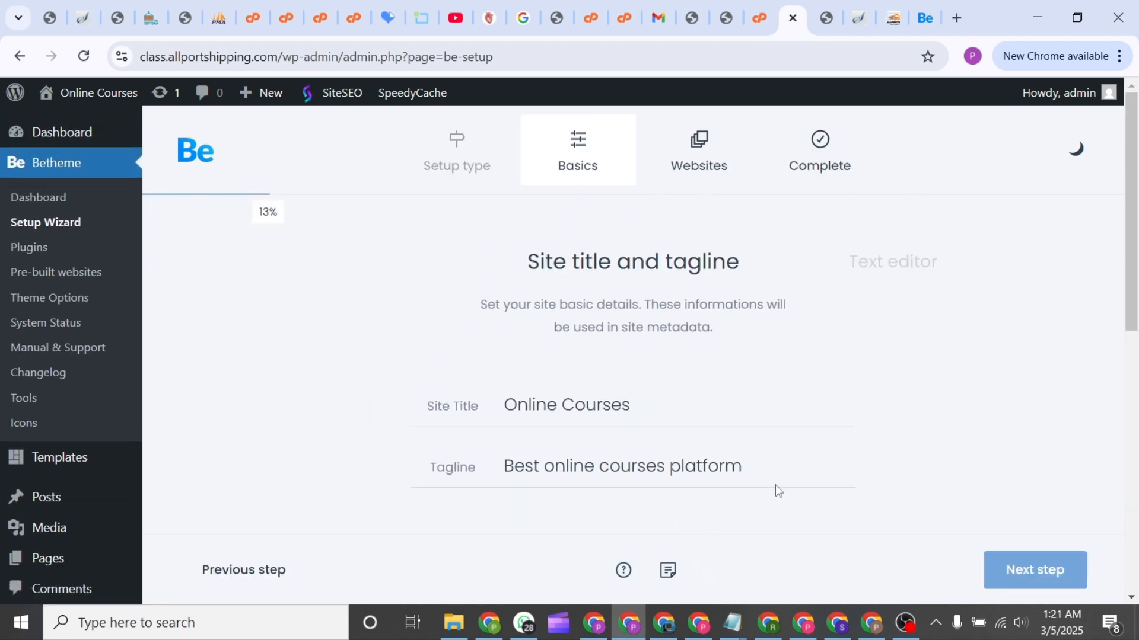
# Accept the site title "Online Courses" with its tagline, and keep the Visual text editor
pyautogui.scroll(-3, 777, 491)
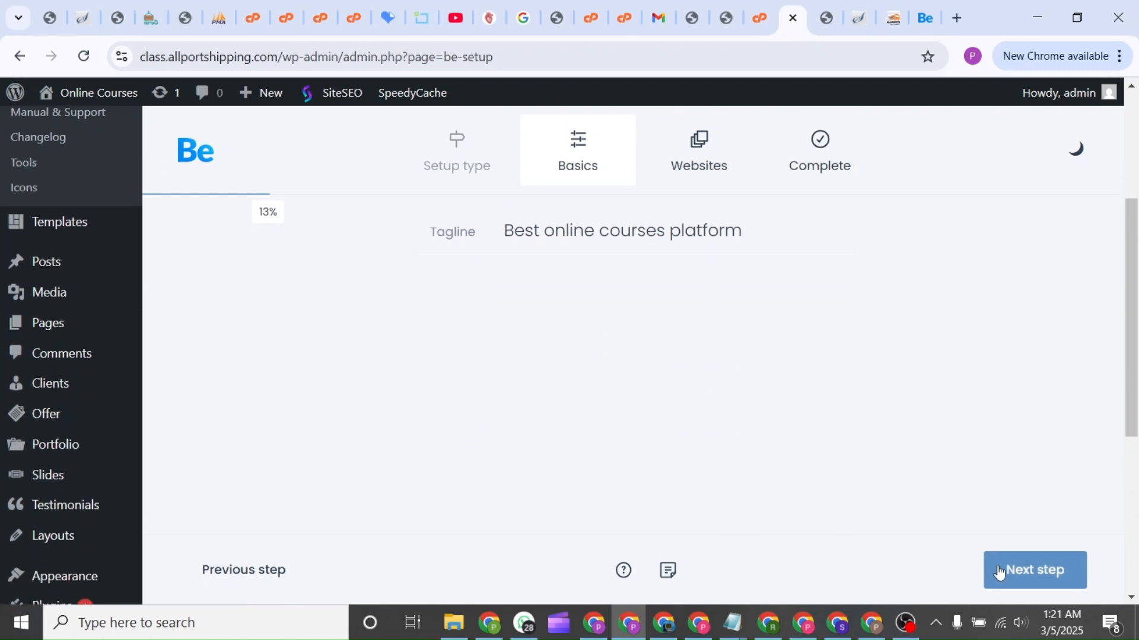
pyautogui.click(1039, 579)
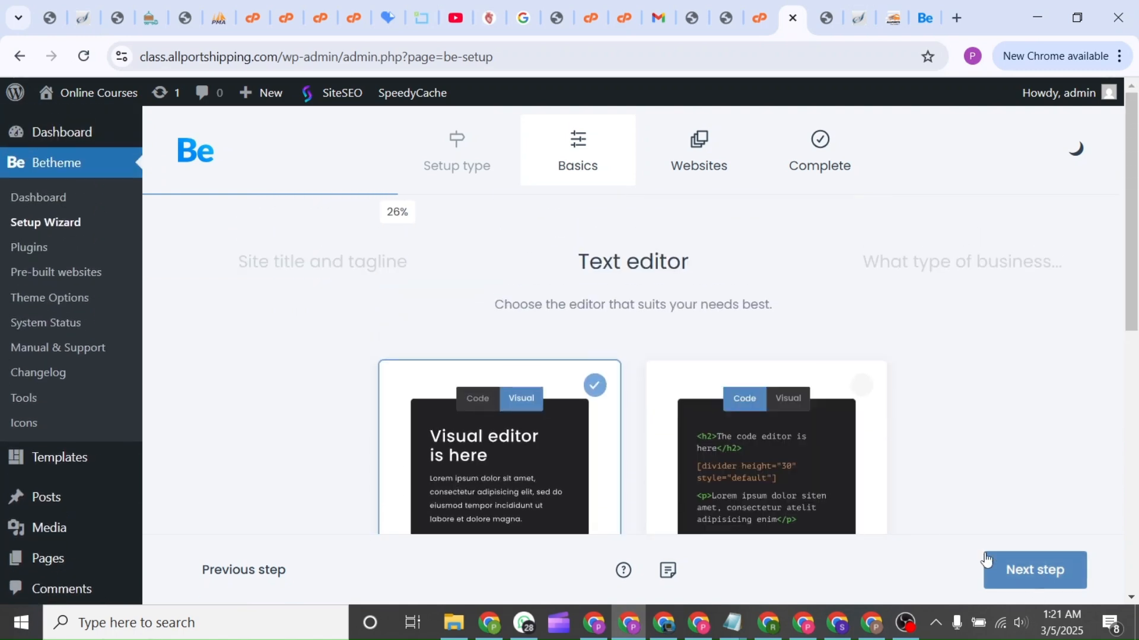
pyautogui.scroll(-5, 922, 427)
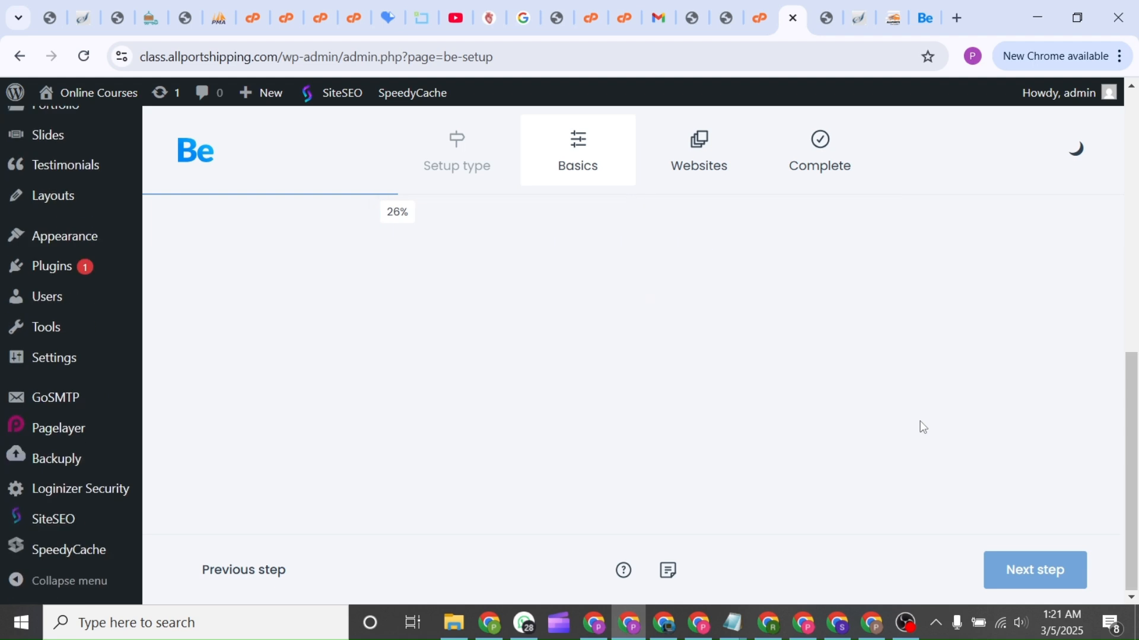
pyautogui.scroll(3, 922, 427)
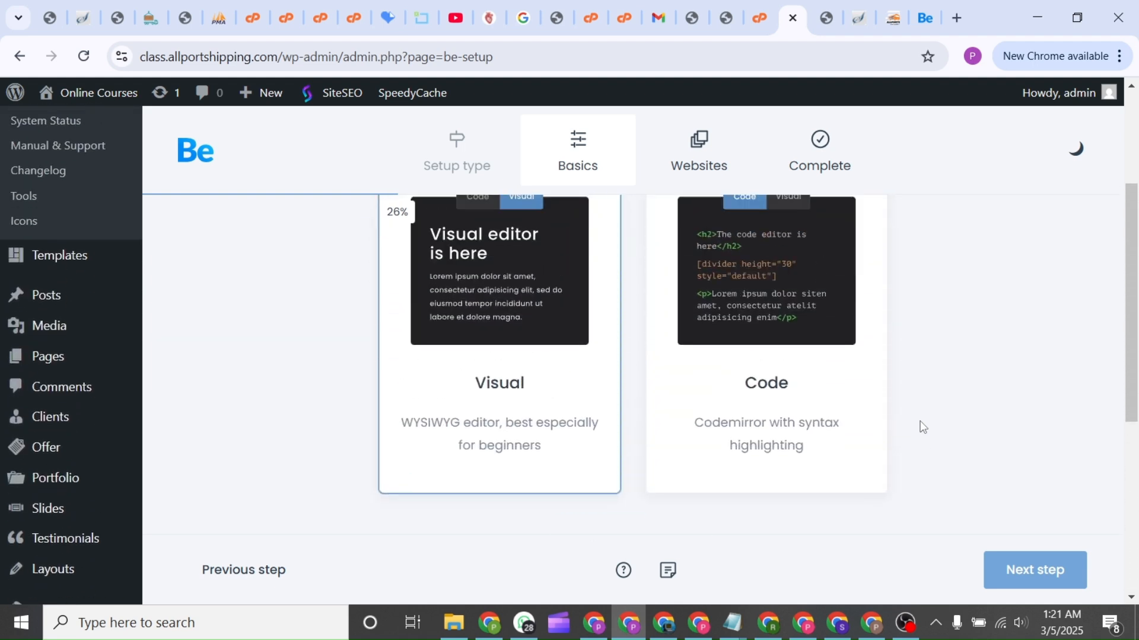
pyautogui.click(1030, 572)
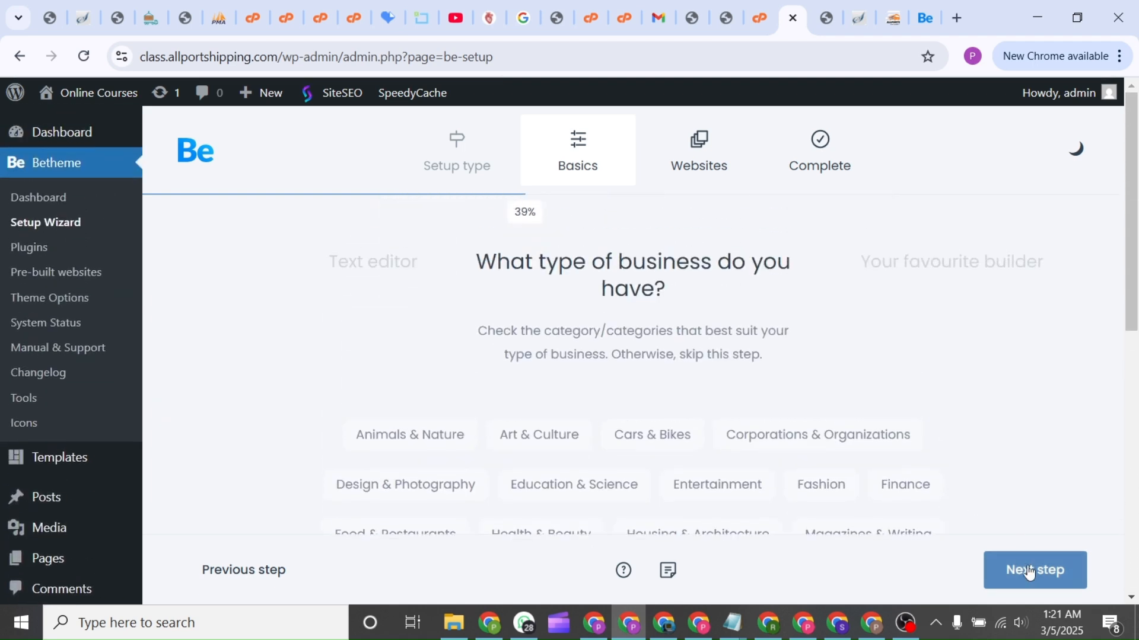
# Choose Corporations & Organizations, Education & Science, Product & Production and Technology & Computing as the business categories and continue
pyautogui.scroll(-2, 996, 456)
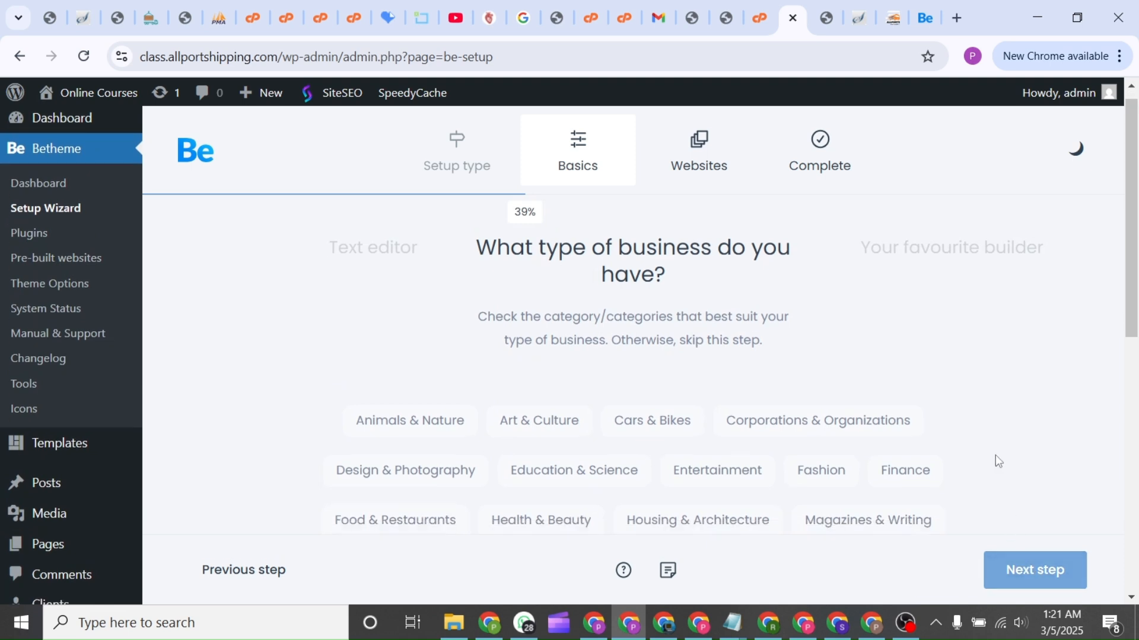
pyautogui.scroll(1, 996, 457)
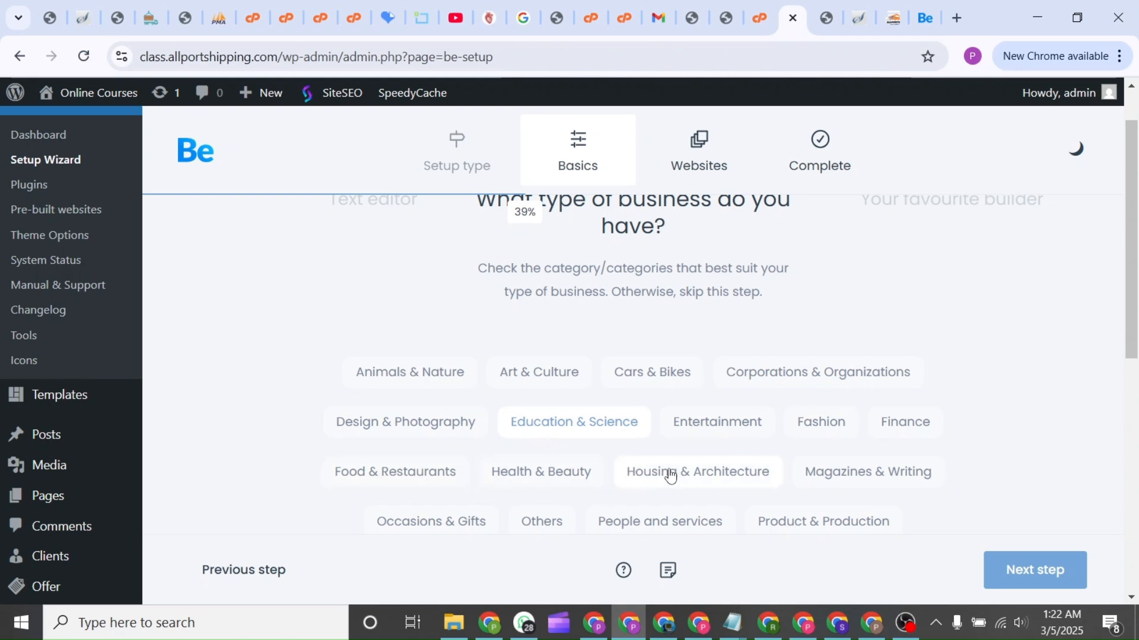
pyautogui.scroll(-2, 683, 475)
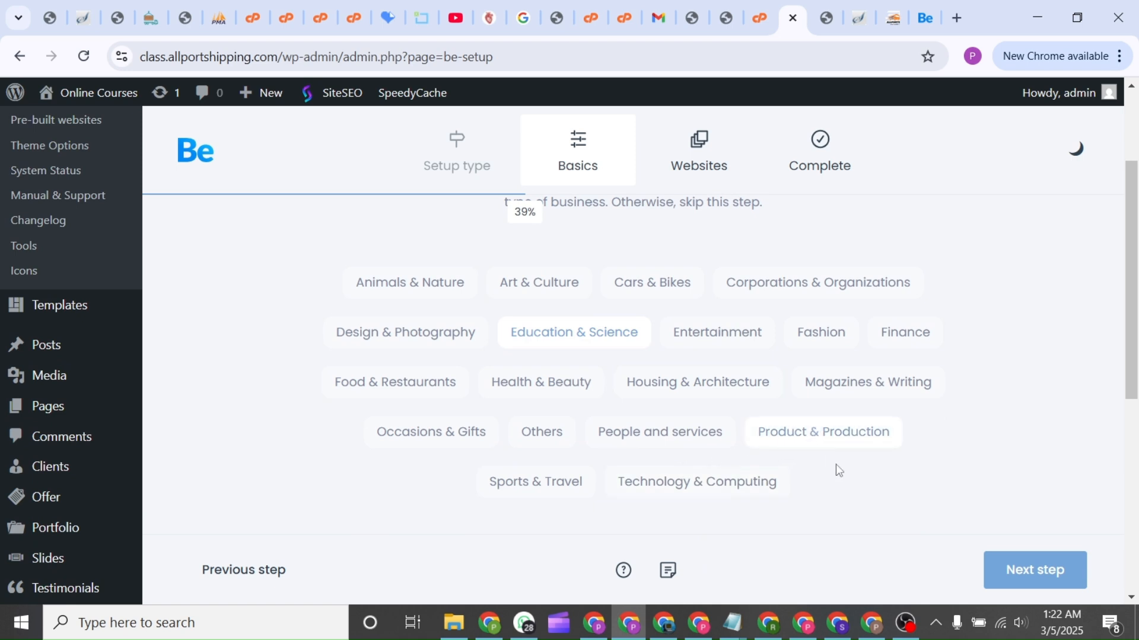
pyautogui.click(709, 485)
pyautogui.click(1020, 568)
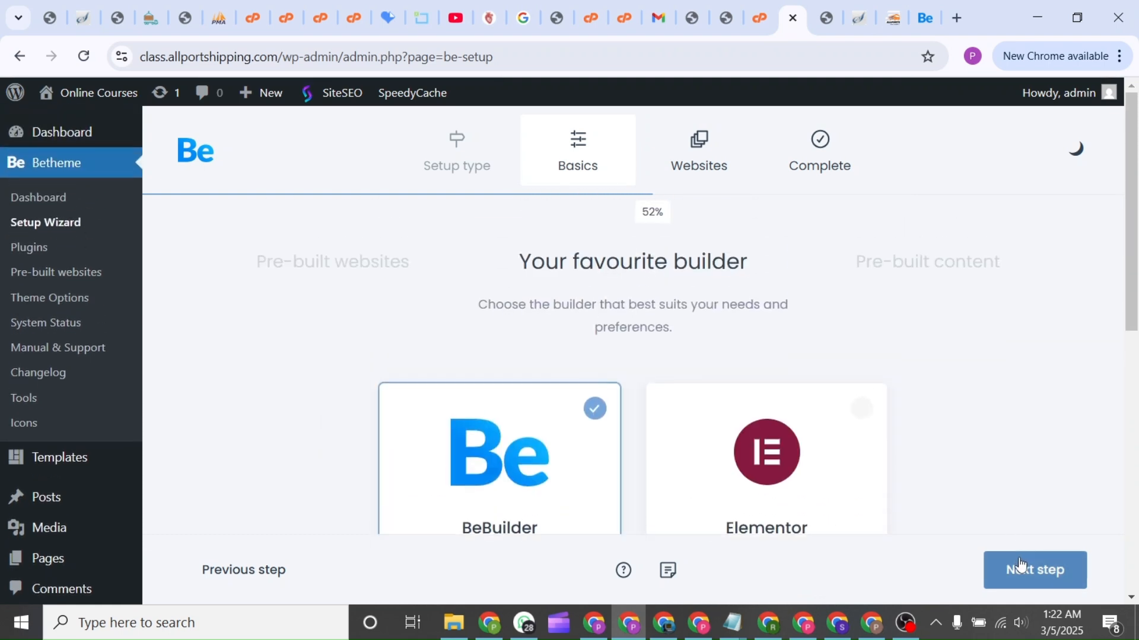
# Choose Elementor as the favourite builder and continue to the pre-built websites
pyautogui.scroll(-2, 1003, 481)
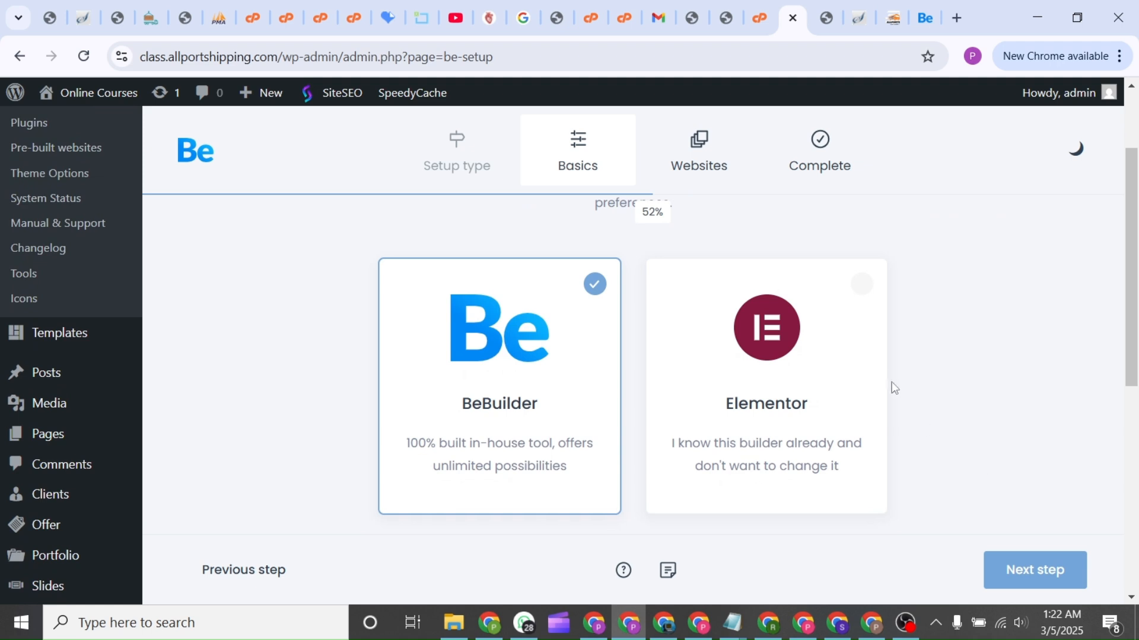
pyautogui.click(852, 338)
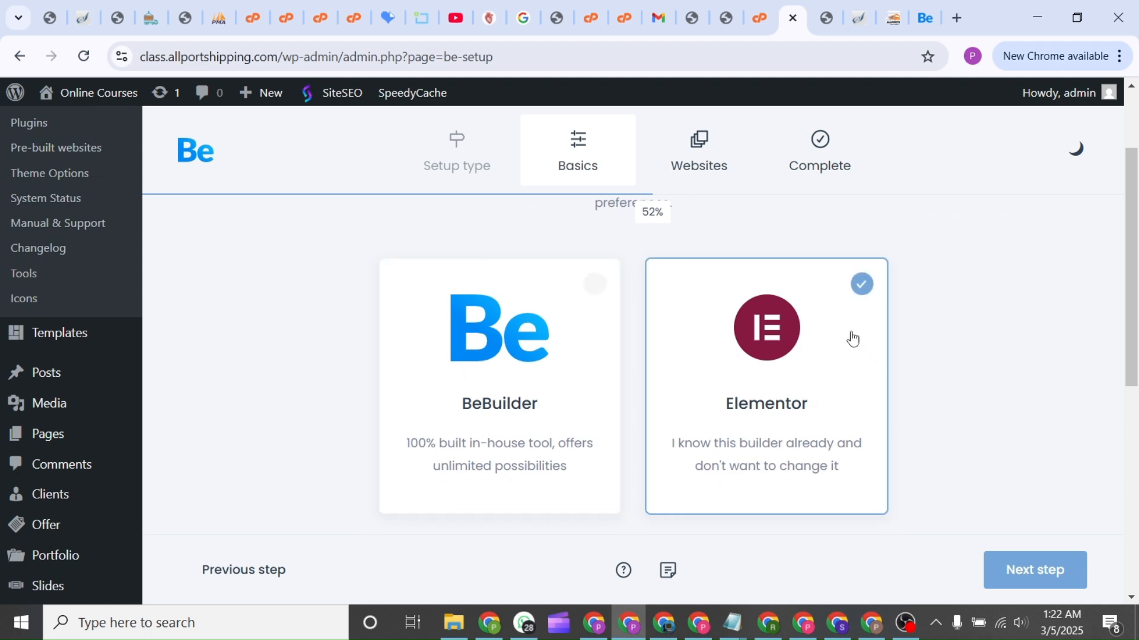
pyautogui.click(1035, 571)
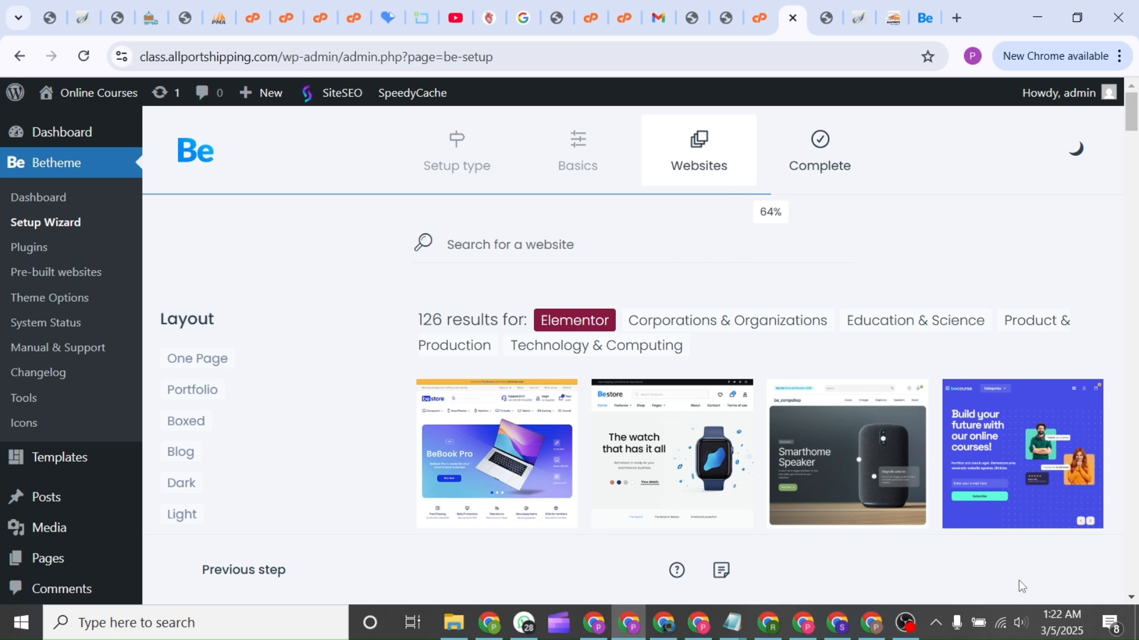
# Select the Course 3 pre-built website and keep the Complete website import with media
pyautogui.scroll(-2, 915, 437)
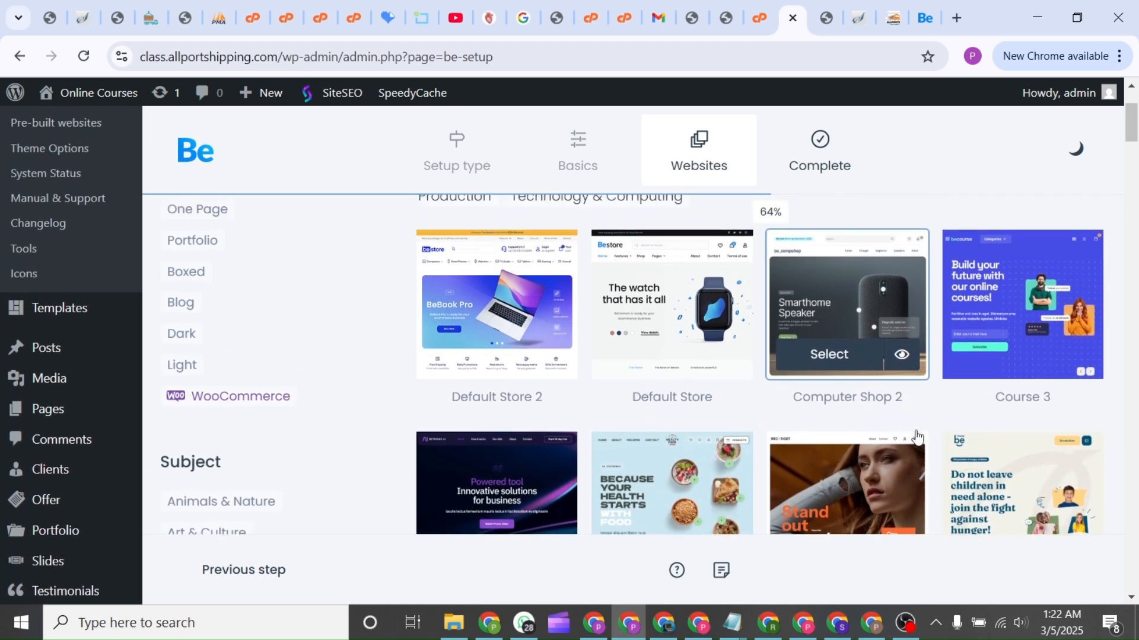
pyautogui.scroll(2, 916, 437)
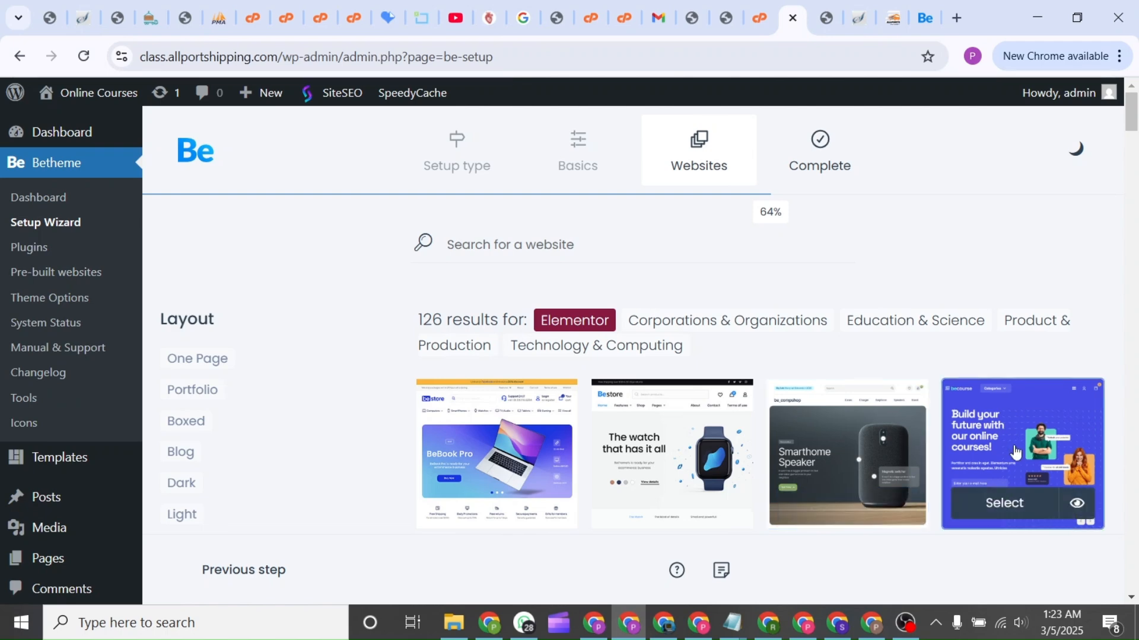
pyautogui.click(1012, 505)
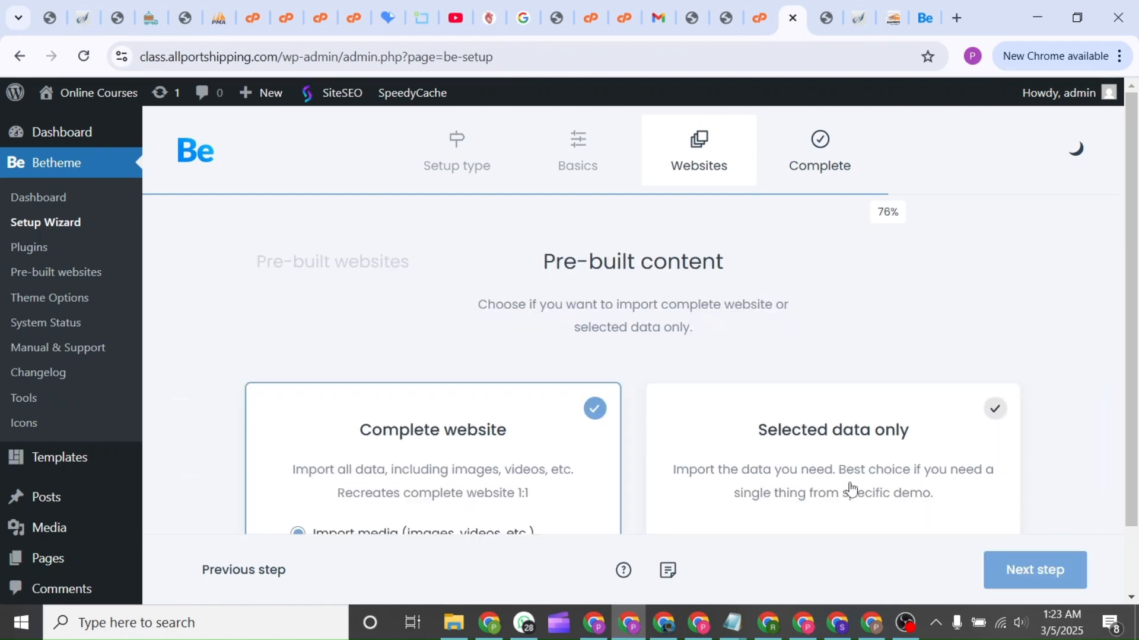
pyautogui.scroll(-1, 765, 421)
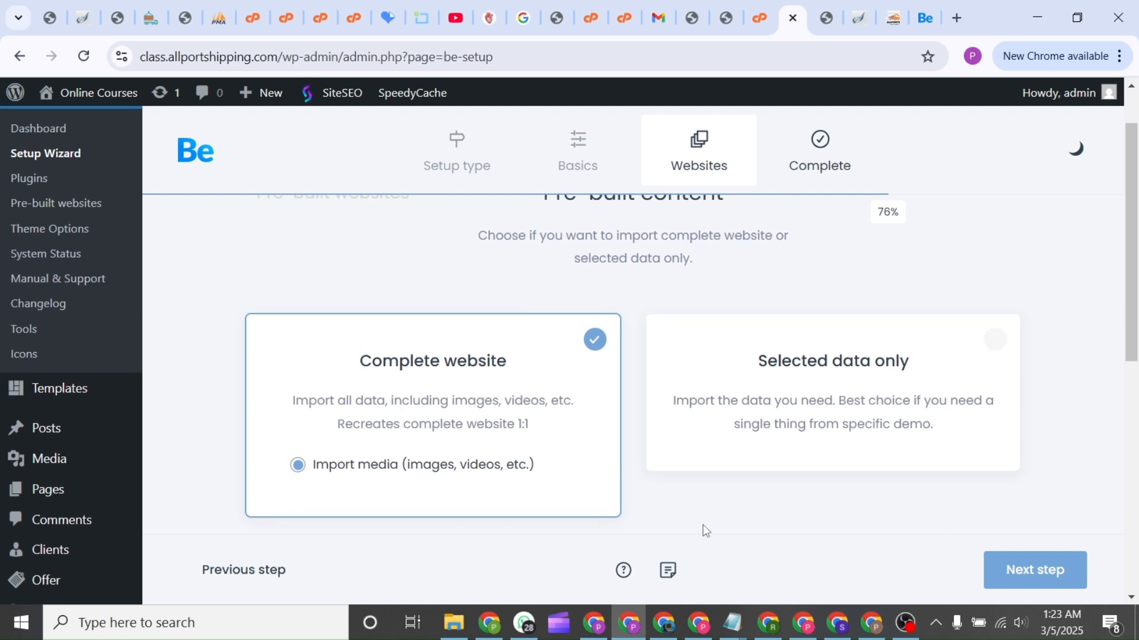
pyautogui.click(1012, 561)
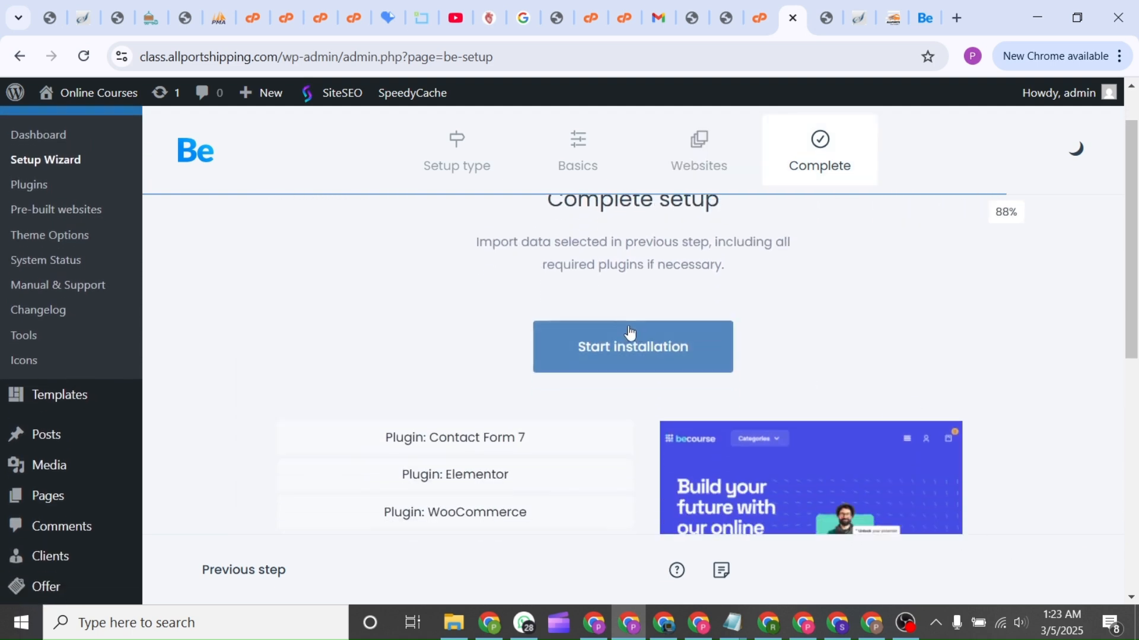
# Start the installation with a database reset, removing media from wp-uploads and acknowledging that there is no undo
pyautogui.click(631, 332)
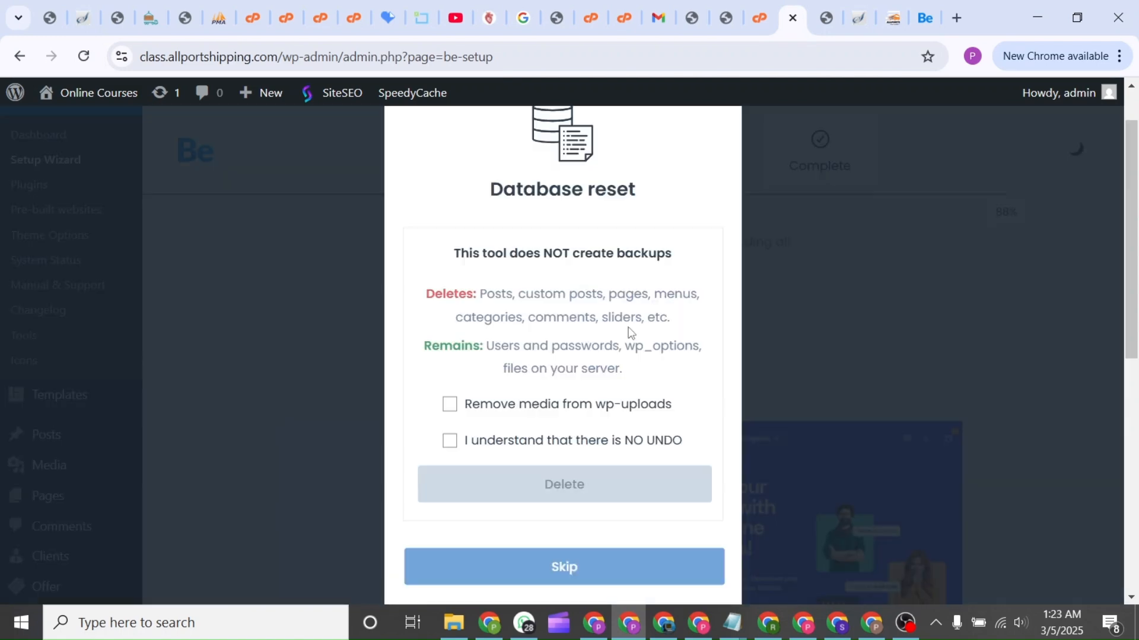
pyautogui.click(450, 405)
pyautogui.click(452, 440)
pyautogui.click(505, 485)
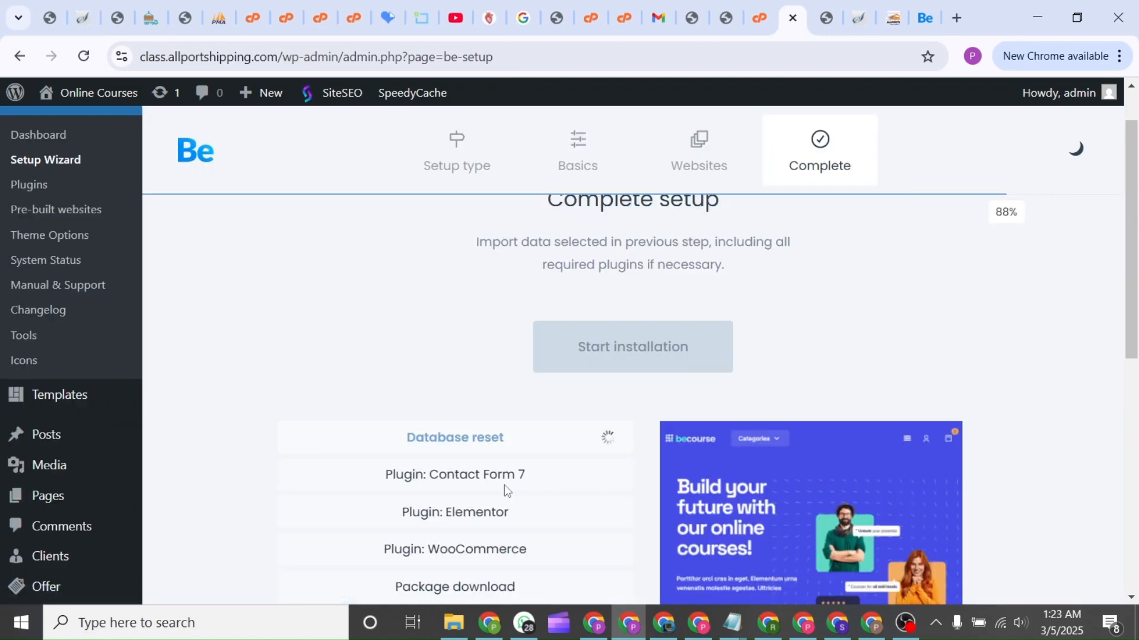
pyautogui.scroll(-2, 683, 397)
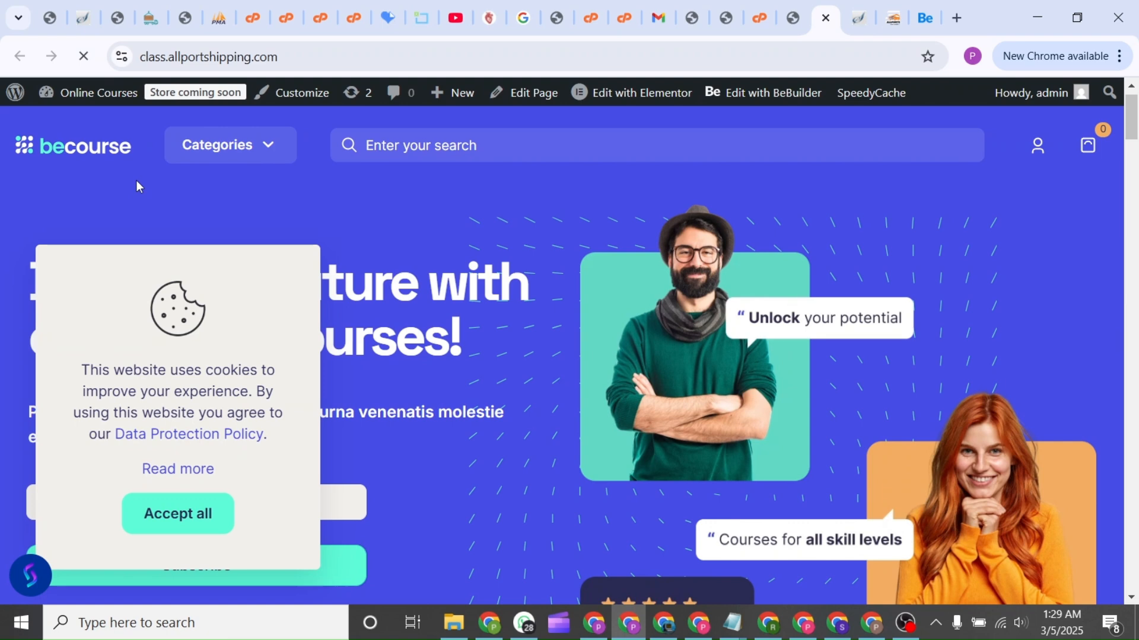
# Return to the setup wizard and check the progress of the pre-built website installation
pyautogui.click(790, 21)
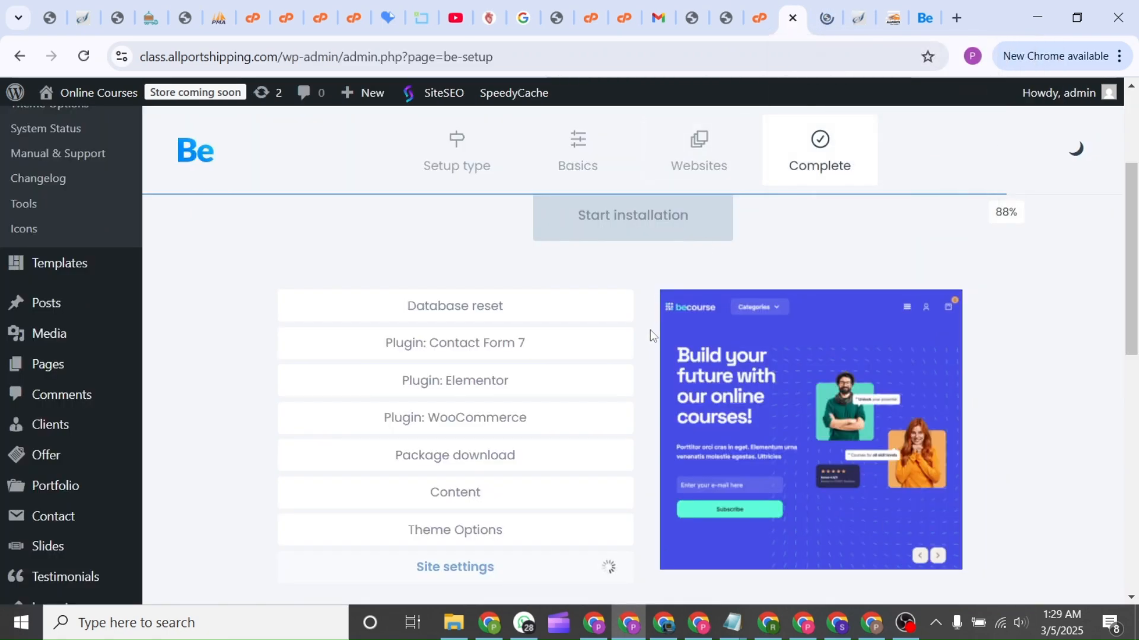
pyautogui.scroll(-2, 651, 334)
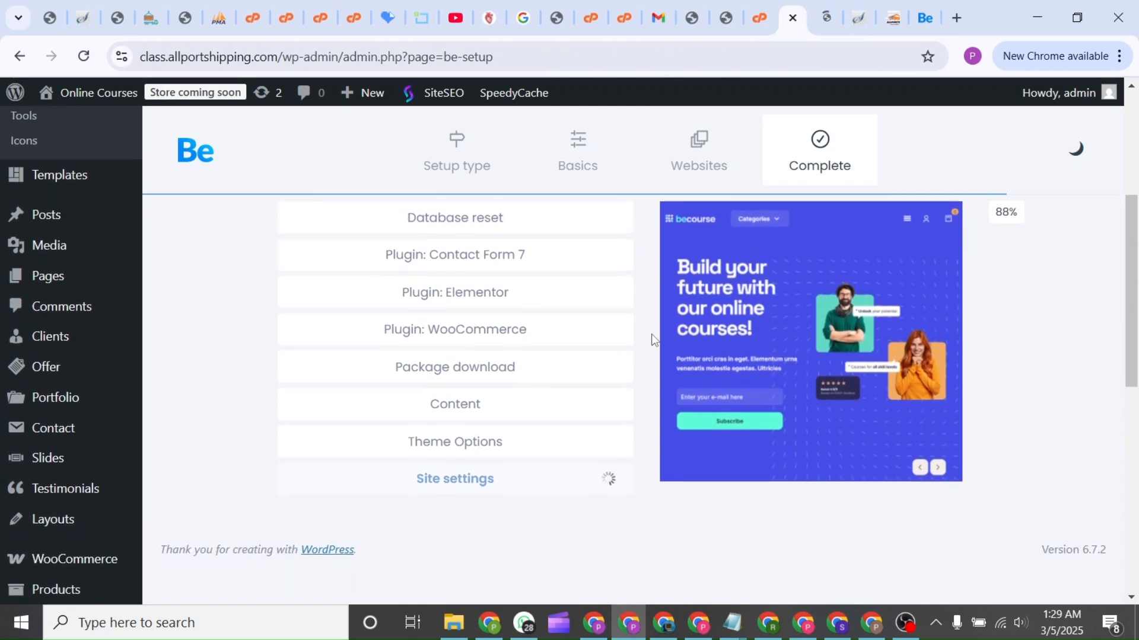
pyautogui.scroll(4, 652, 336)
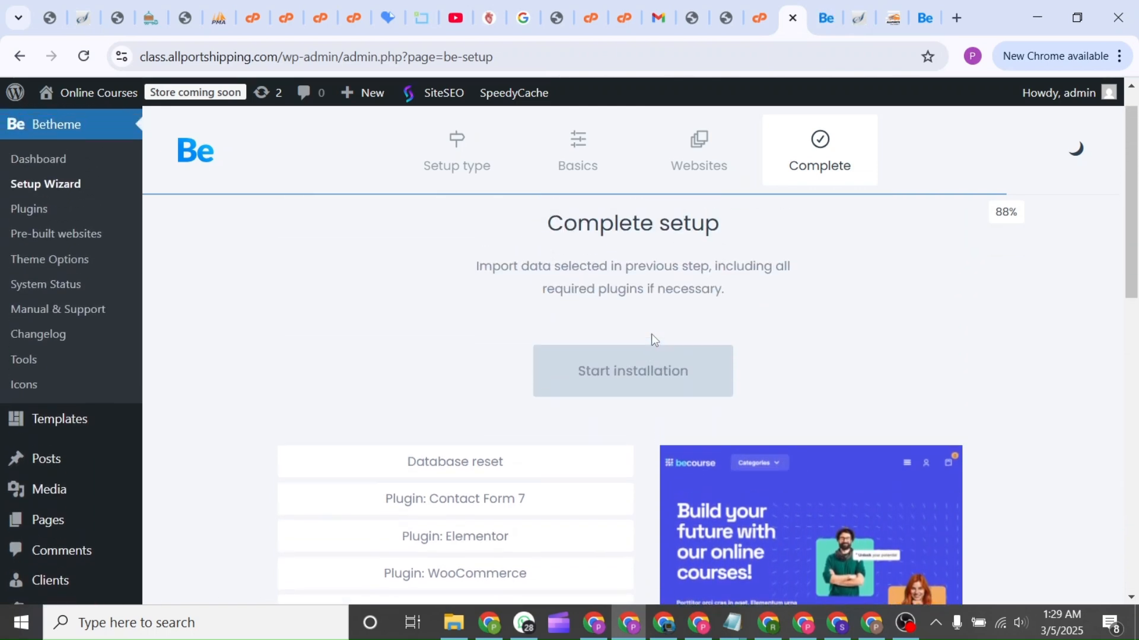
pyautogui.scroll(1, 652, 335)
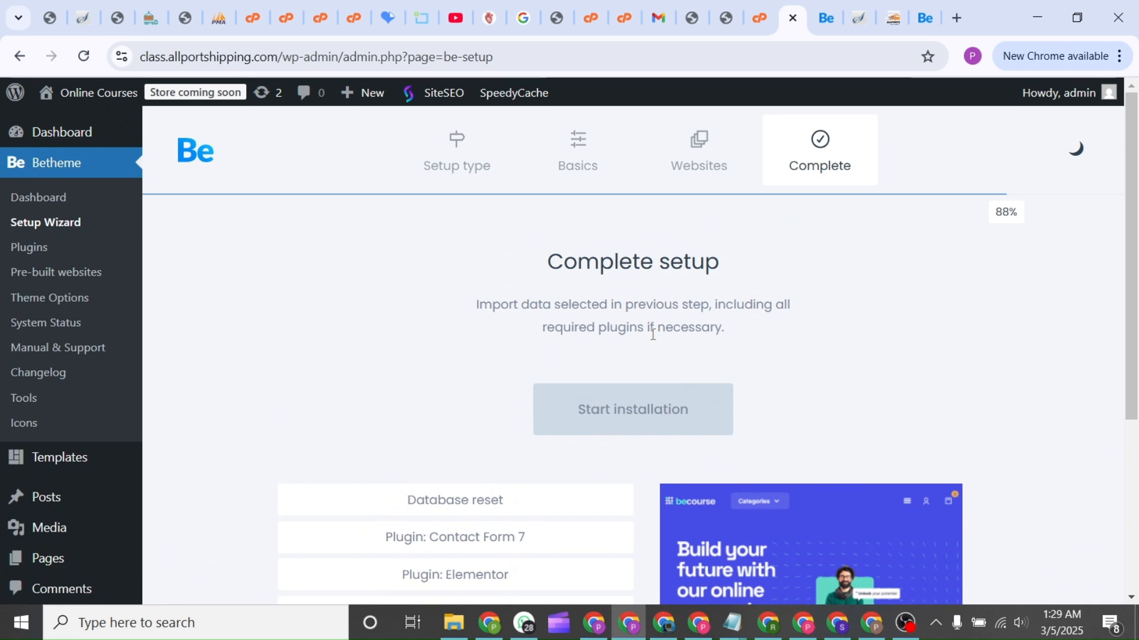
pyautogui.scroll(-5, 652, 335)
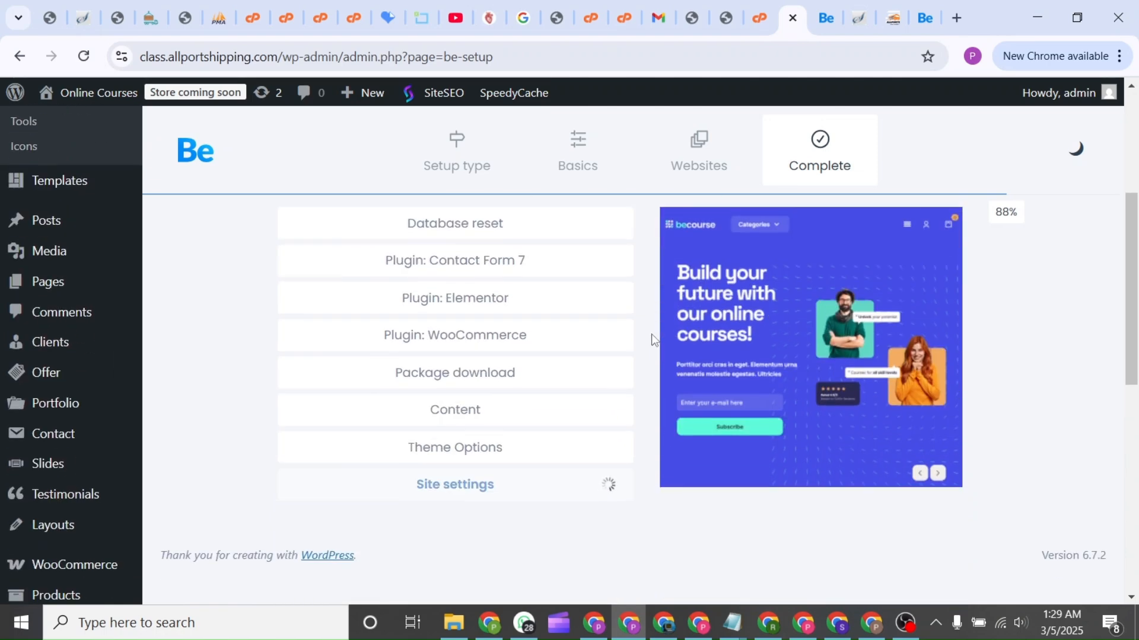
pyautogui.scroll(2, 652, 338)
pyautogui.scroll(1, 652, 335)
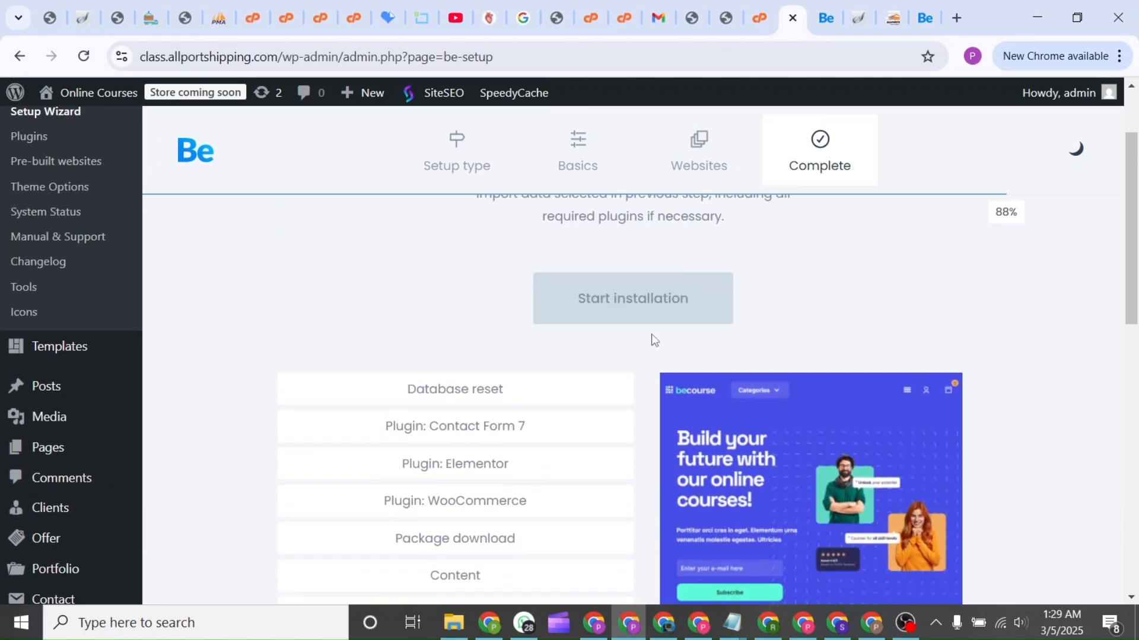
pyautogui.scroll(2, 651, 336)
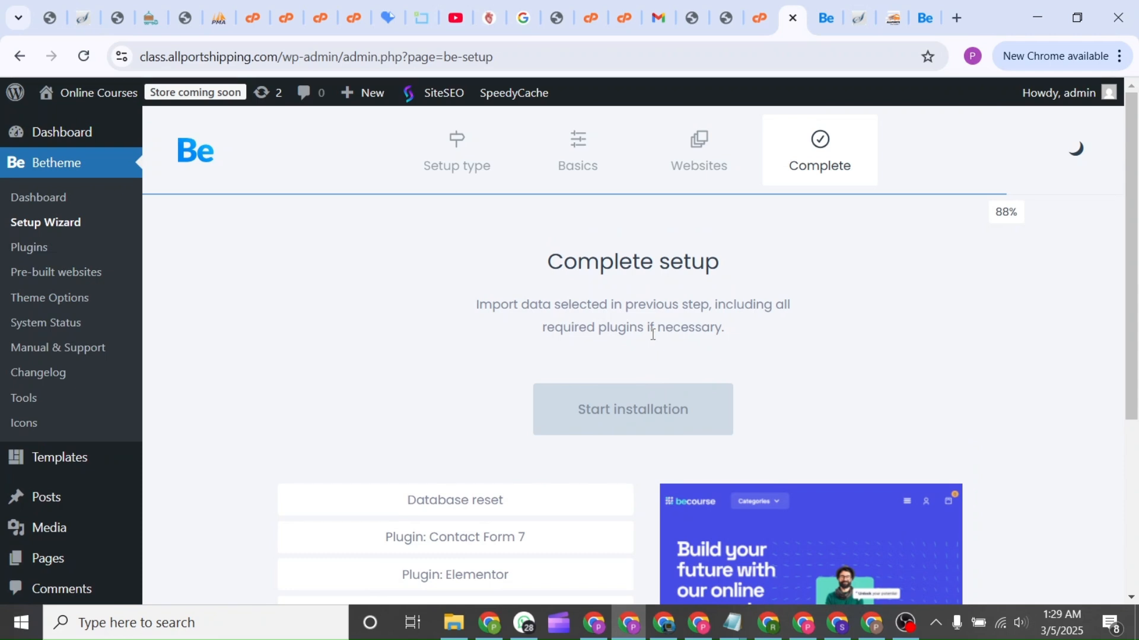
pyautogui.scroll(-1, 653, 335)
pyautogui.scroll(1, 653, 334)
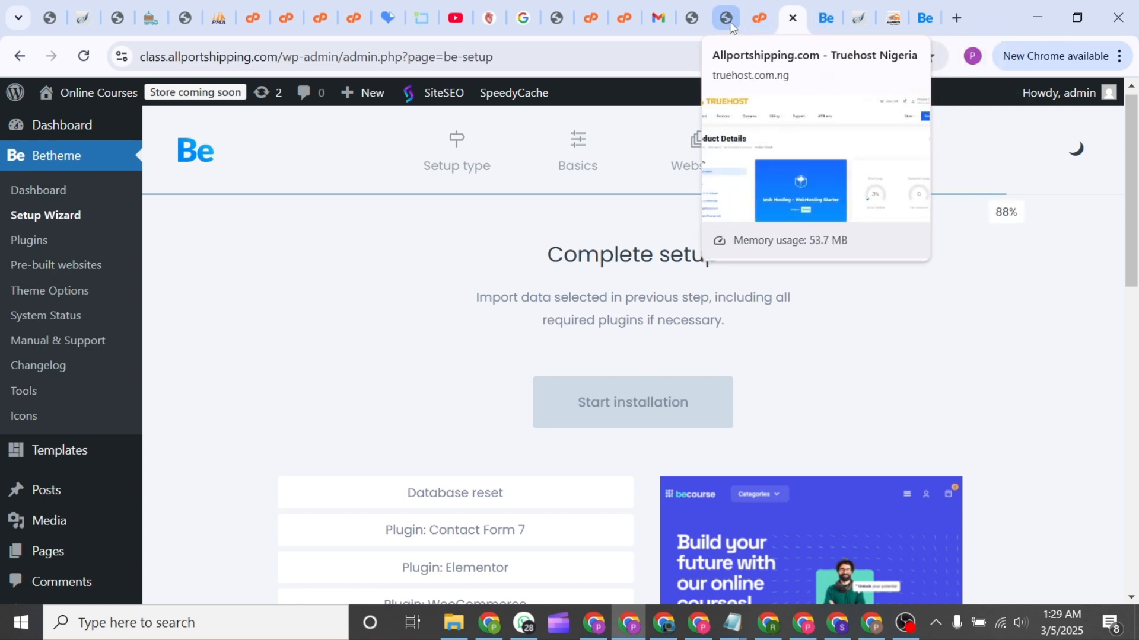
# Switch to the imported BeCourse site's front page, accept all its cookies and reload it
pyautogui.click(821, 22)
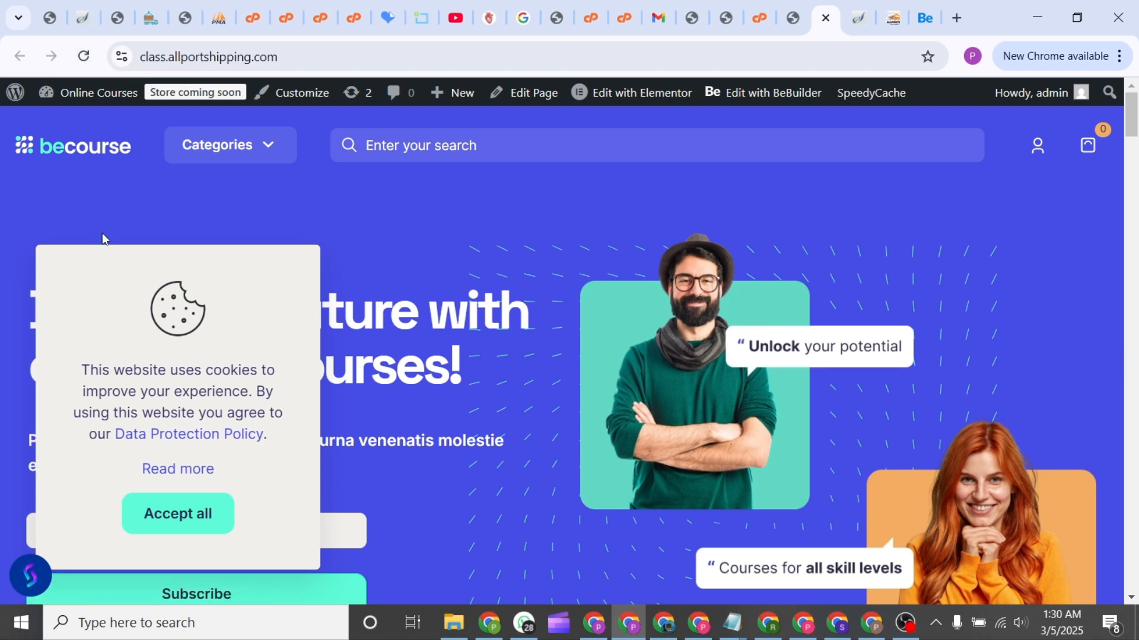
pyautogui.click(190, 522)
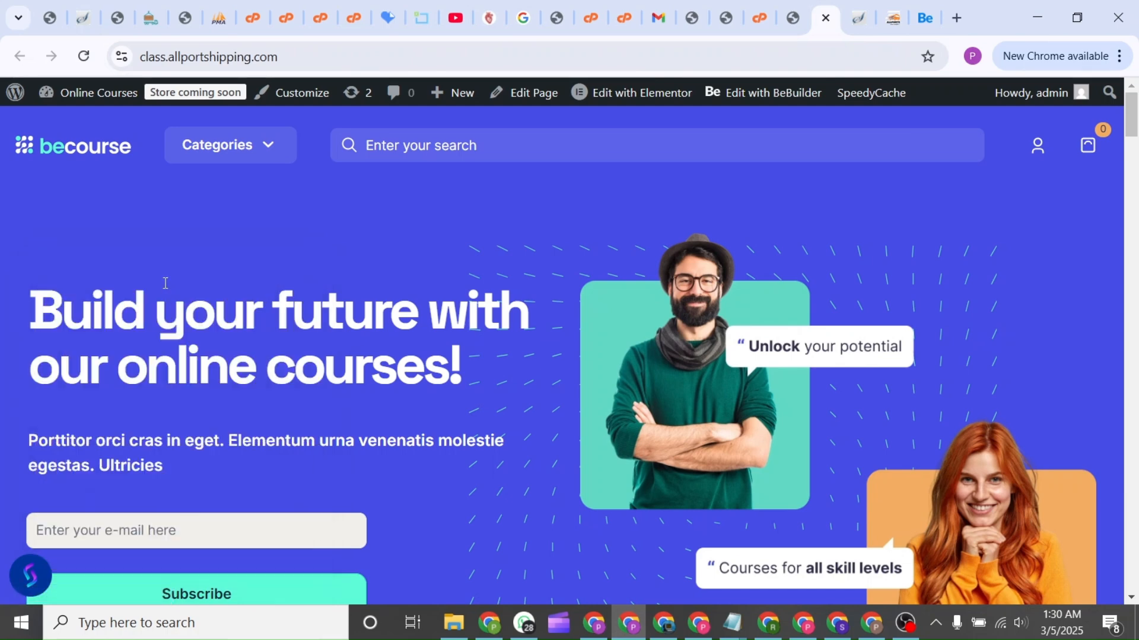
pyautogui.click(85, 57)
# Look through the imported homepage from the hero banner and course listings to the testimonials slider, and return to its beginning
pyautogui.scroll(-10, 808, 311)
pyautogui.scroll(-10, 808, 311)
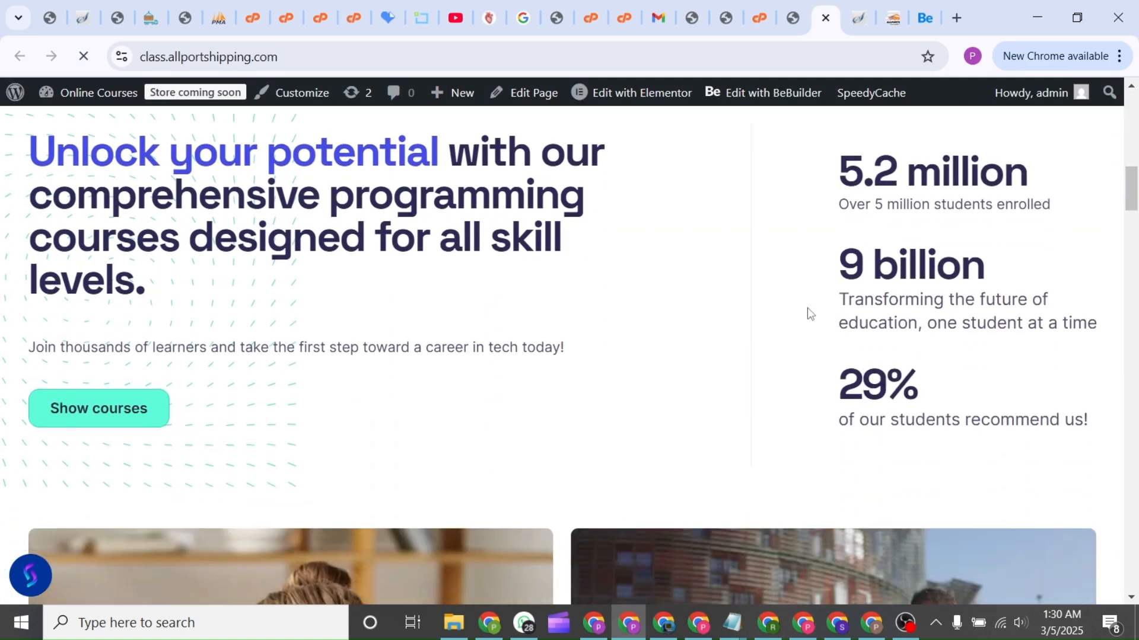
pyautogui.scroll(-10, 807, 315)
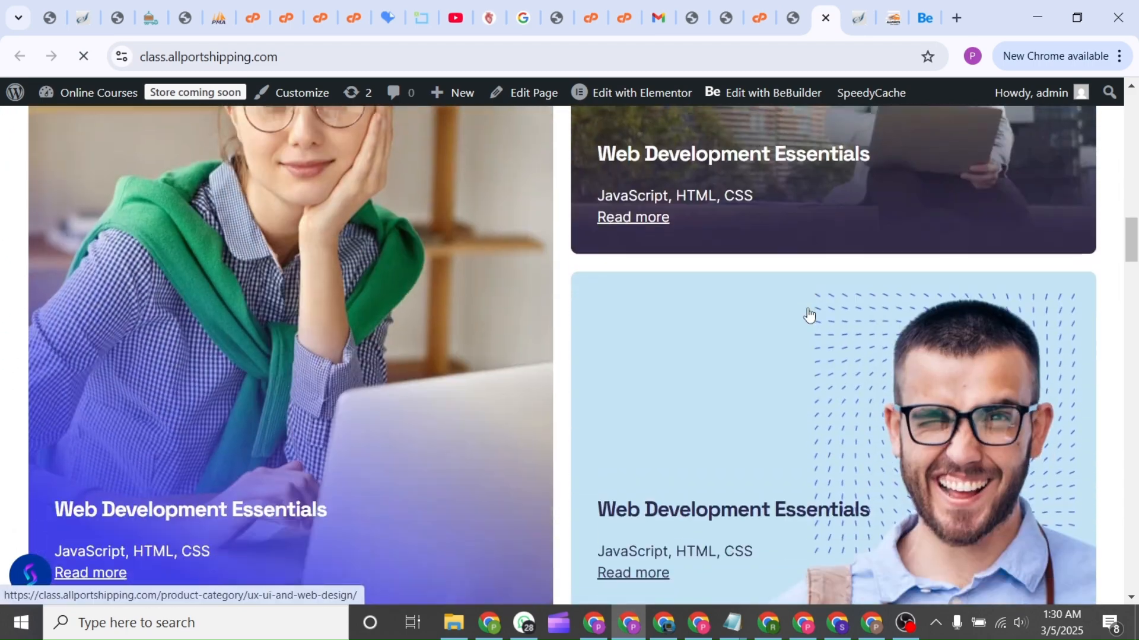
pyautogui.scroll(-10, 808, 315)
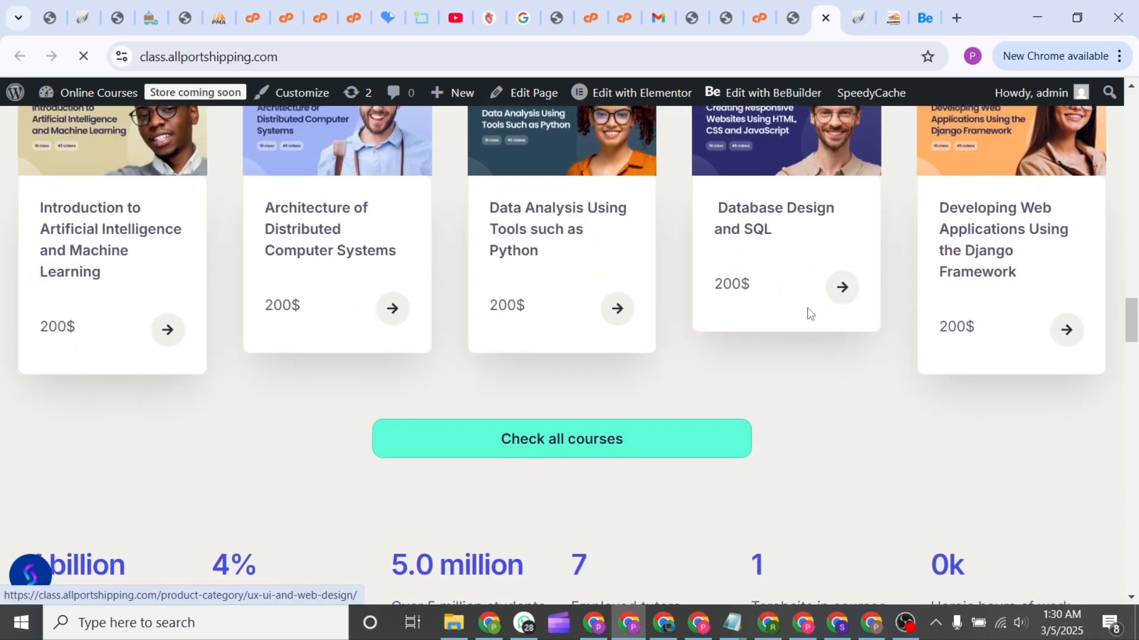
pyautogui.scroll(-10, 808, 309)
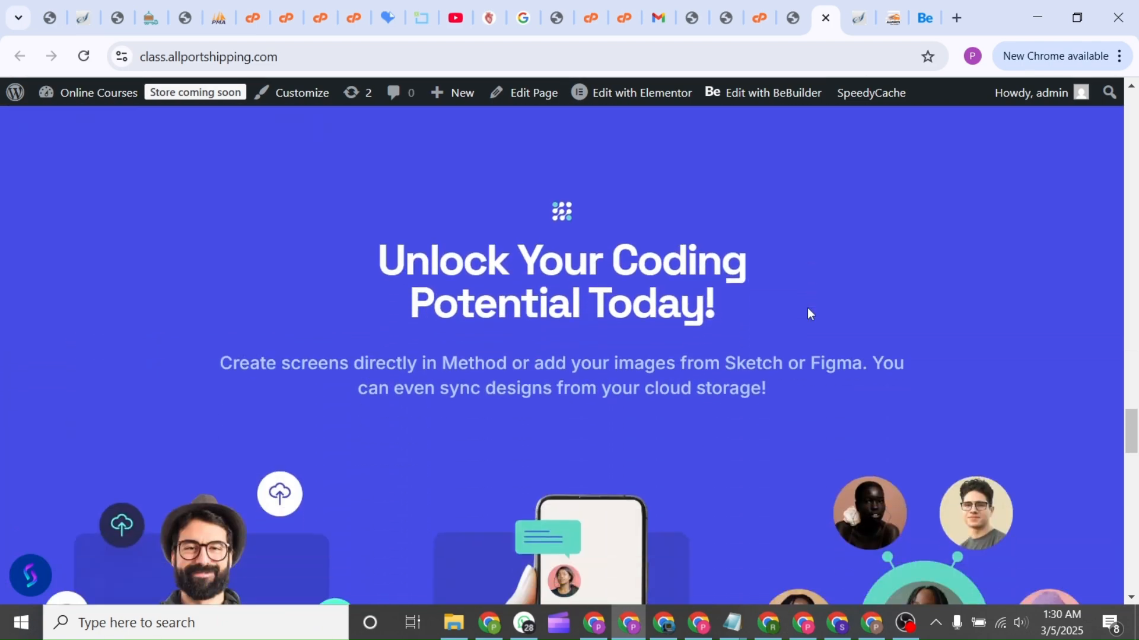
pyautogui.scroll(-10, 808, 313)
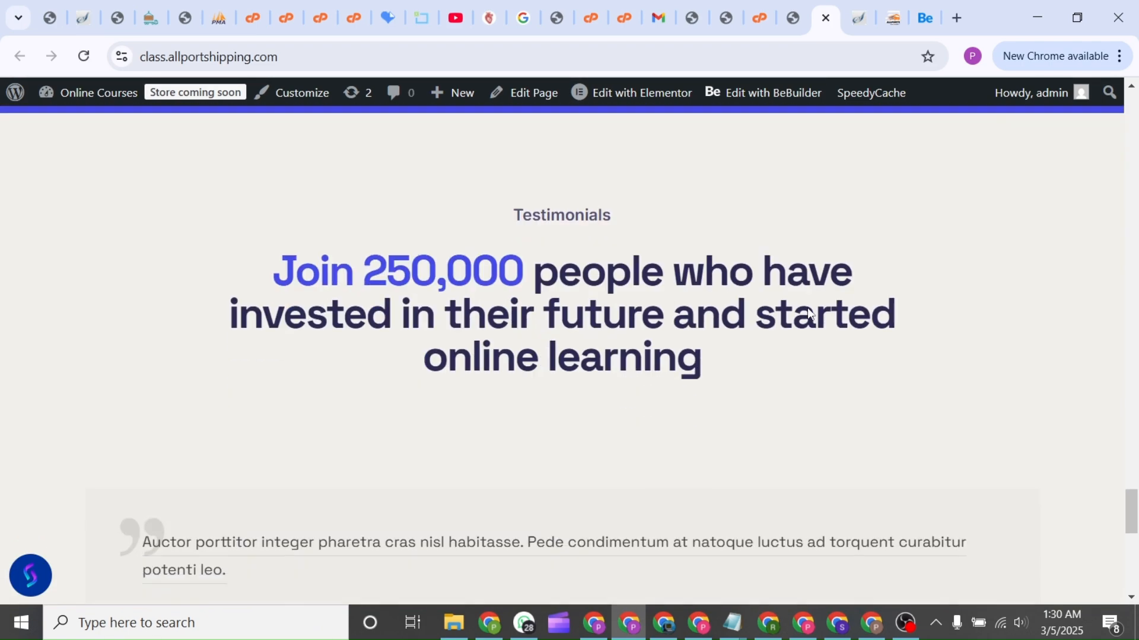
pyautogui.scroll(-10, 808, 313)
pyautogui.scroll(10, 807, 313)
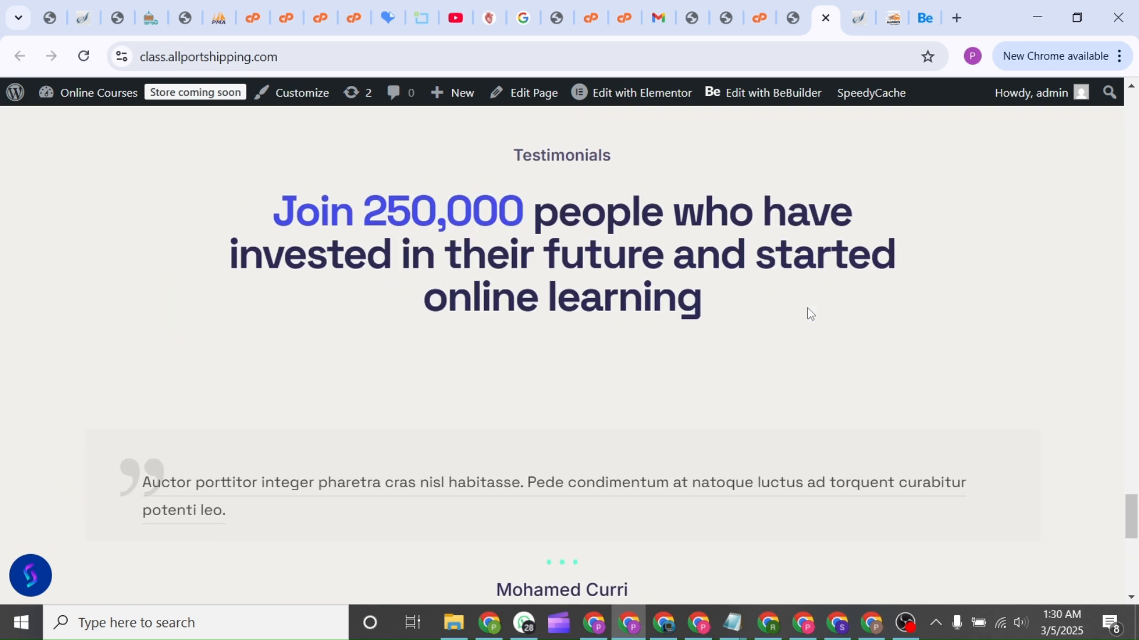
pyautogui.scroll(-1, 807, 308)
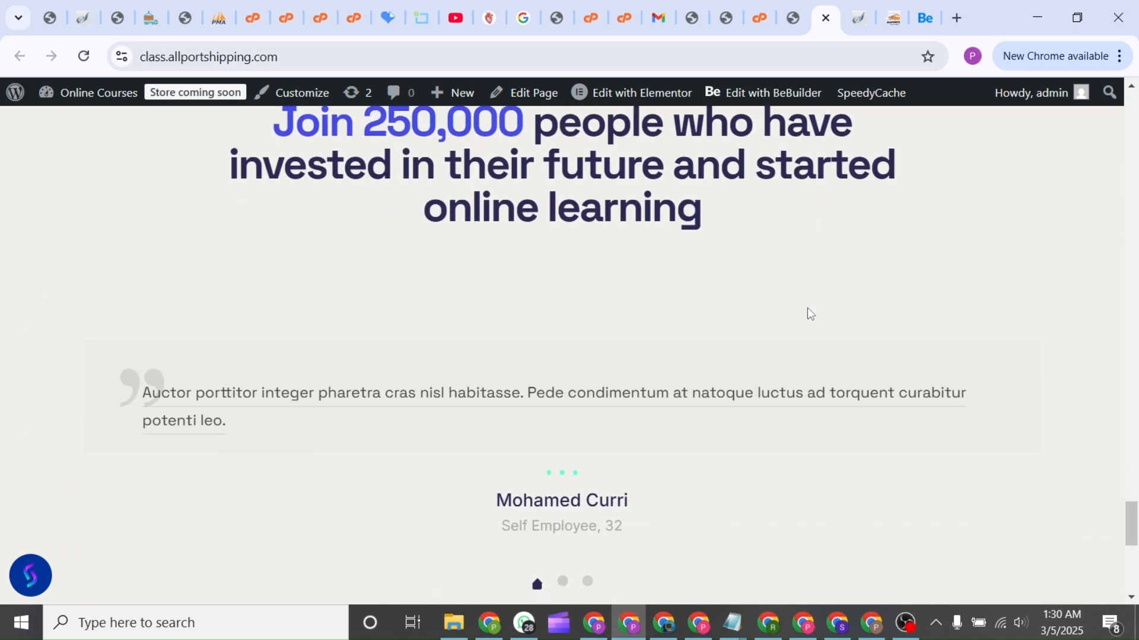
pyautogui.moveTo(685, 411); pyautogui.dragTo(79, 380)
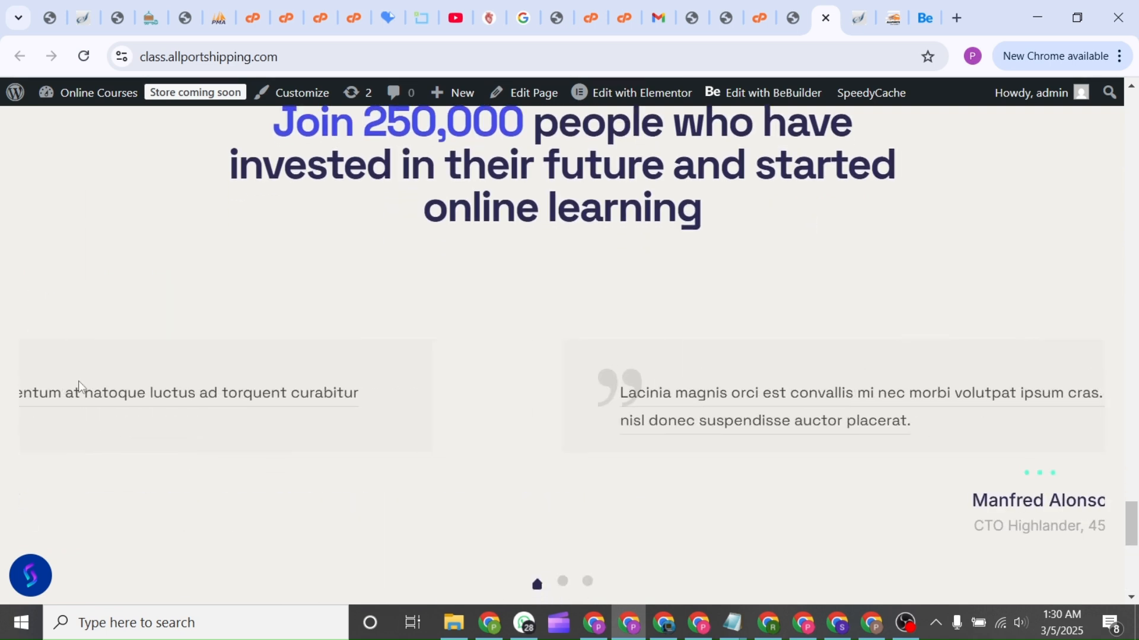
pyautogui.scroll(15, 244, 426)
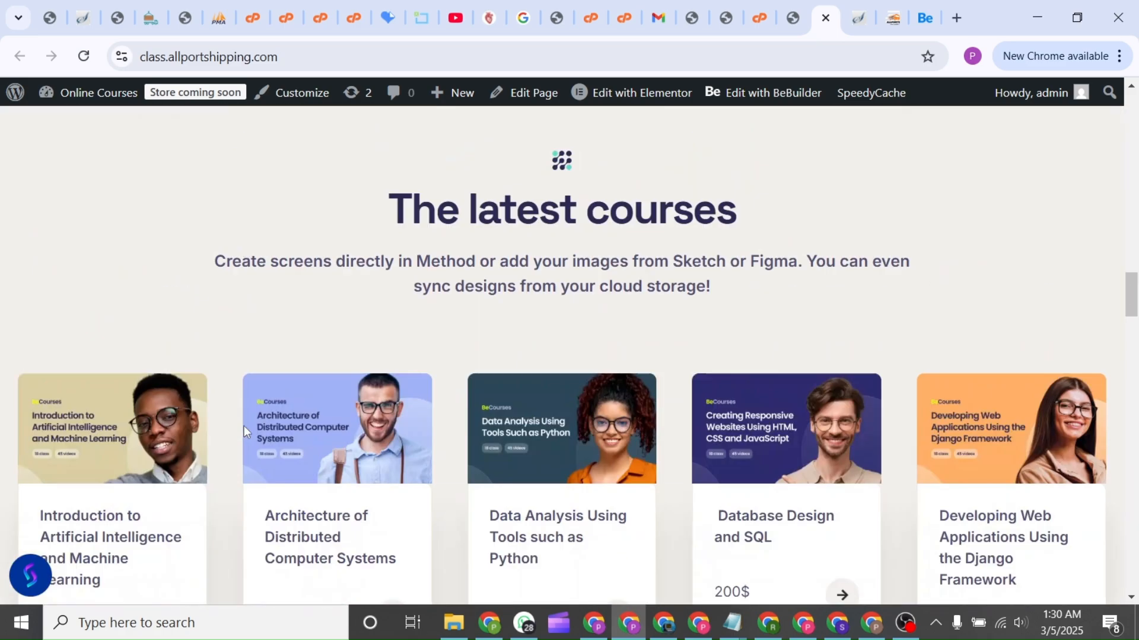
pyautogui.scroll(10, 244, 426)
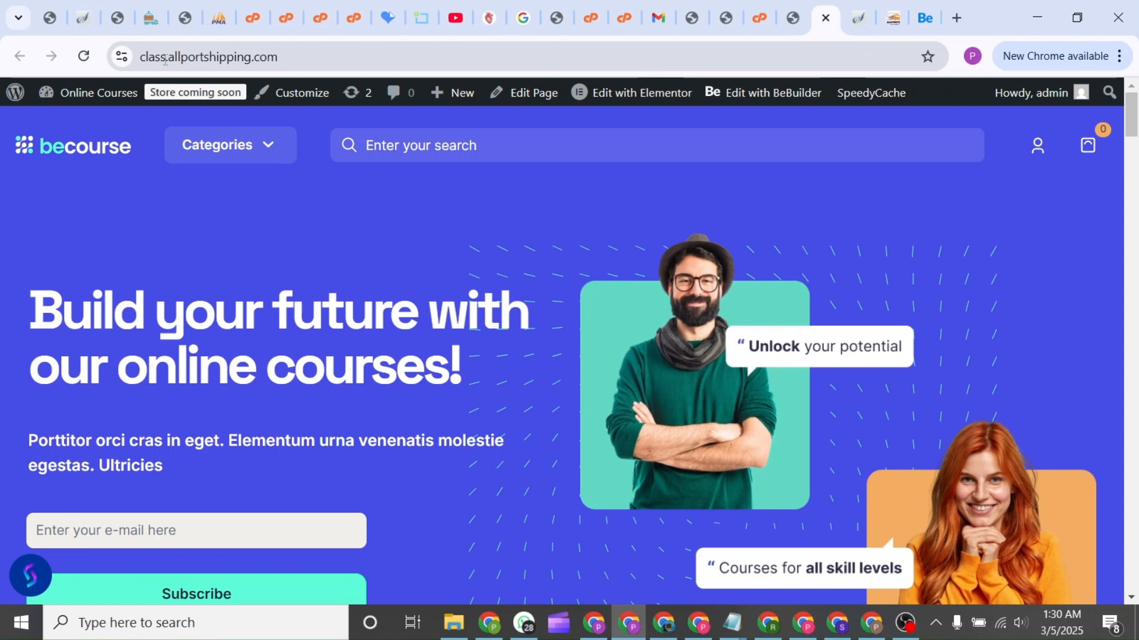
# Review the site's installed plugins and briefly check the page for adding new plugins
pyautogui.moveTo(81, 104)
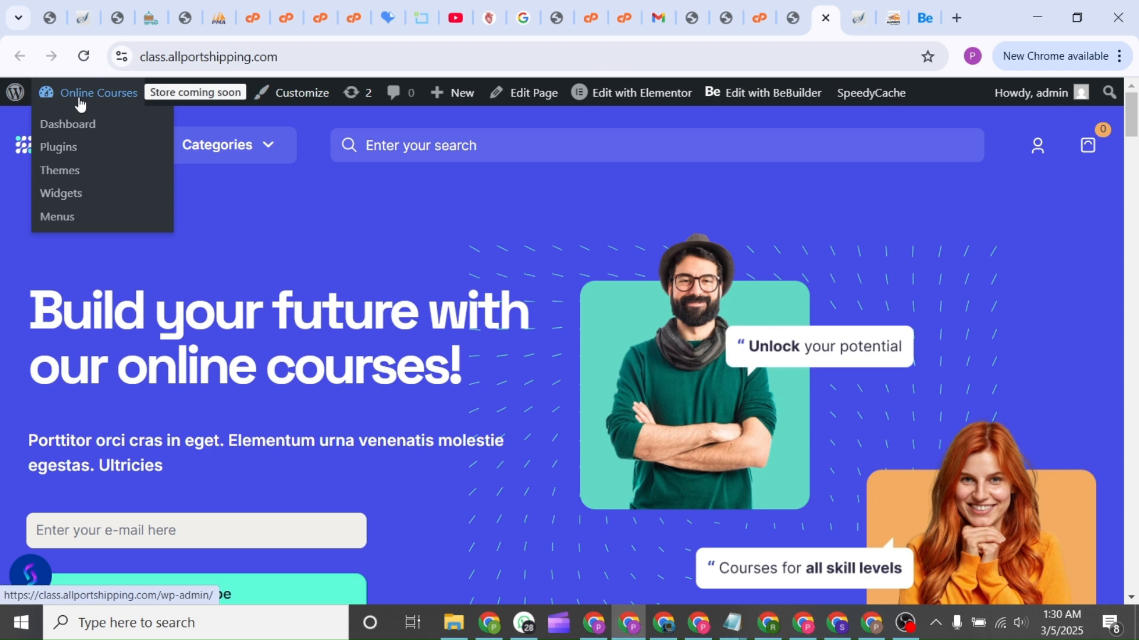
pyautogui.click(60, 154)
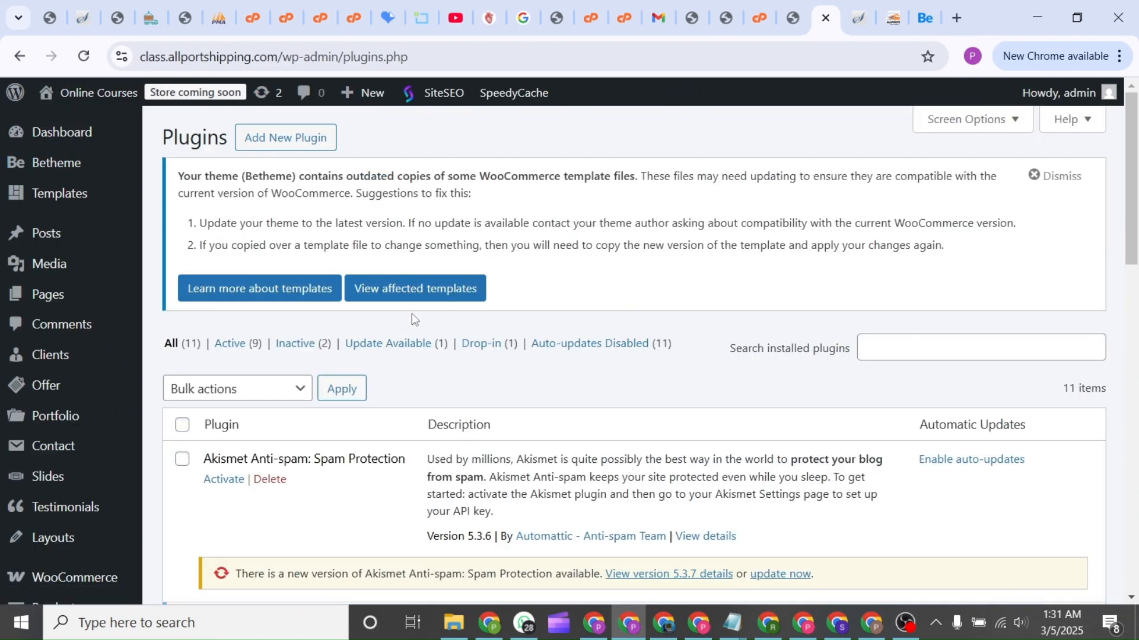
pyautogui.scroll(-5, 459, 438)
pyautogui.scroll(-10, 459, 438)
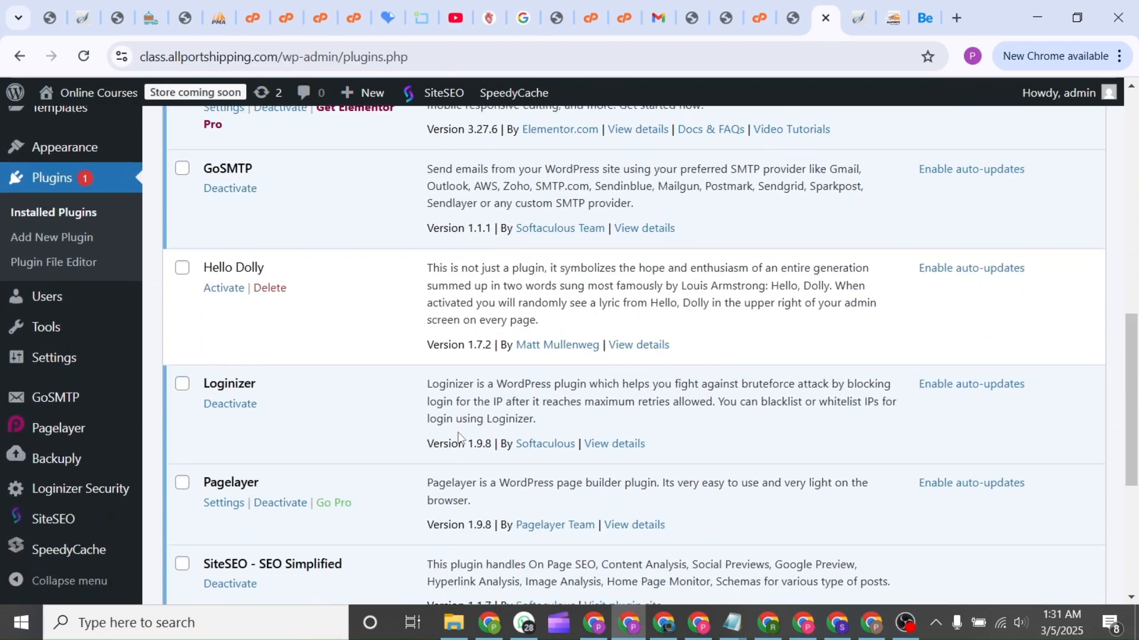
pyautogui.scroll(14, 461, 439)
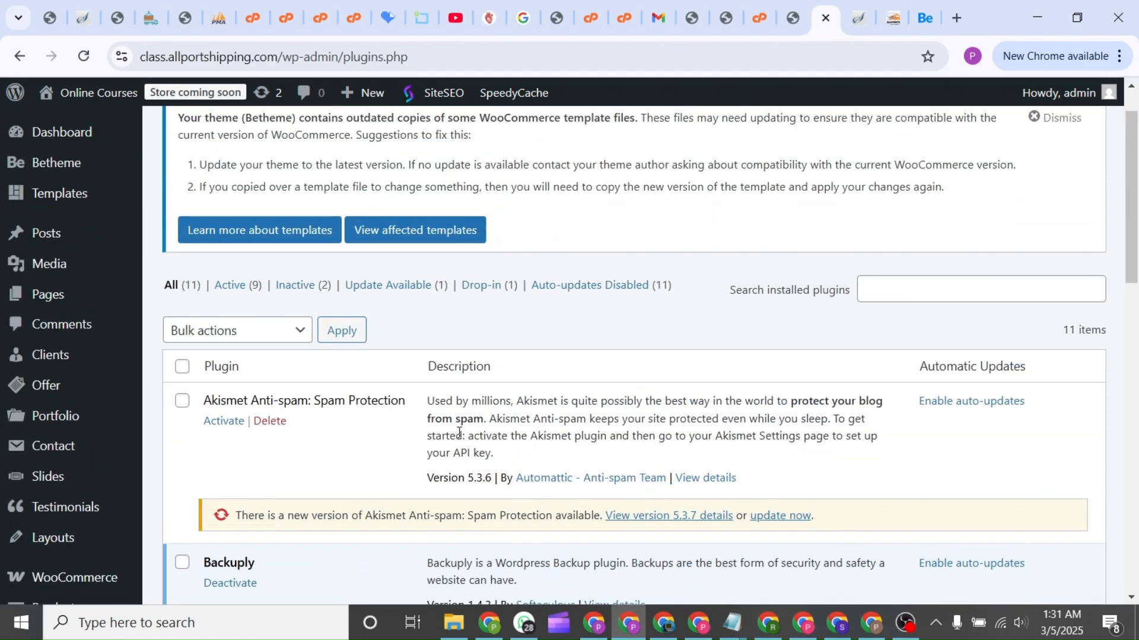
pyautogui.scroll(1, 397, 283)
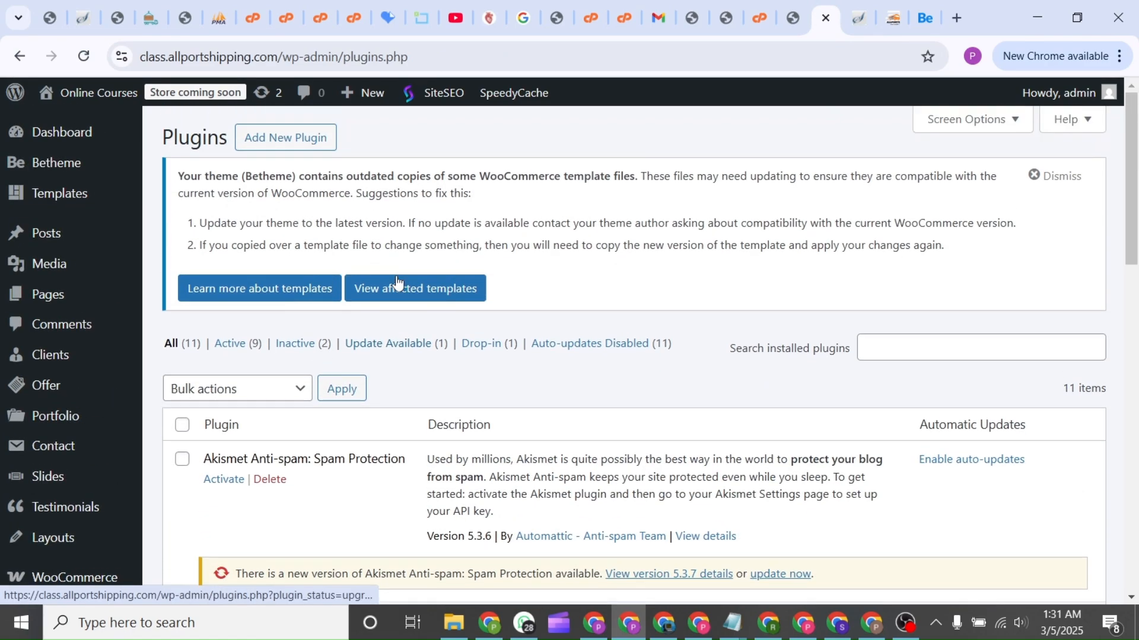
pyautogui.click(279, 144)
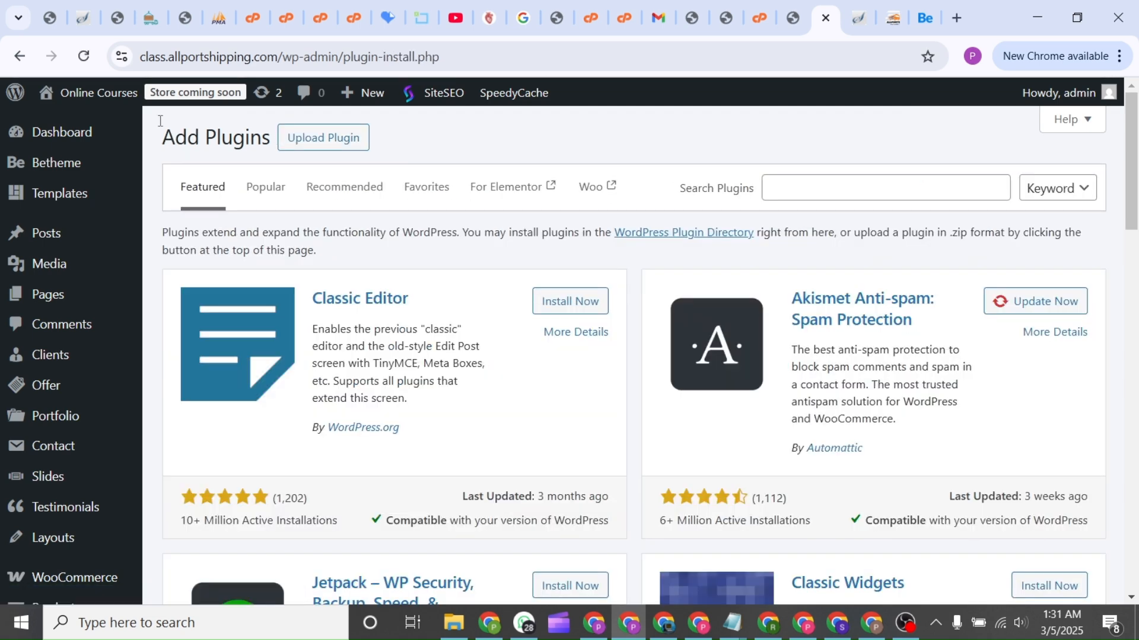
pyautogui.click(23, 60)
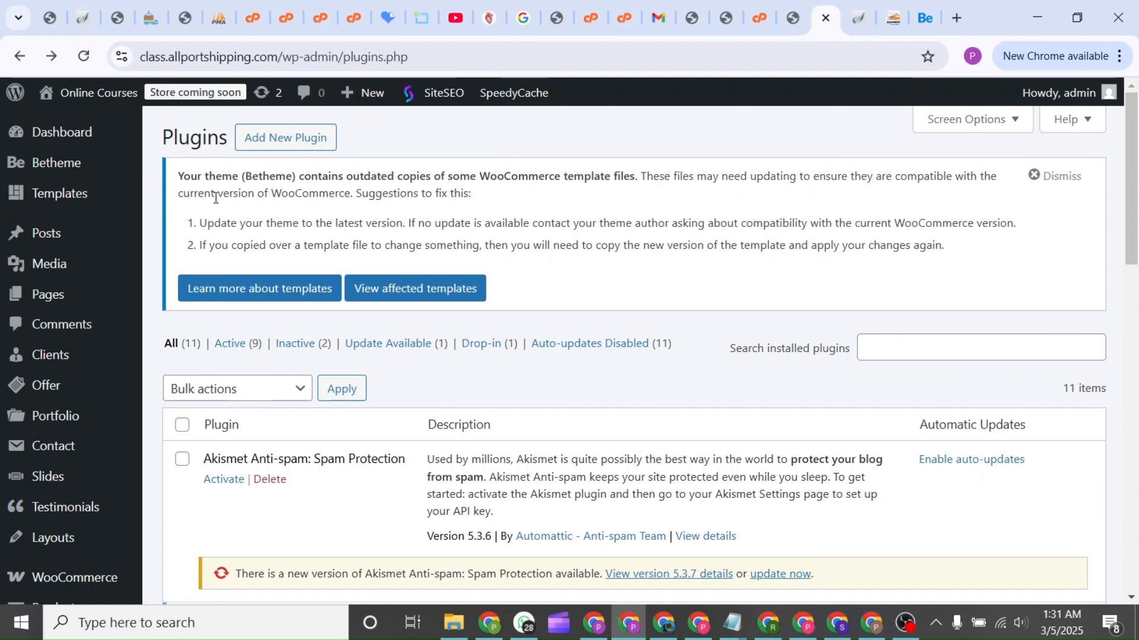
# Examine the affected Betheme templates and the rest of the WooCommerce system status report
pyautogui.click(409, 292)
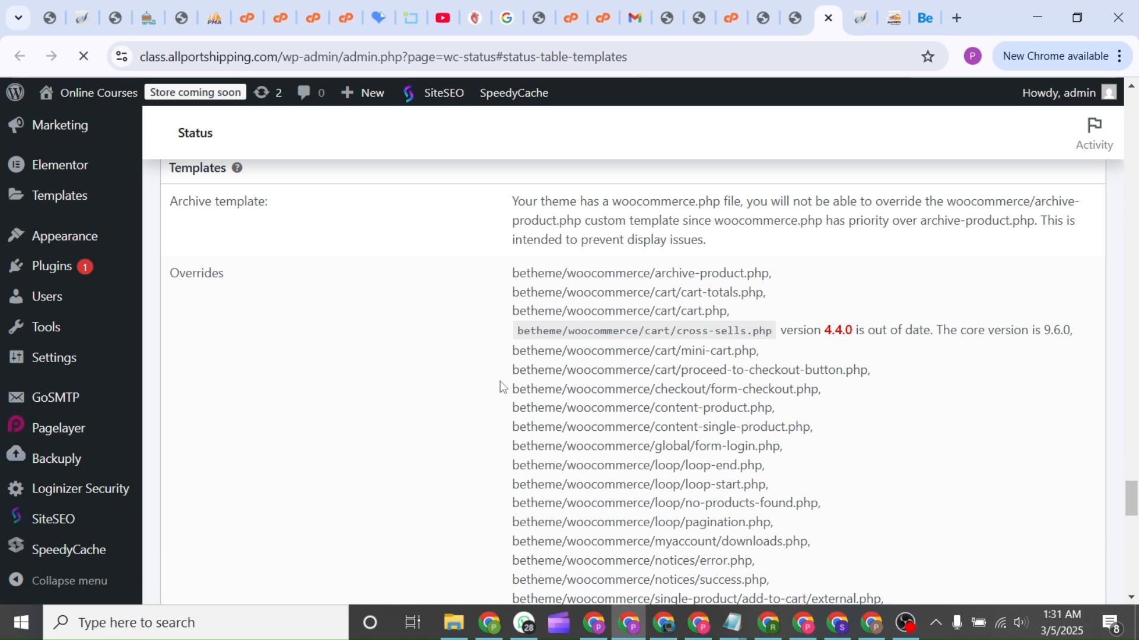
pyautogui.scroll(-5, 501, 387)
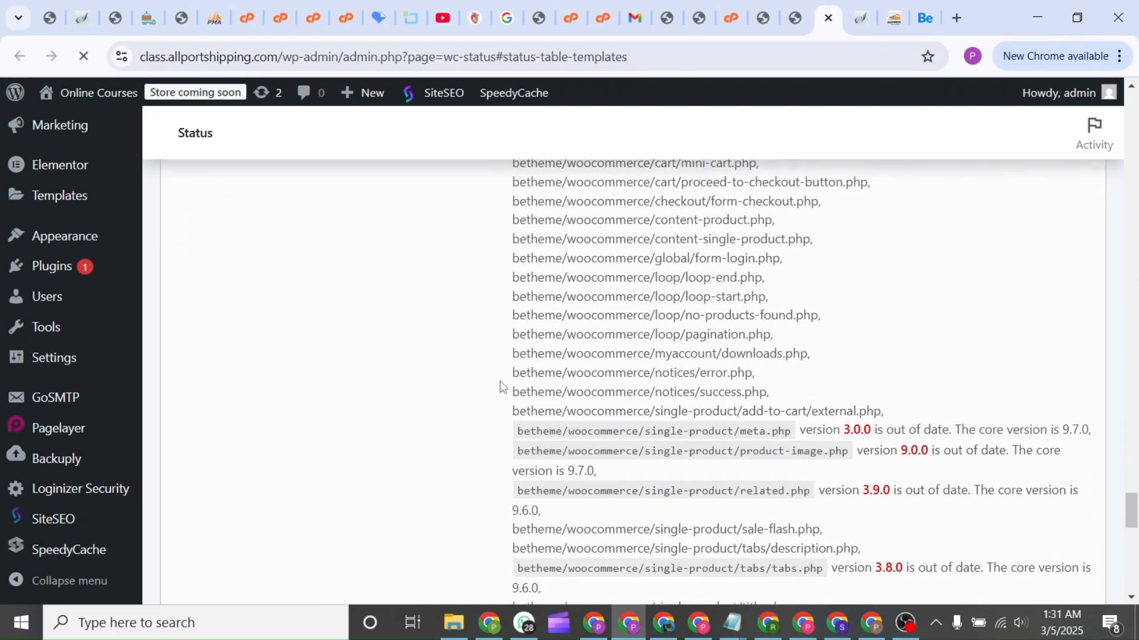
pyautogui.scroll(1, 503, 388)
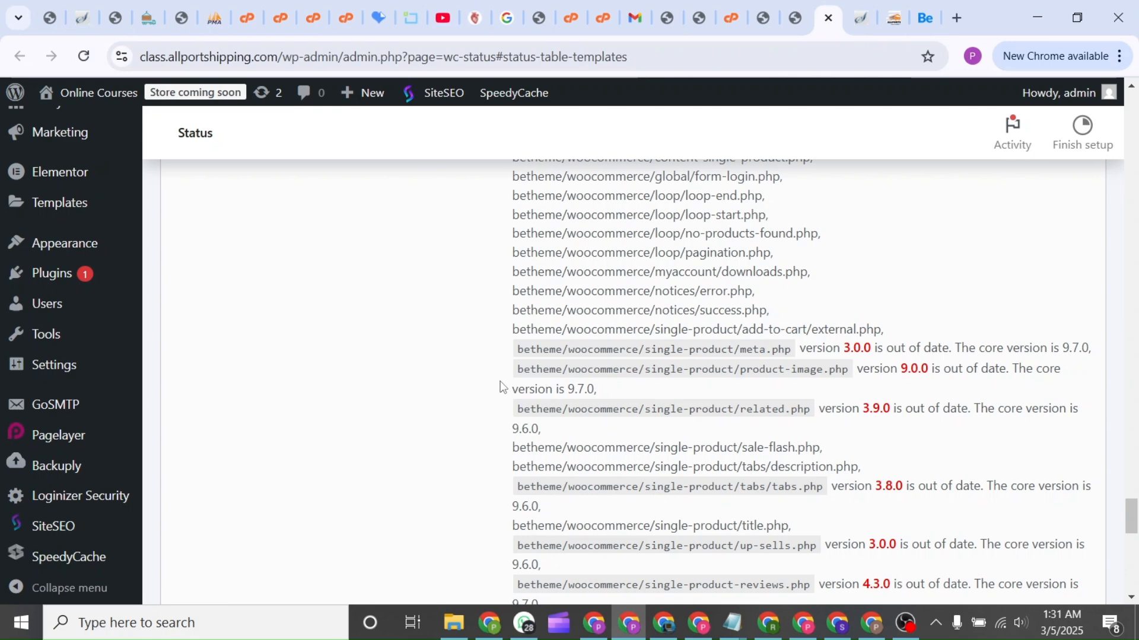
pyautogui.scroll(-5, 501, 386)
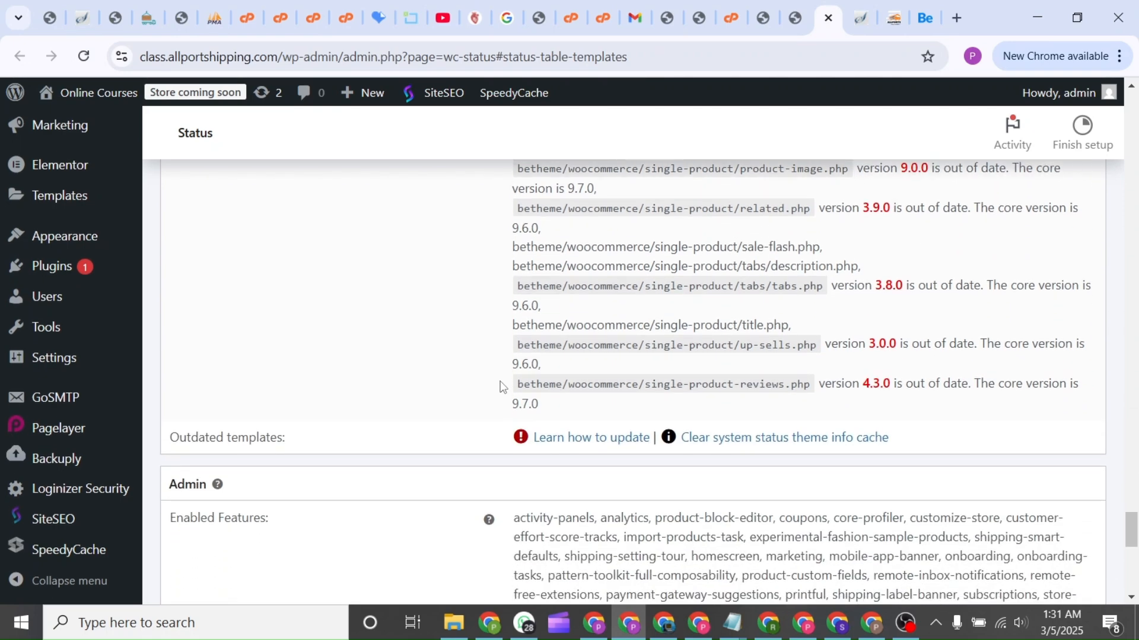
pyautogui.scroll(1, 503, 388)
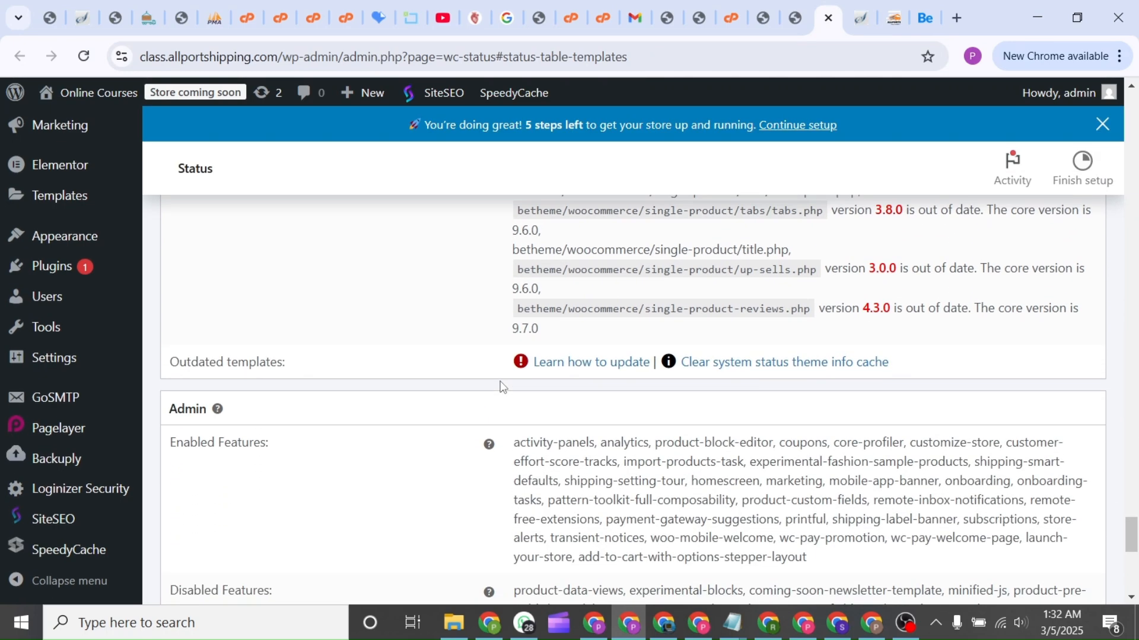
pyautogui.scroll(-8, 503, 386)
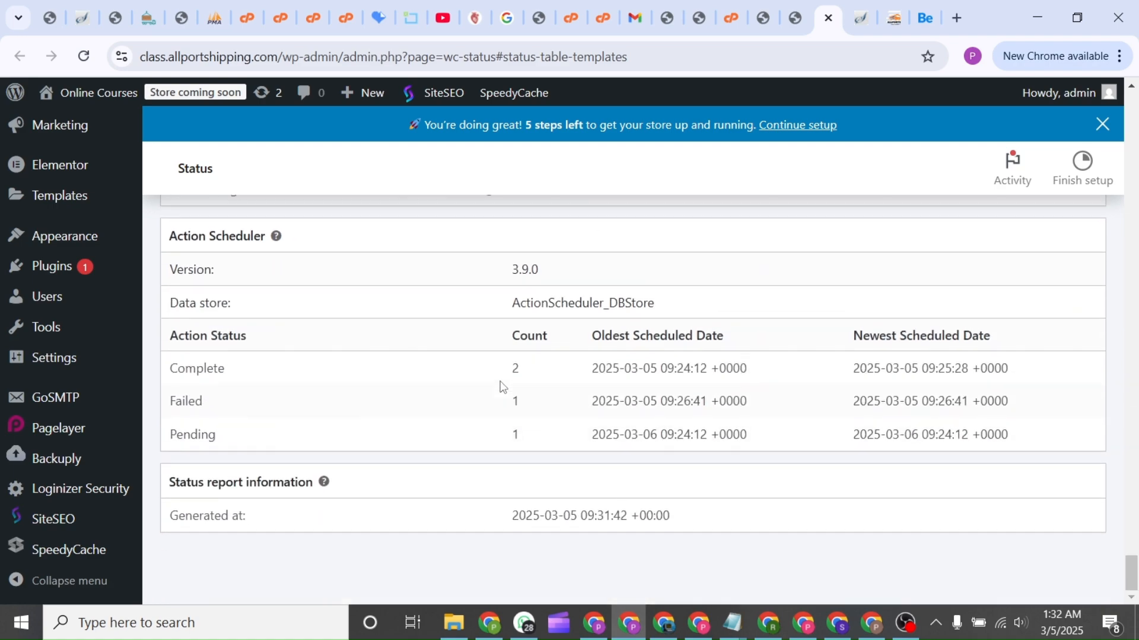
pyautogui.scroll(20, 502, 386)
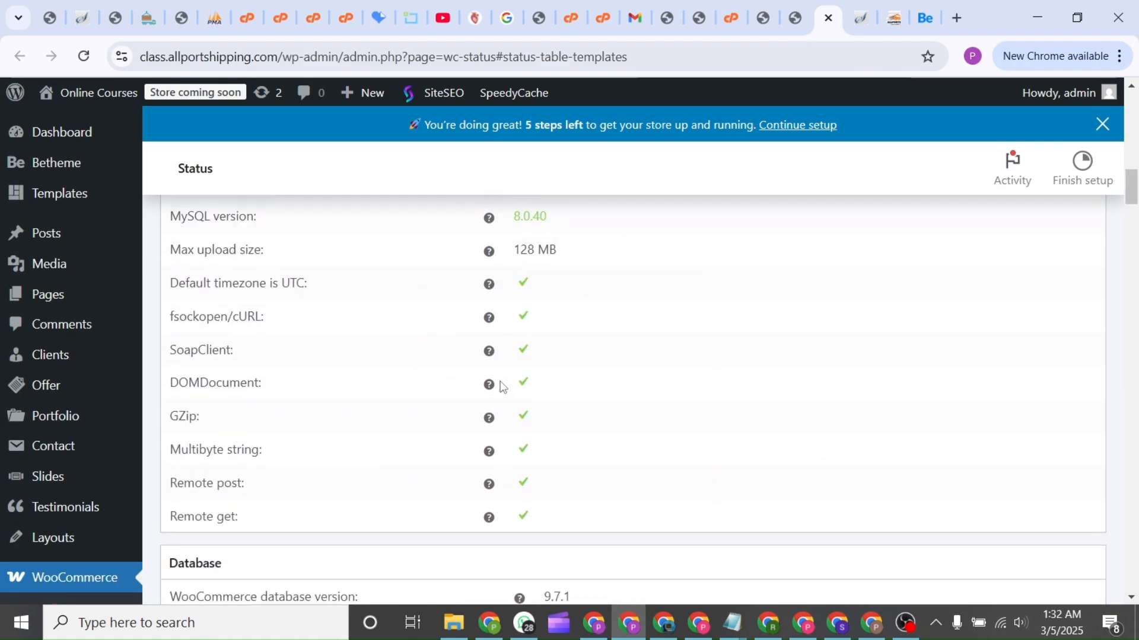
pyautogui.scroll(10, 503, 387)
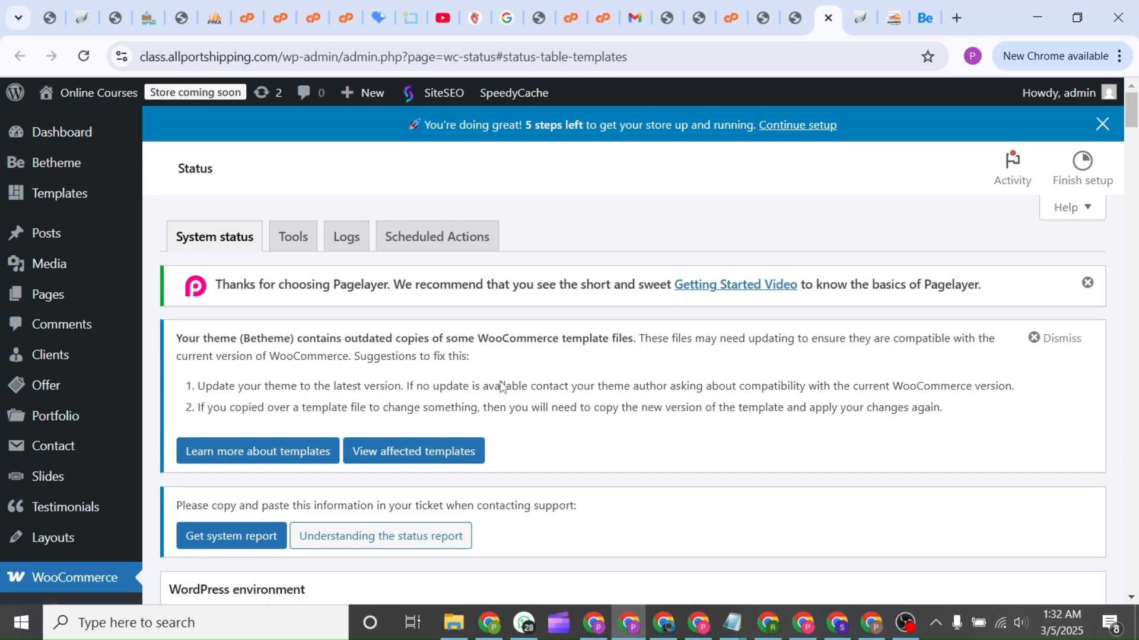
pyautogui.scroll(-3, 503, 386)
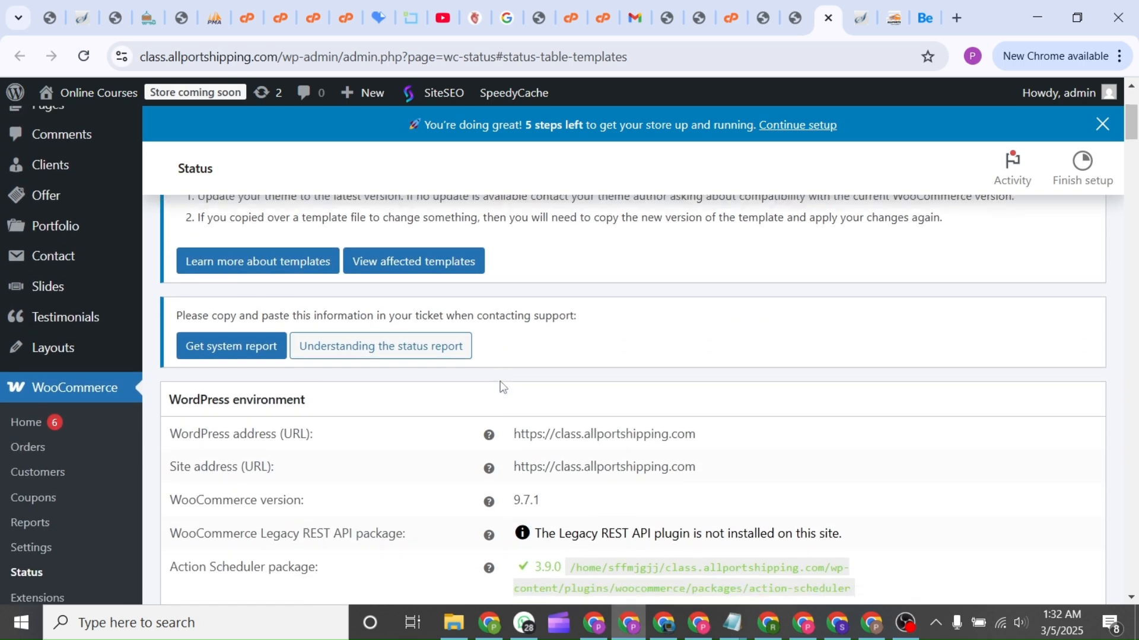
pyautogui.scroll(-2, 503, 387)
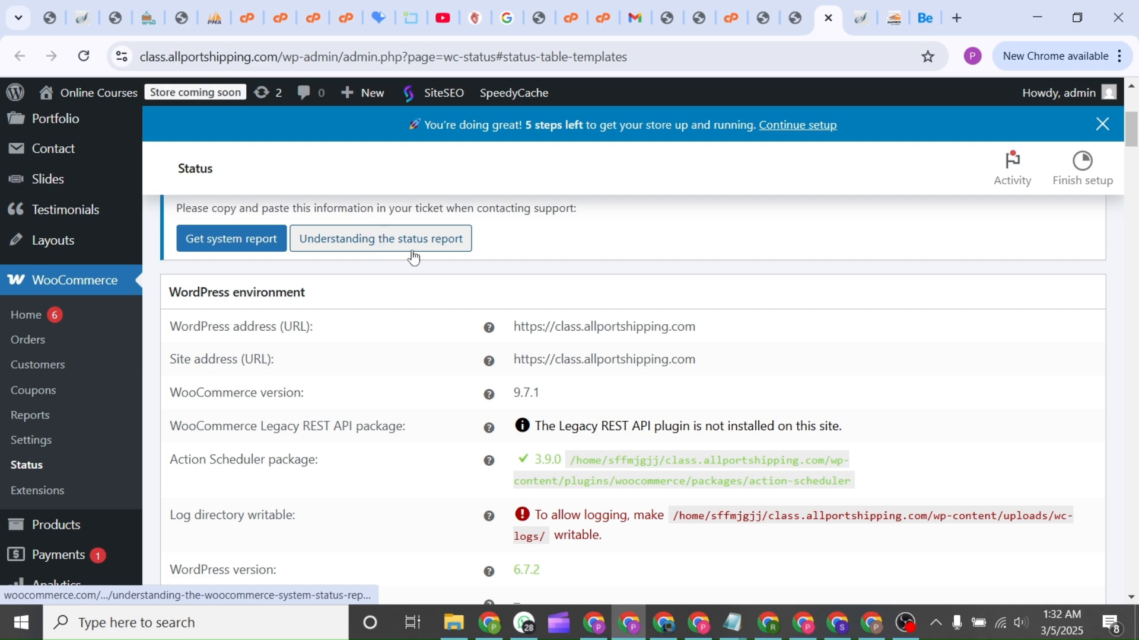
pyautogui.scroll(5, 410, 252)
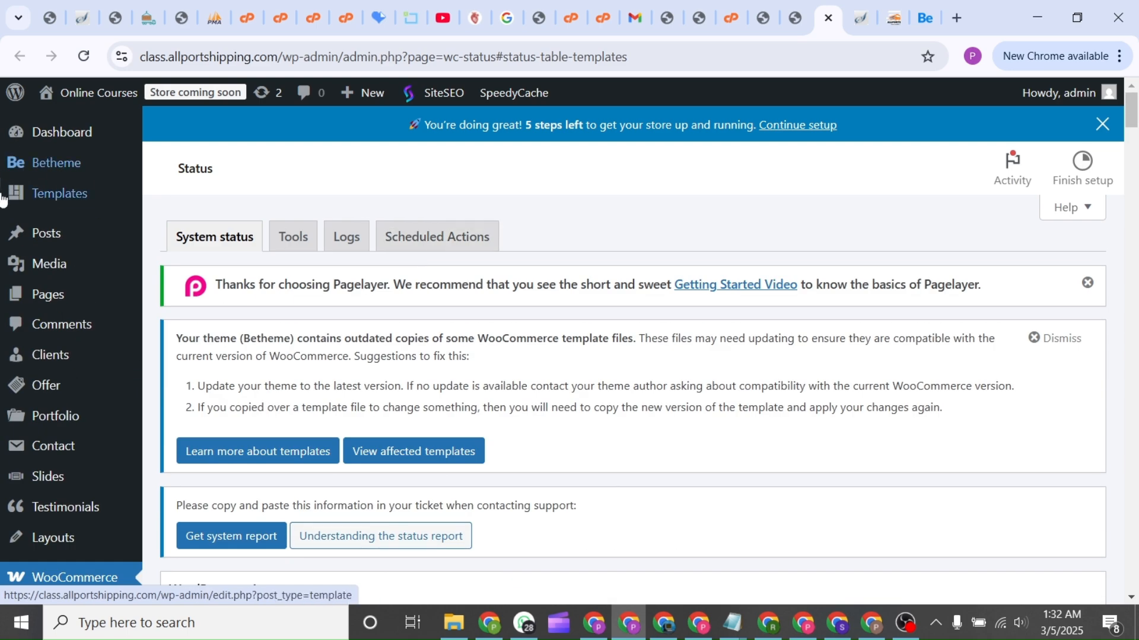
# Go to the Add Plugins page and open the form for uploading a plugin in .zip format
pyautogui.scroll(-7, 92, 437)
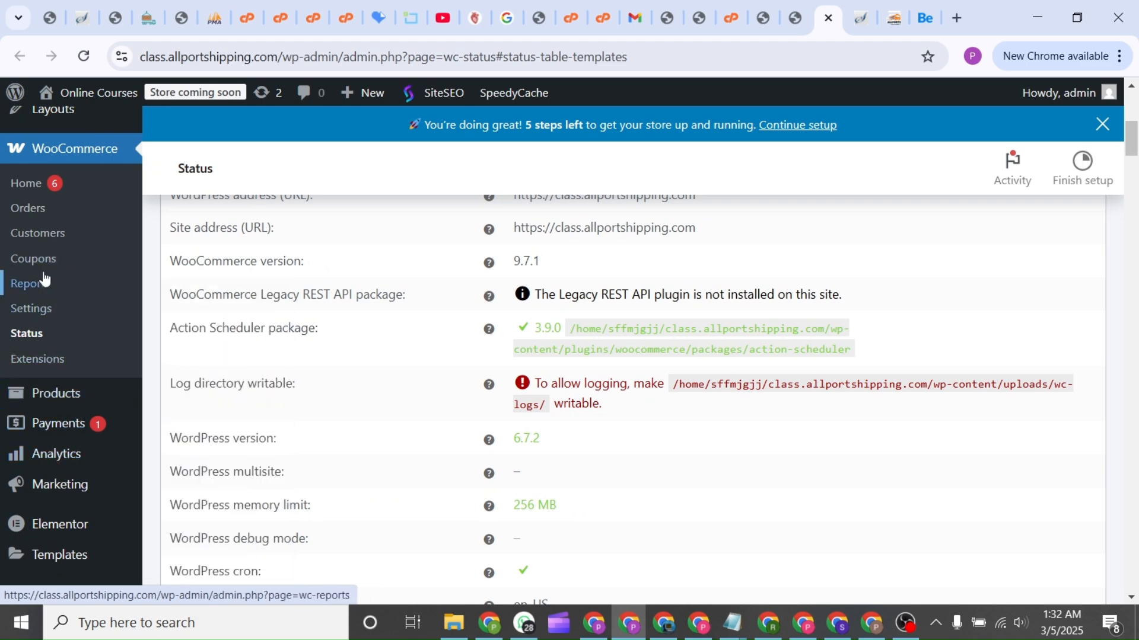
pyautogui.moveTo(83, 491)
pyautogui.scroll(-4, 83, 491)
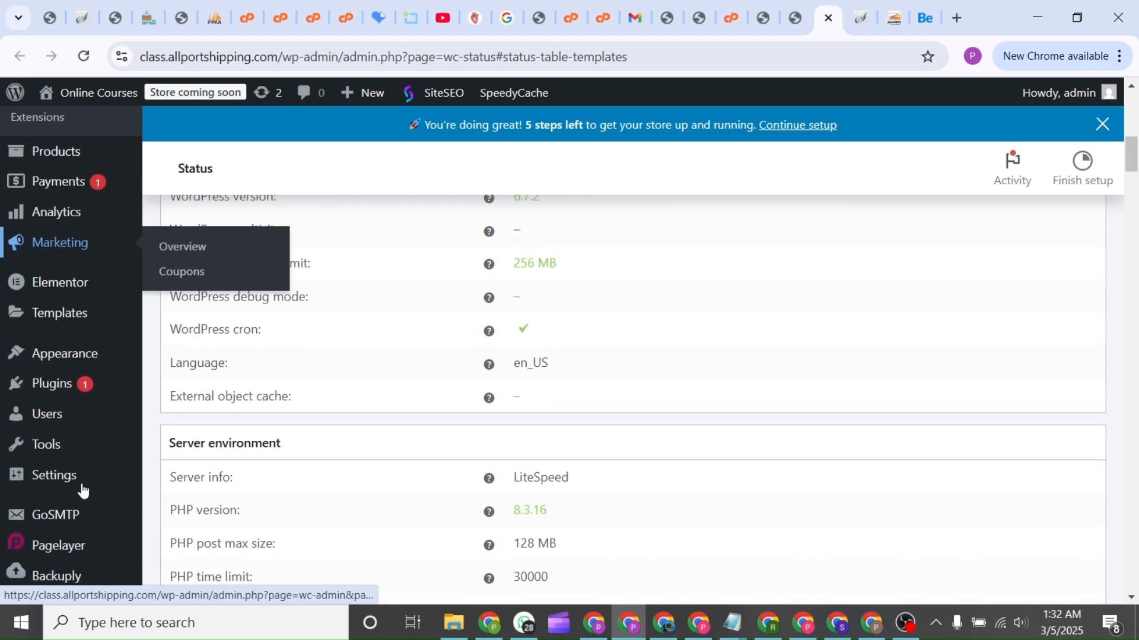
pyautogui.moveTo(61, 397)
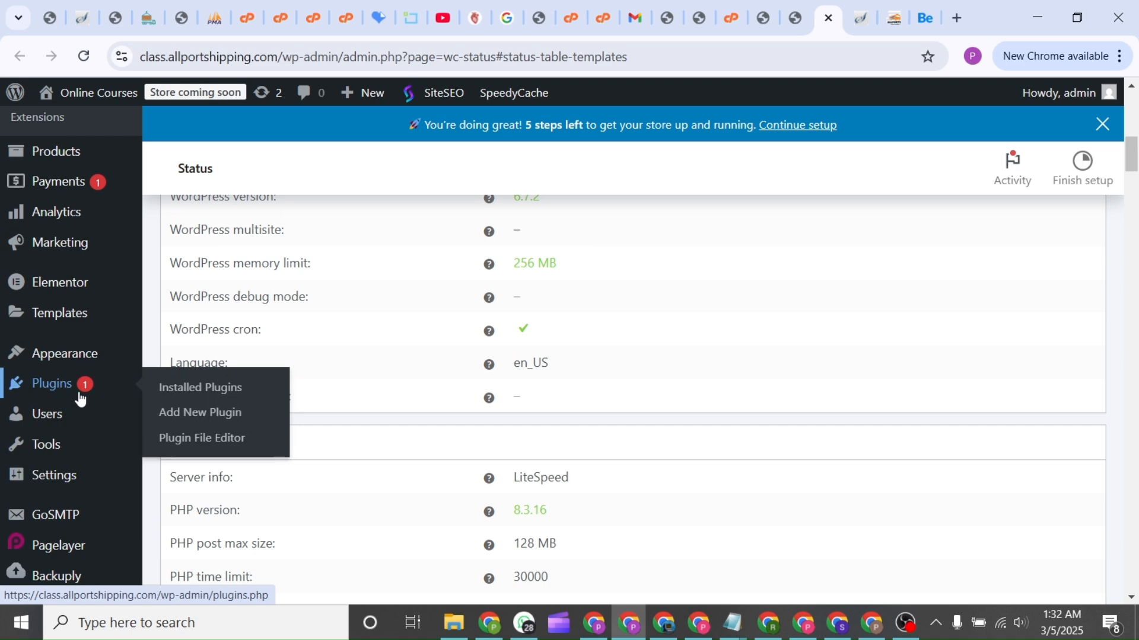
pyautogui.click(167, 415)
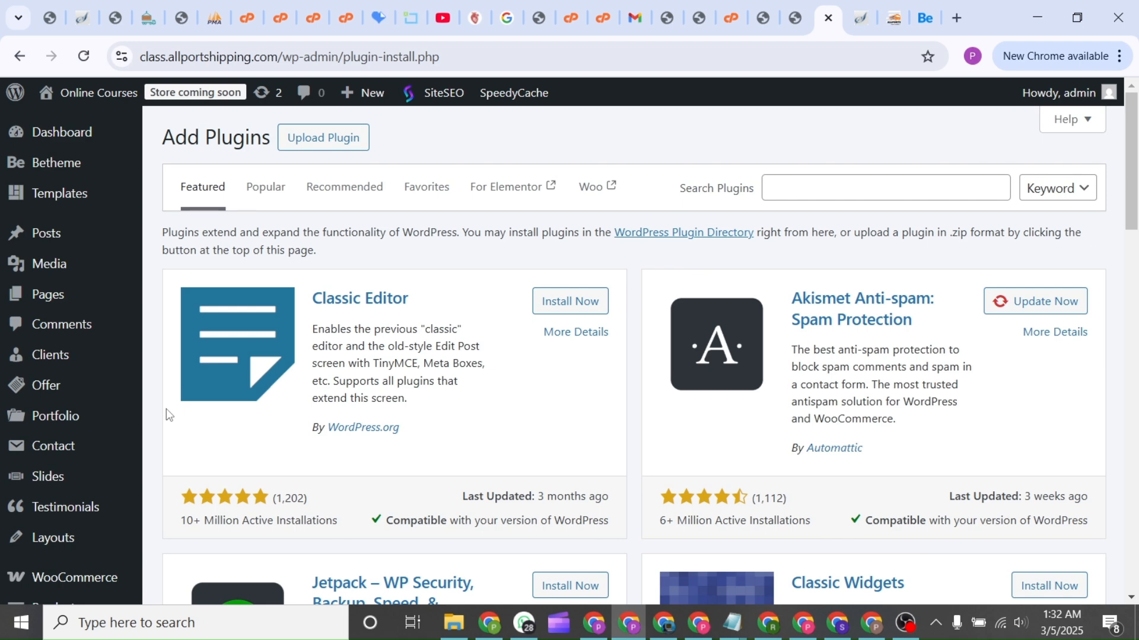
pyautogui.click(330, 140)
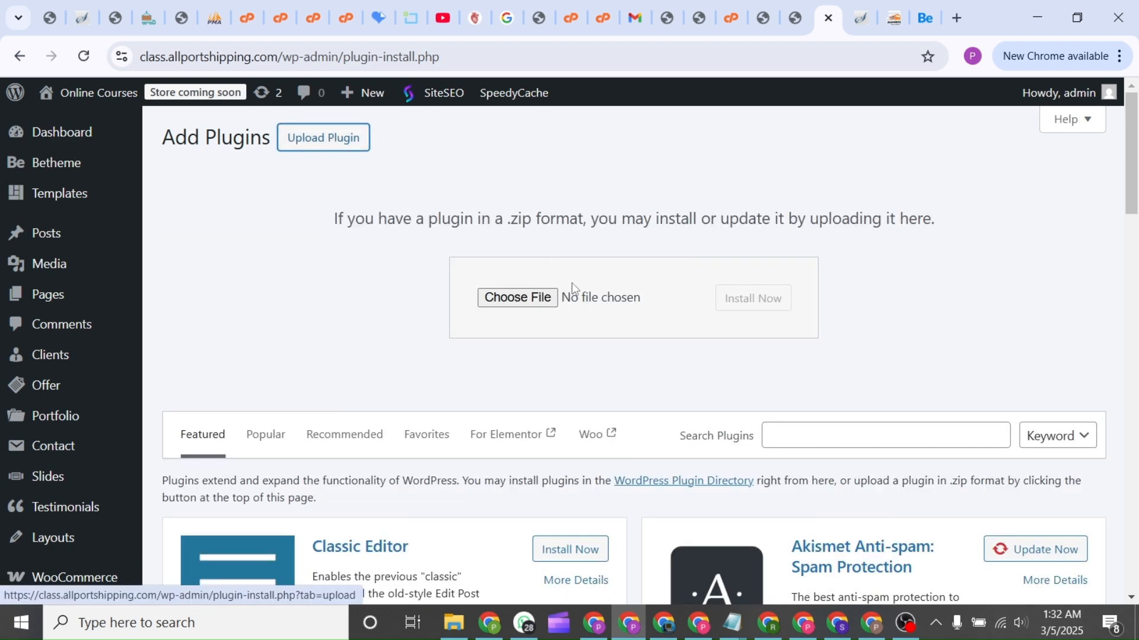
# Choose elementor-pro.zip from the elementorpro-3270 folder in Downloads as the plugin file to upload
pyautogui.click(542, 302)
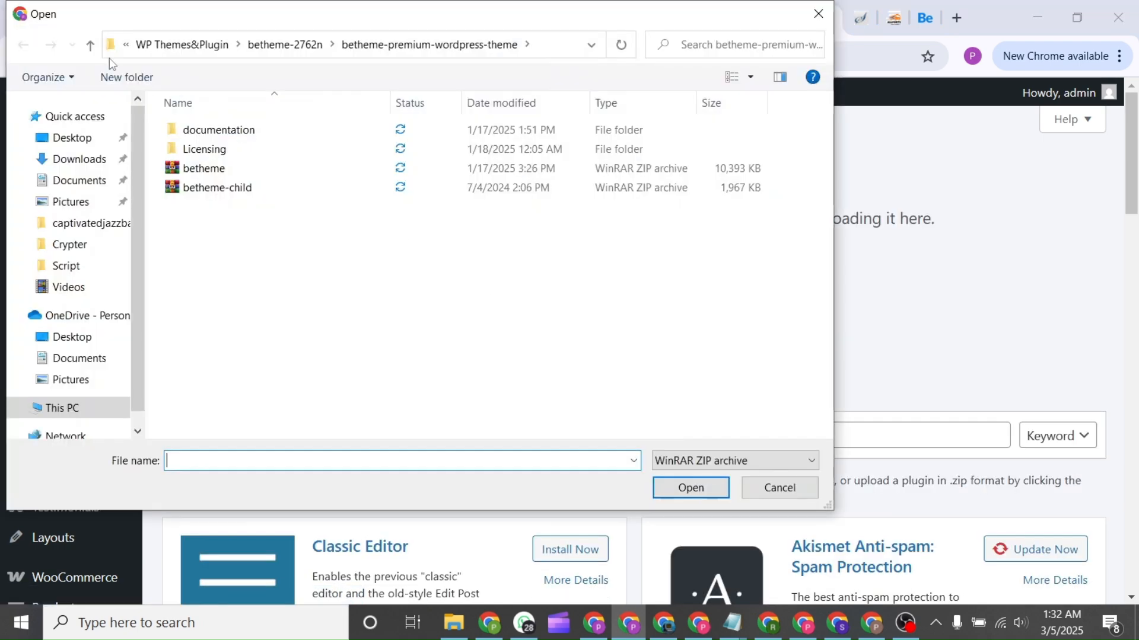
pyautogui.click(76, 181)
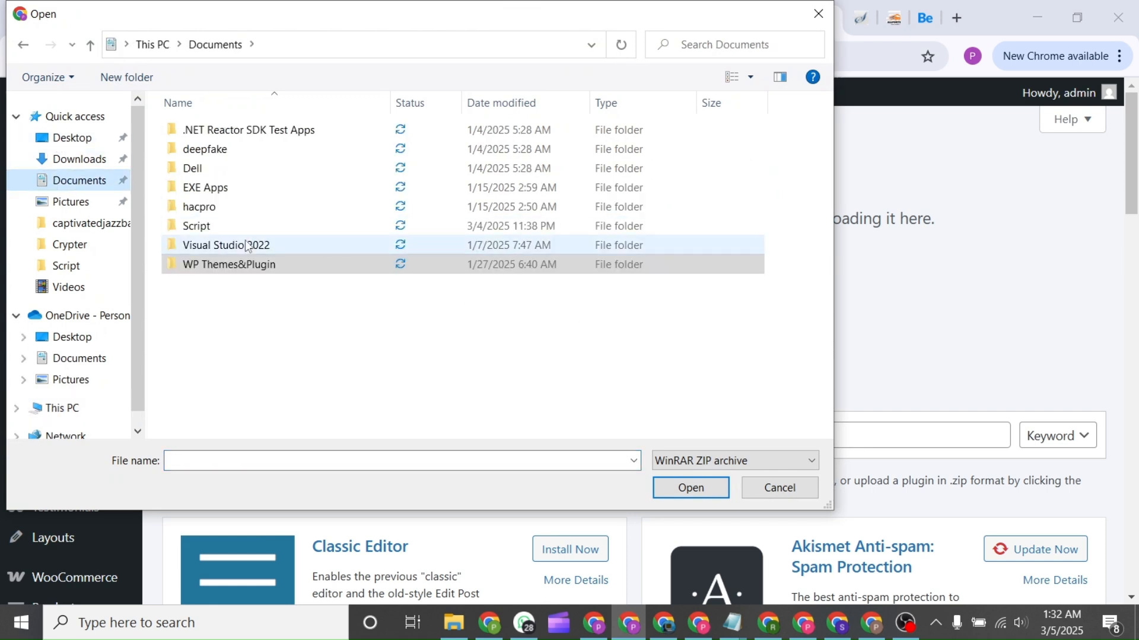
pyautogui.click(102, 158)
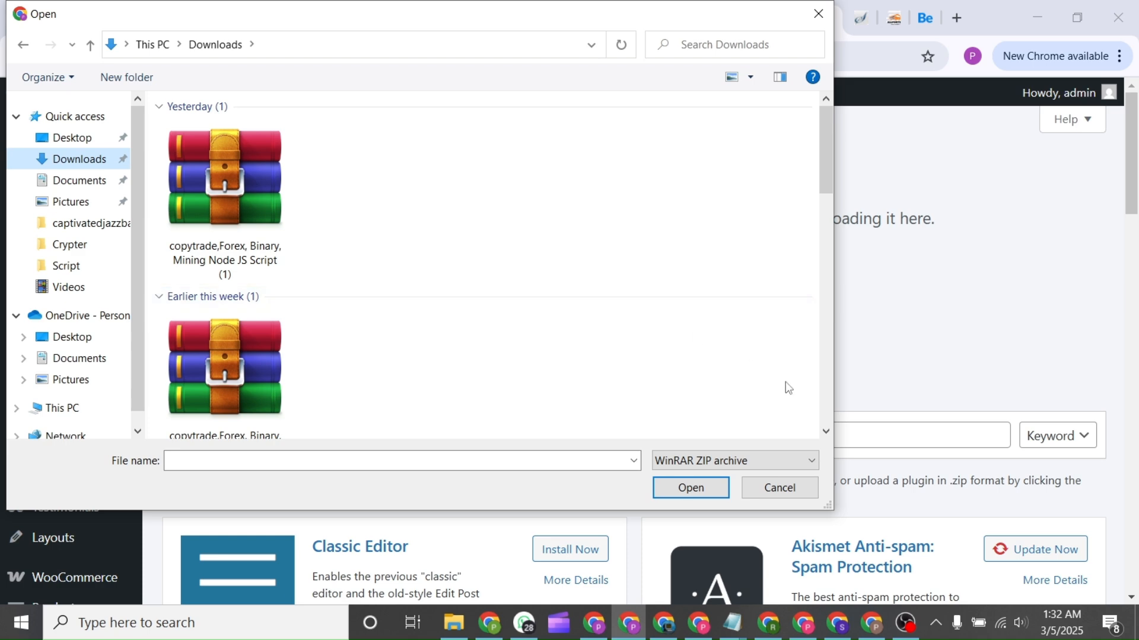
pyautogui.click(827, 432)
pyautogui.click(825, 431)
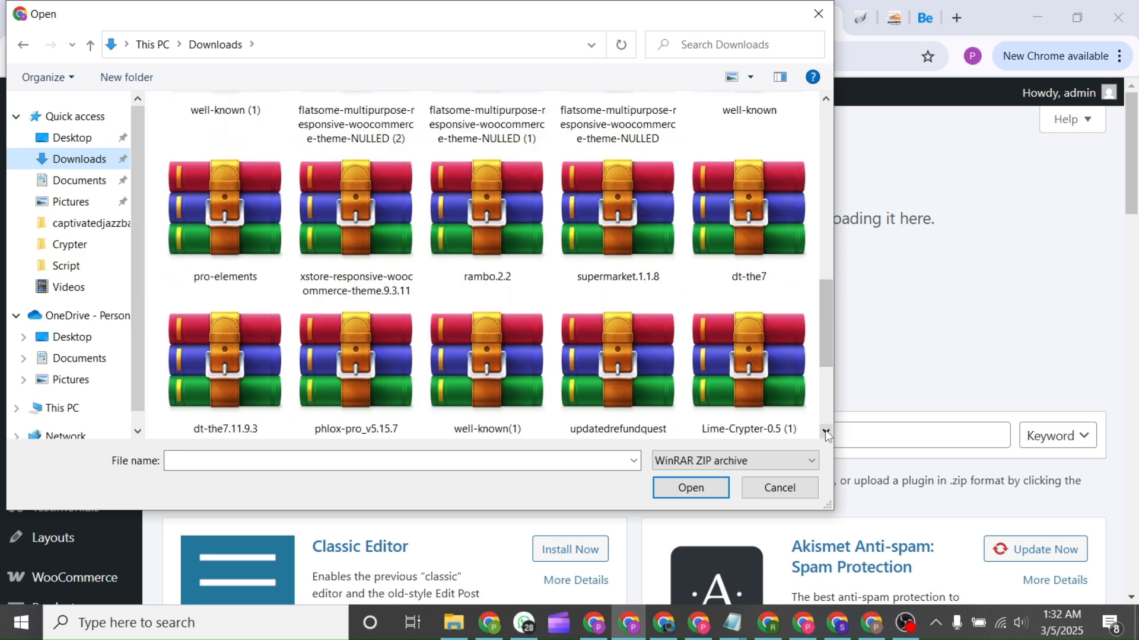
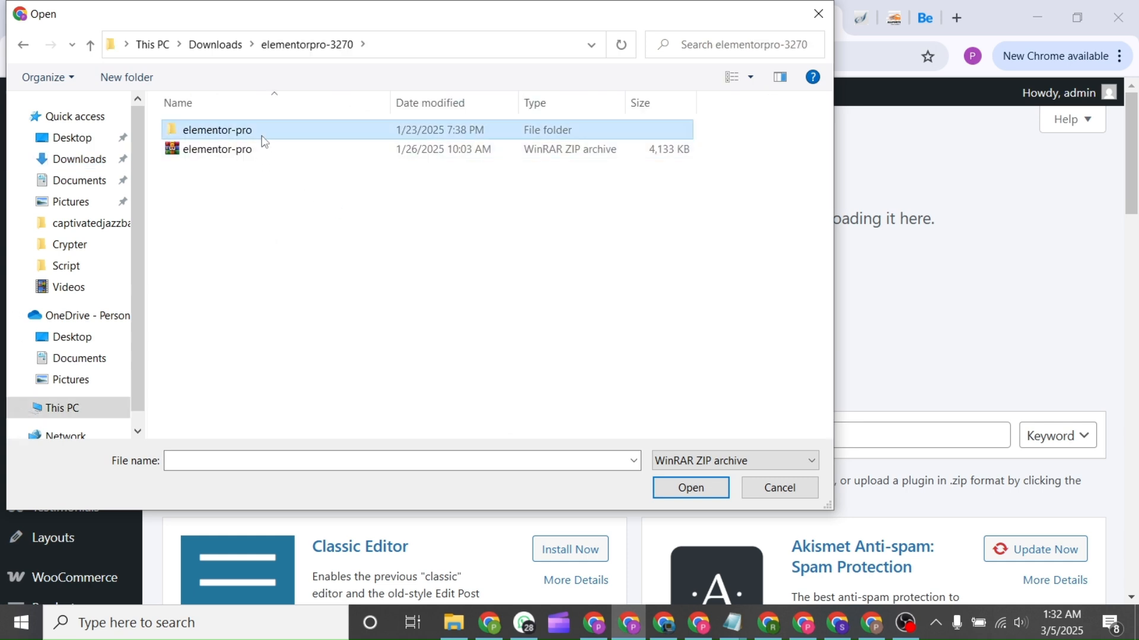
pyautogui.click(308, 44)
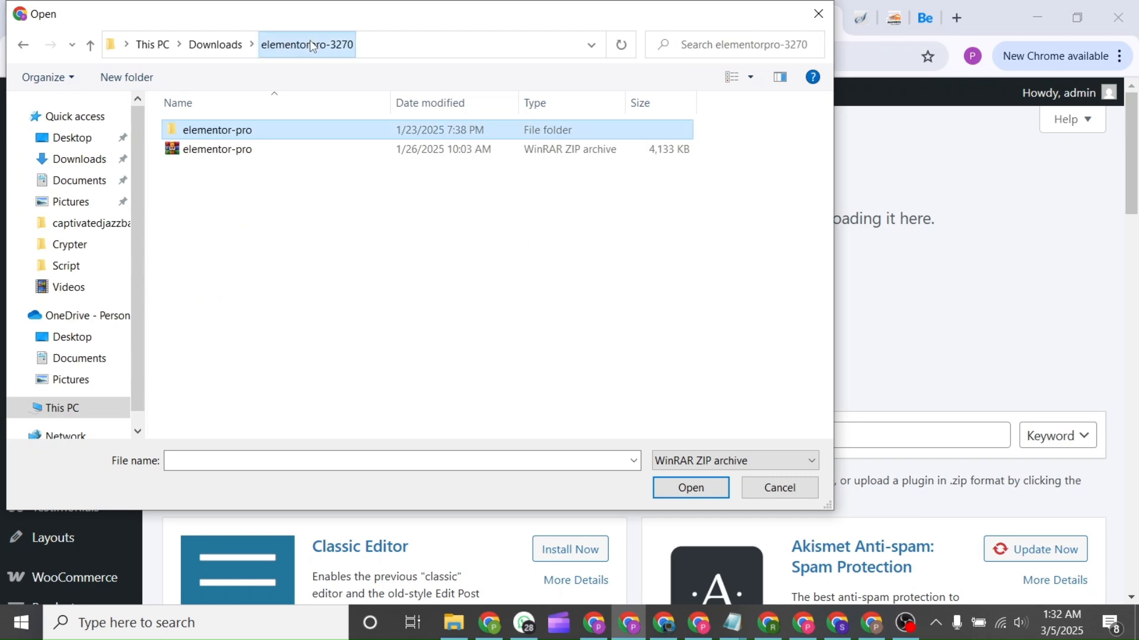
pyautogui.doubleClick(277, 152)
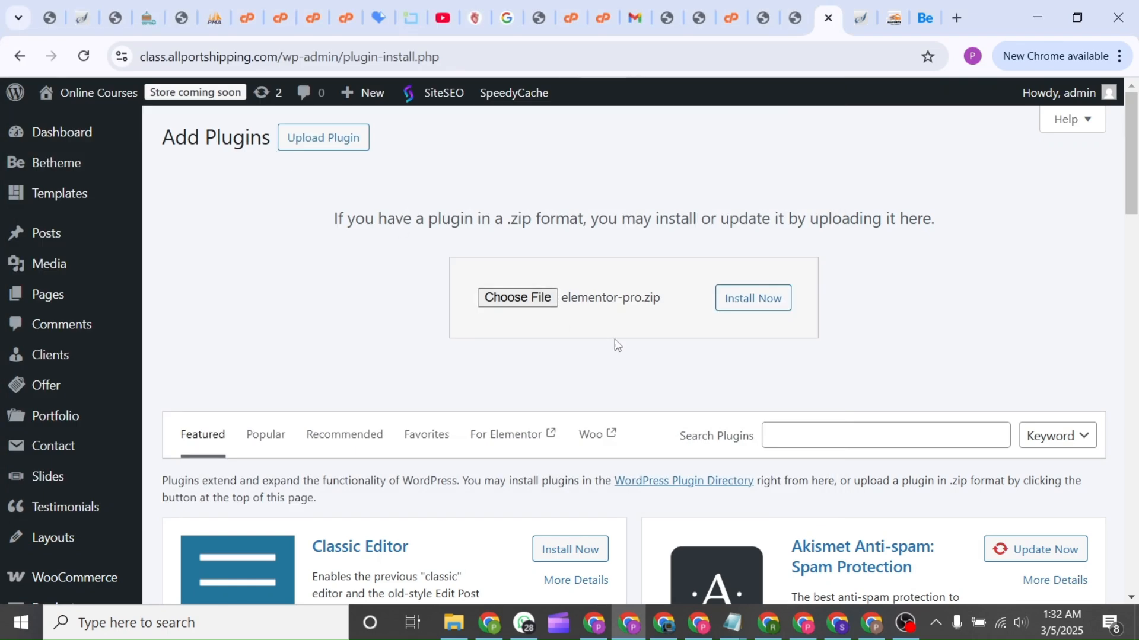
# Install the selected elementor-pro.zip plugin and activate it
pyautogui.click(724, 315)
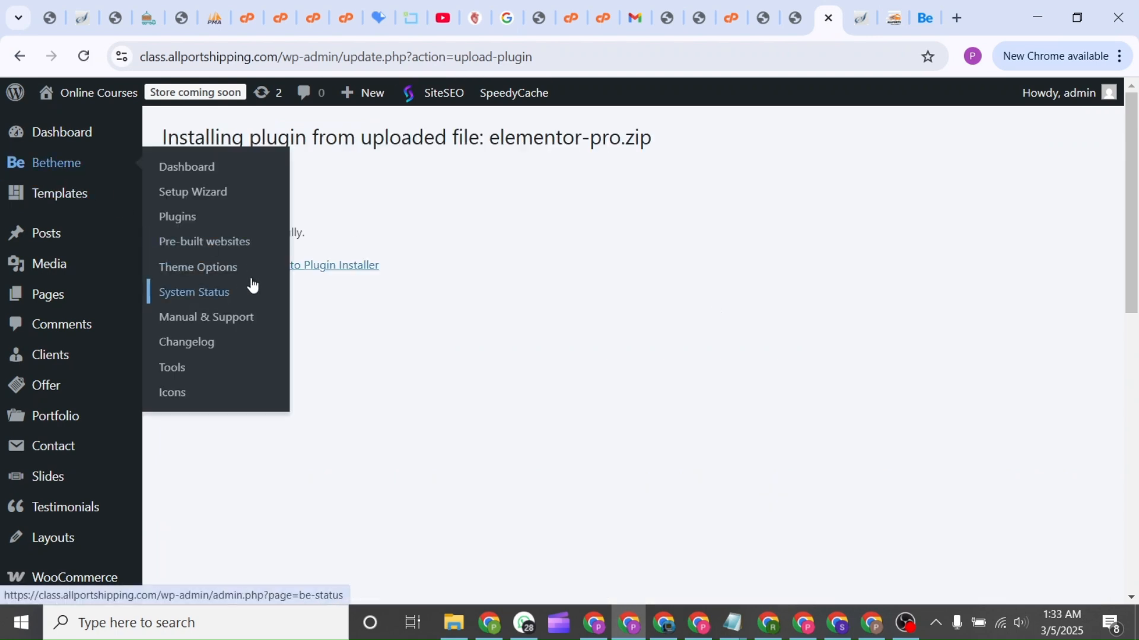
pyautogui.click(222, 267)
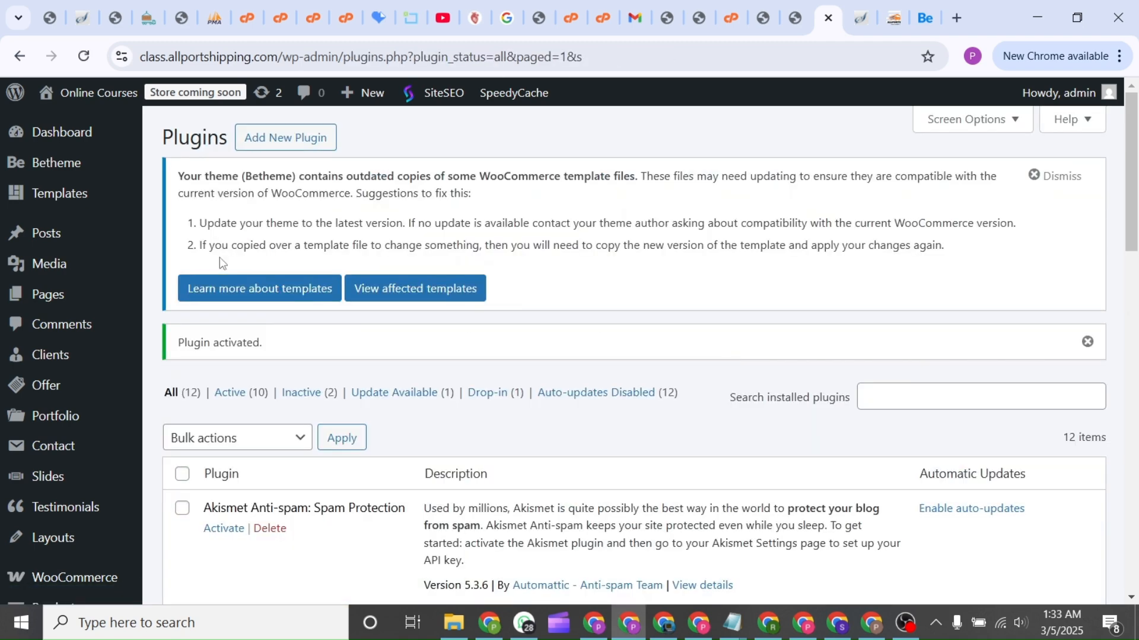
pyautogui.scroll(-3, 625, 405)
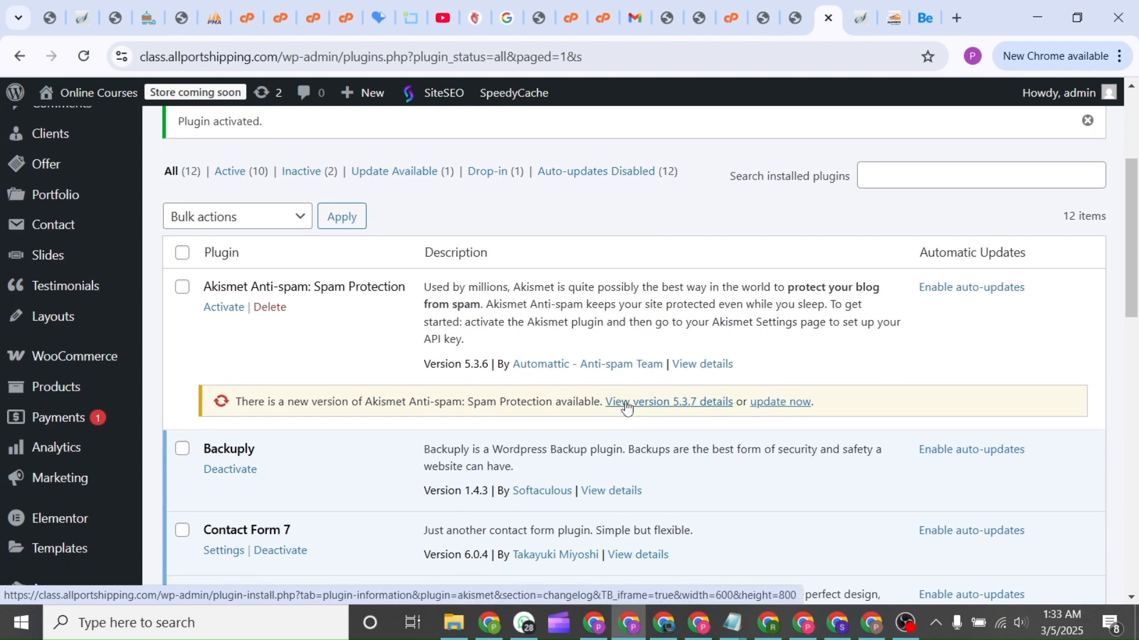
# Visit the site's homepage, open it for editing with Elementor and skip the AI notification
pyautogui.moveTo(101, 252)
pyautogui.moveTo(83, 98)
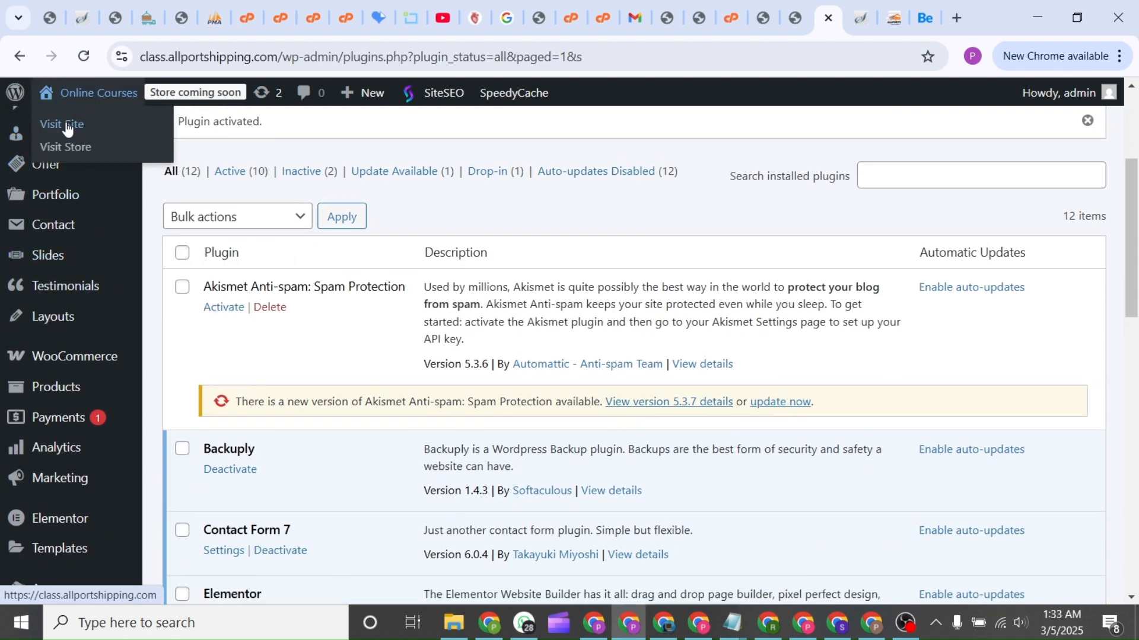
pyautogui.click(67, 126)
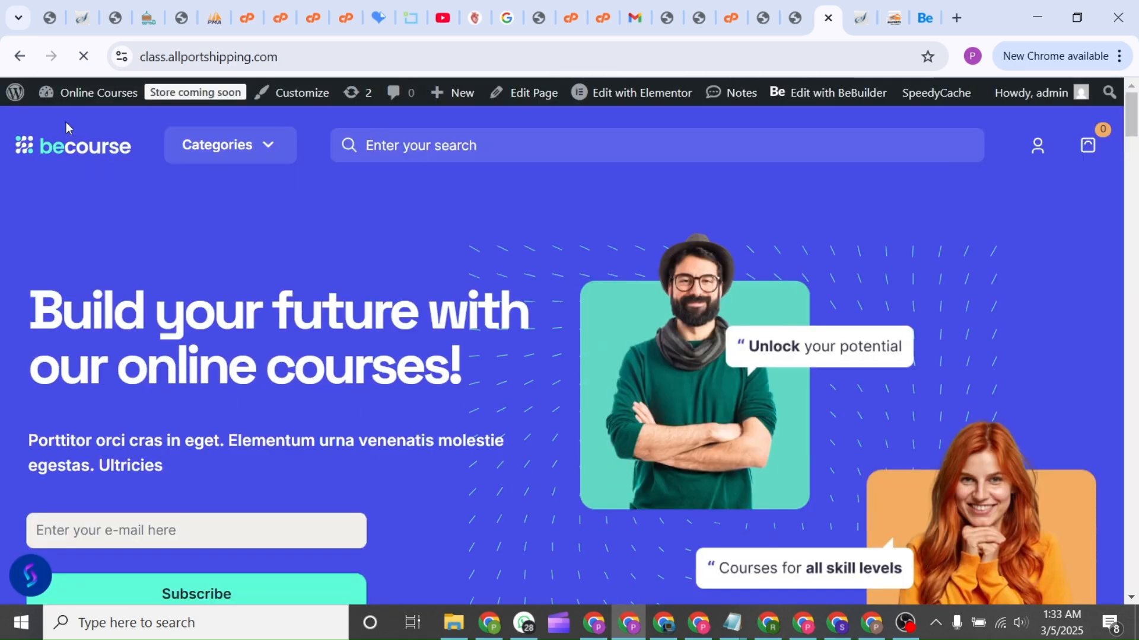
pyautogui.moveTo(638, 98)
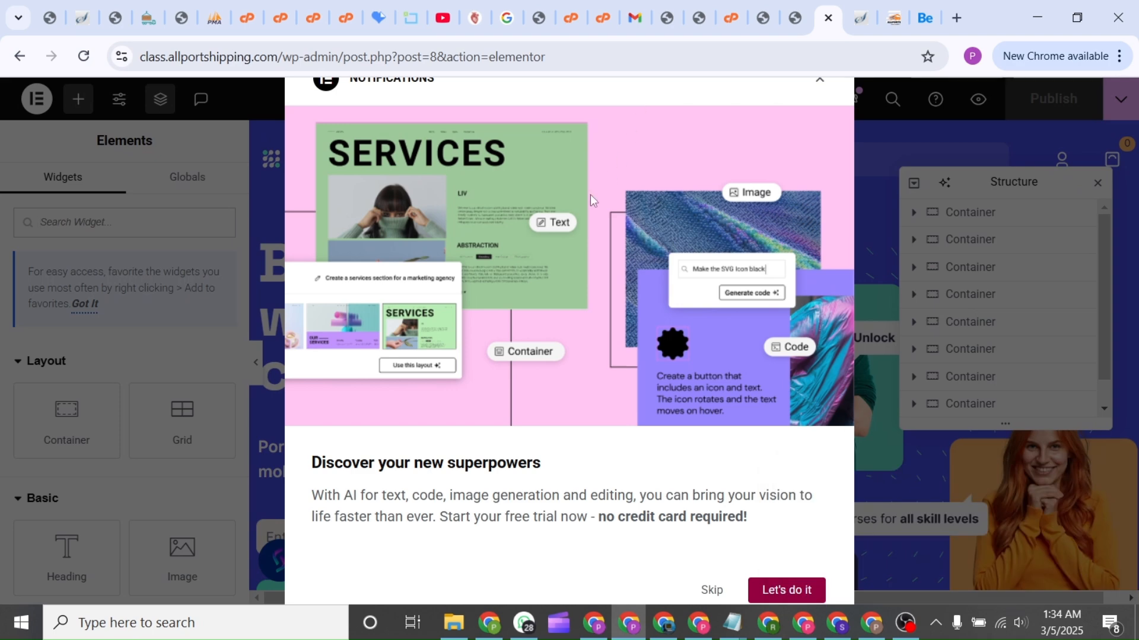
pyautogui.click(712, 590)
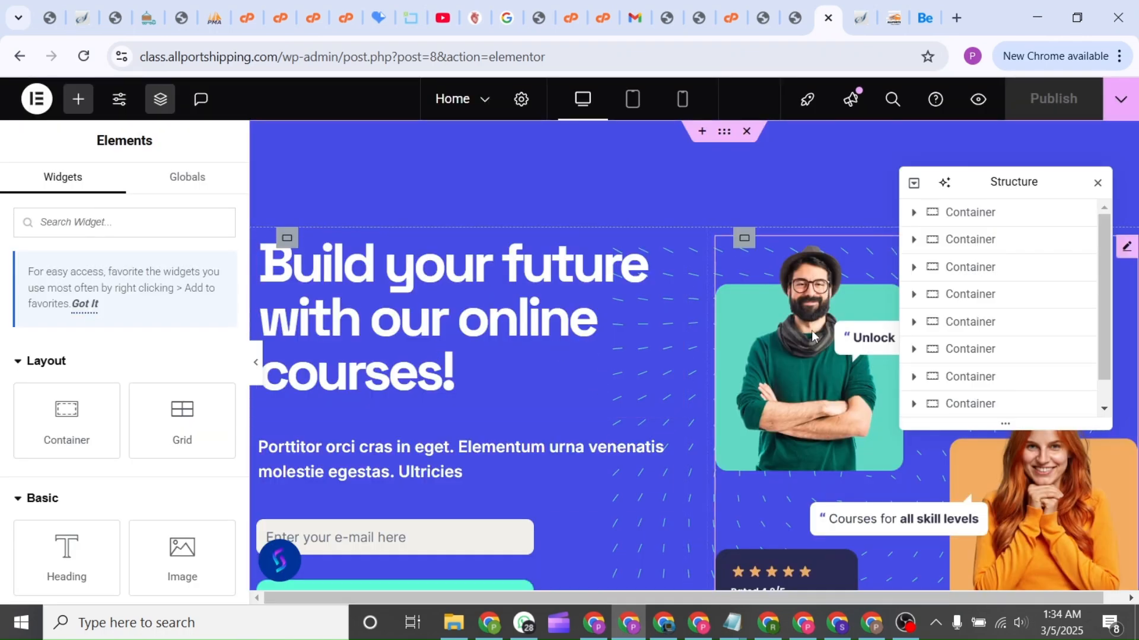
pyautogui.click(460, 273)
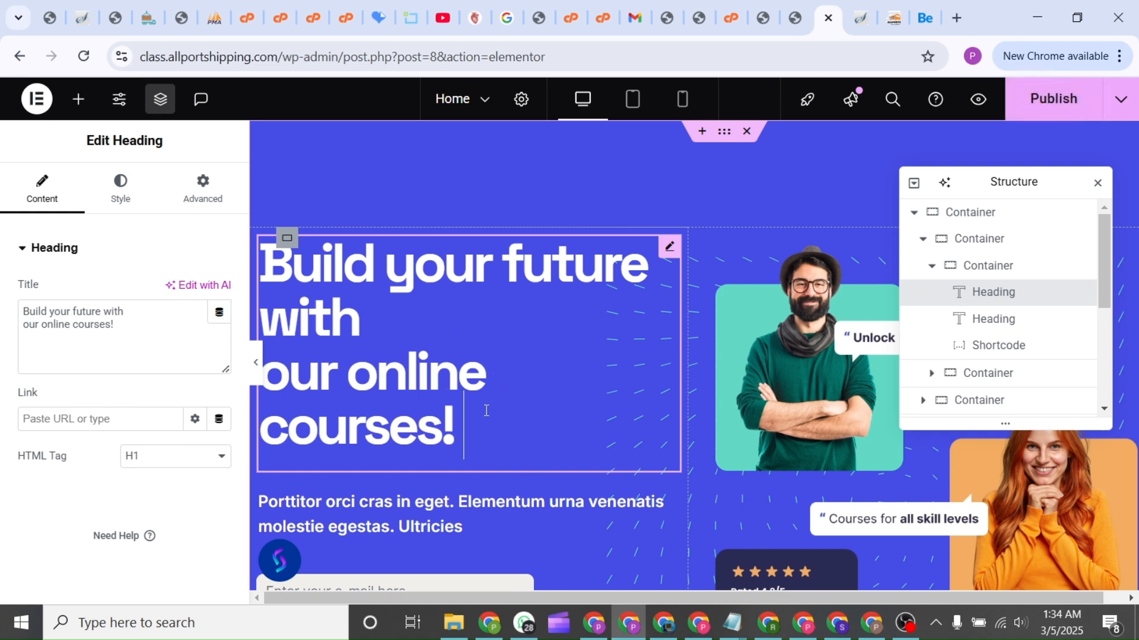
pyautogui.write('@')
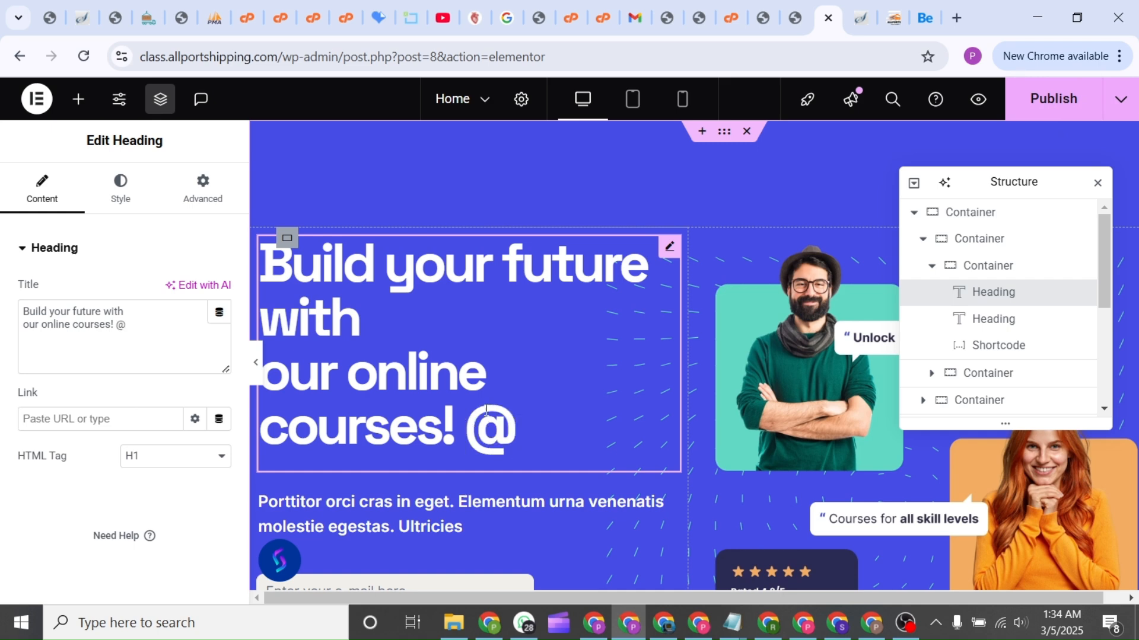
pyautogui.write('PNGS')
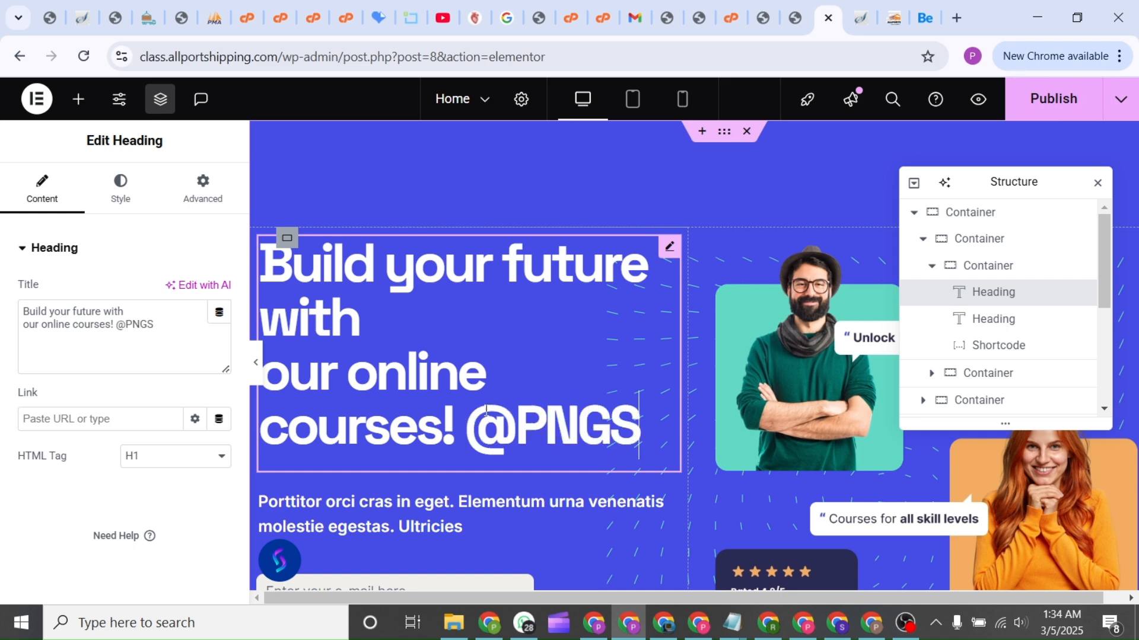
pyautogui.write('Tech')
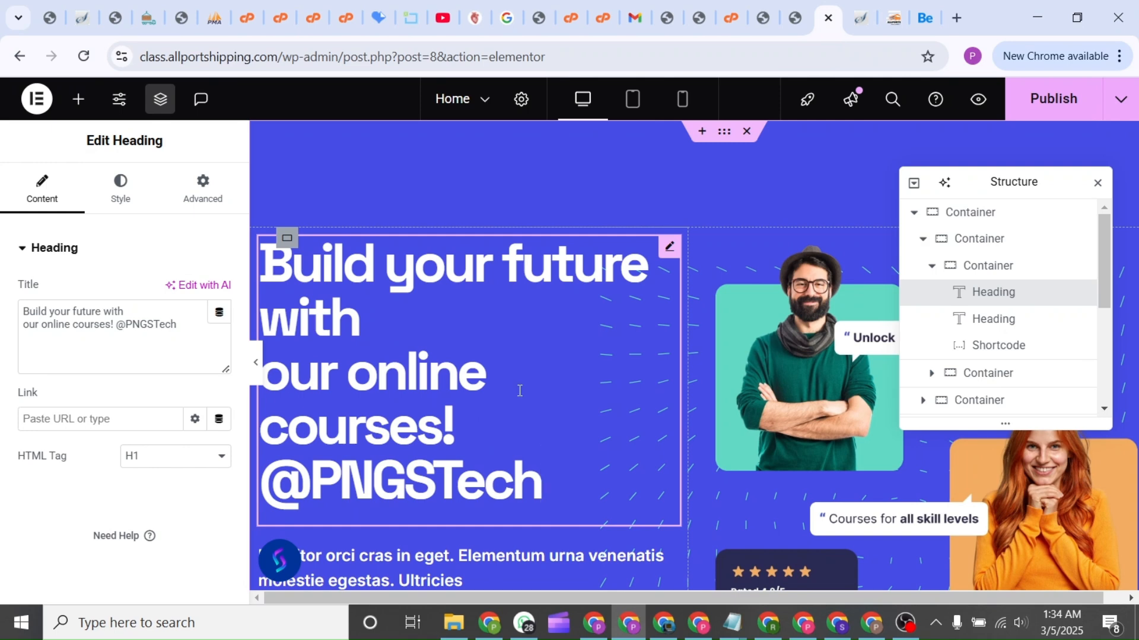
# Move the placeholder paragraph under the hero heading to below the e-mail subscription form
pyautogui.click(828, 347)
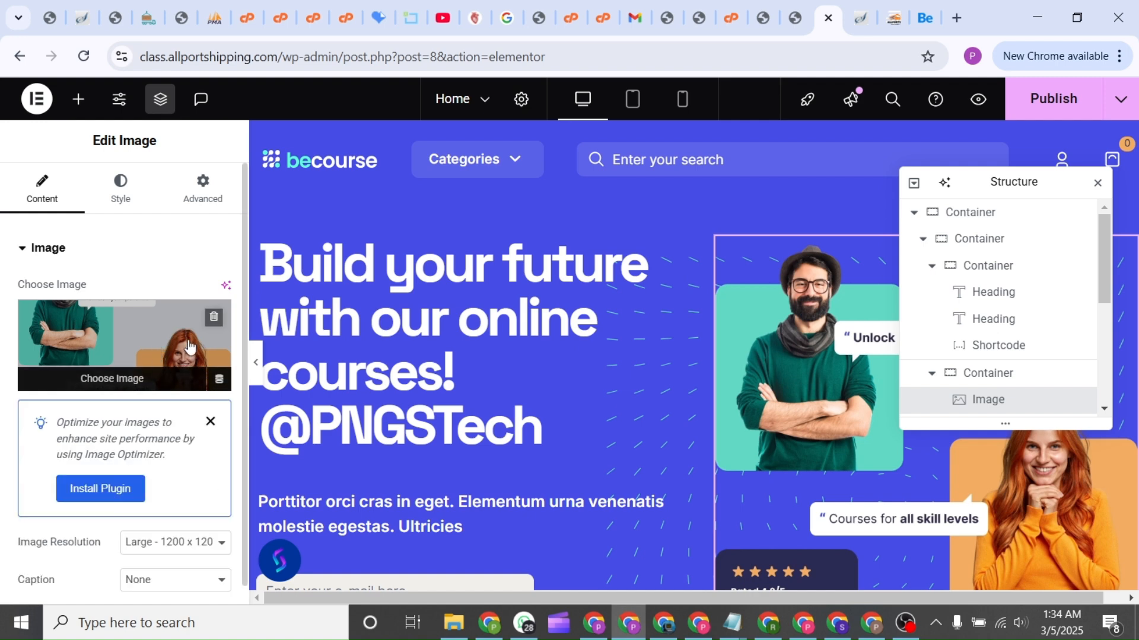
pyautogui.click(484, 507)
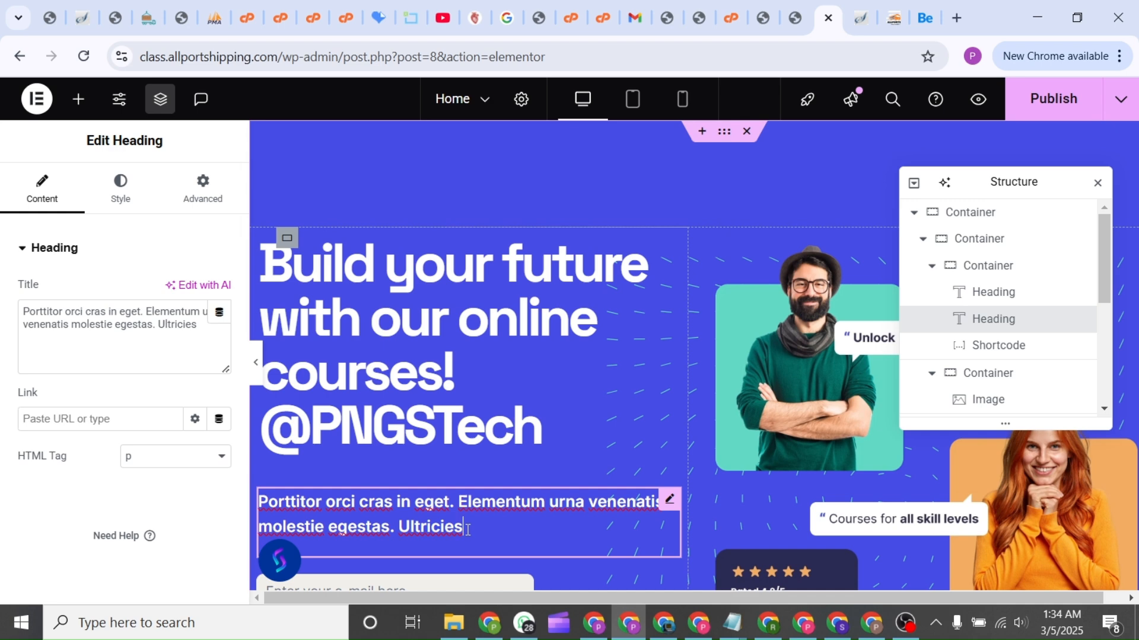
pyautogui.moveTo(466, 530); pyautogui.dragTo(441, 520)
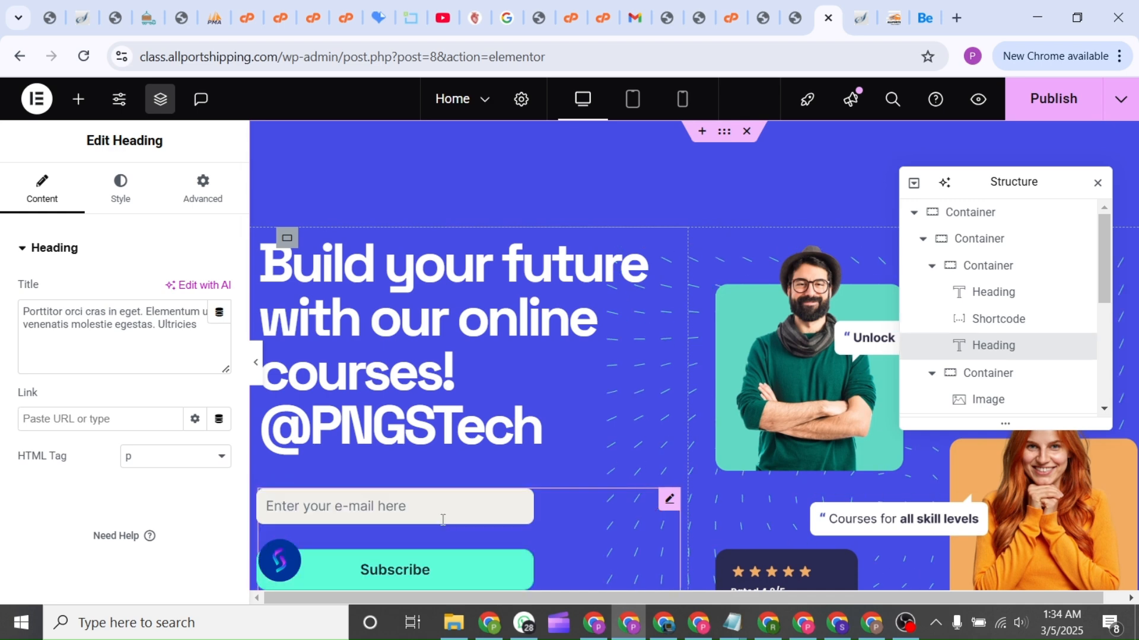
# Undo the last move and set the hero subheading to "We provide the best explained and complete crash course of any course you want to enroll for."
pyautogui.hotkey('ctrl', 'z')
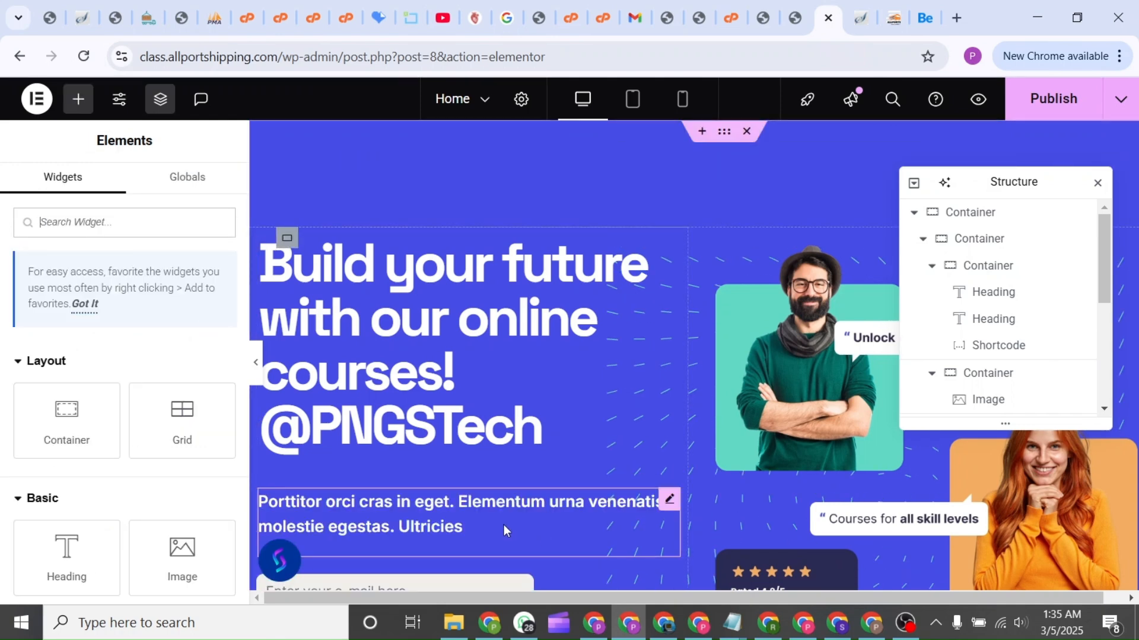
pyautogui.click(482, 502)
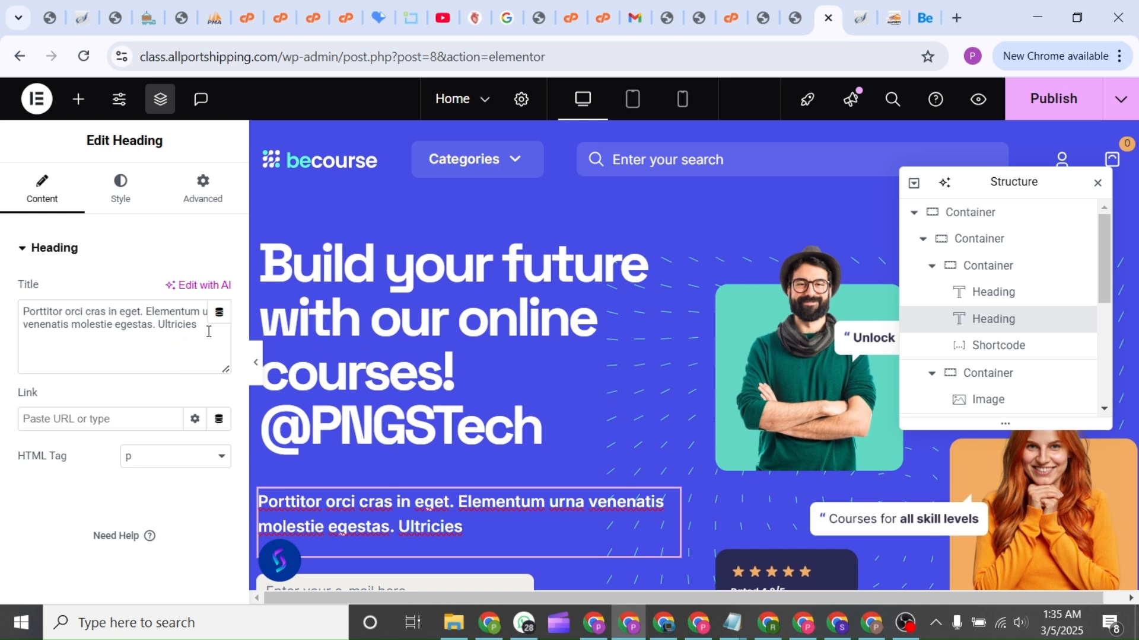
pyautogui.moveTo(197, 325); pyautogui.dragTo(23, 311)
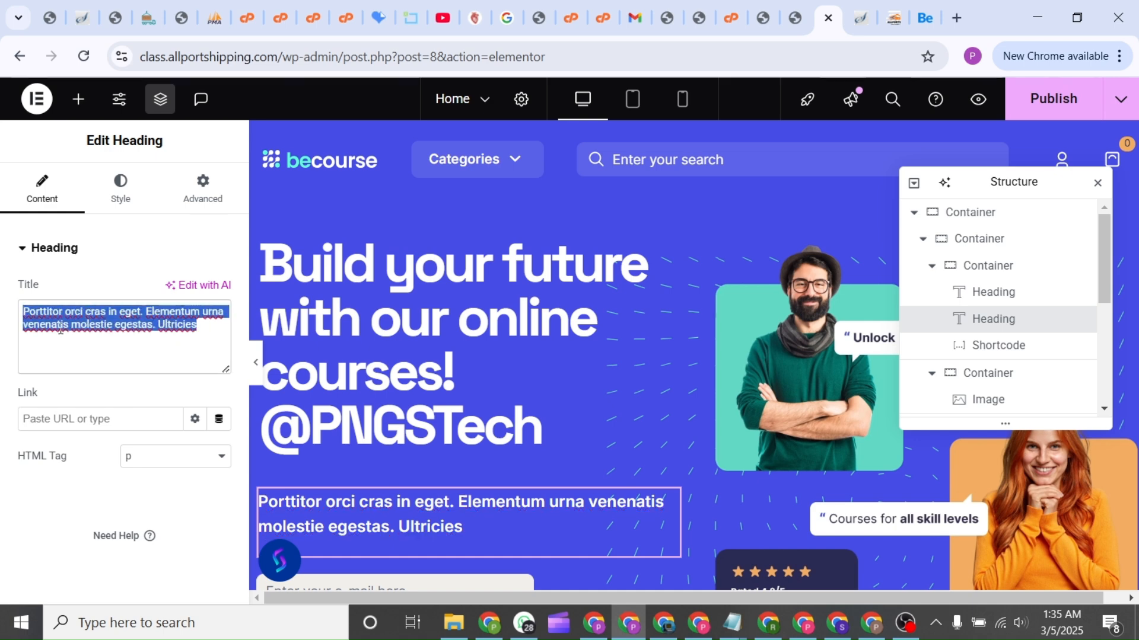
pyautogui.write('We')
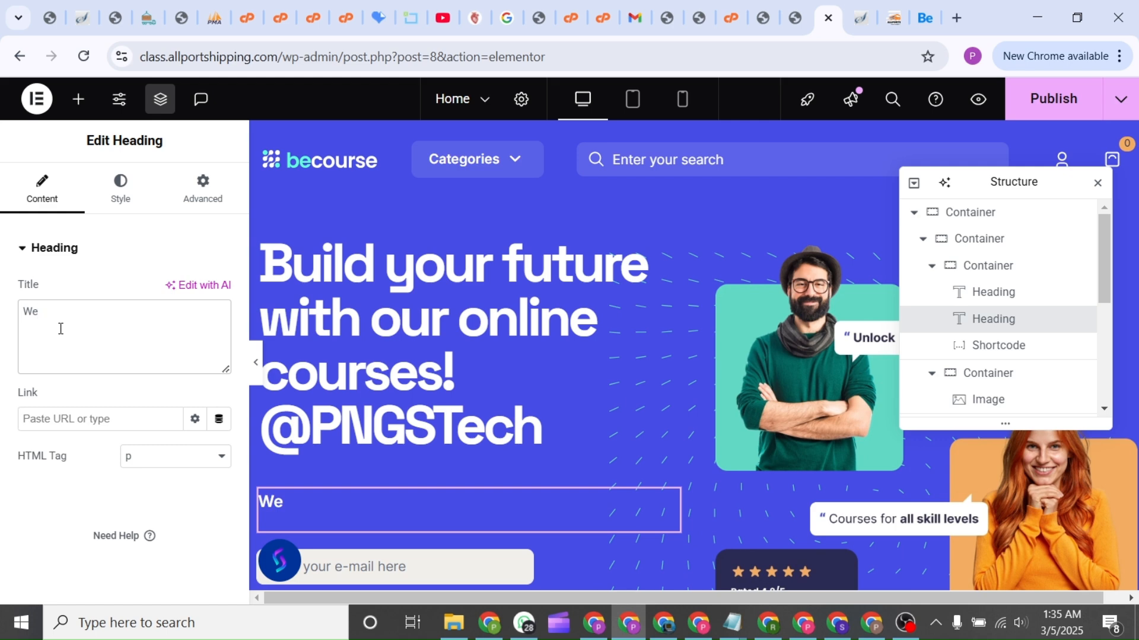
pyautogui.write(' provide the bs')
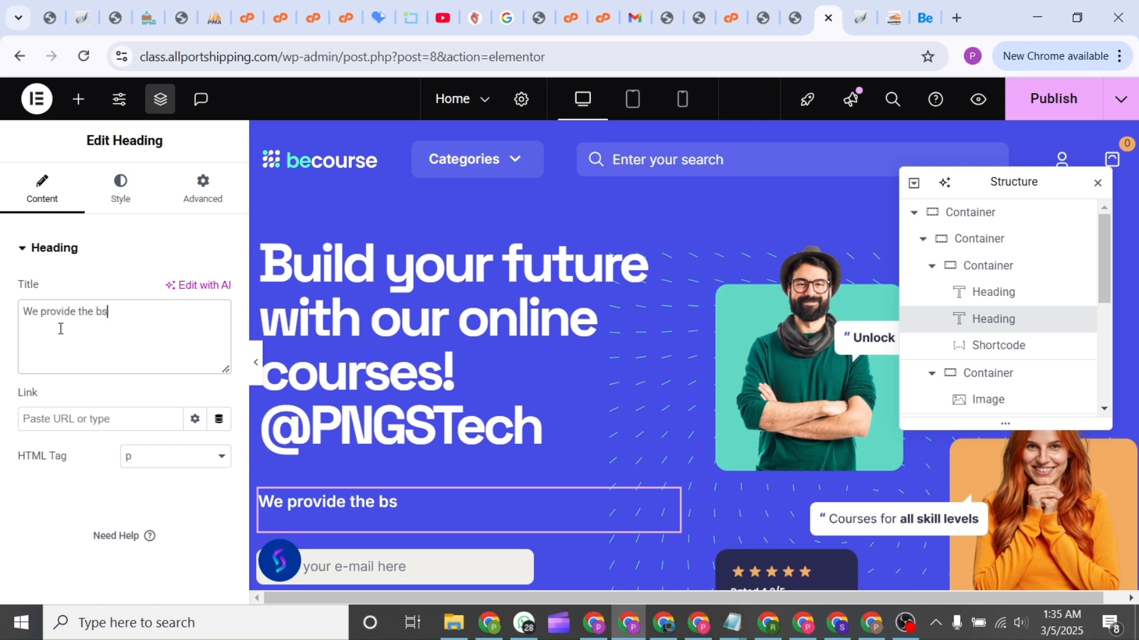
pyautogui.press('BackSpace')
pyautogui.write('est ')
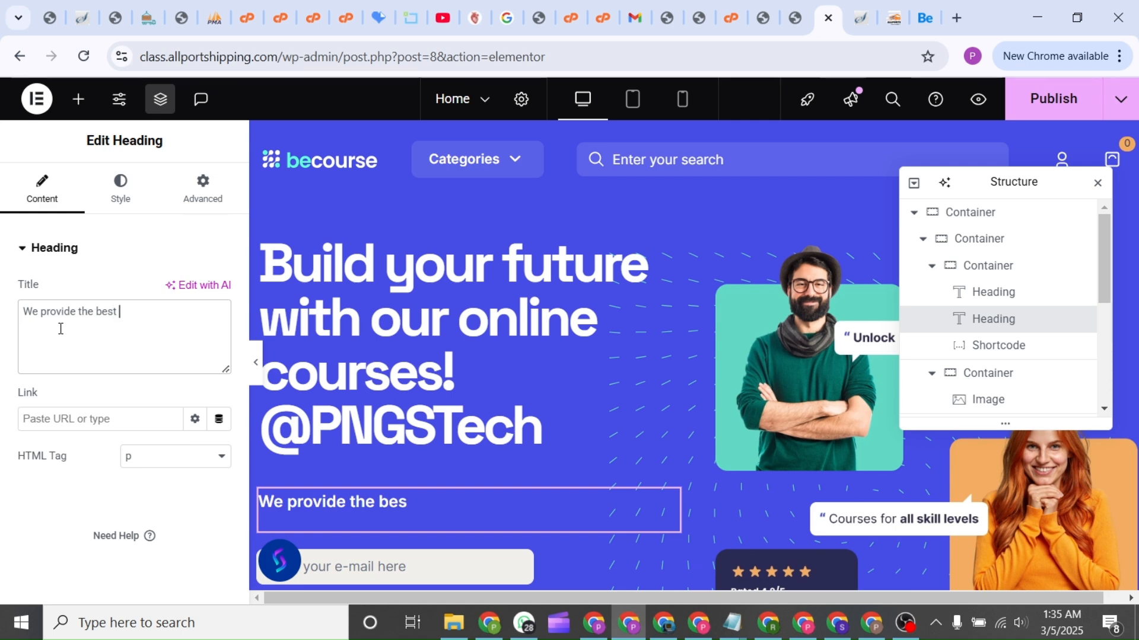
pyautogui.write('and')
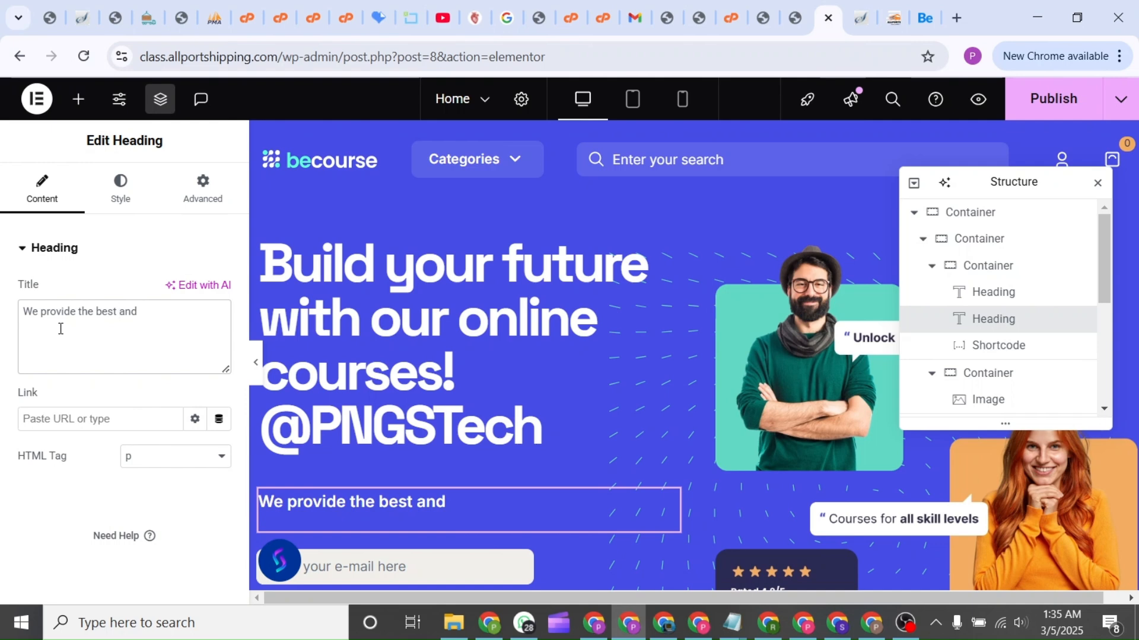
pyautogui.write('expl')
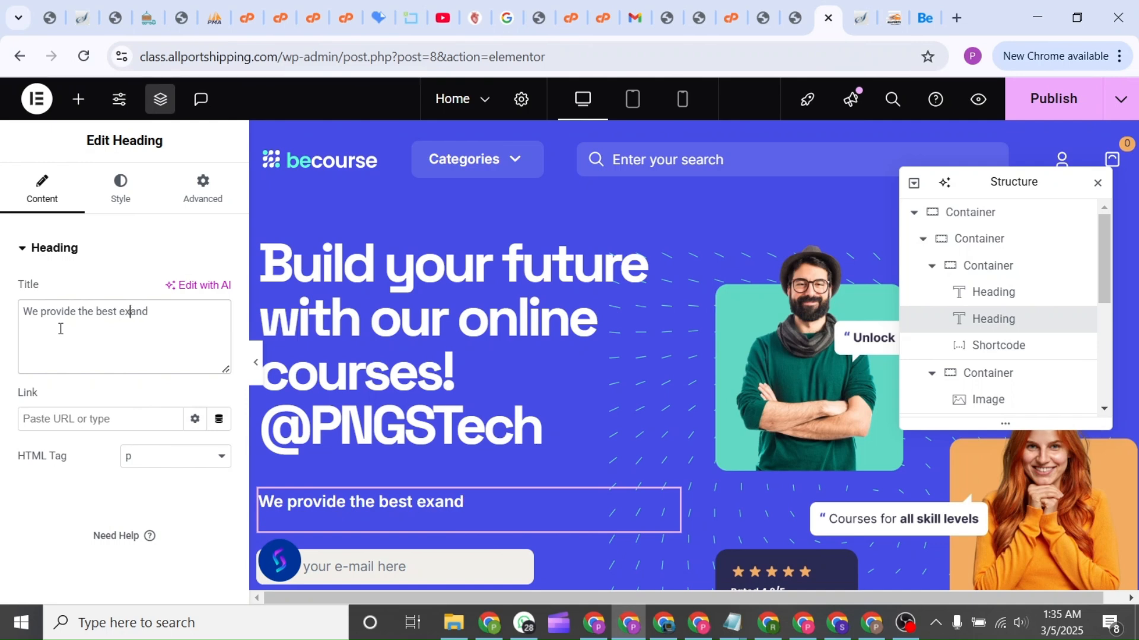
pyautogui.write('ia')
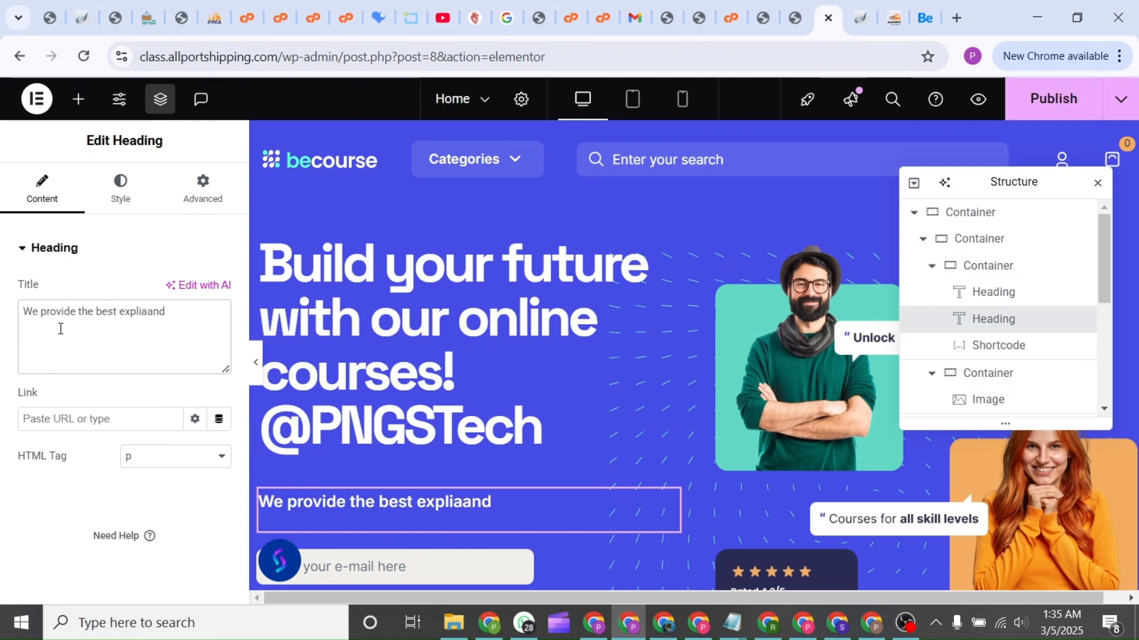
pyautogui.press('BackSpace')
pyautogui.press('BackSpace')
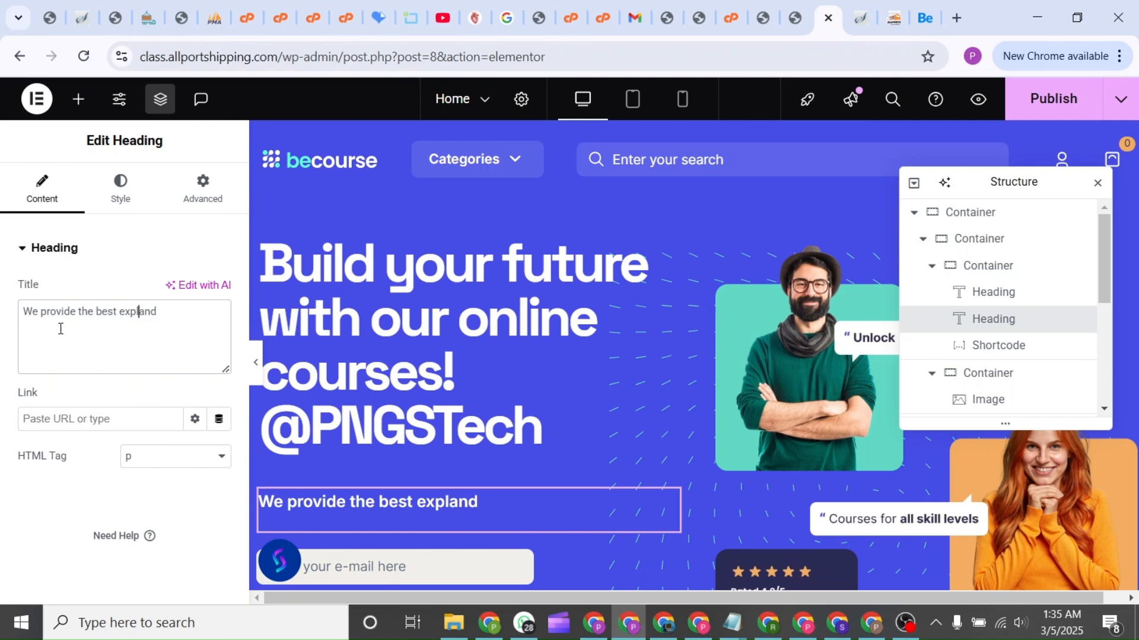
pyautogui.write('ained a')
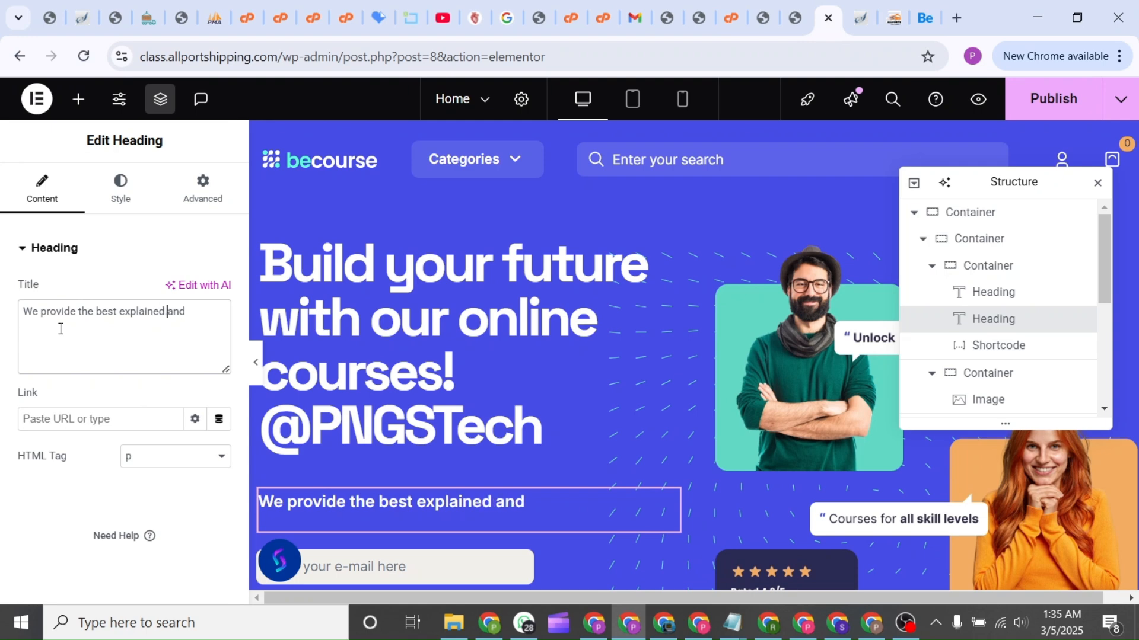
pyautogui.press('Right')
pyautogui.press('Right')
pyautogui.press('Right')
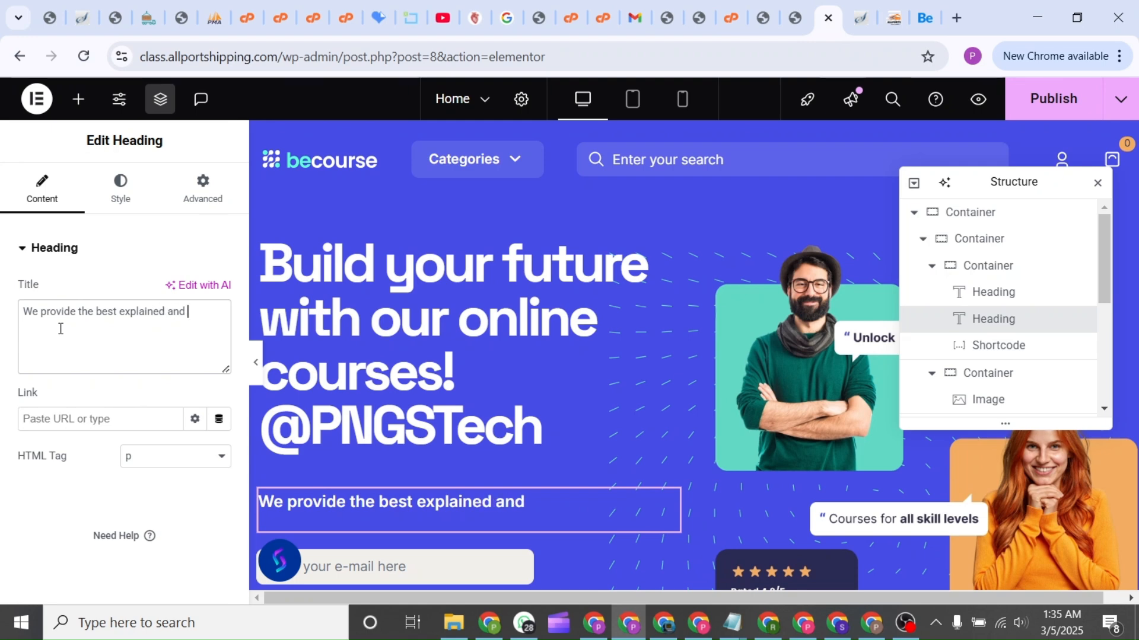
pyautogui.write('complete ')
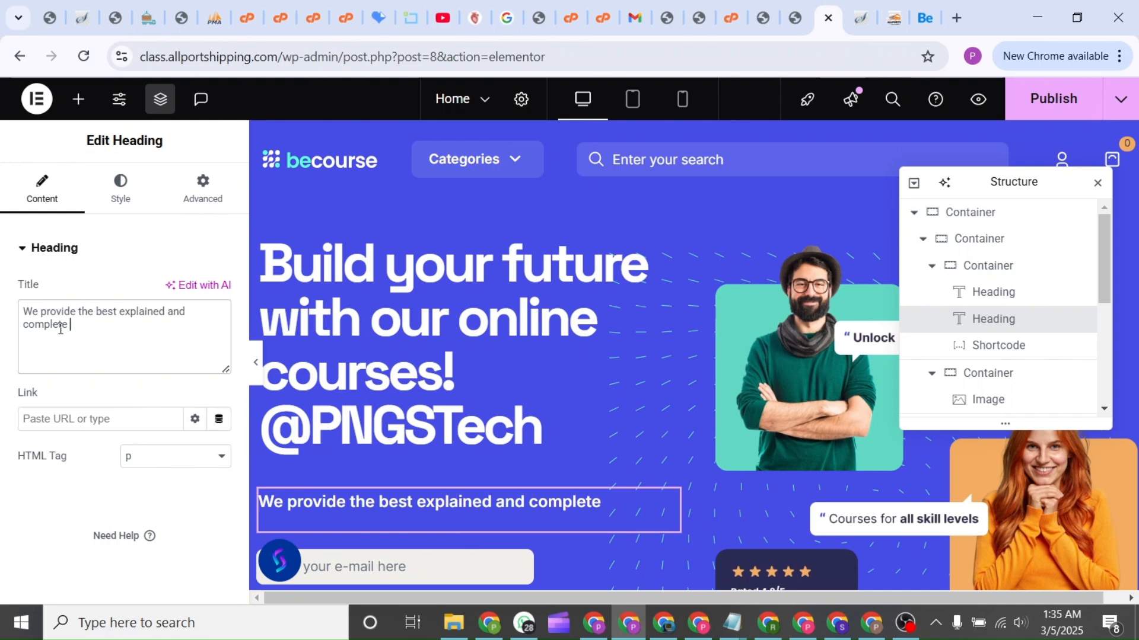
pyautogui.write('crash ')
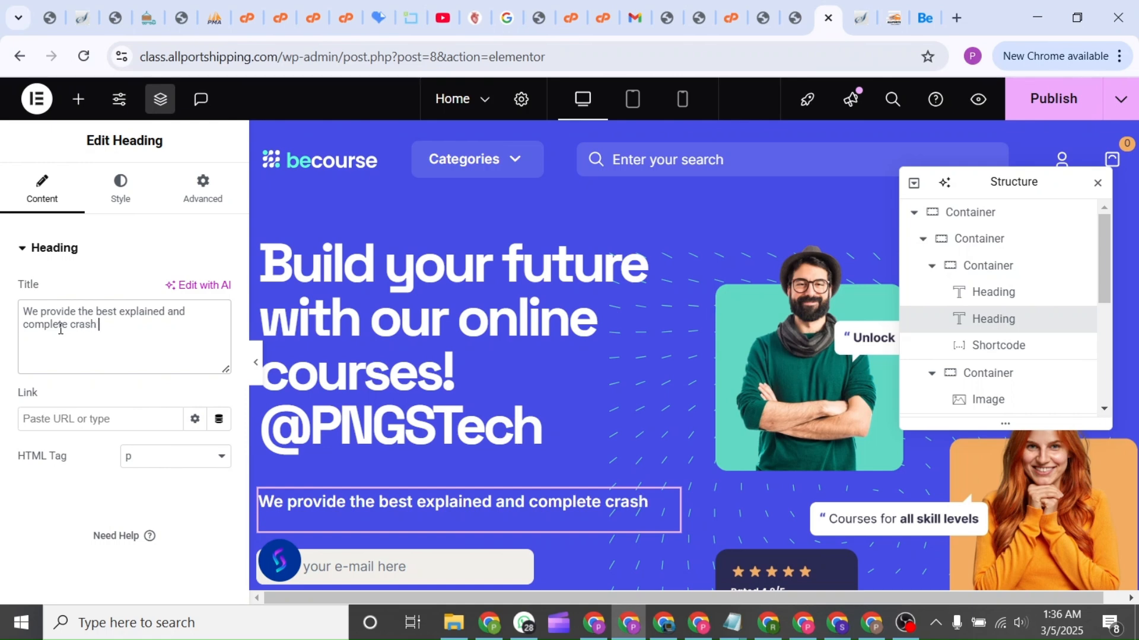
pyautogui.write('course')
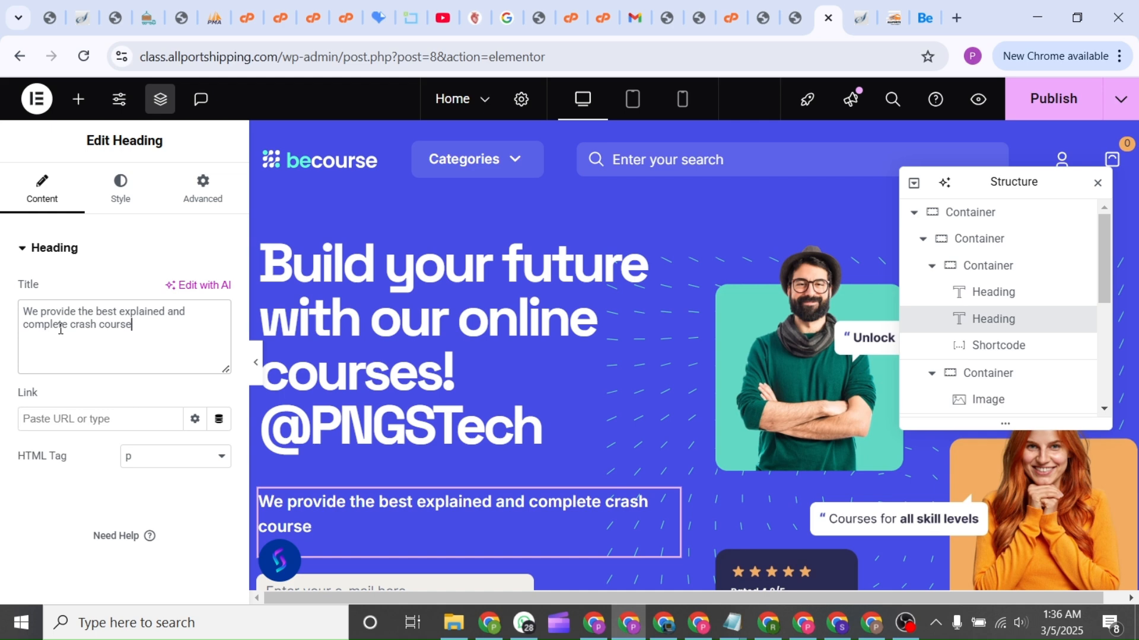
pyautogui.write(' of ')
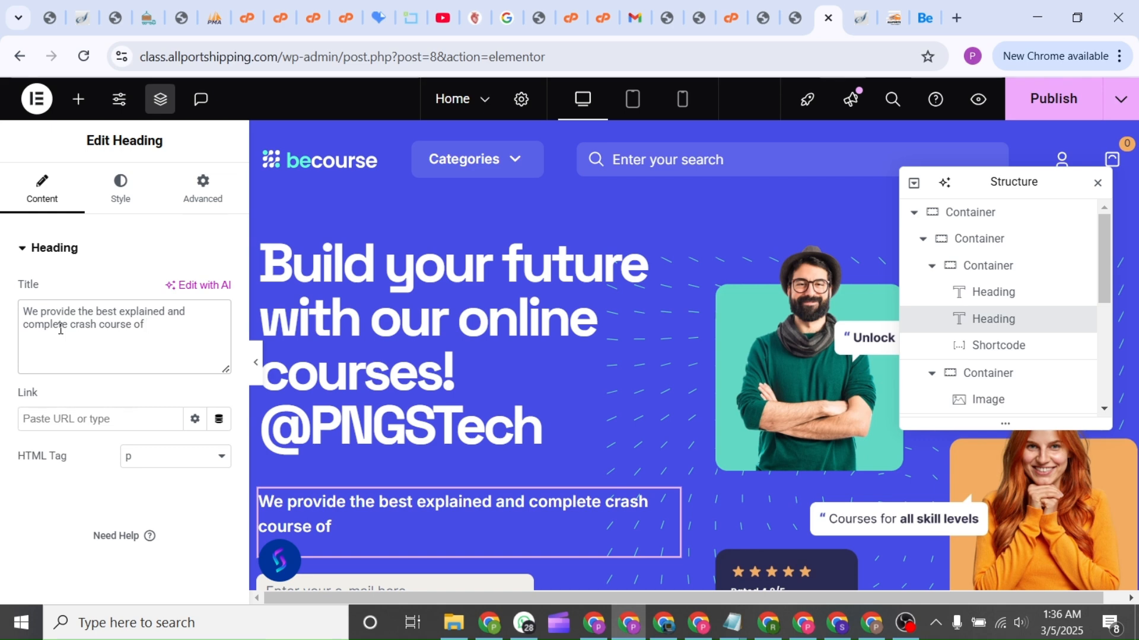
pyautogui.write('any ')
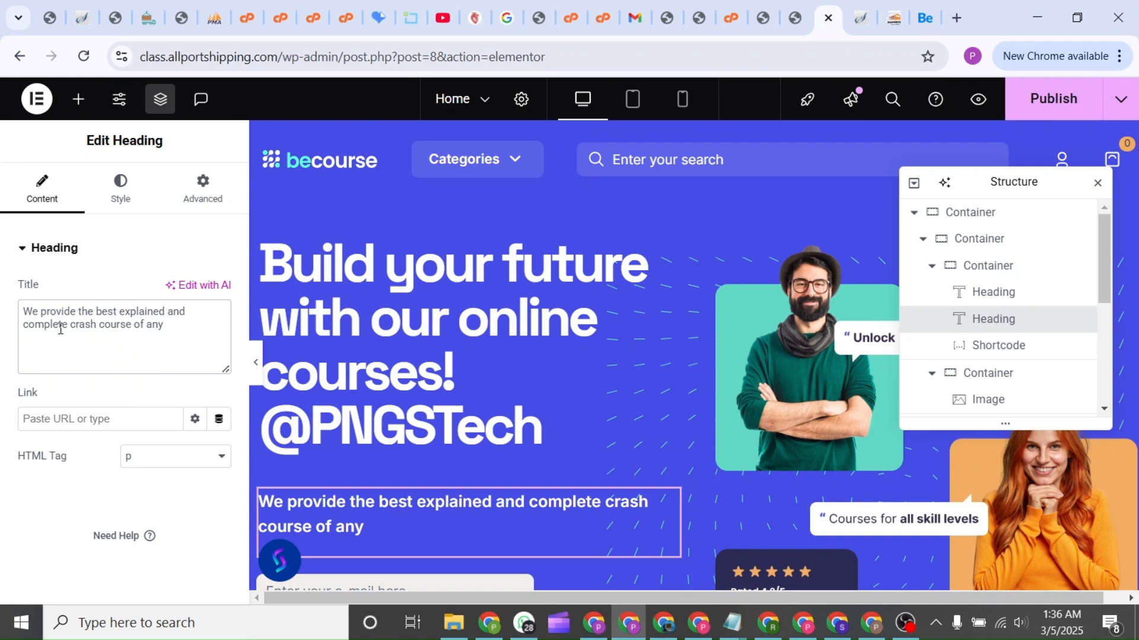
pyautogui.write('course')
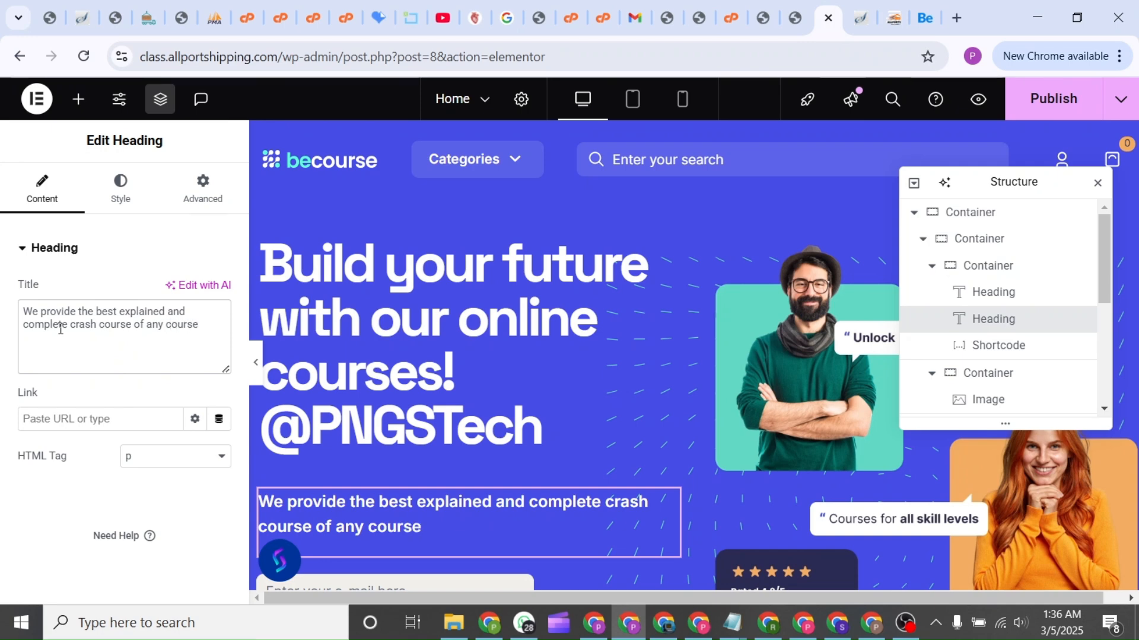
pyautogui.write('ou ')
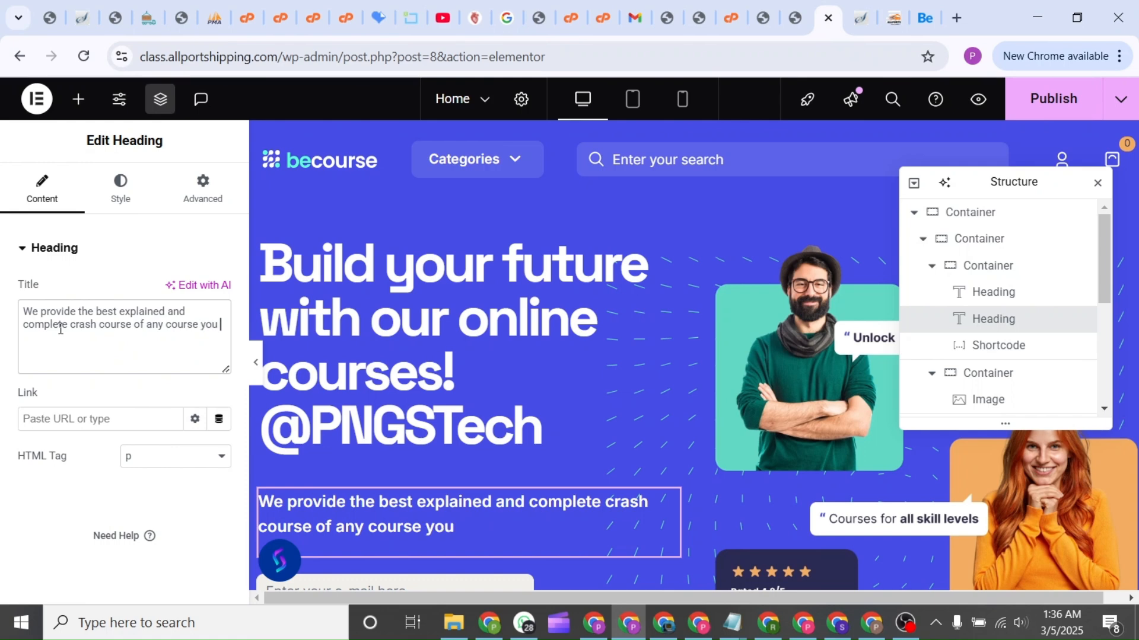
pyautogui.write('want to enr')
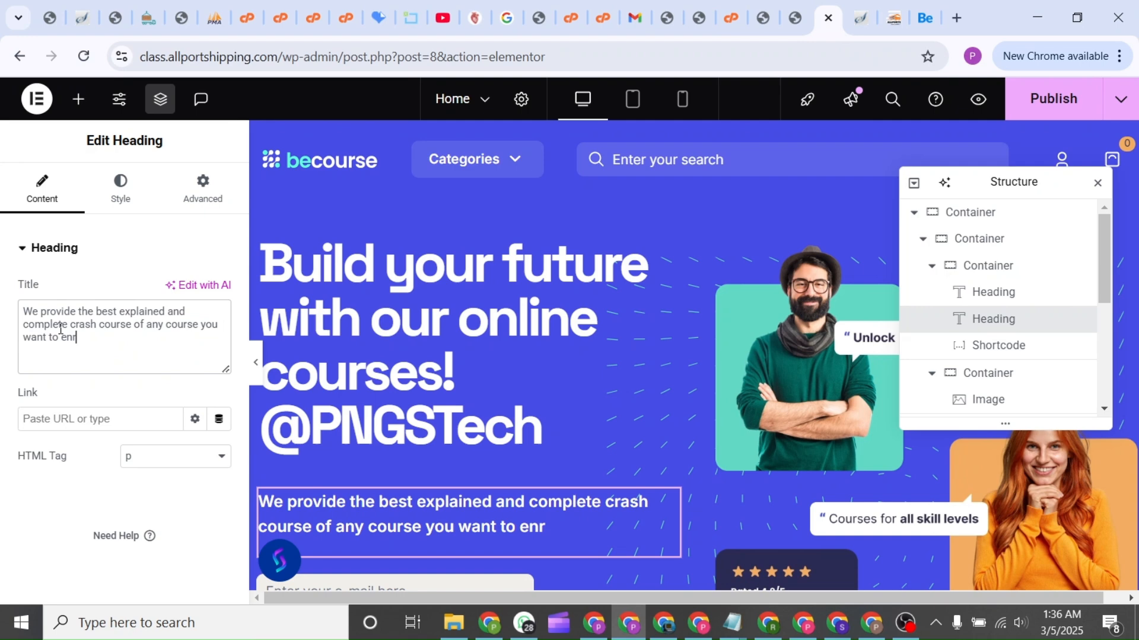
pyautogui.write('oll for.')
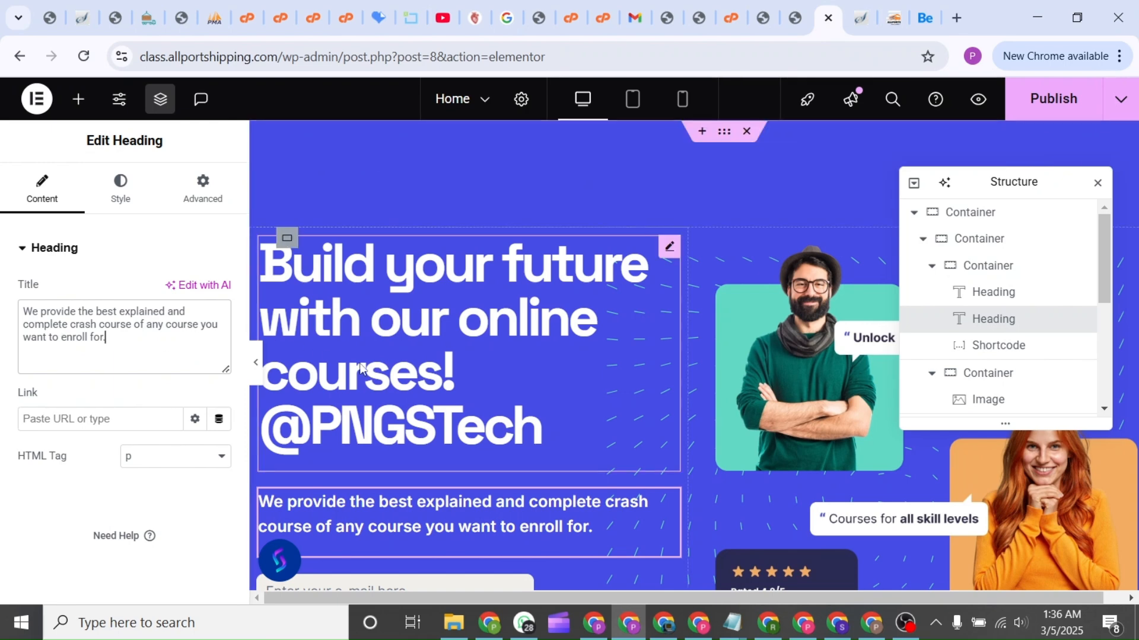
# Open the settings of the newsletter form shortcode below the hero subheading
pyautogui.scroll(-3, 360, 366)
pyautogui.click(363, 405)
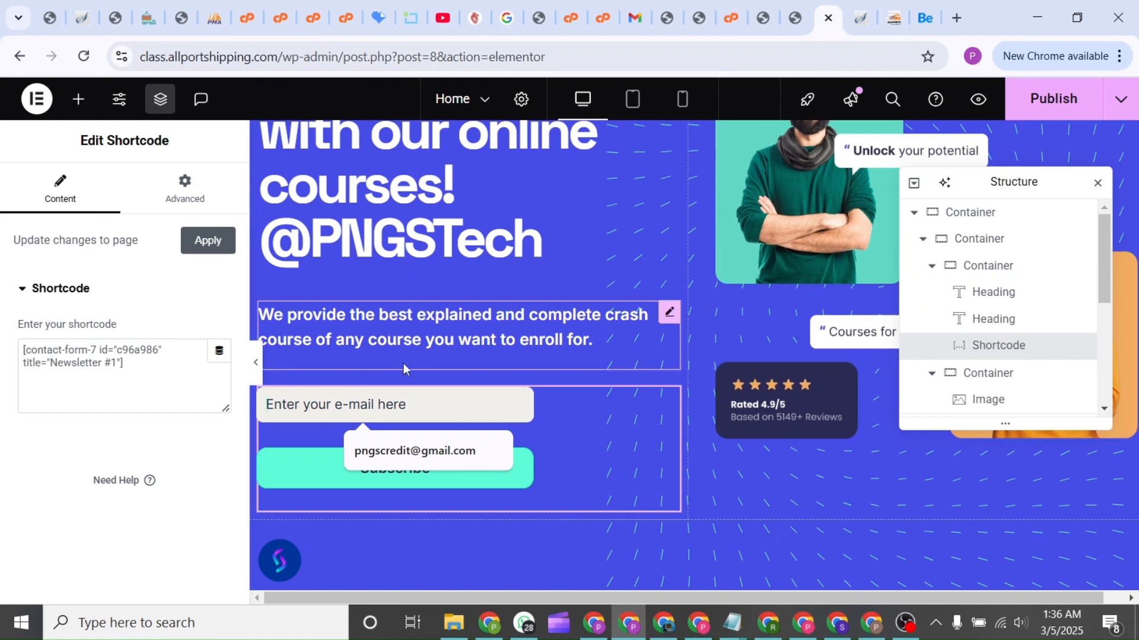
pyautogui.scroll(-5, 858, 484)
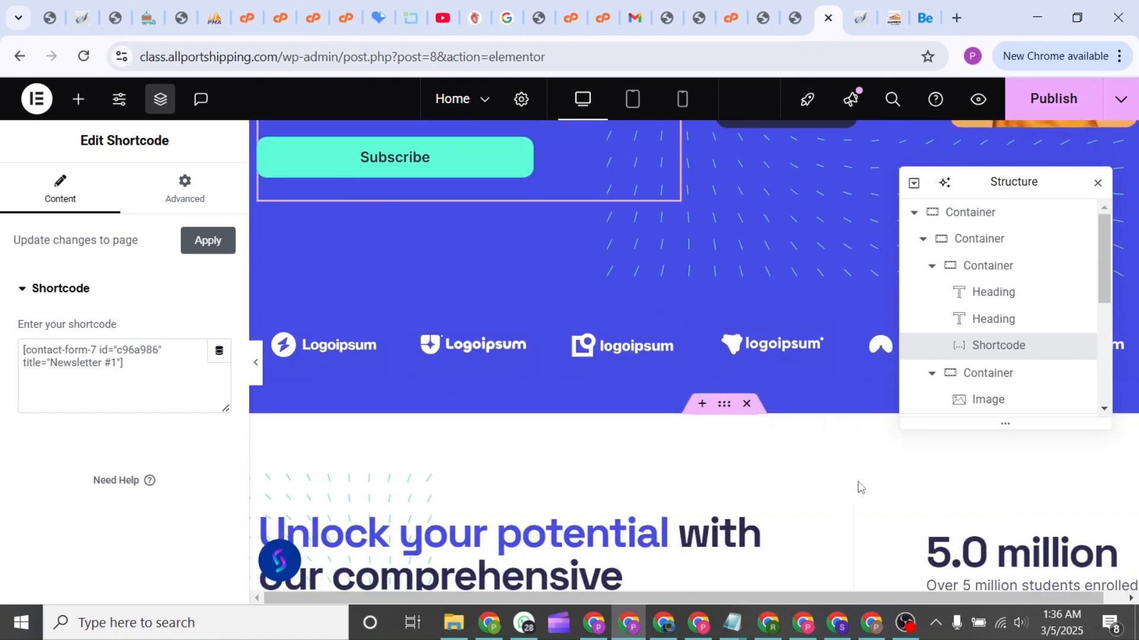
# Delete the clients logo slider below the hero section and undo the deletion
pyautogui.click(566, 341)
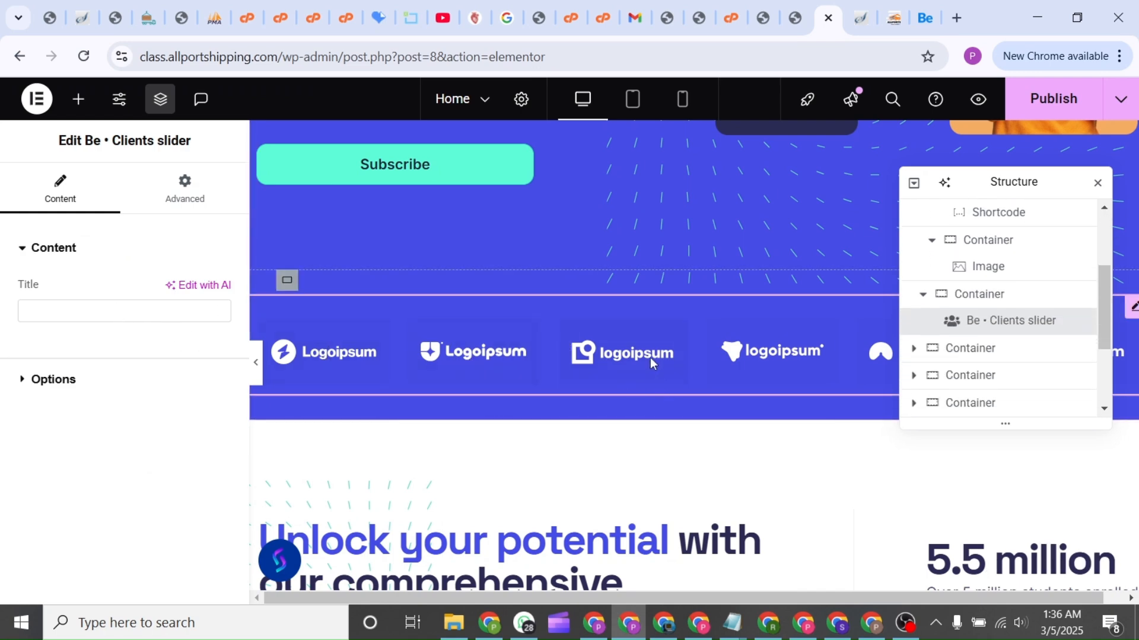
pyautogui.scroll(4, 691, 334)
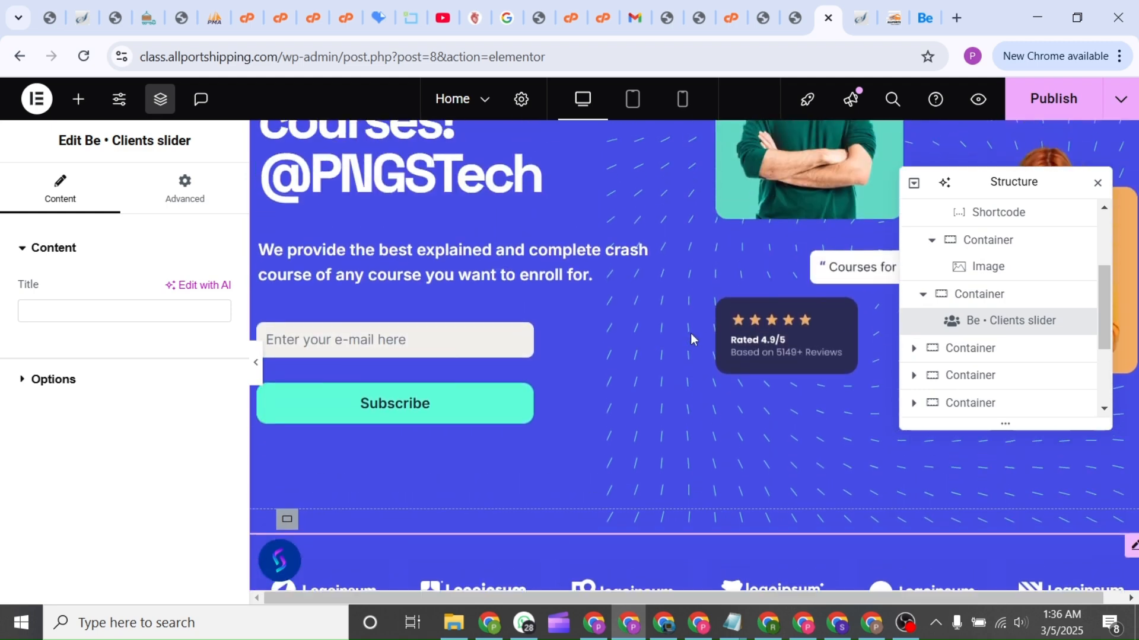
pyautogui.scroll(-1, 752, 566)
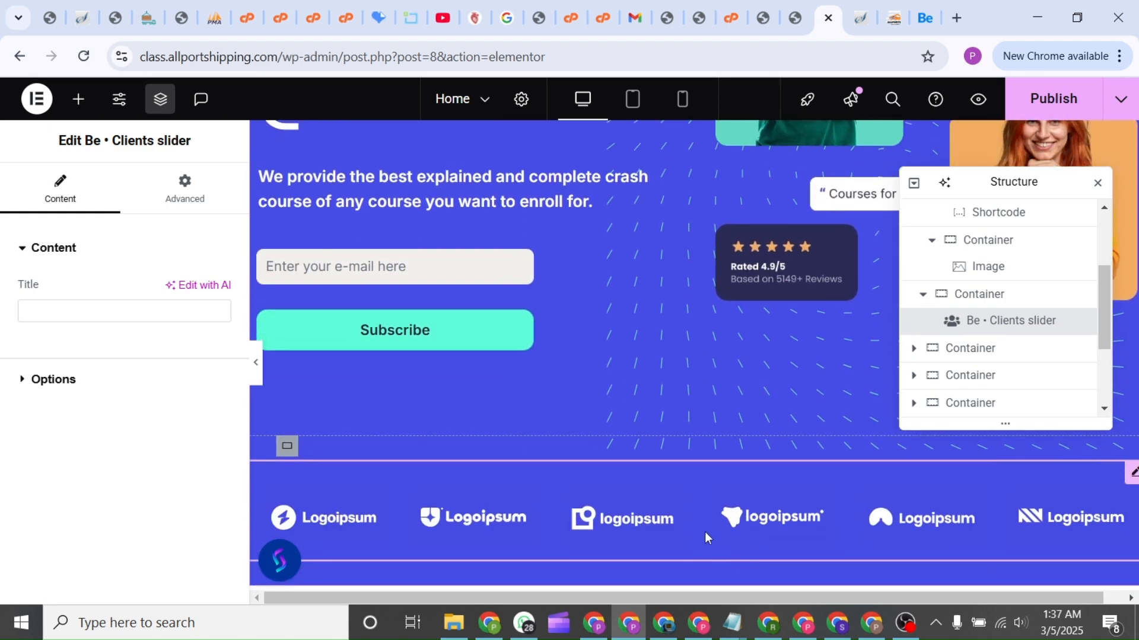
pyautogui.rightClick(665, 521)
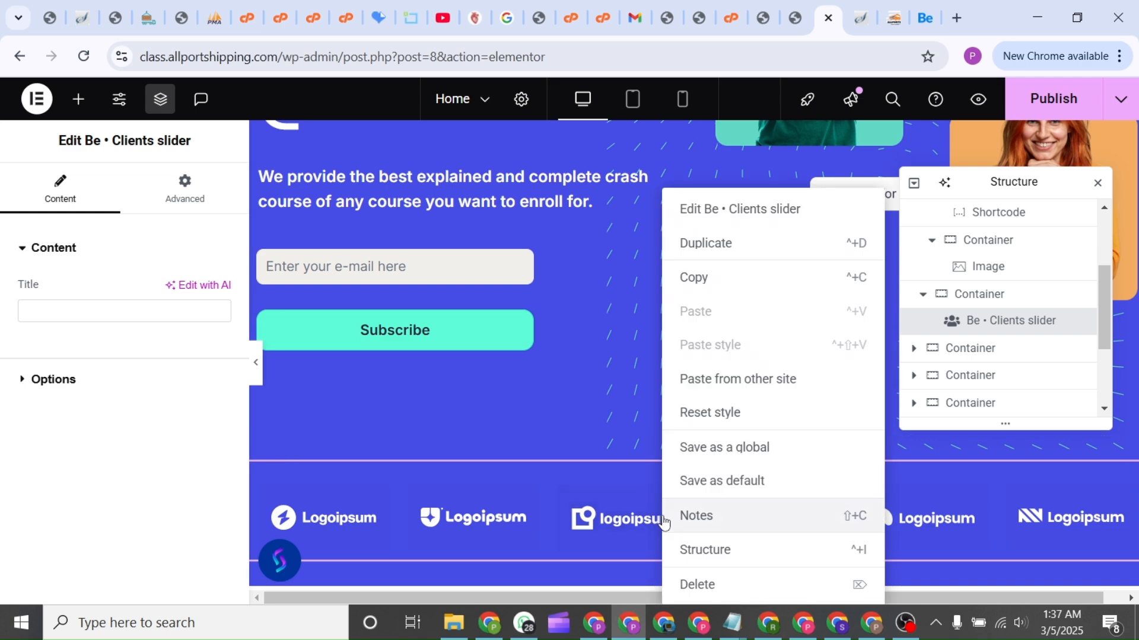
pyautogui.click(706, 586)
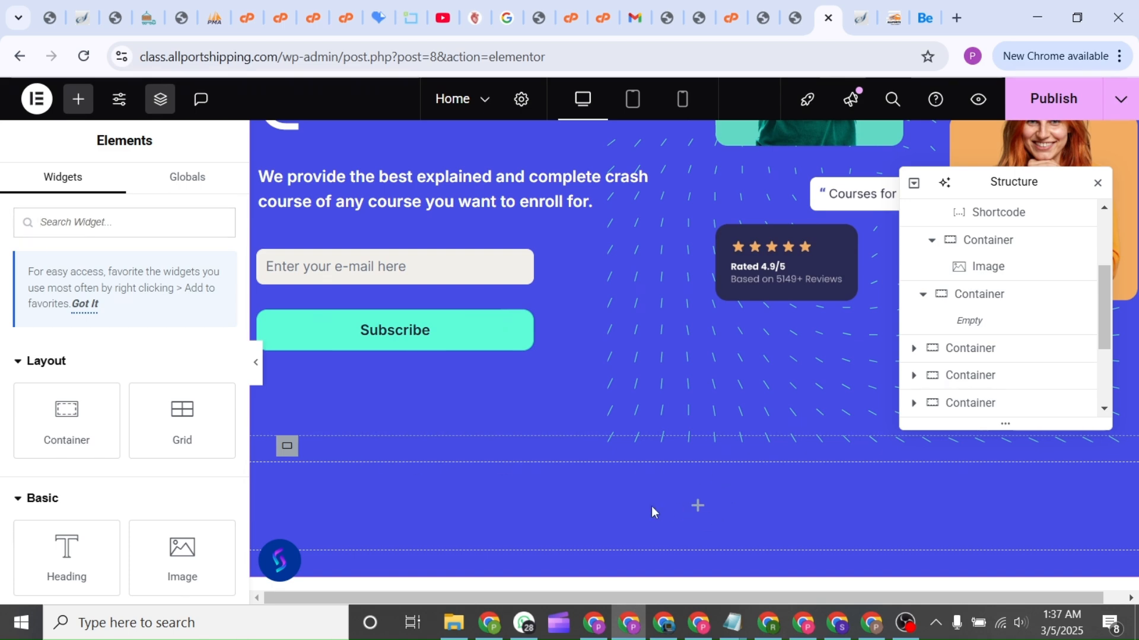
pyautogui.hotkey('ctrl', 'z')
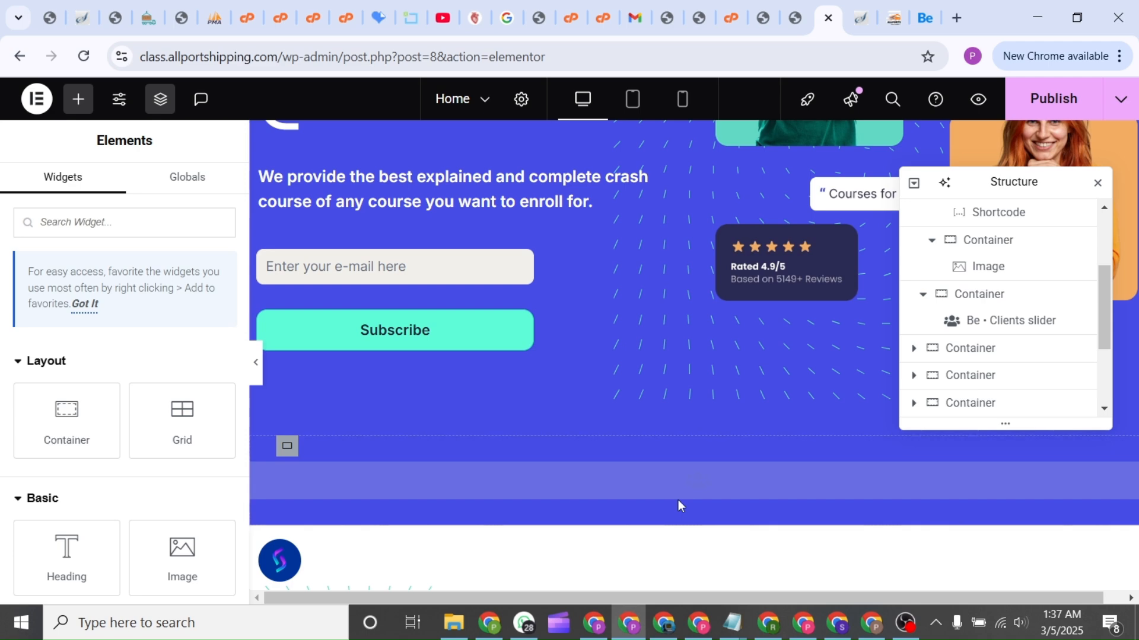
# Open the settings of the "Unlock your potential" heading and of the "Transforming the future of education" counter beside it
pyautogui.scroll(-3, 678, 500)
pyautogui.scroll(-2, 677, 506)
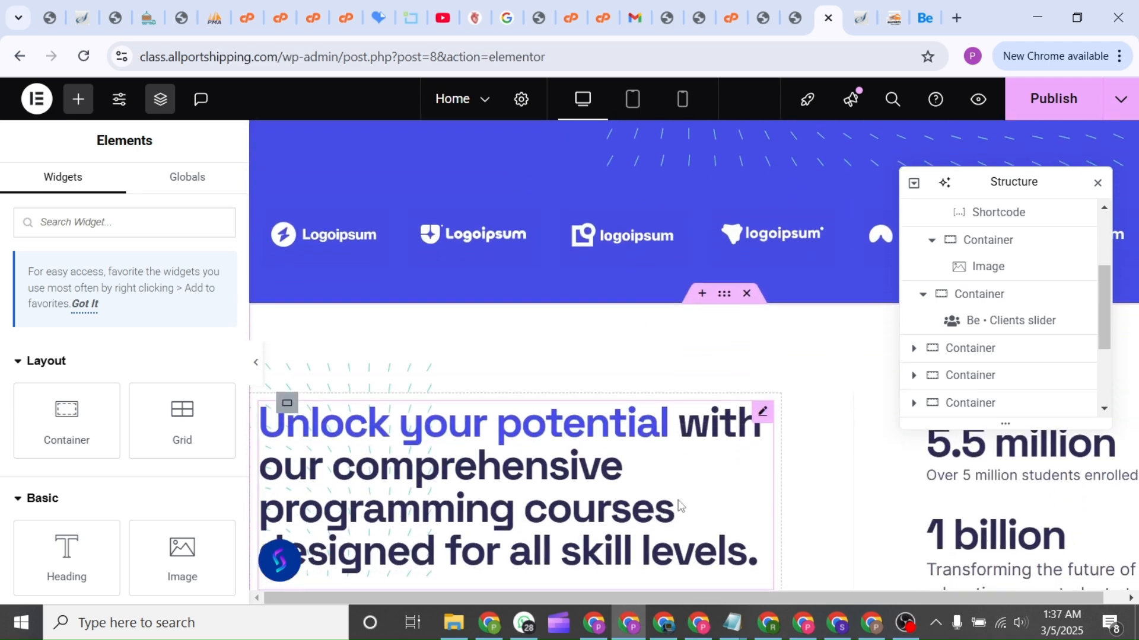
pyautogui.scroll(-2, 627, 483)
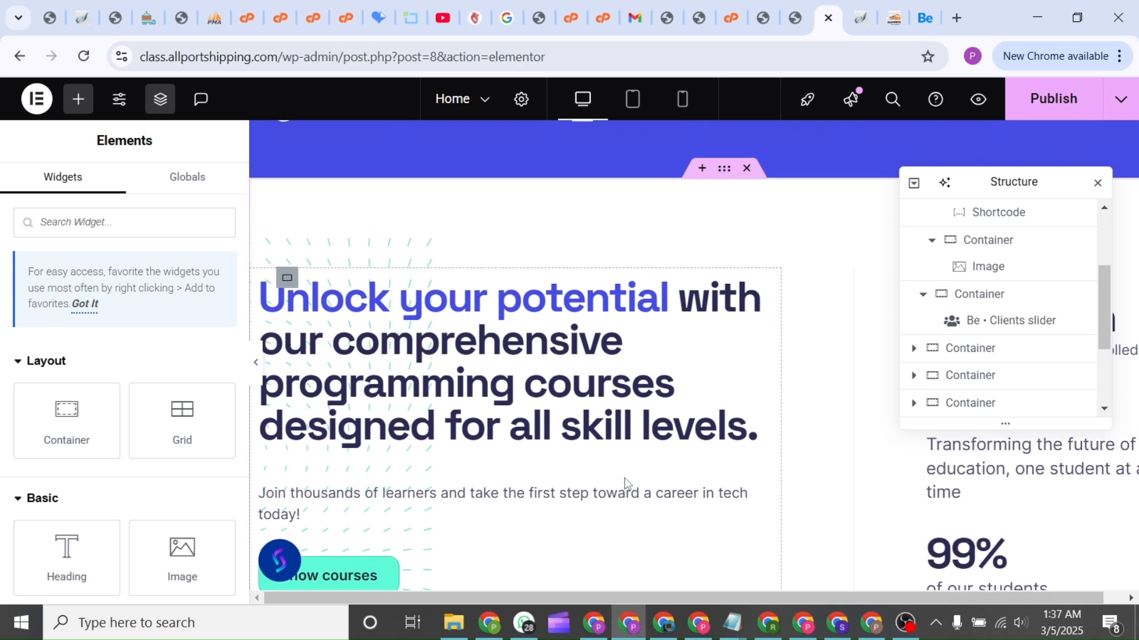
pyautogui.scroll(-1, 626, 484)
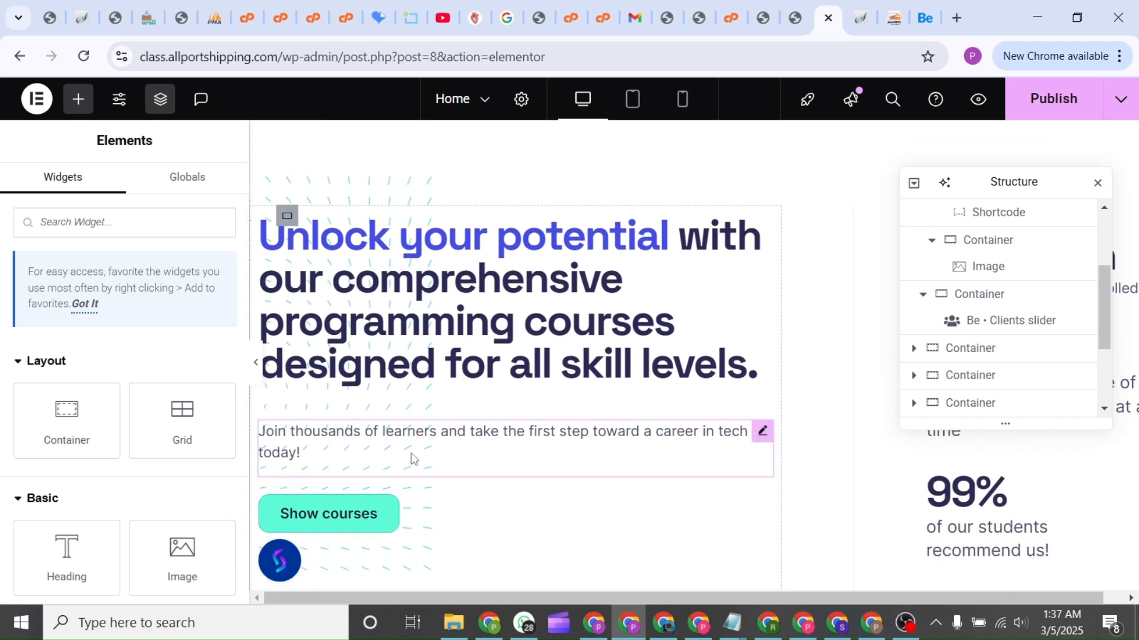
pyautogui.click(388, 327)
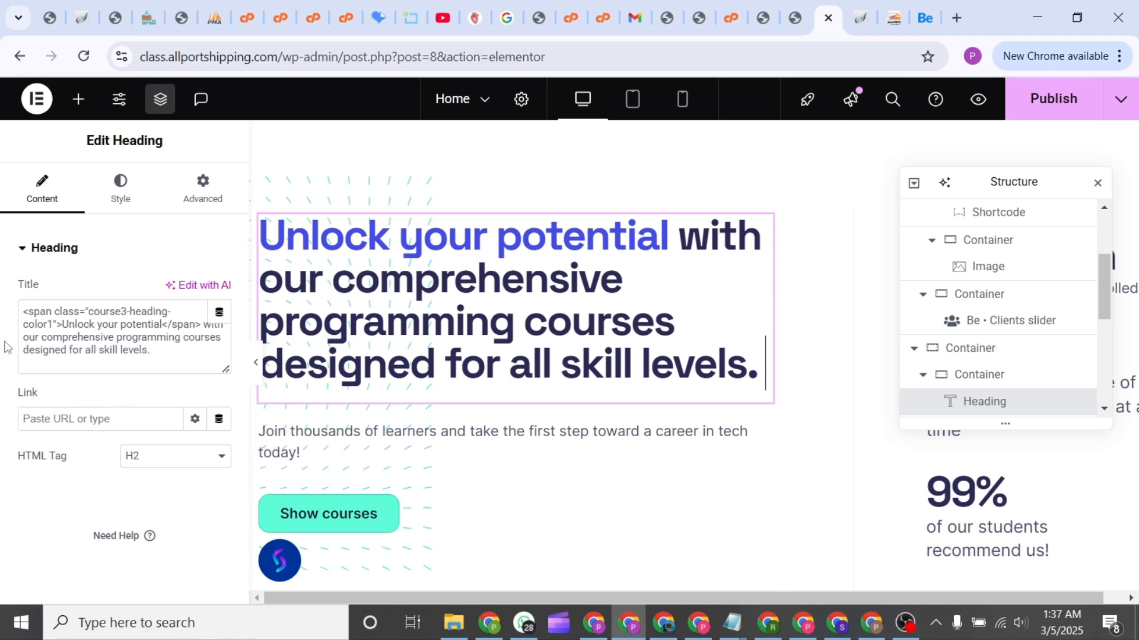
pyautogui.scroll(2, 688, 468)
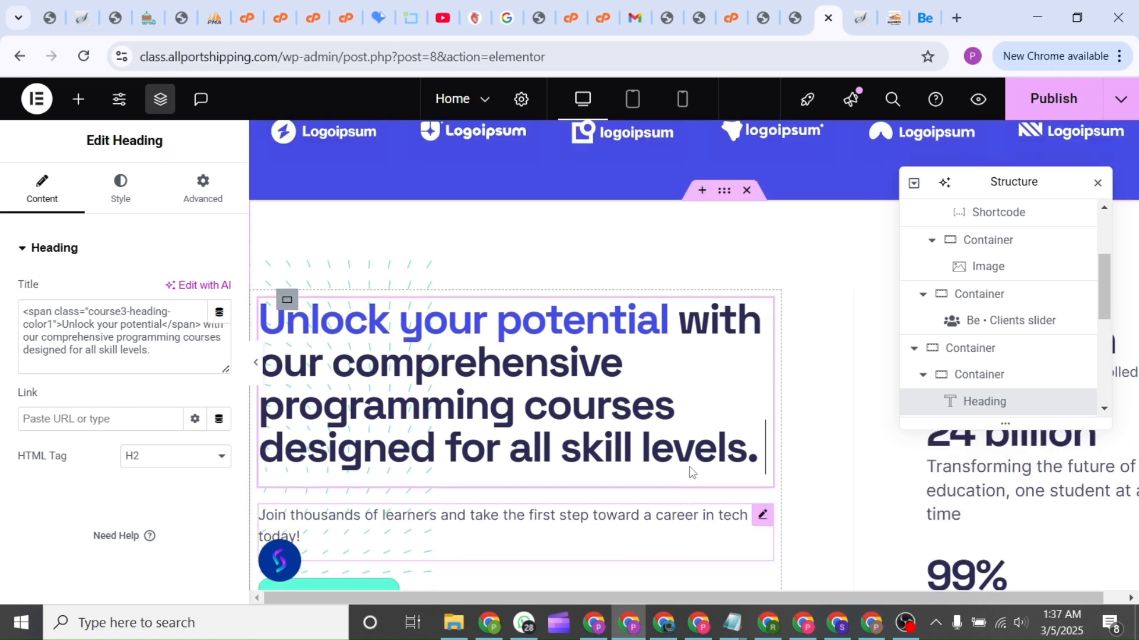
pyautogui.click(939, 514)
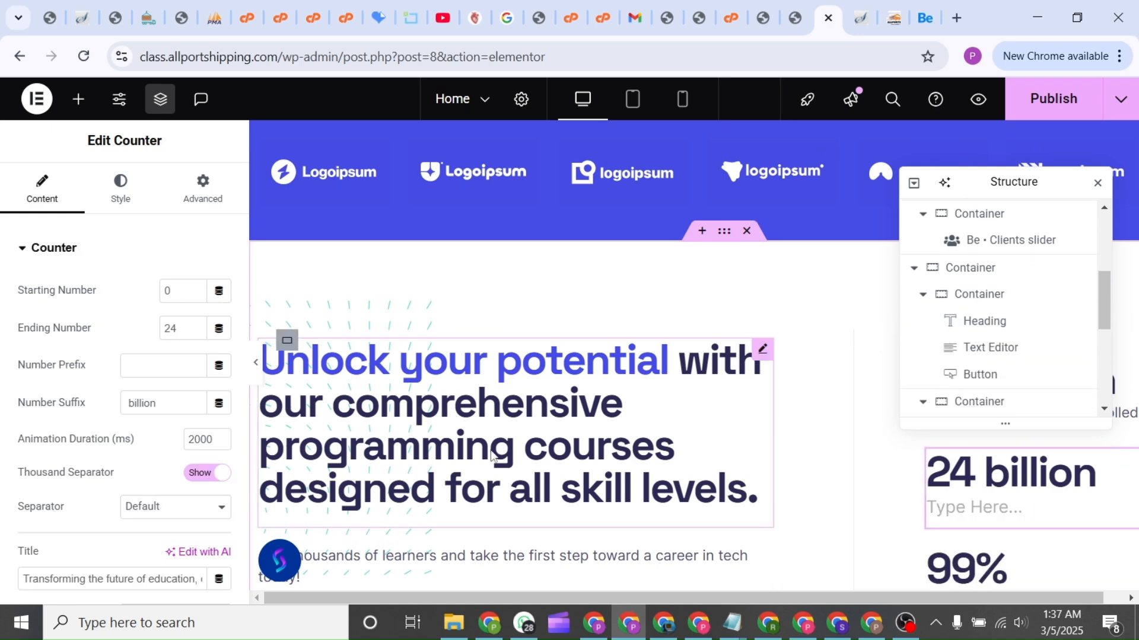
# Select the title text in the settings of the "24 billion" counter
pyautogui.scroll(-3, 160, 445)
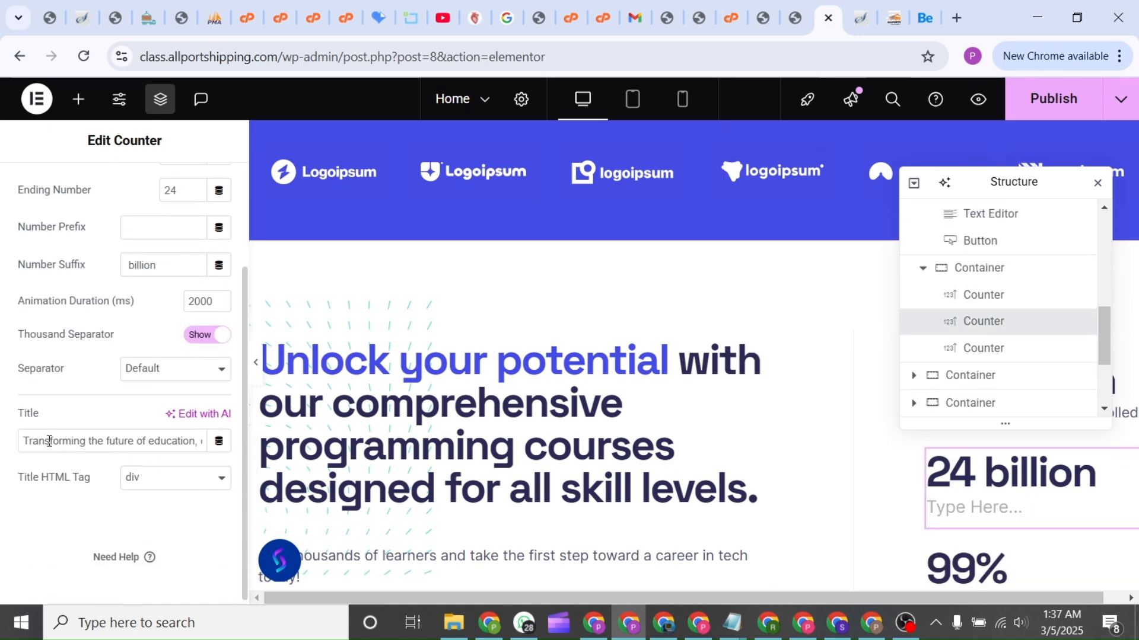
pyautogui.moveTo(22, 442); pyautogui.dragTo(184, 450)
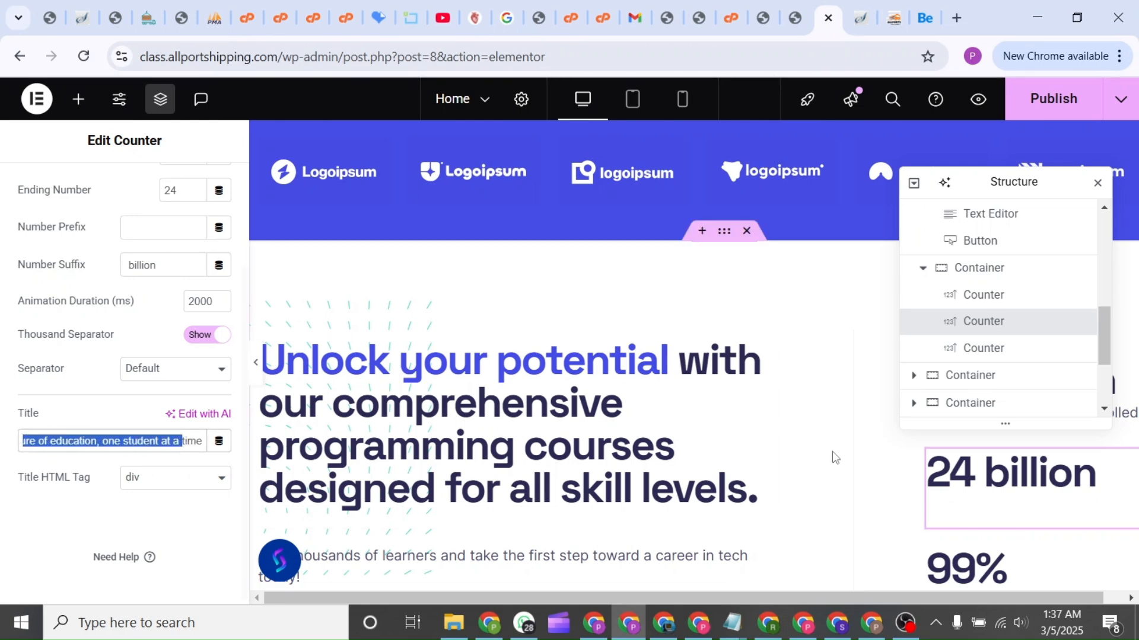
# Open the additional layout options of the container with the photo of the woman in glasses, below the Show courses button
pyautogui.scroll(-6, 856, 527)
pyautogui.scroll(-3, 857, 528)
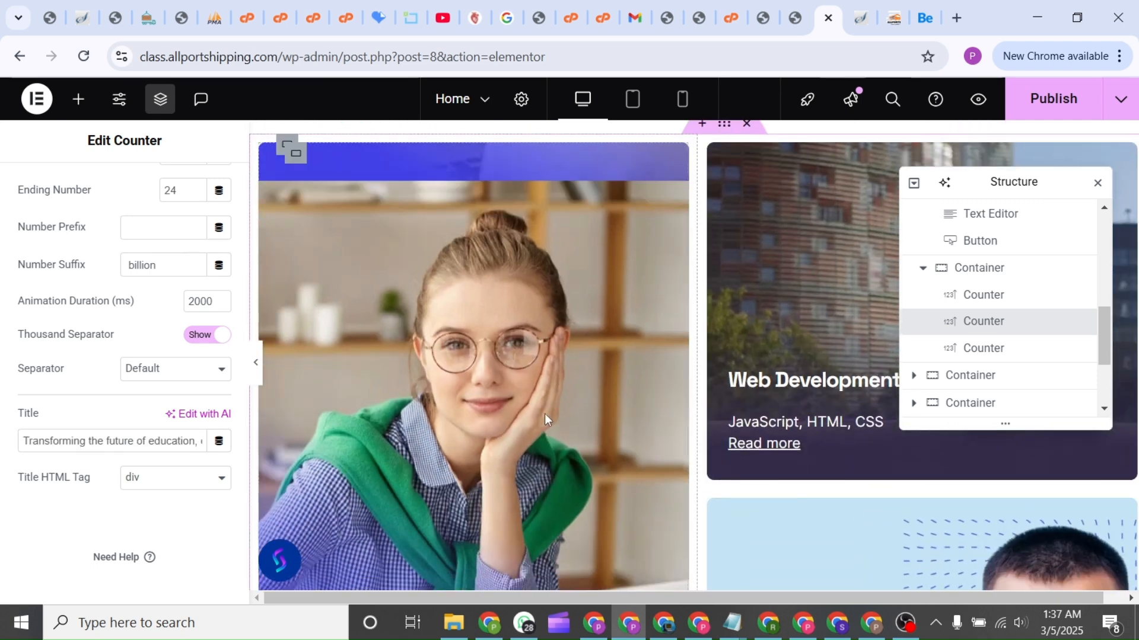
pyautogui.scroll(3, 544, 414)
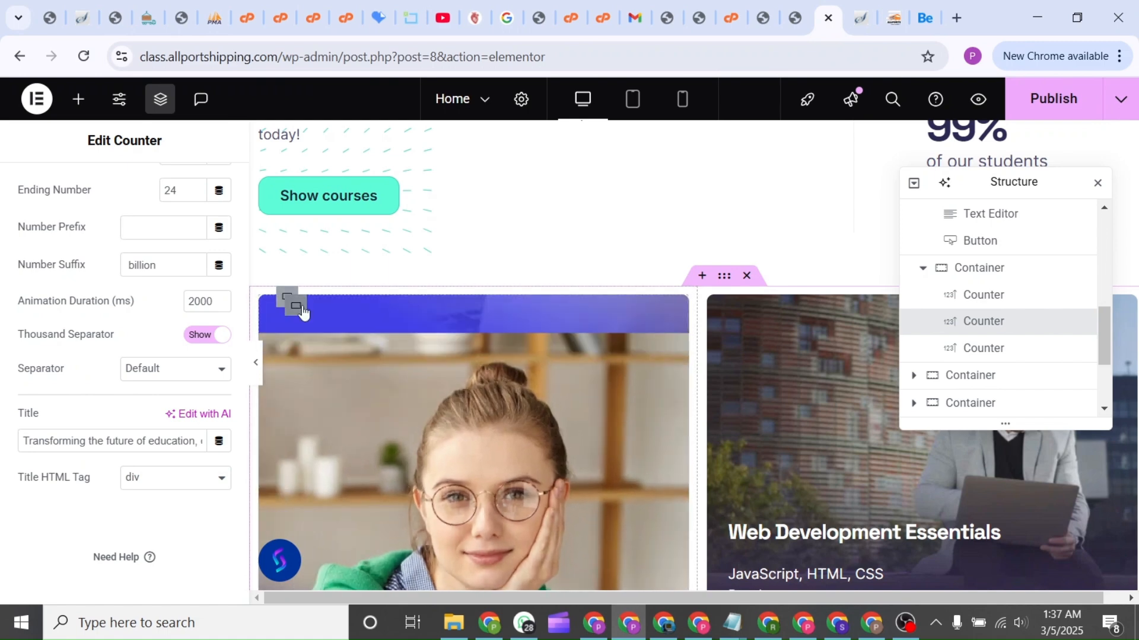
pyautogui.click(302, 309)
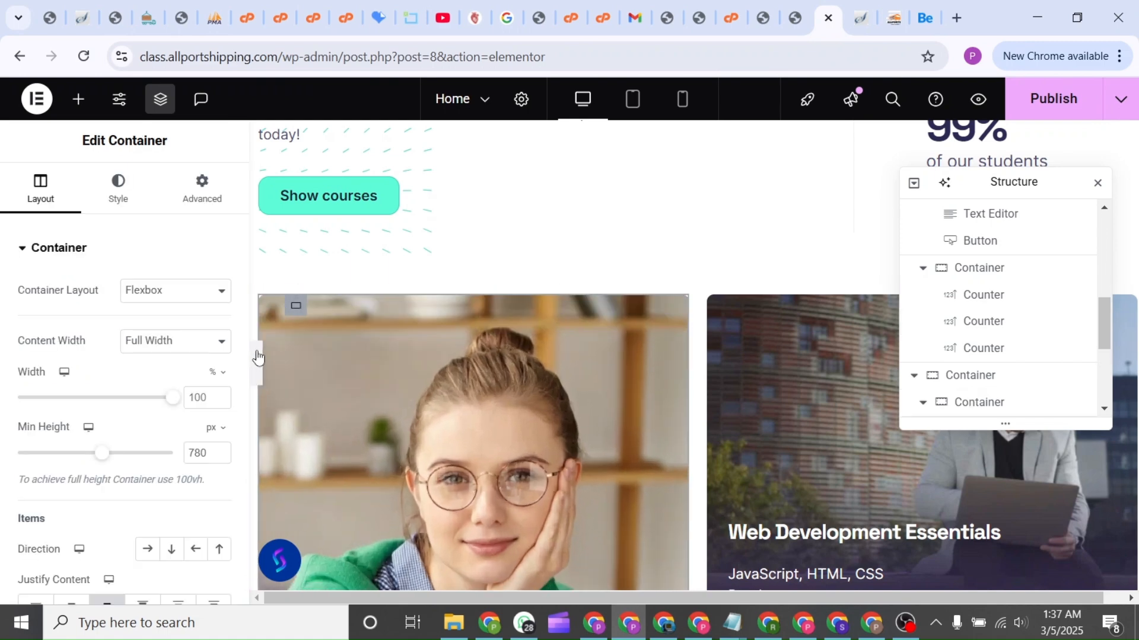
pyautogui.scroll(-1, 365, 426)
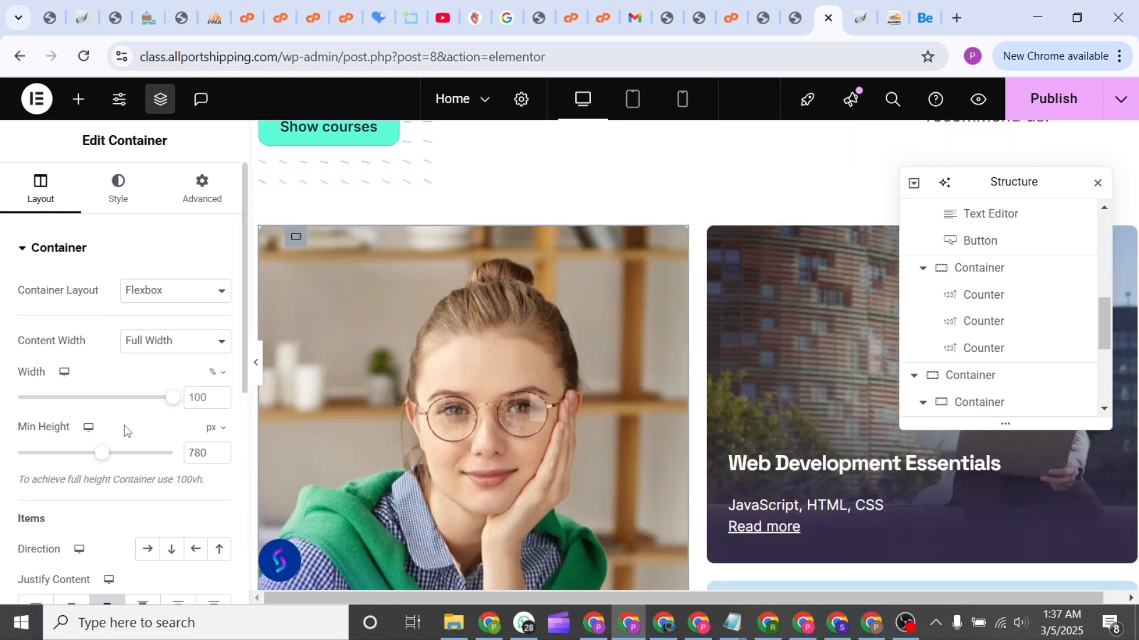
pyautogui.scroll(-6, 125, 429)
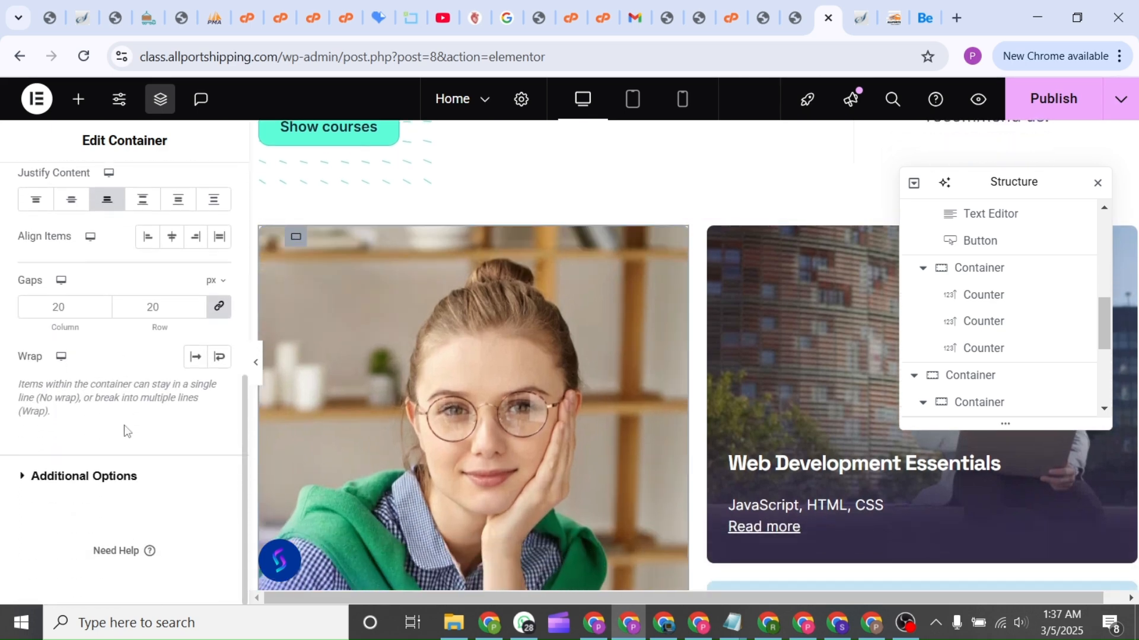
pyautogui.click(63, 475)
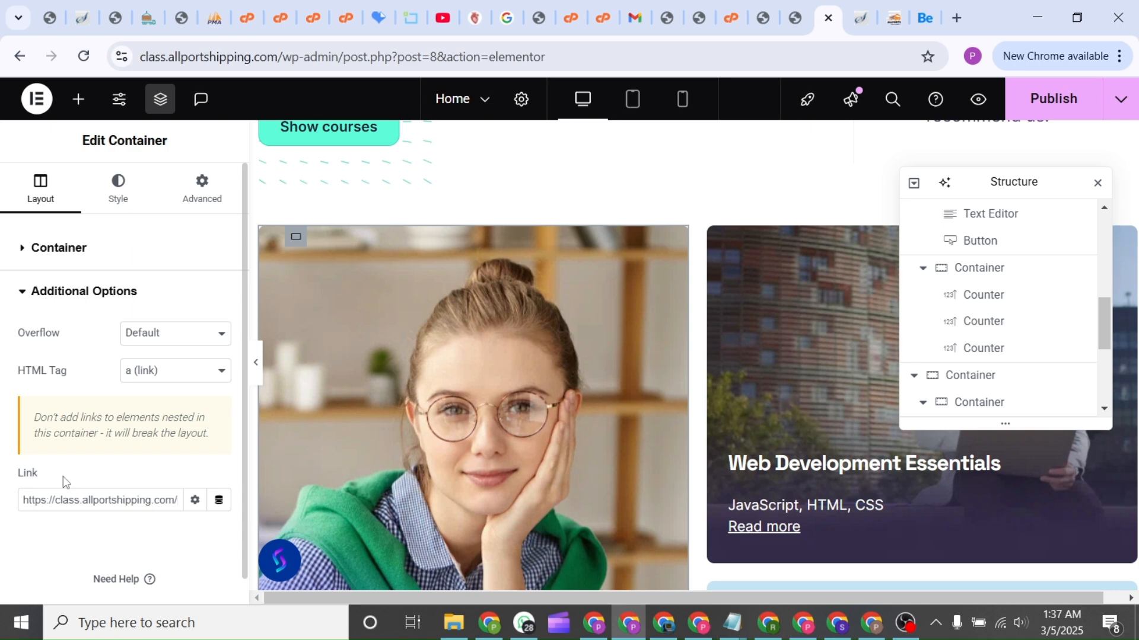
# From the container's background image setting, upload home_logistics_pic5, home_logistics_pic4, home_logistics_pricingitem2, home_logistics_pricingitem4 and home_logistics_pic3 from Downloads to the media library
pyautogui.click(117, 201)
pyautogui.click(137, 452)
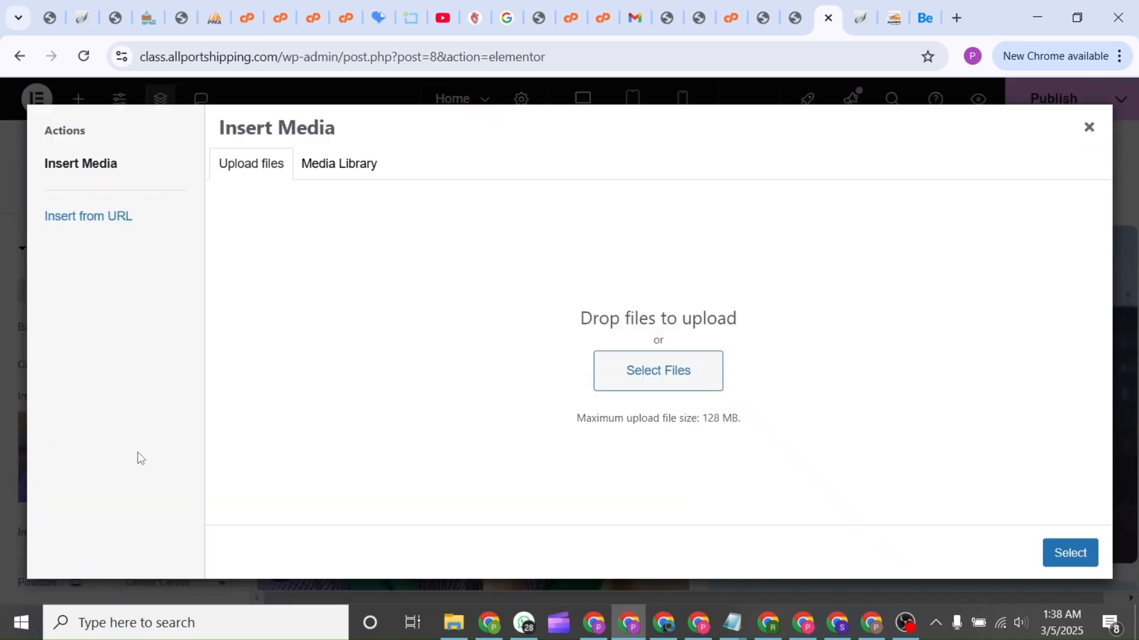
pyautogui.click(662, 376)
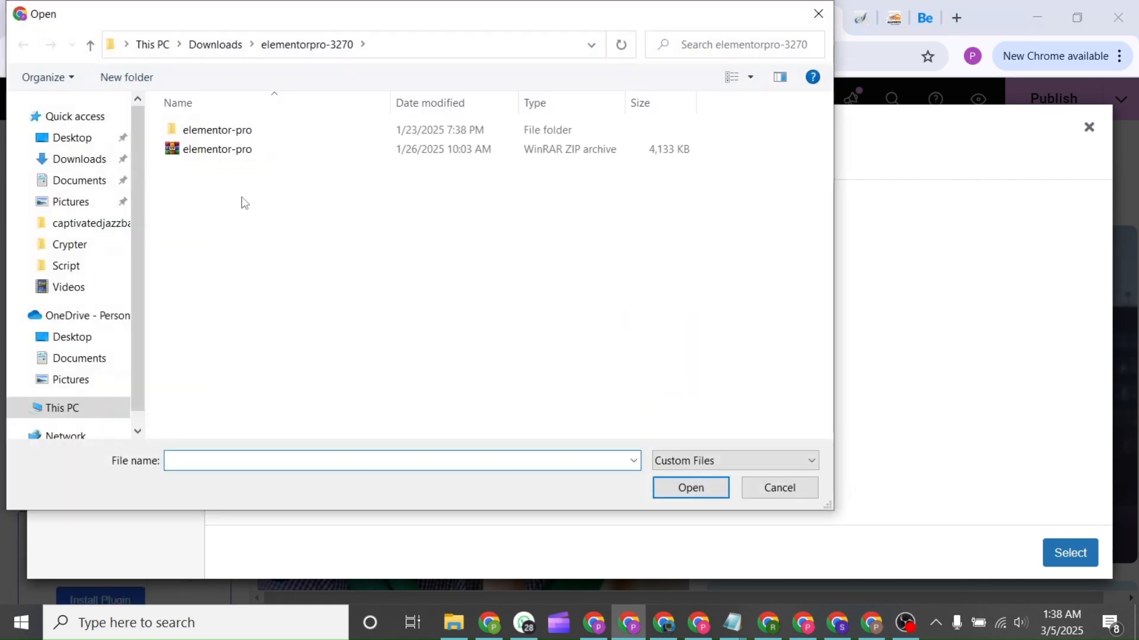
pyautogui.click(92, 159)
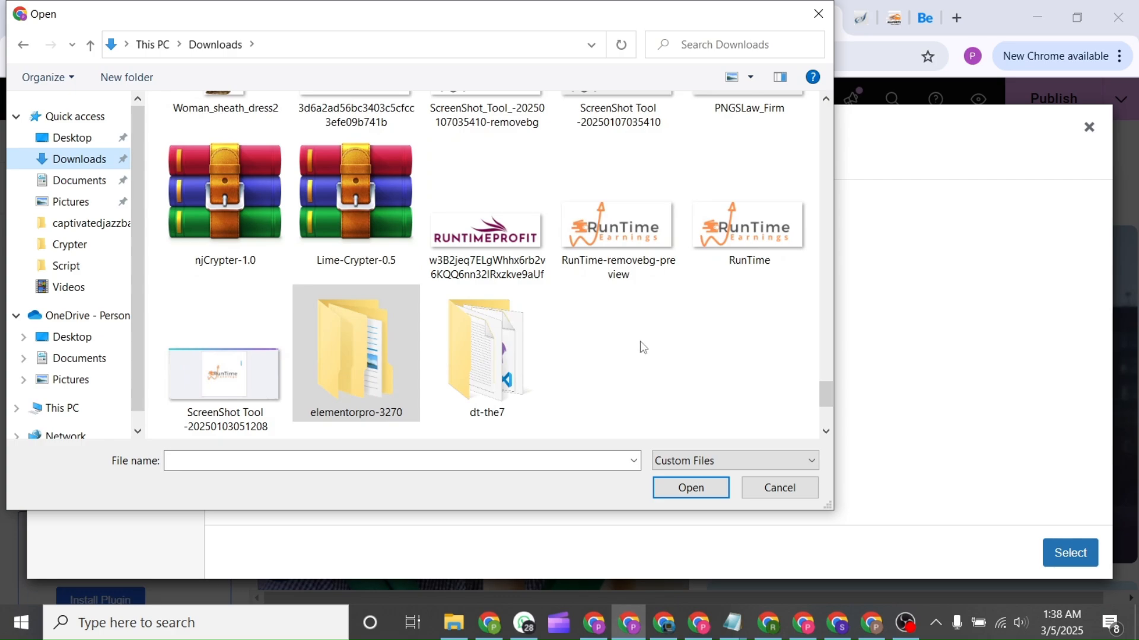
pyautogui.moveTo(826, 399); pyautogui.dragTo(818, 171)
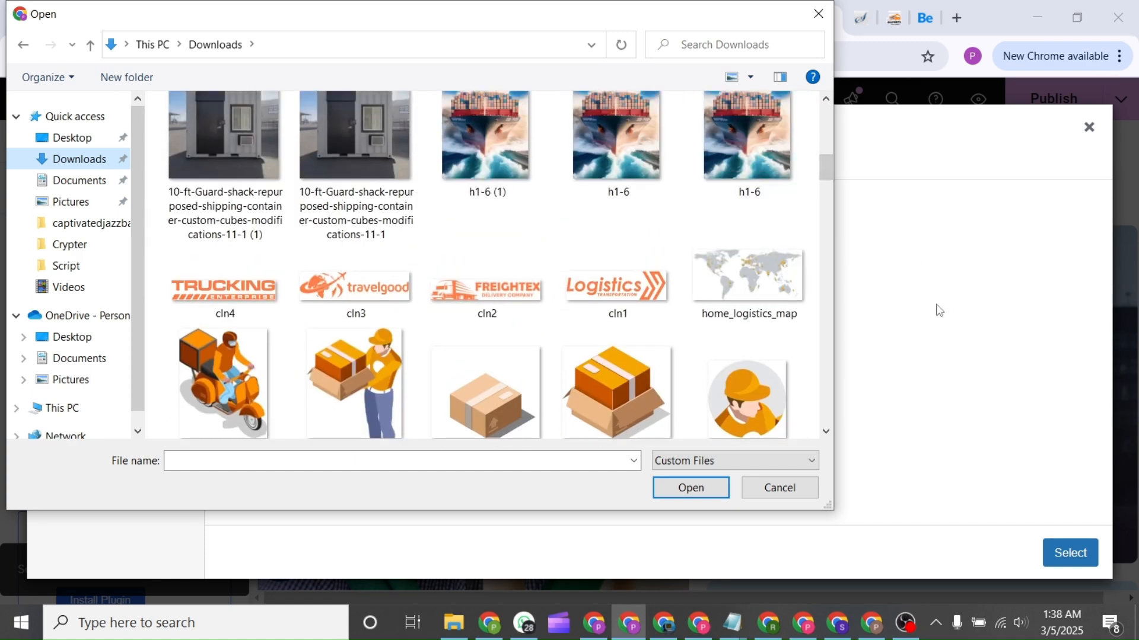
pyautogui.click(226, 372)
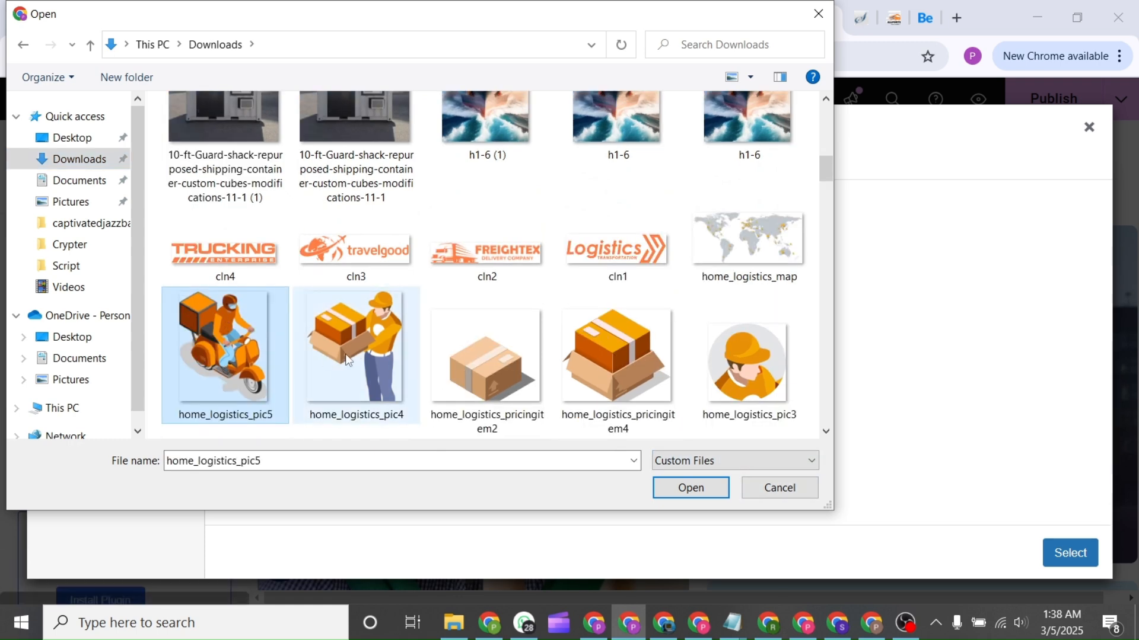
pyautogui.keyDown('ctrl'); pyautogui.click(358, 350); pyautogui.keyUp('ctrl')
pyautogui.keyDown('ctrl'); pyautogui.click(501, 344); pyautogui.keyUp('ctrl')
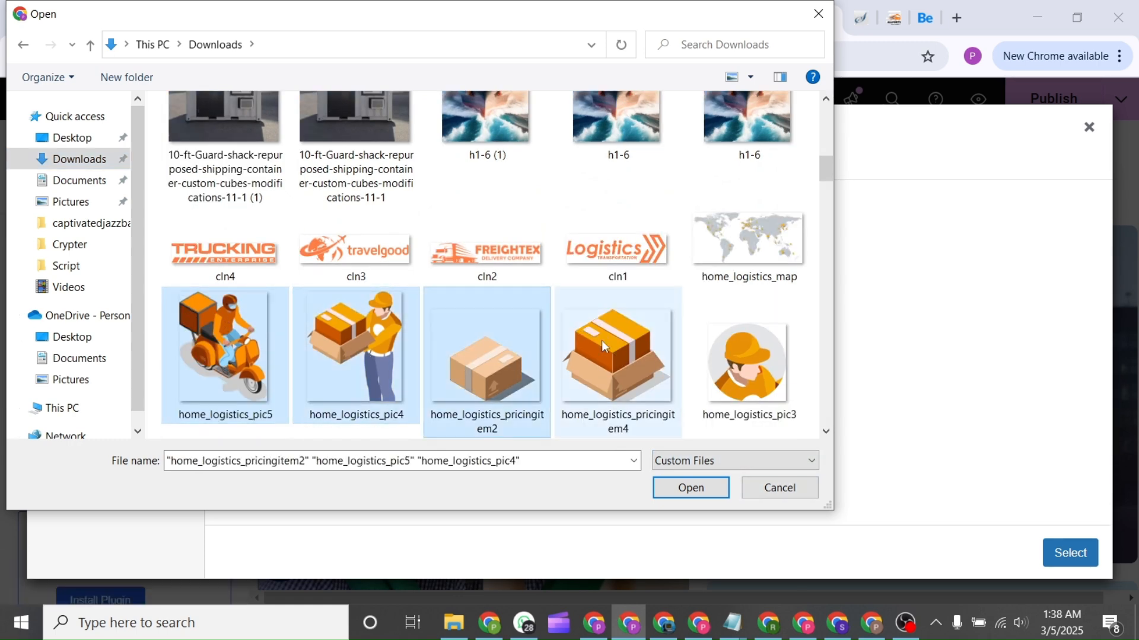
pyautogui.keyDown('ctrl'); pyautogui.click(602, 340); pyautogui.keyUp('ctrl')
pyautogui.keyDown('ctrl'); pyautogui.click(703, 346); pyautogui.keyUp('ctrl')
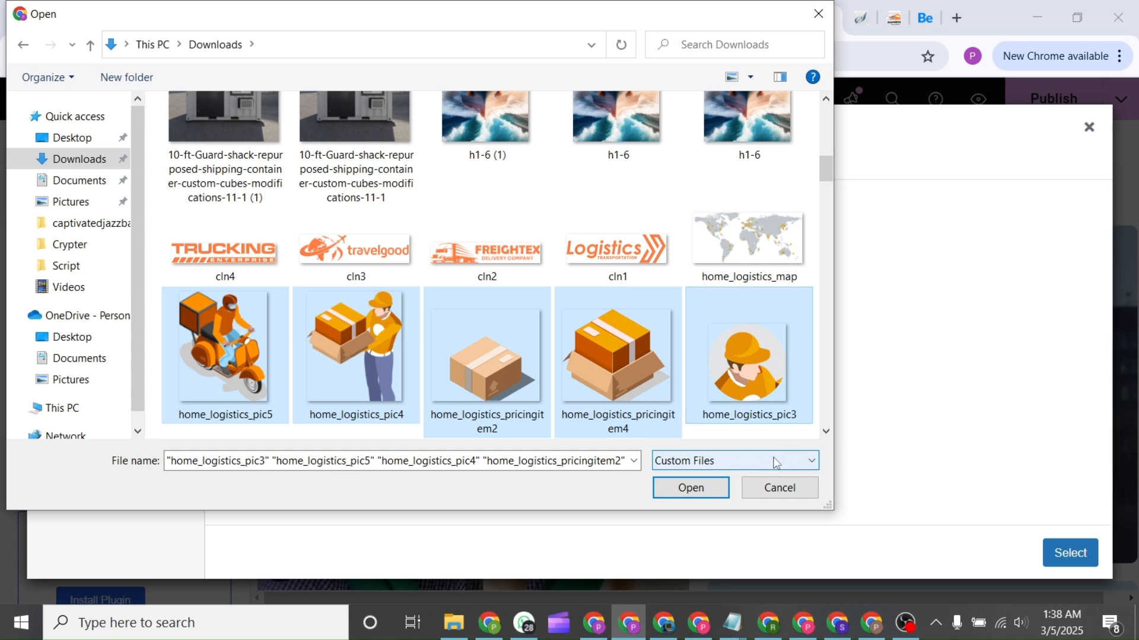
pyautogui.click(703, 489)
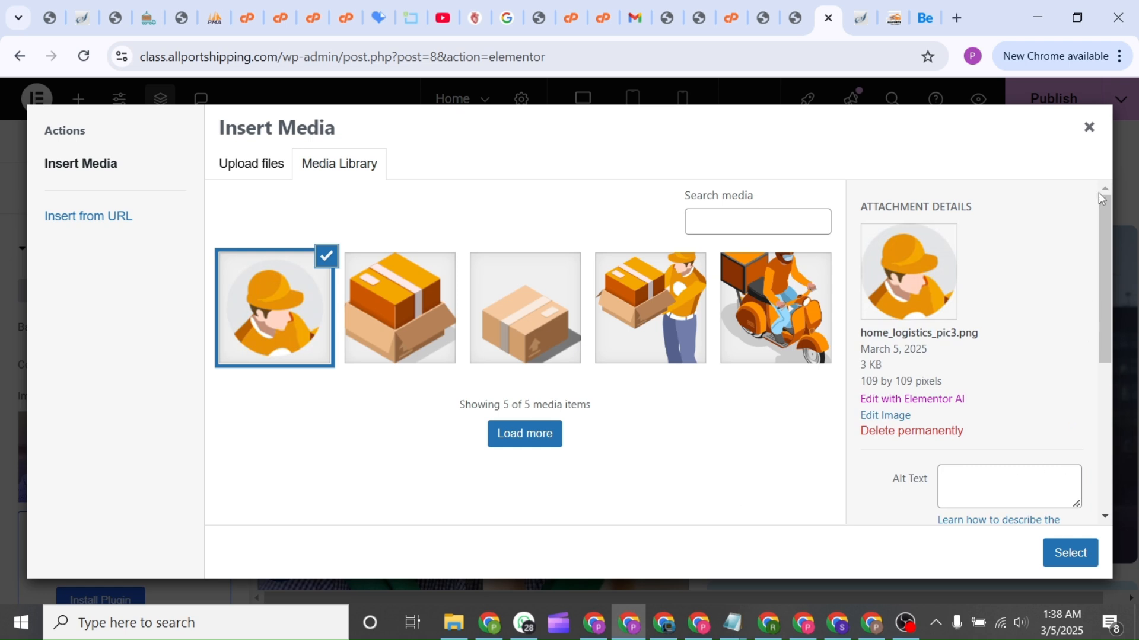
# Set home_logistics_pic4.png as the container's background image in place of the woman's photo
pyautogui.click(296, 327)
pyautogui.click(296, 327)
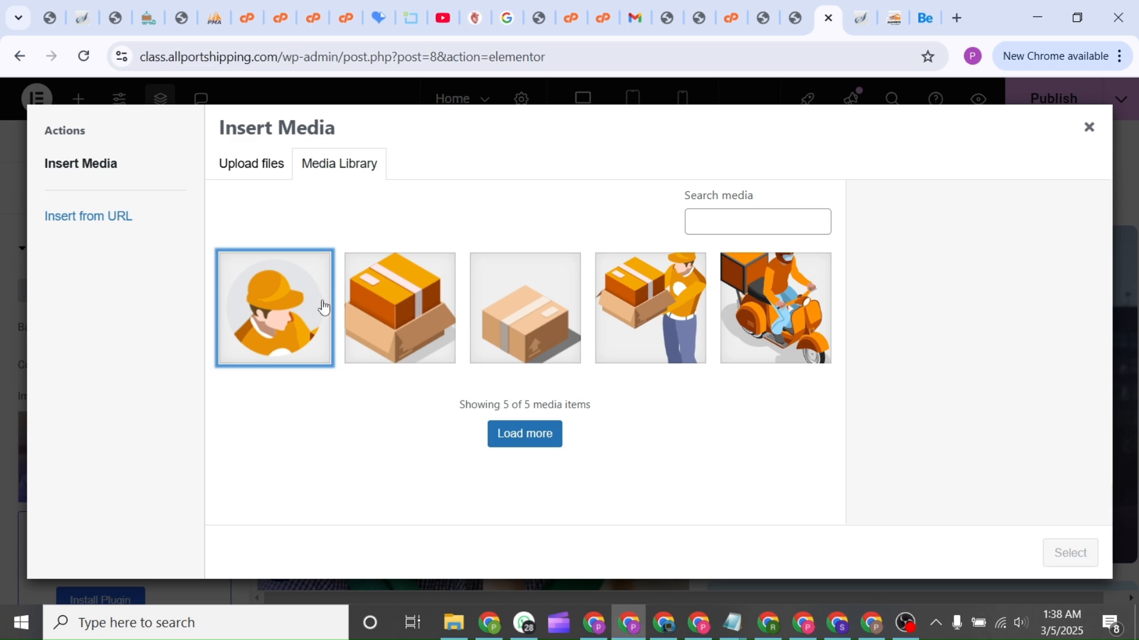
pyautogui.click(682, 318)
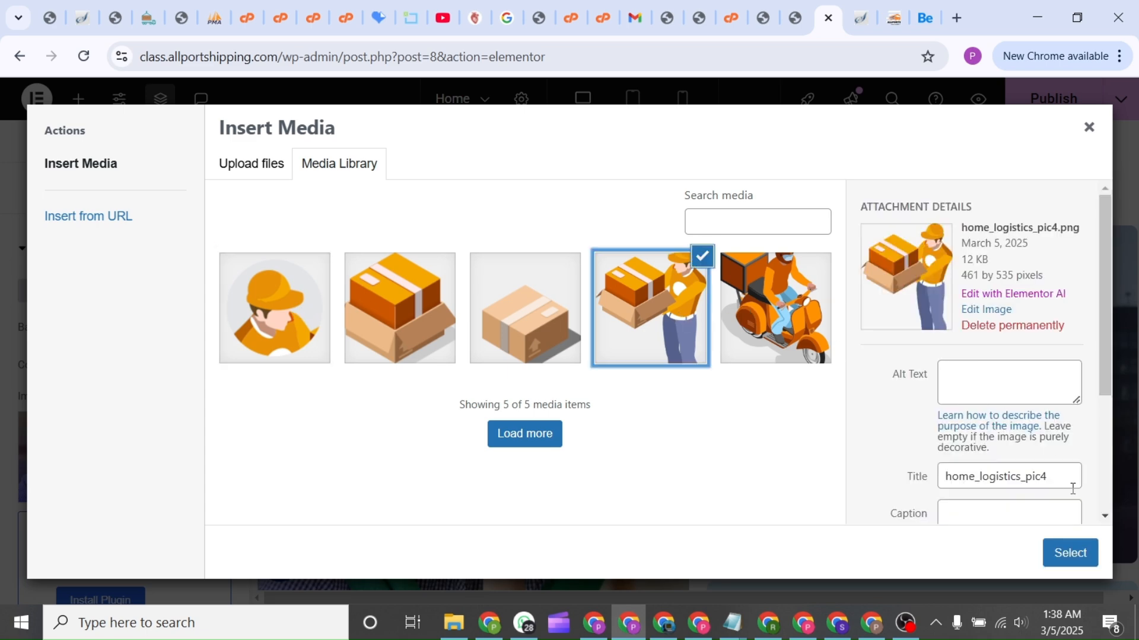
pyautogui.click(1069, 555)
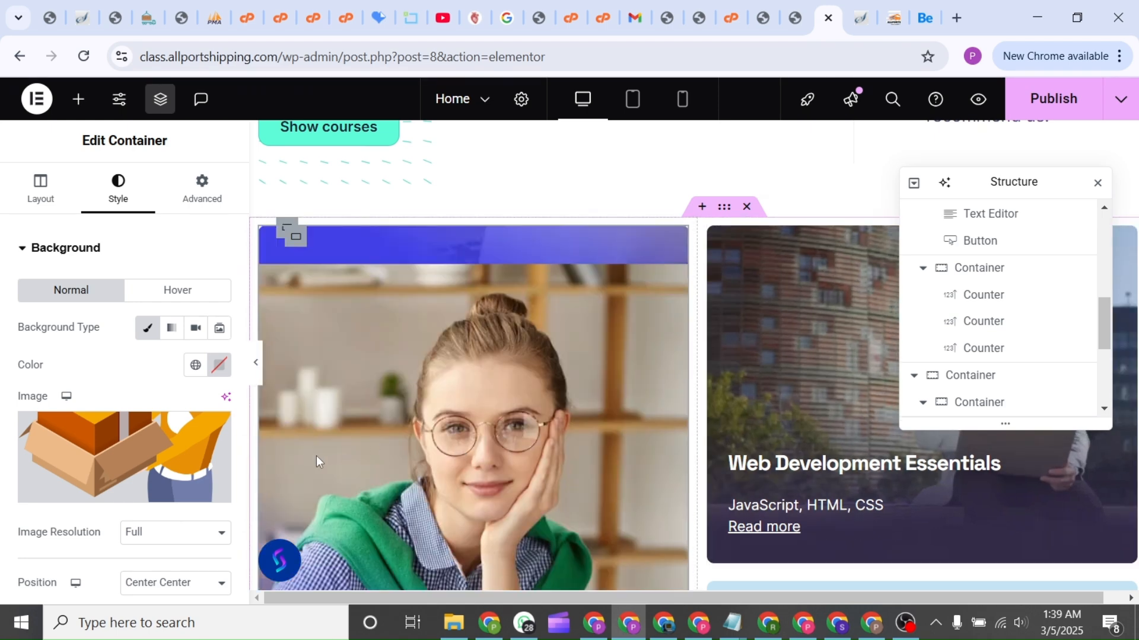
# Load more of the media library and set course3-home-pic2.webp as the container's background image
pyautogui.click(181, 456)
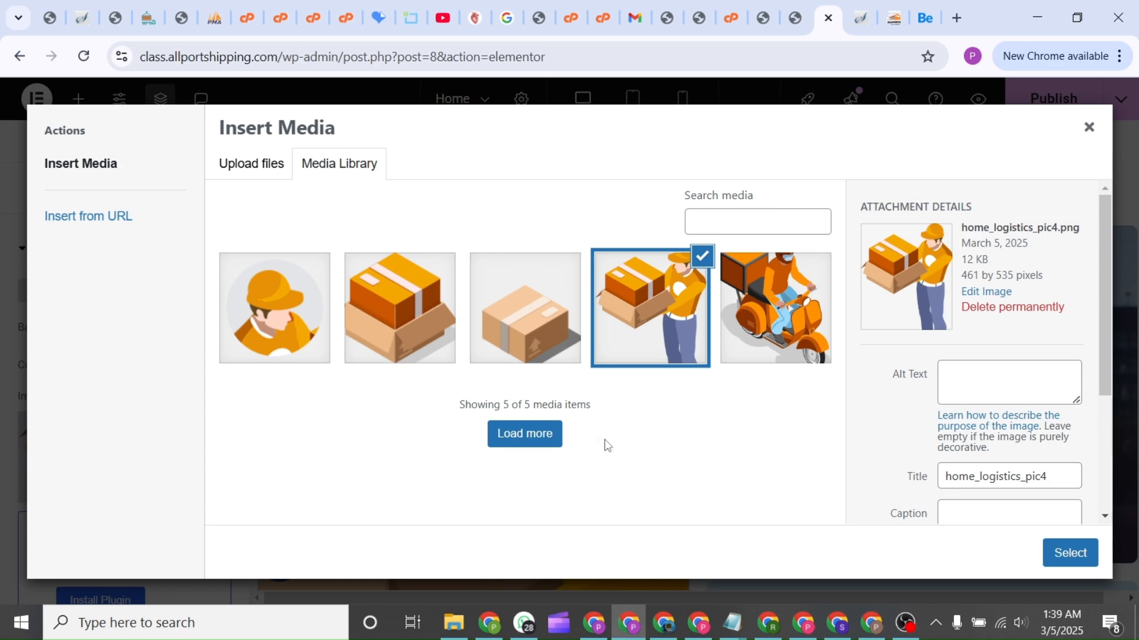
pyautogui.click(536, 438)
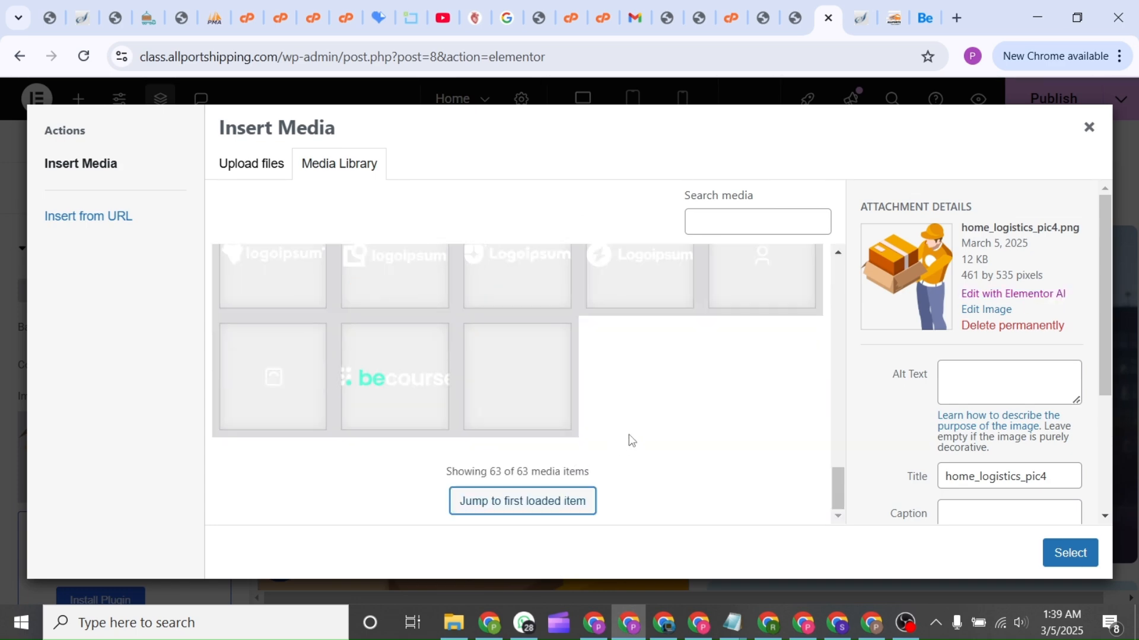
pyautogui.scroll(4, 632, 430)
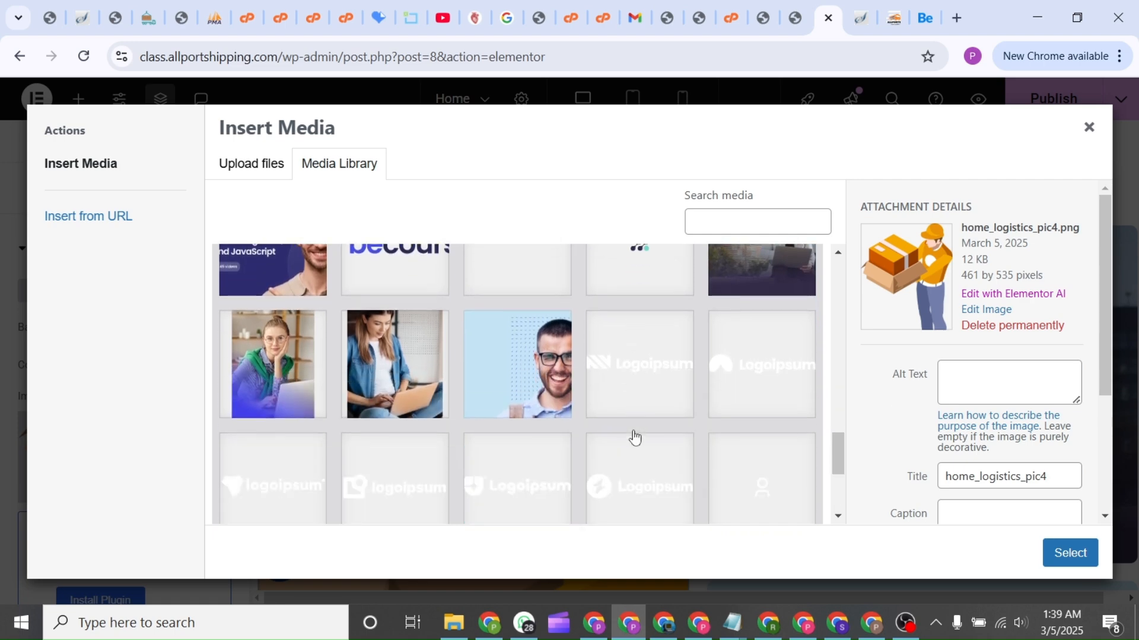
pyautogui.click(267, 352)
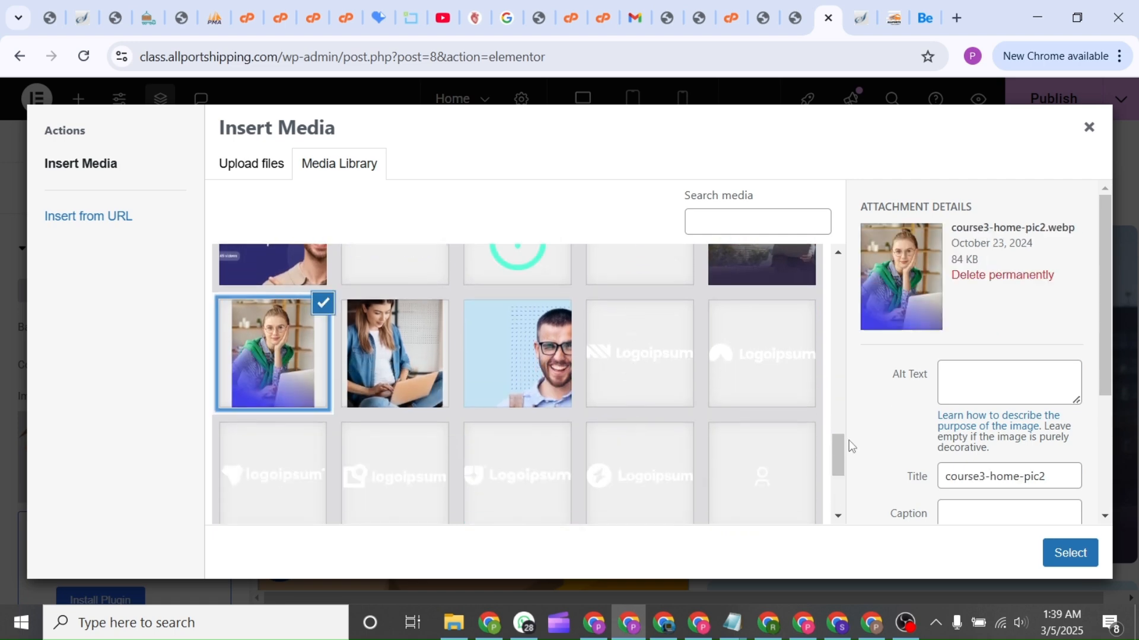
pyautogui.click(1064, 553)
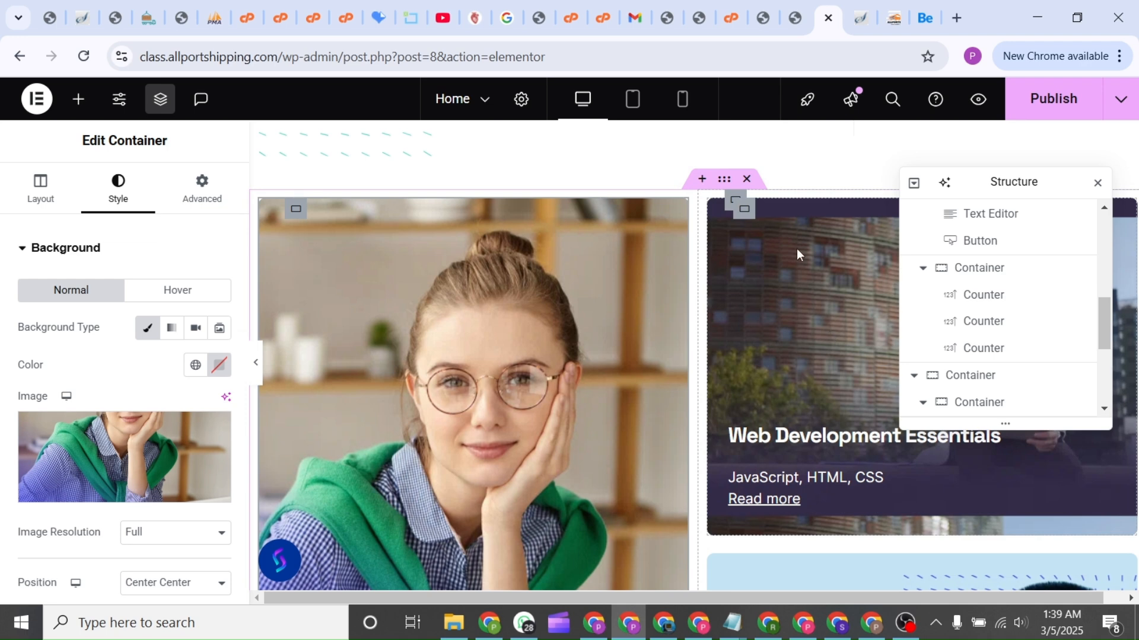
# Open the background settings of the card showing the man with a laptop and the settings of its "Web Development Essentials" heading
pyautogui.click(744, 211)
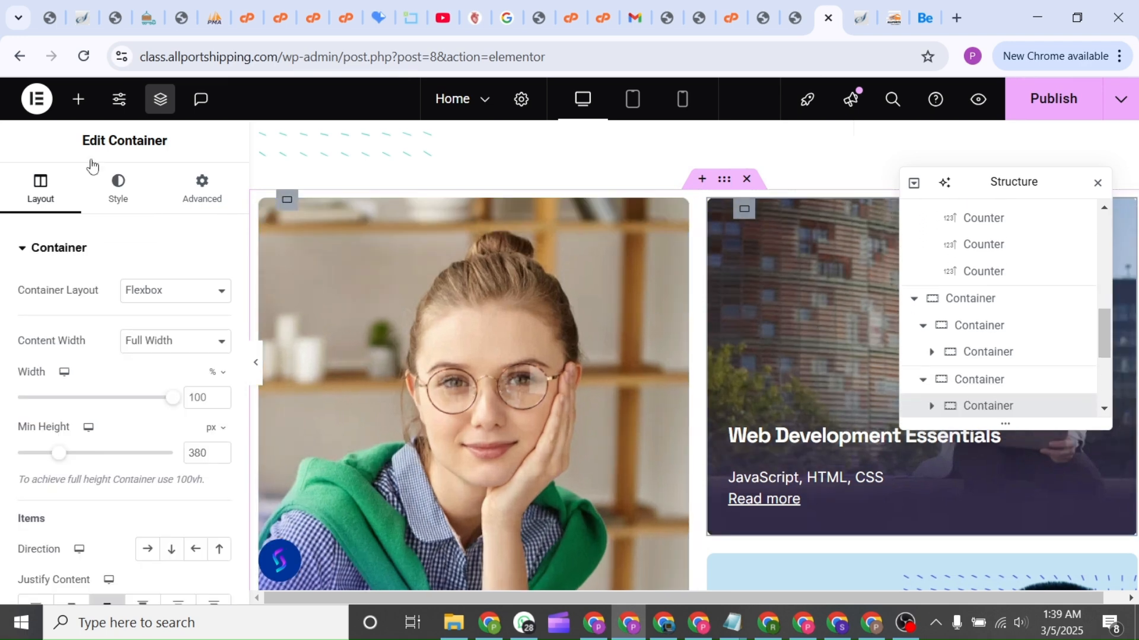
pyautogui.click(129, 193)
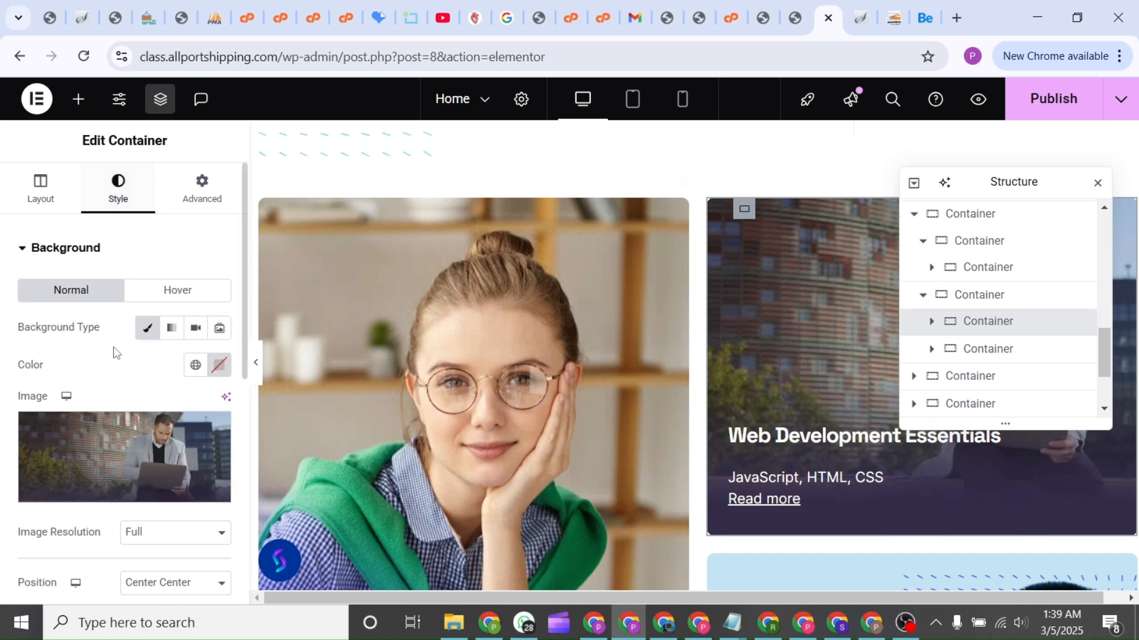
pyautogui.click(798, 438)
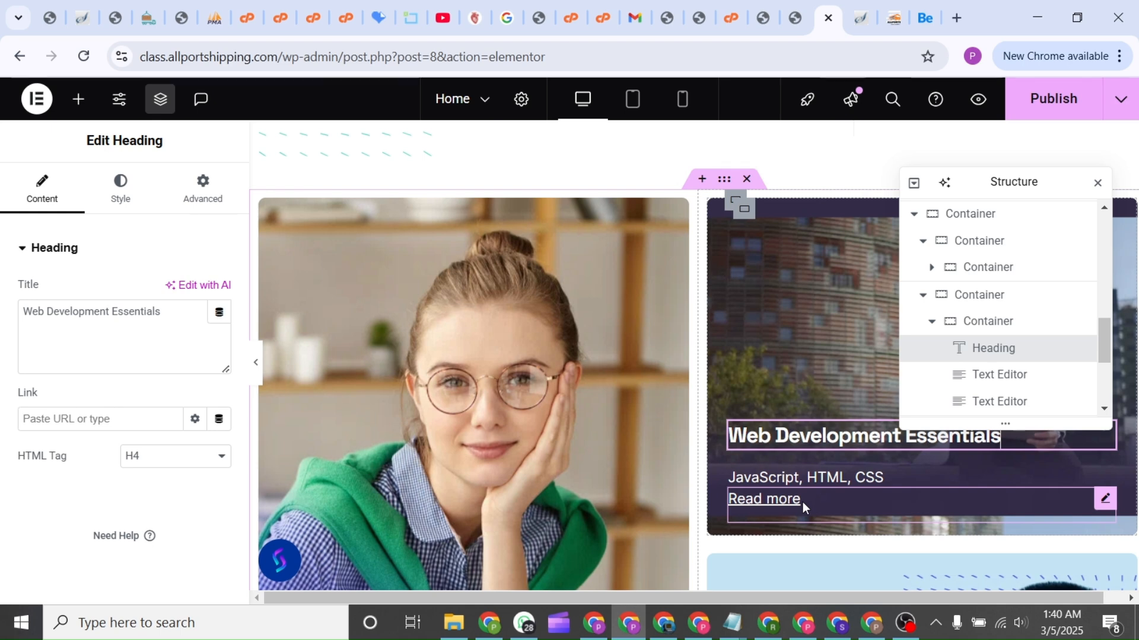
# Open the settings of "The latest courses" heading and of the description text beneath it
pyautogui.scroll(-5, 803, 502)
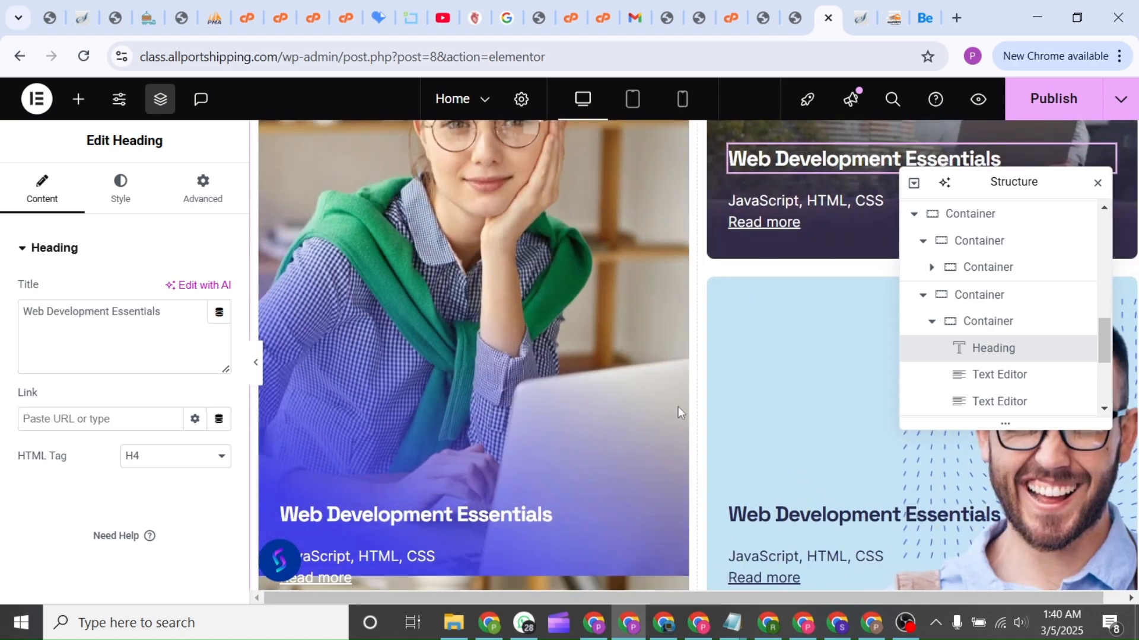
pyautogui.scroll(-1, 687, 489)
pyautogui.scroll(-7, 687, 489)
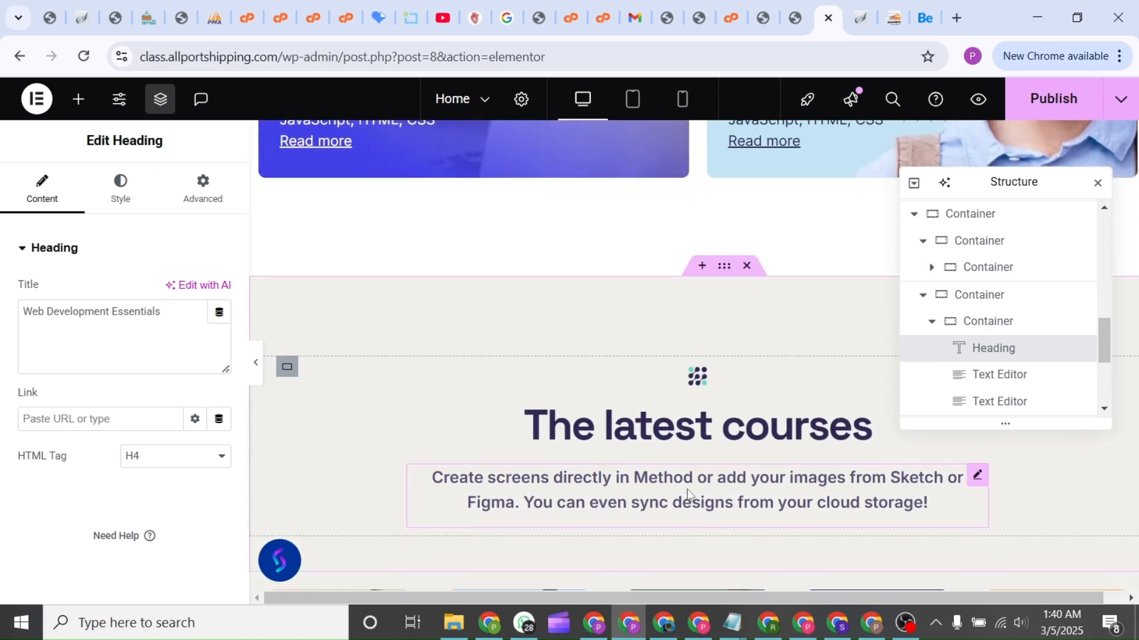
pyautogui.click(686, 438)
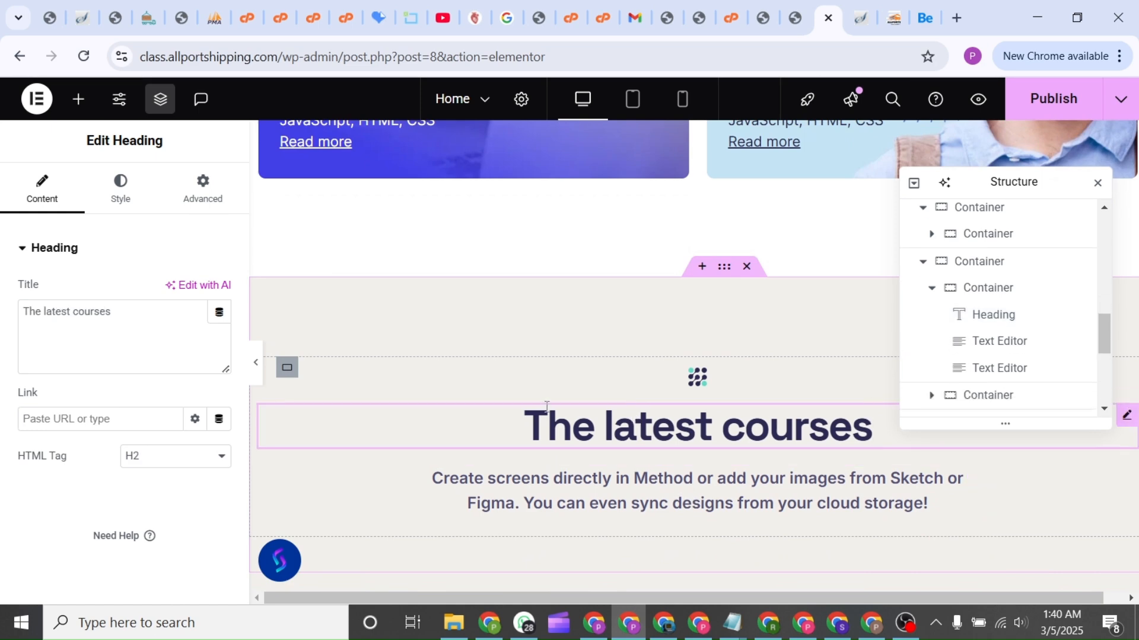
pyautogui.click(623, 496)
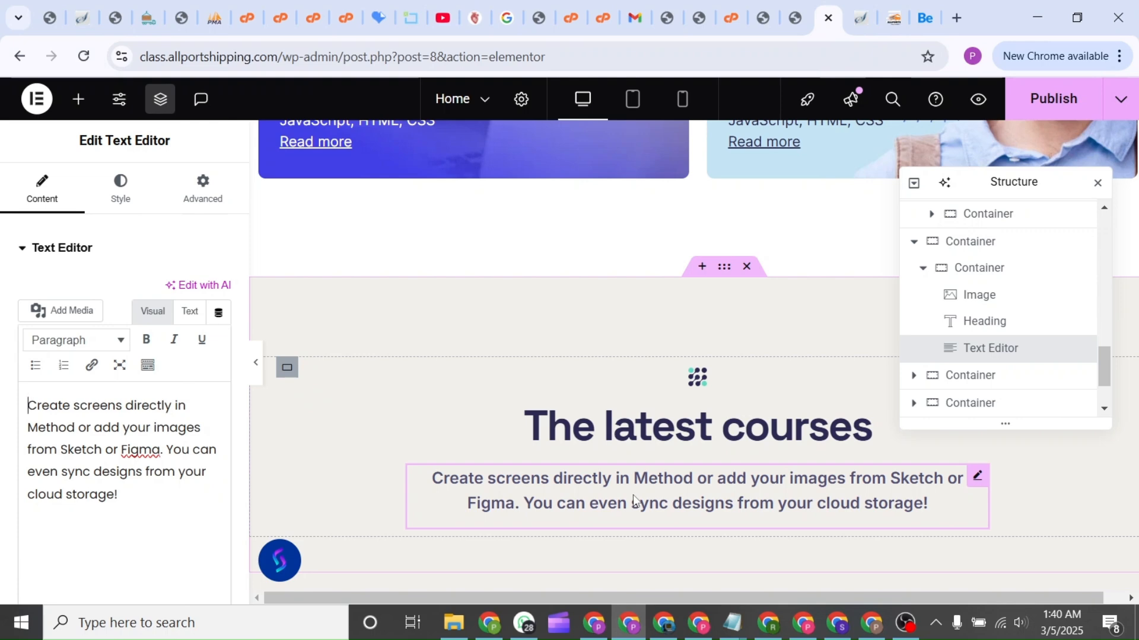
# Open the settings of the "Introduction to Artificial Intelligence and Machine Learning" course card's title text and image
pyautogui.scroll(-4, 631, 501)
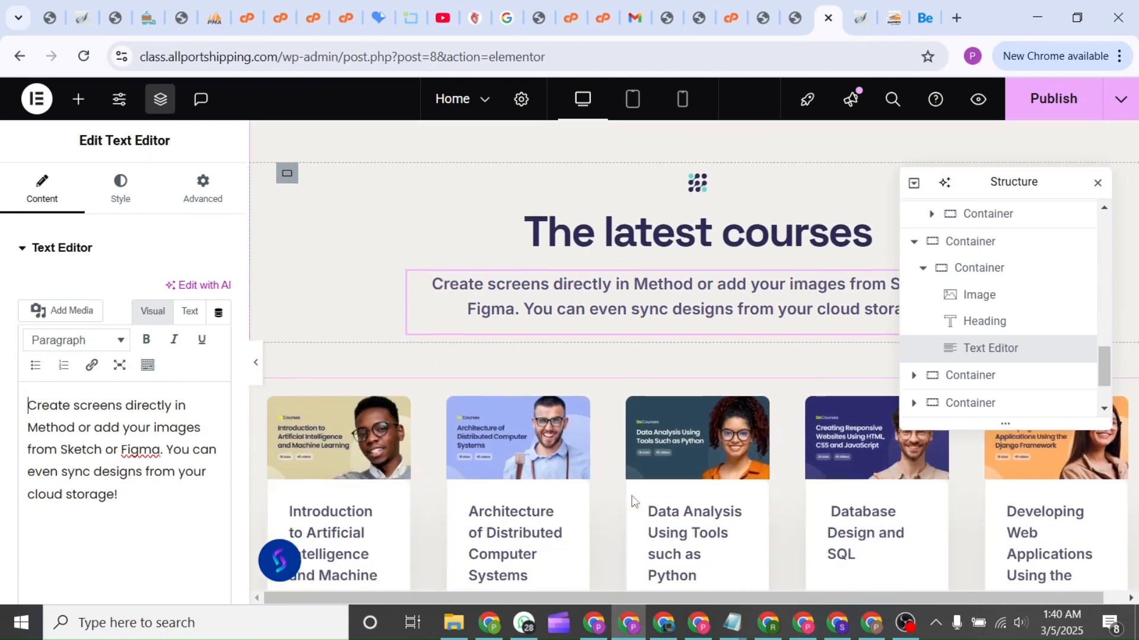
pyautogui.scroll(-3, 382, 469)
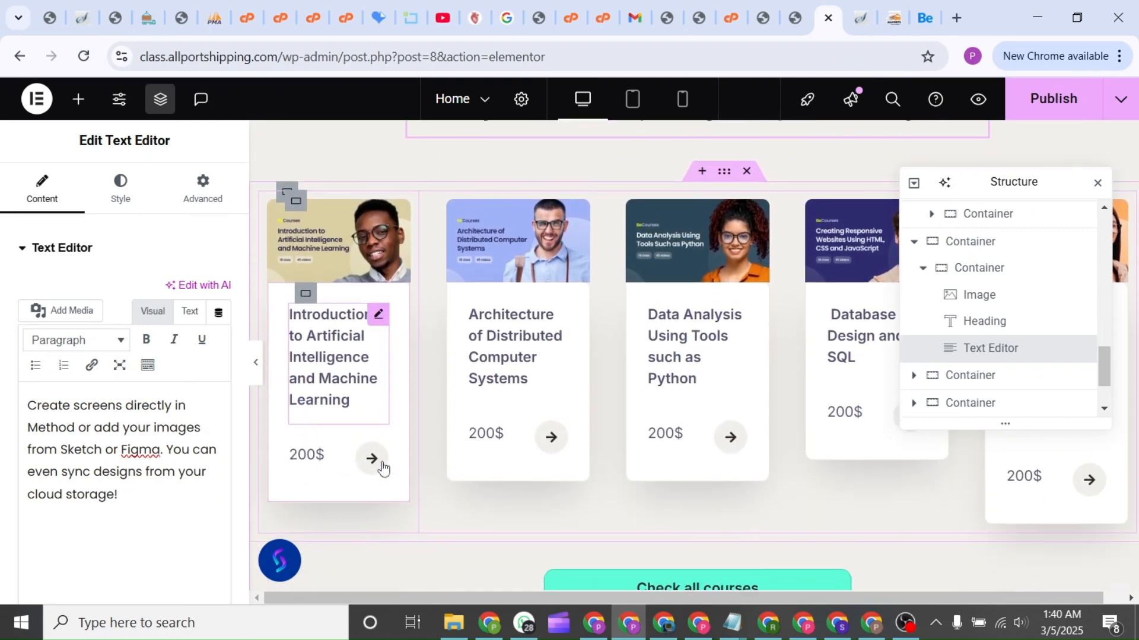
pyautogui.click(307, 420)
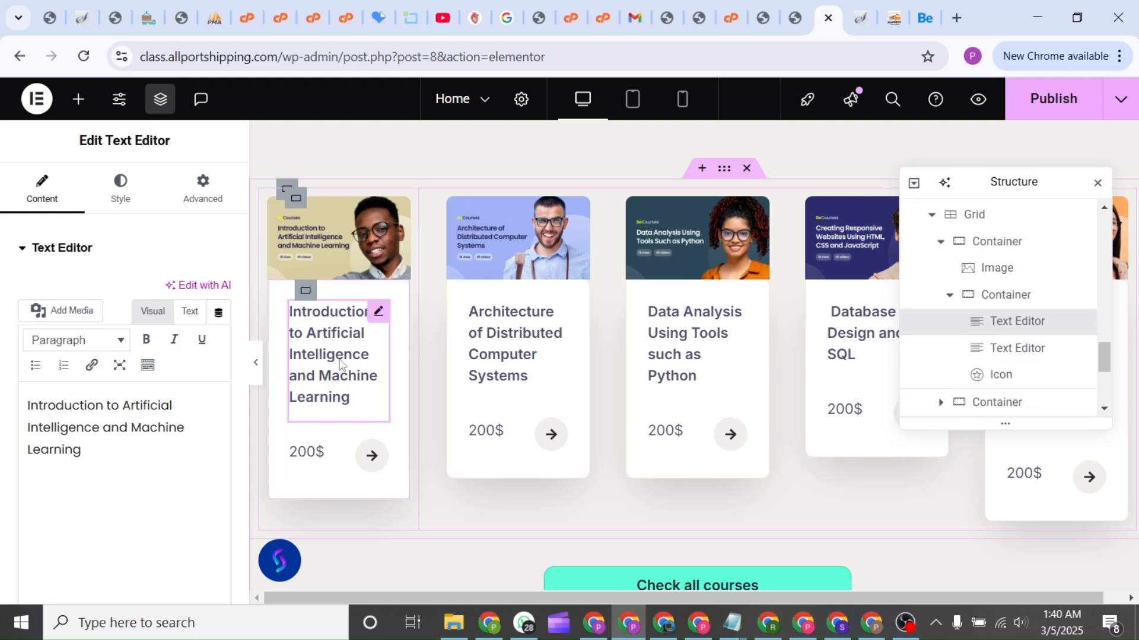
pyautogui.click(348, 270)
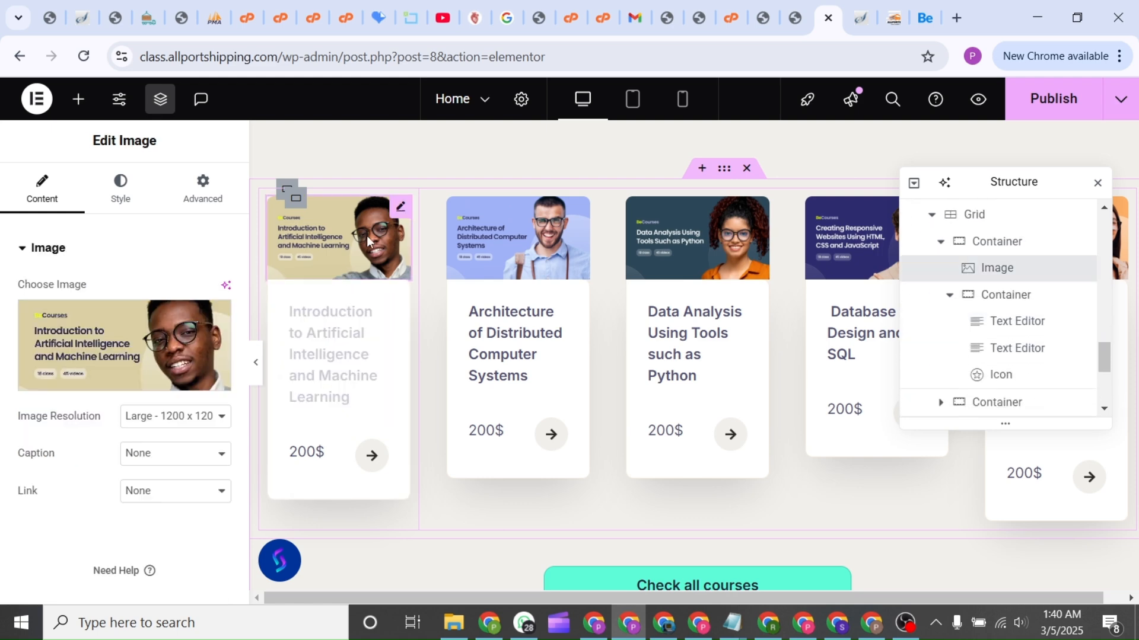
# Open the settings of the first course card's price text and of the descriptions under "Expert Instructors" and "Interactive Learning"
pyautogui.click(302, 468)
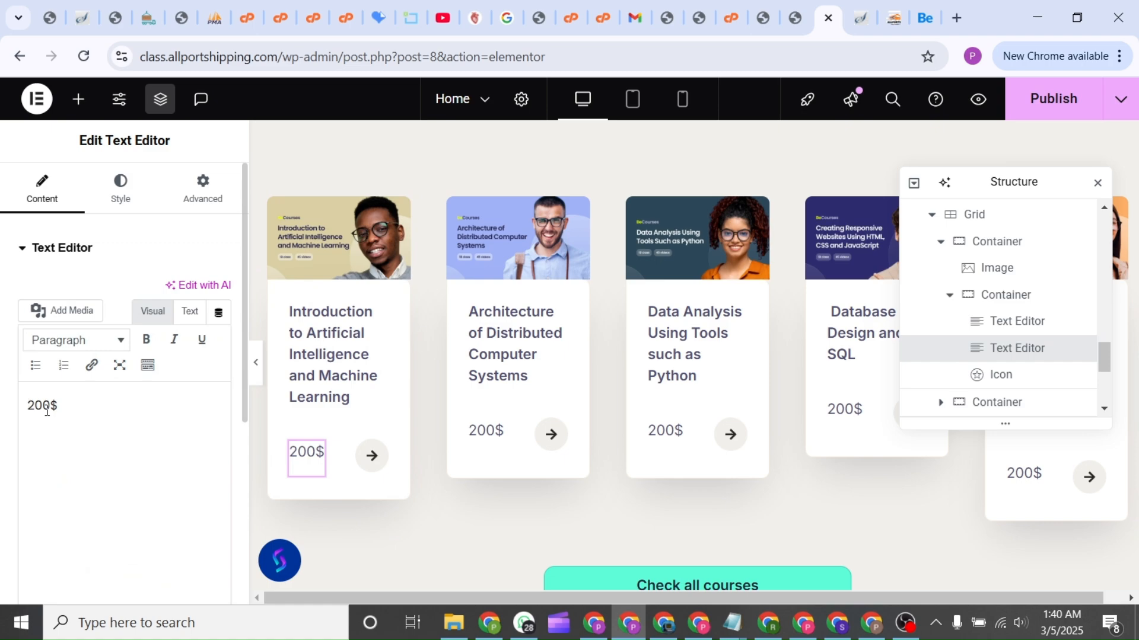
pyautogui.scroll(-8, 457, 449)
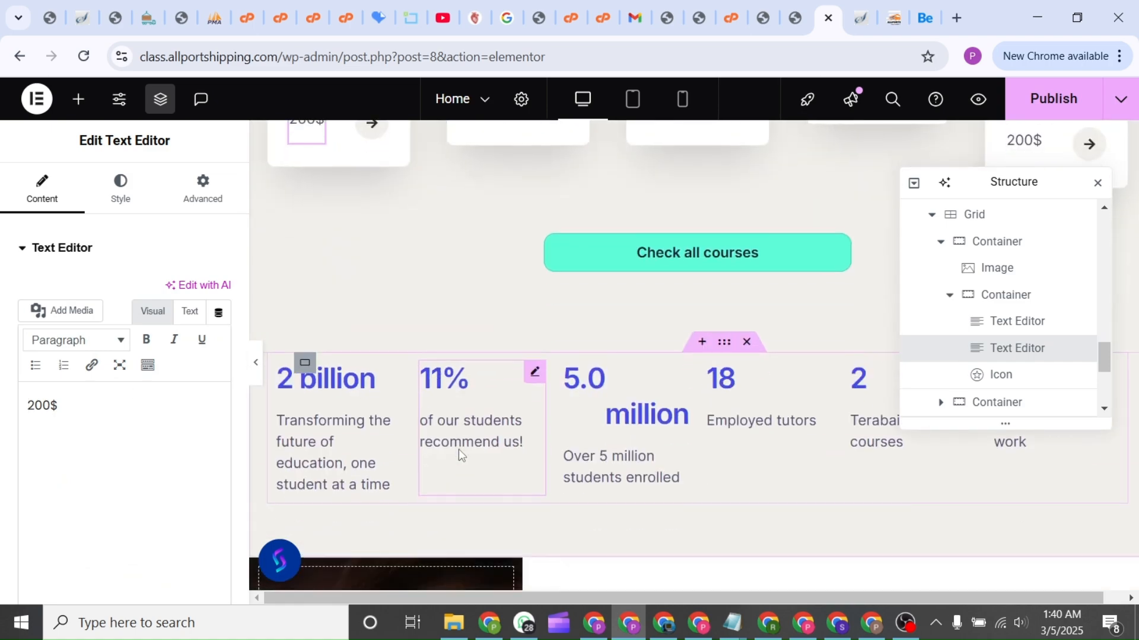
pyautogui.scroll(-10, 458, 450)
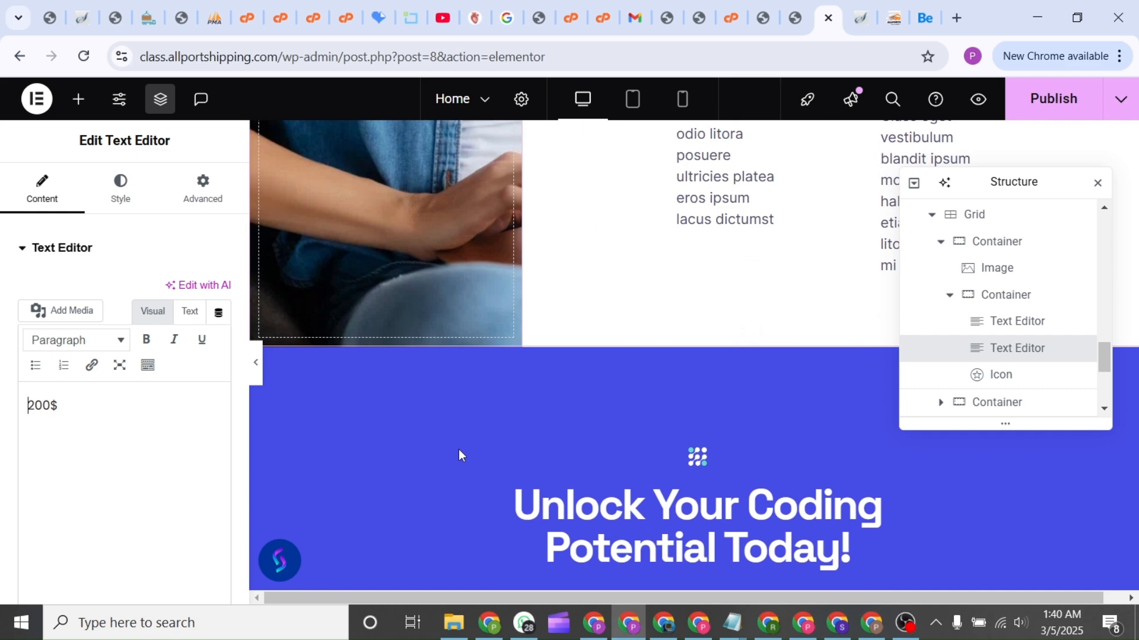
pyautogui.scroll(-4, 458, 449)
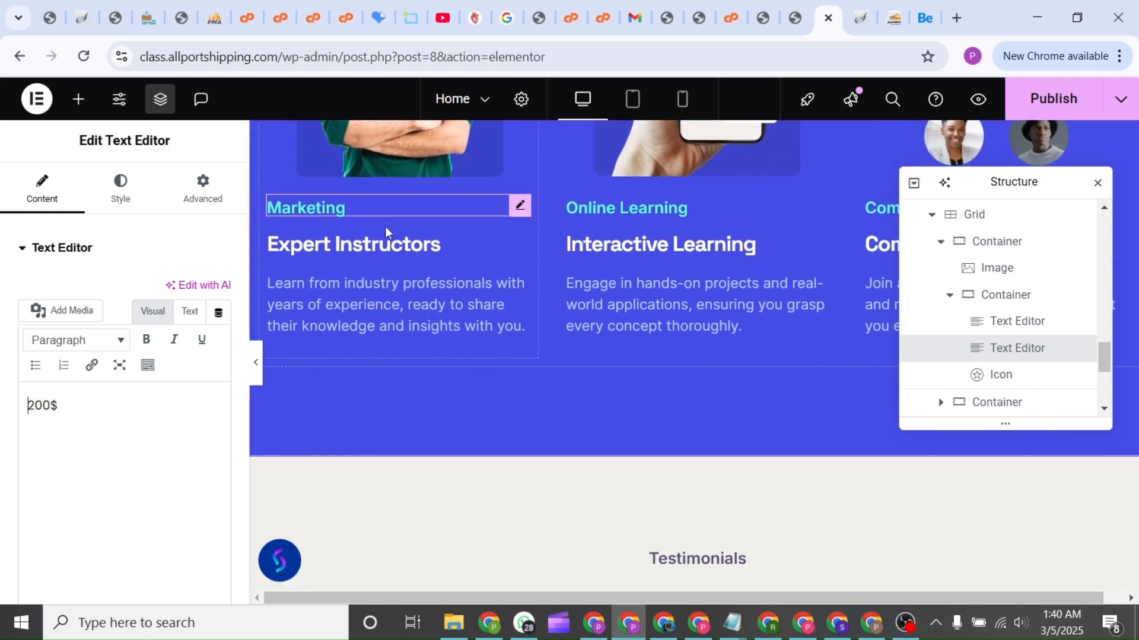
pyautogui.click(411, 290)
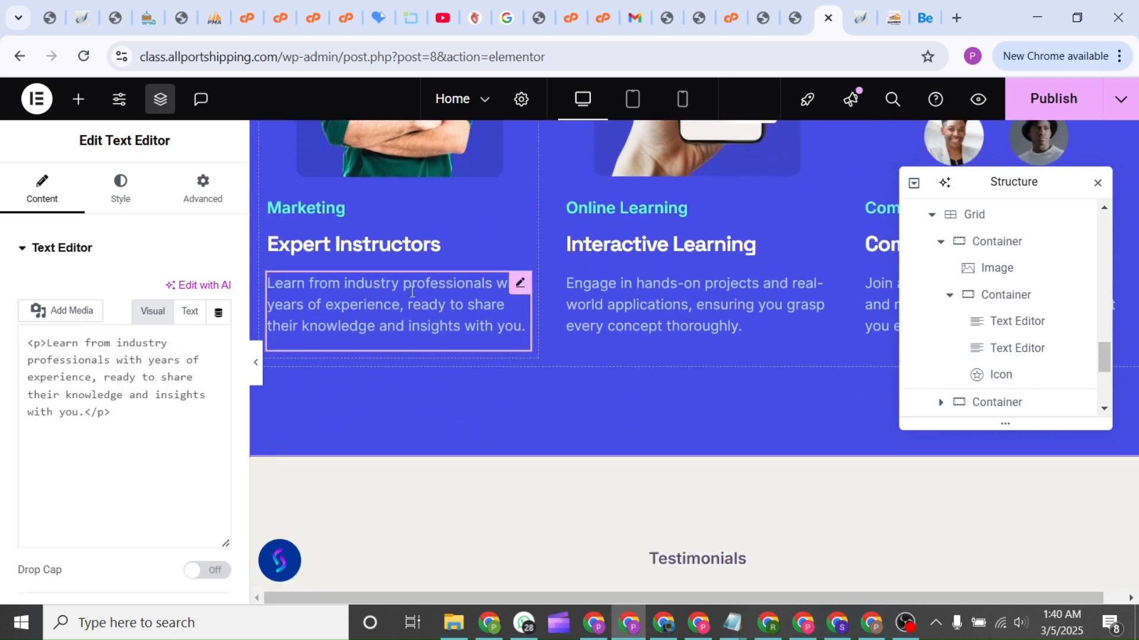
pyautogui.click(749, 313)
# Open the settings of the Be • Testimonials widget and of the "Join 250,000 people" heading above it
pyautogui.scroll(-10, 770, 430)
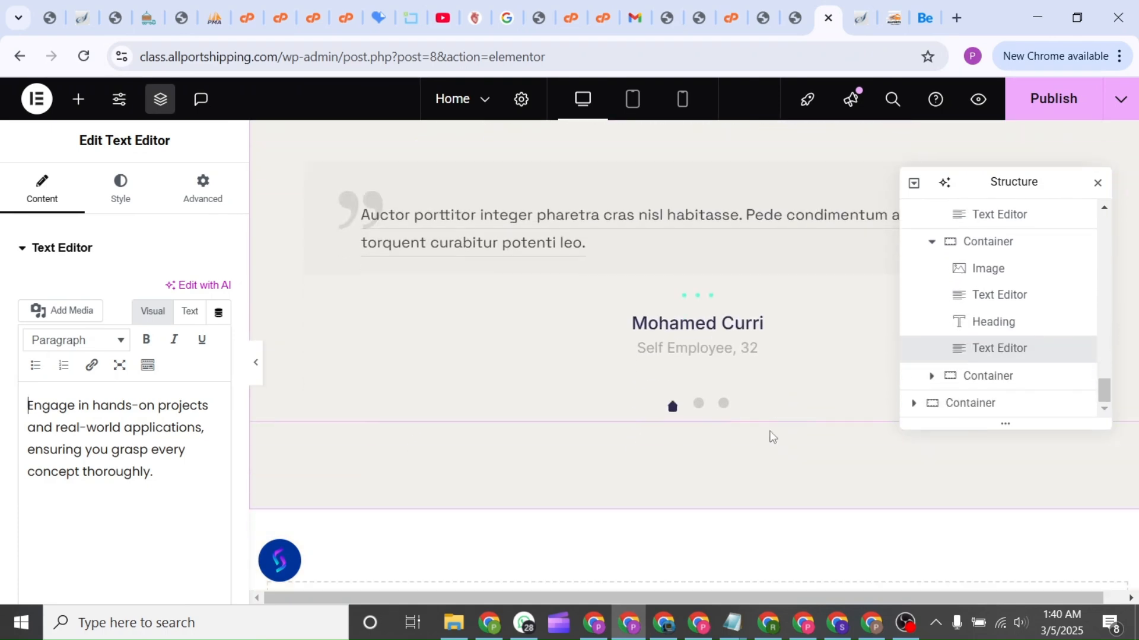
pyautogui.scroll(3, 769, 431)
pyautogui.scroll(-1, 772, 437)
pyautogui.click(658, 345)
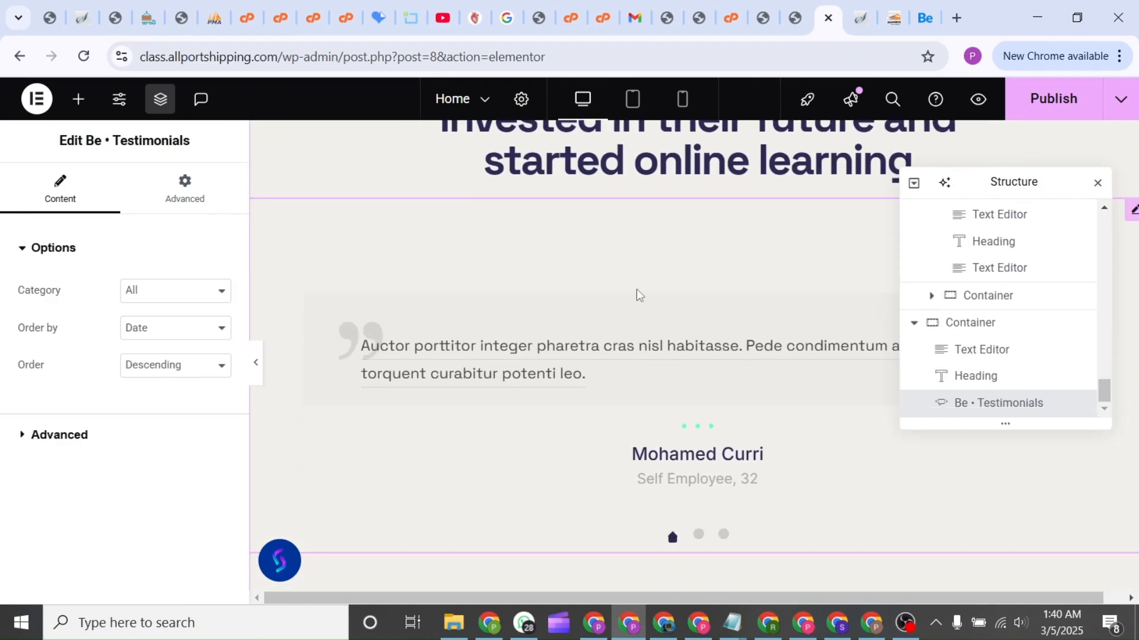
pyautogui.scroll(2, 636, 289)
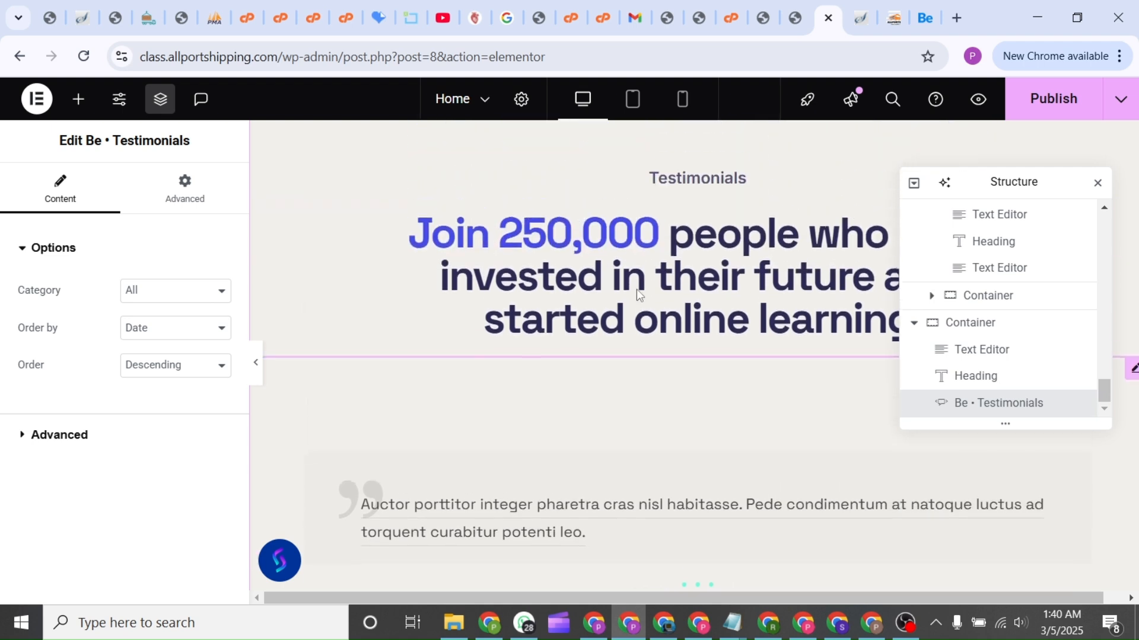
pyautogui.click(667, 252)
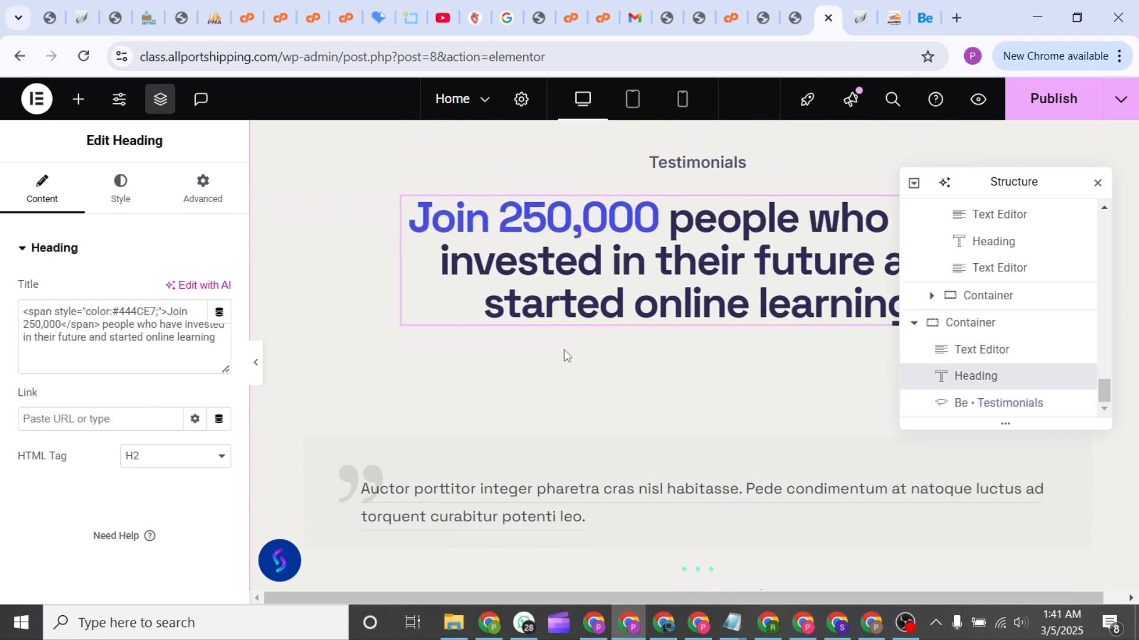
# Try selecting the description text under the footer logo, and publish the home page
pyautogui.scroll(-10, 564, 354)
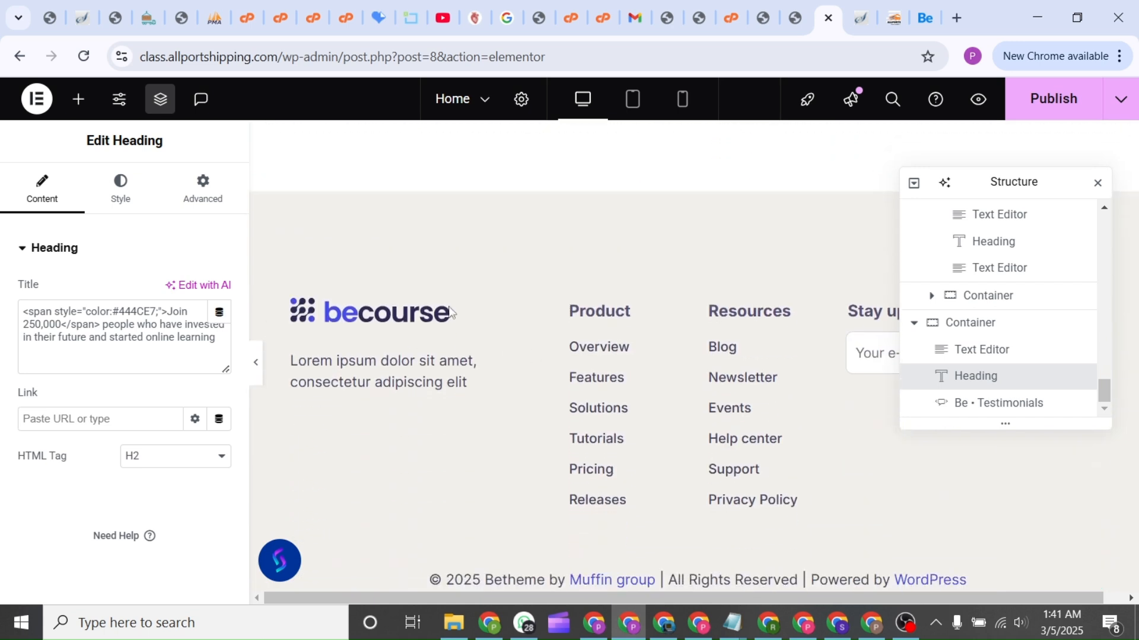
pyautogui.click(439, 397)
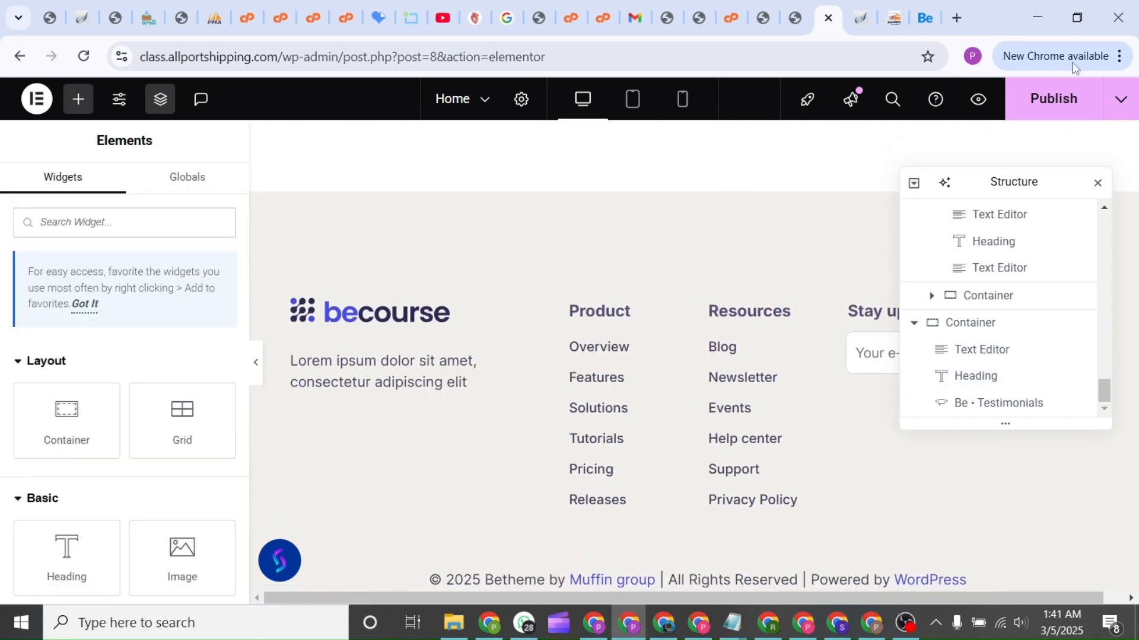
pyautogui.click(1055, 102)
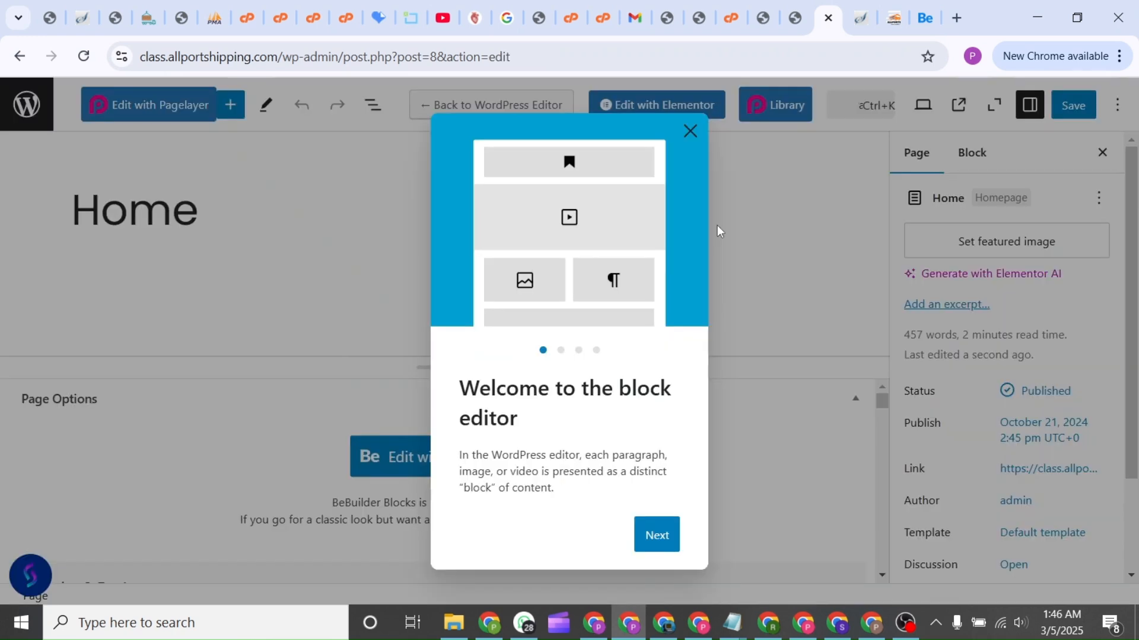
# Go through and close the block editor's welcome guide, and return to the list of all pages
pyautogui.click(660, 543)
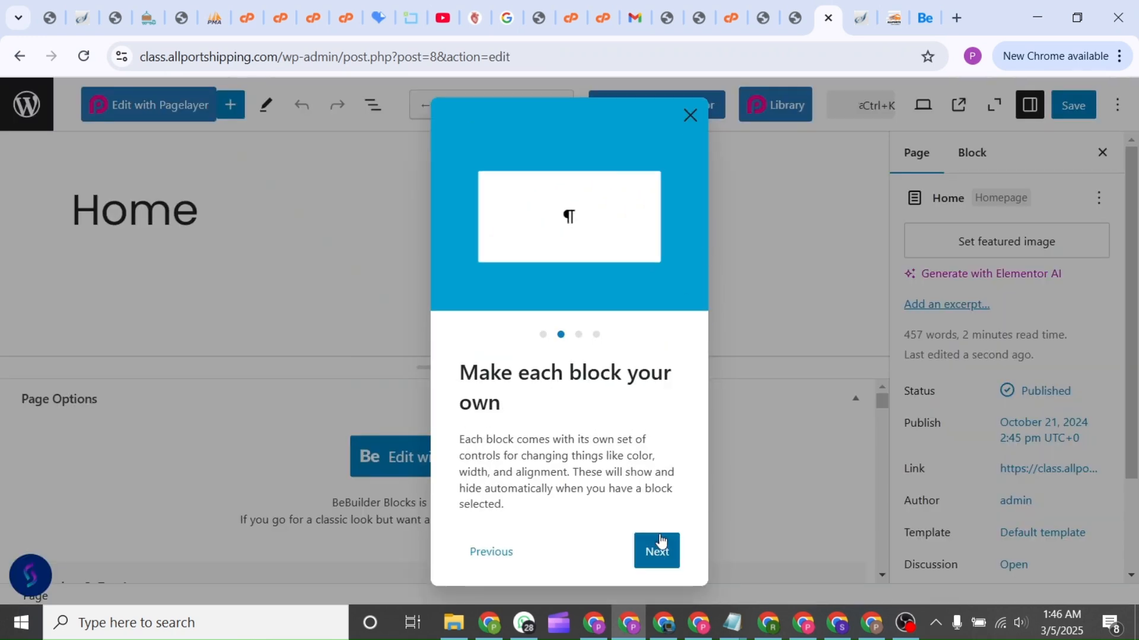
pyautogui.click(659, 543)
pyautogui.click(659, 544)
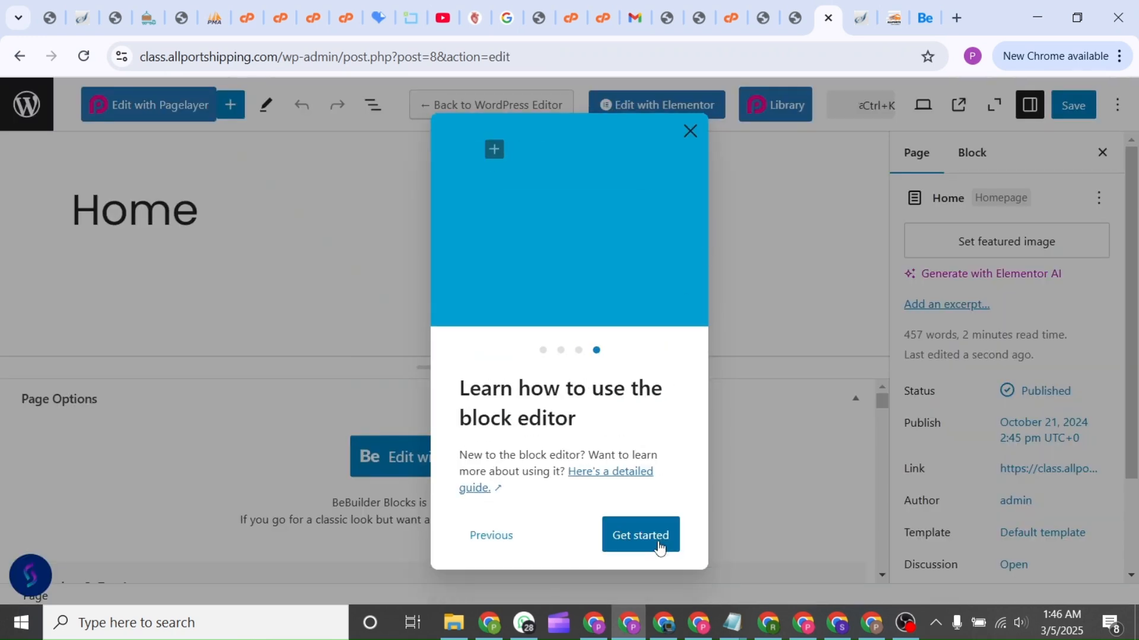
pyautogui.click(659, 546)
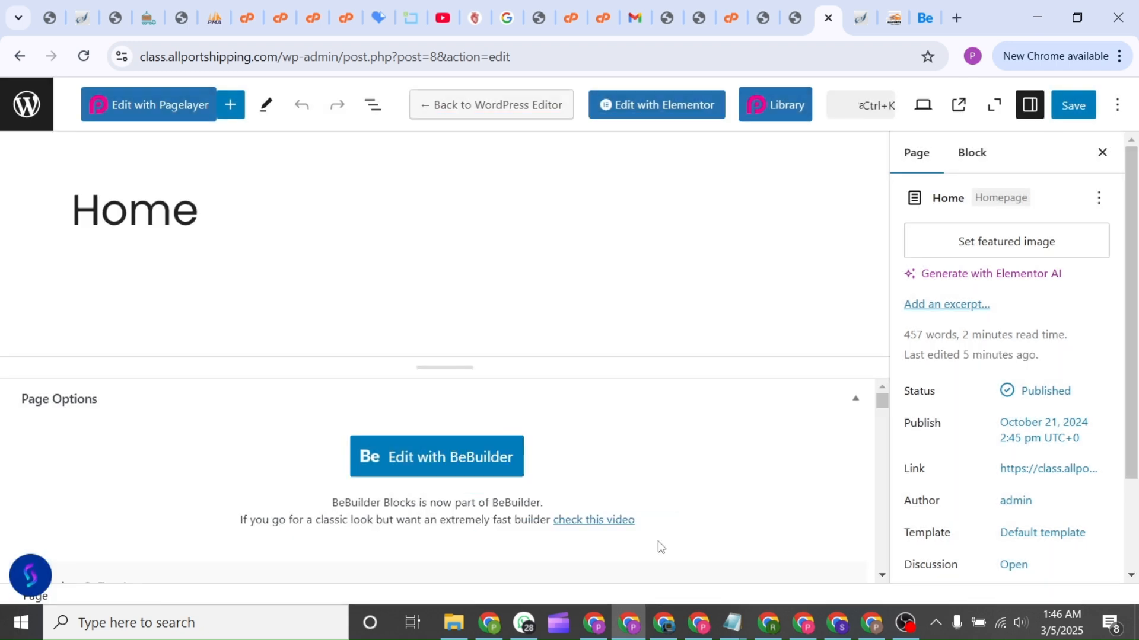
pyautogui.click(26, 102)
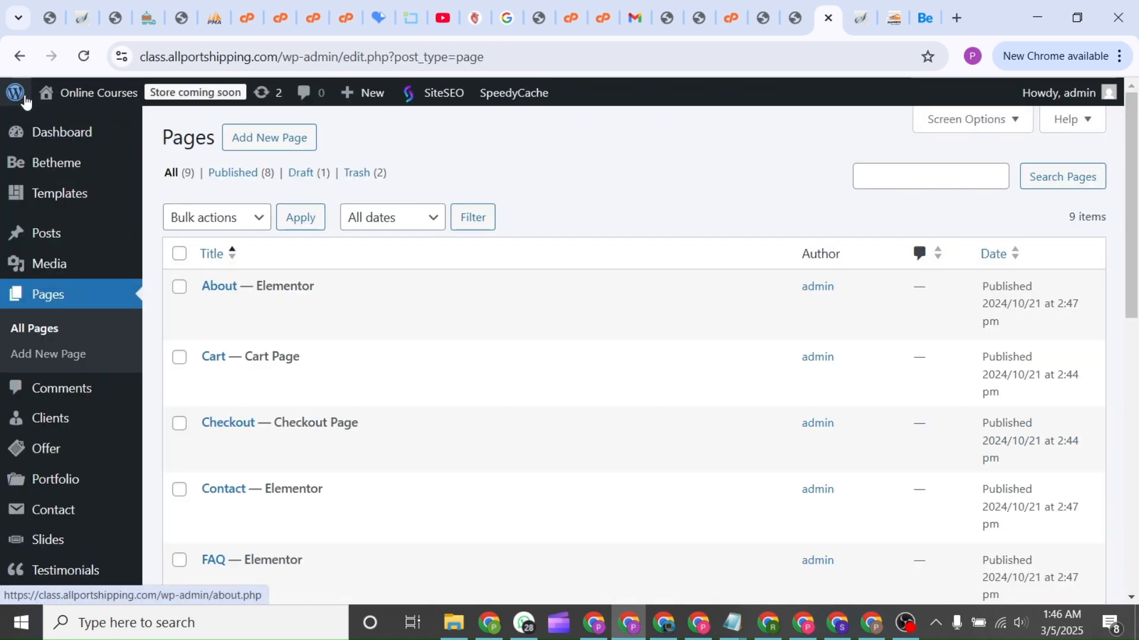
# Open the Global Logo settings in Betheme's Theme Options
pyautogui.moveTo(62, 168)
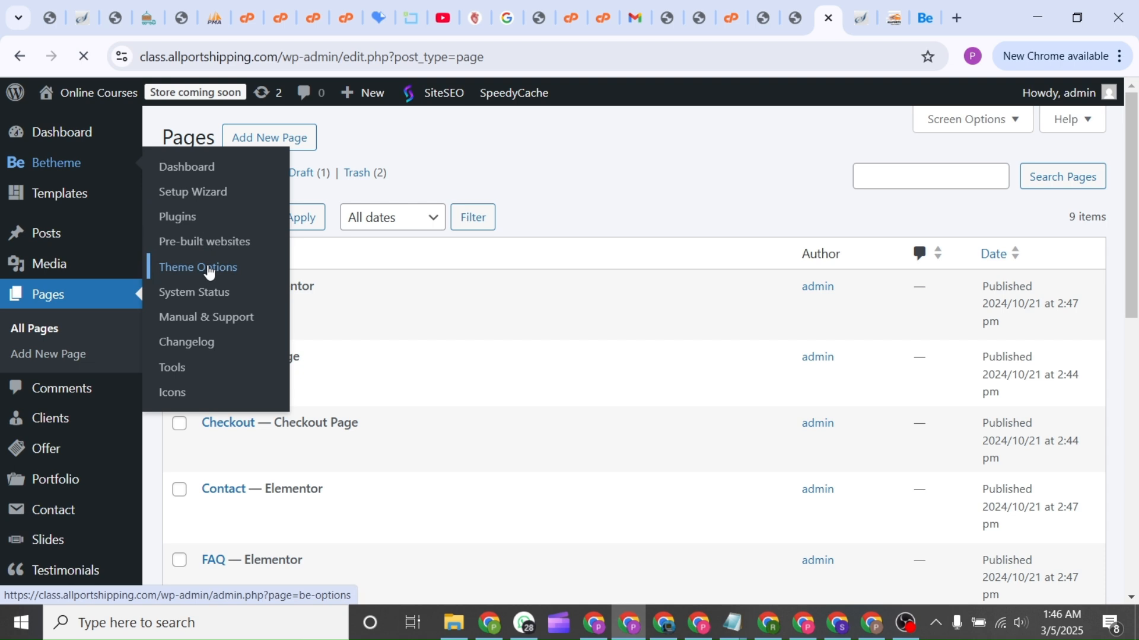
pyautogui.click(209, 271)
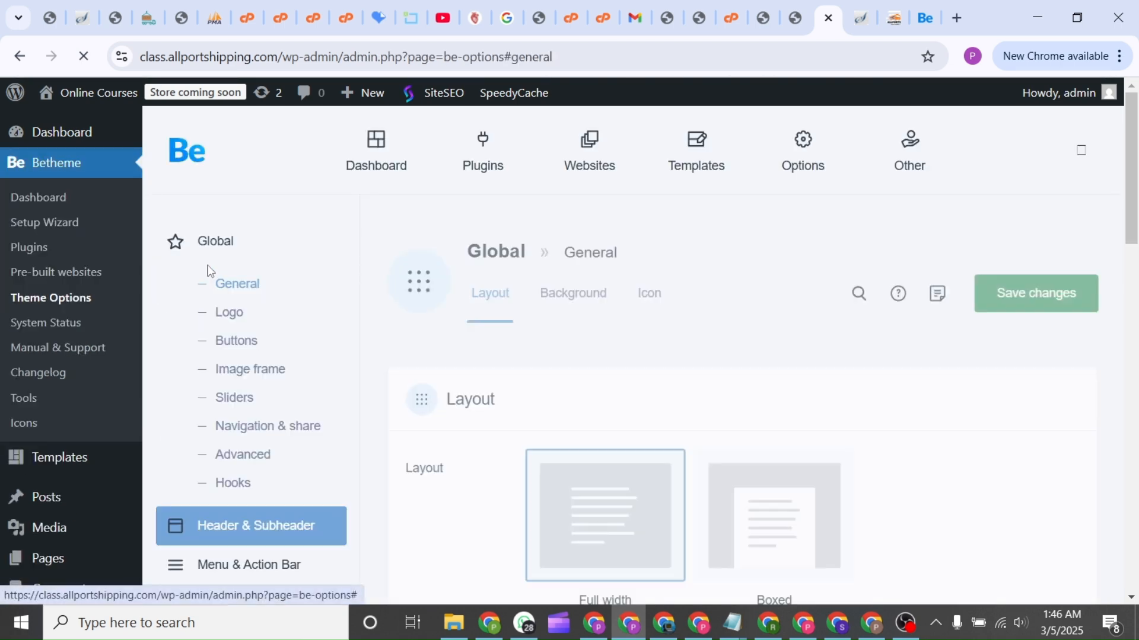
pyautogui.click(230, 312)
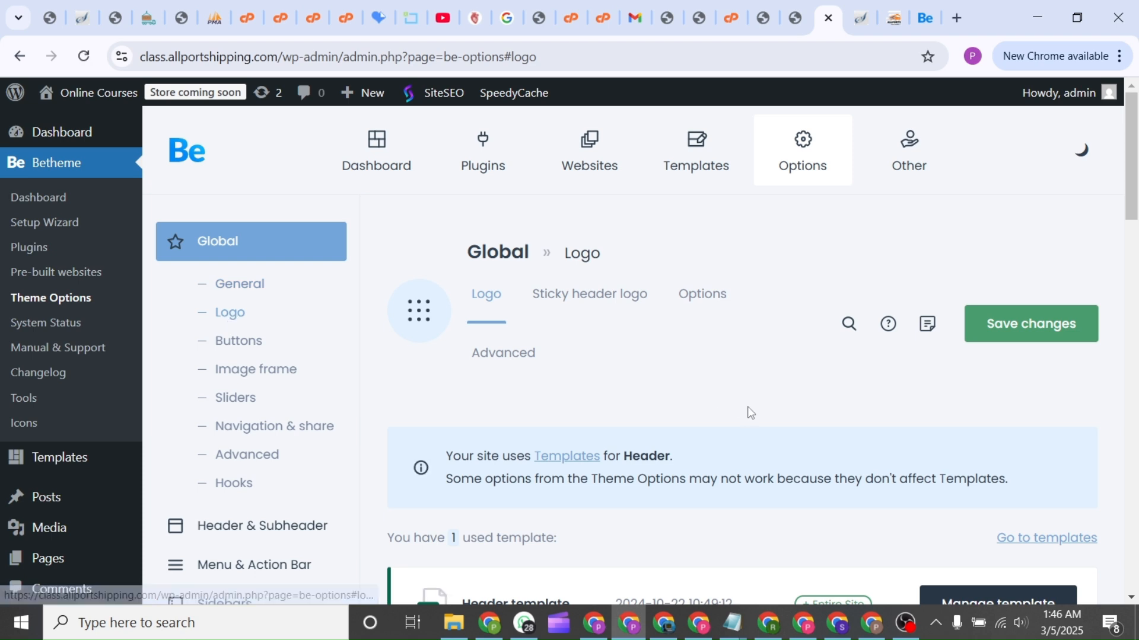
# Open the site-wide Header template in BeBuilder and skip the introduction tour
pyautogui.scroll(-4, 750, 413)
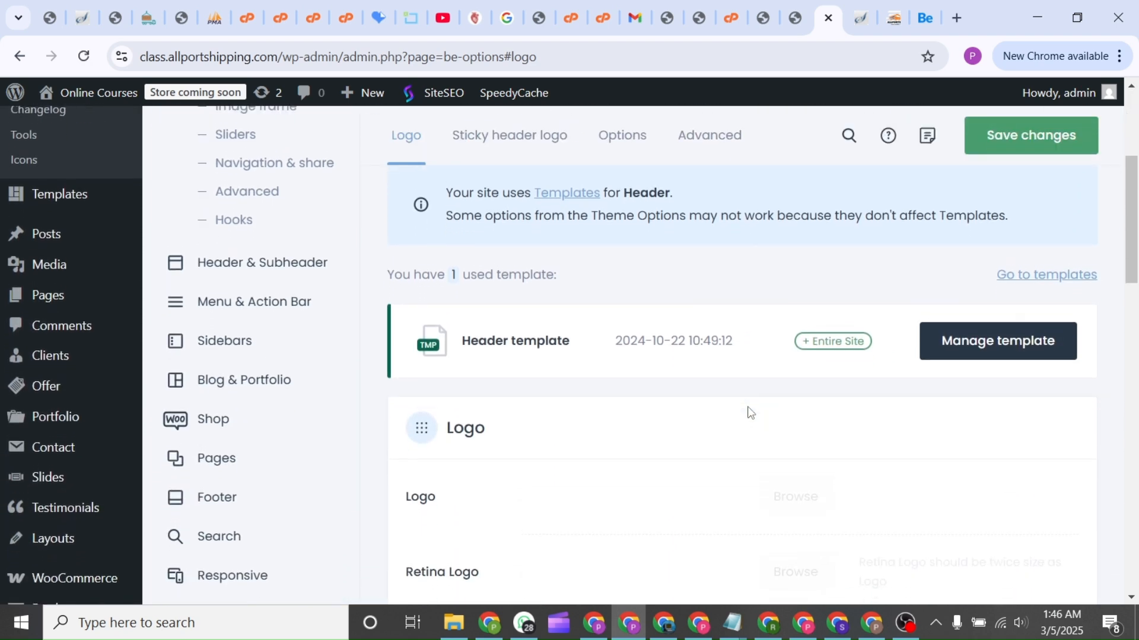
pyautogui.scroll(-2, 750, 413)
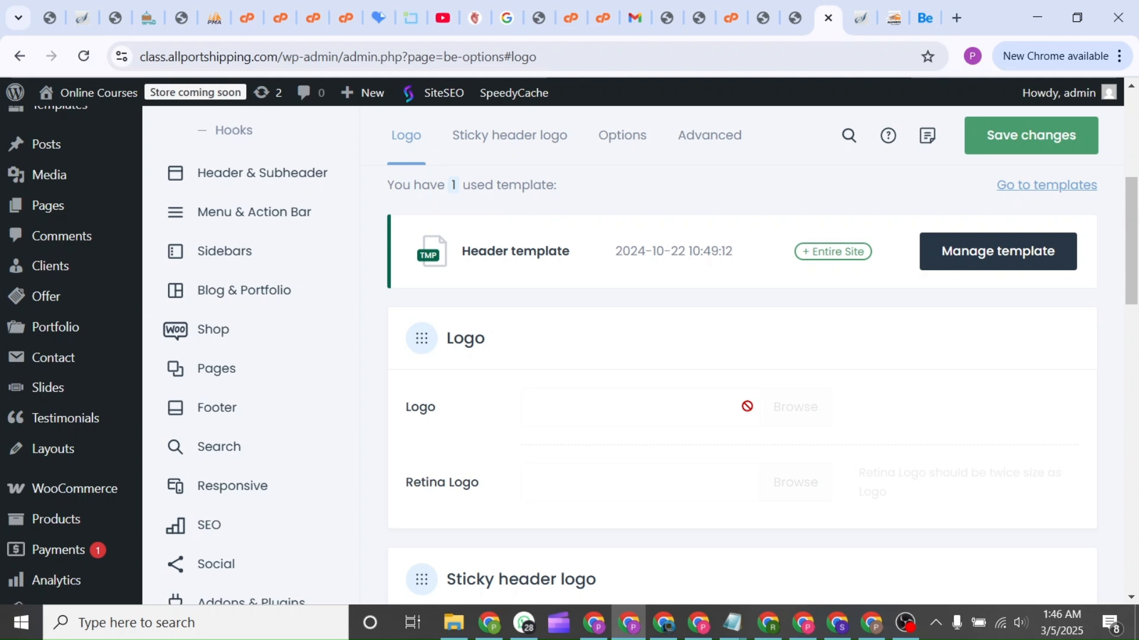
pyautogui.scroll(1, 601, 389)
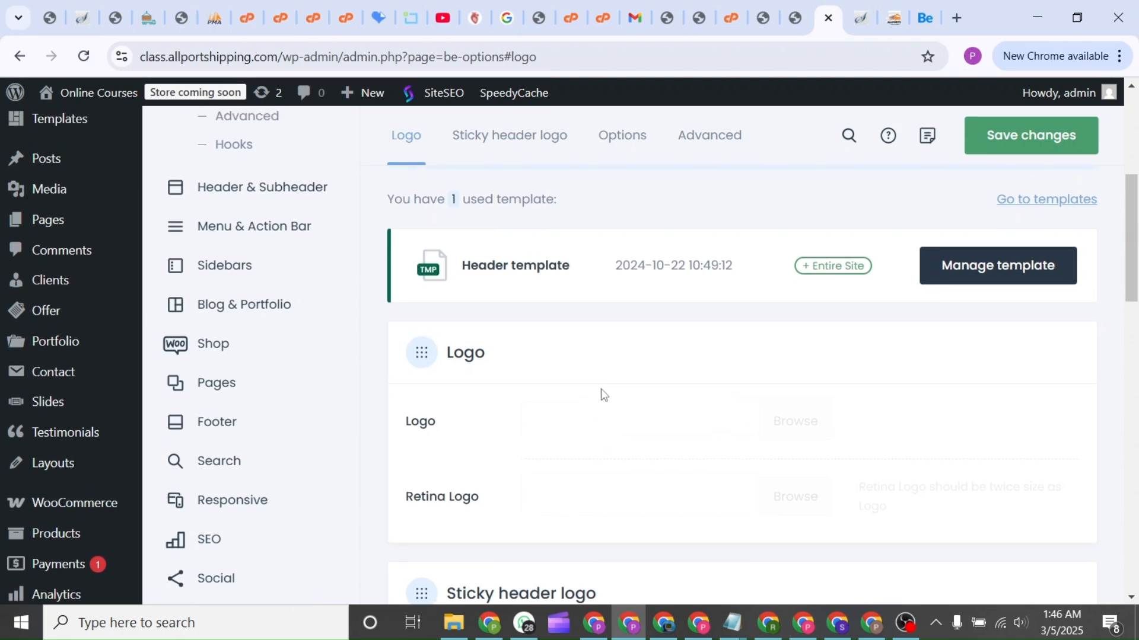
pyautogui.scroll(1, 600, 389)
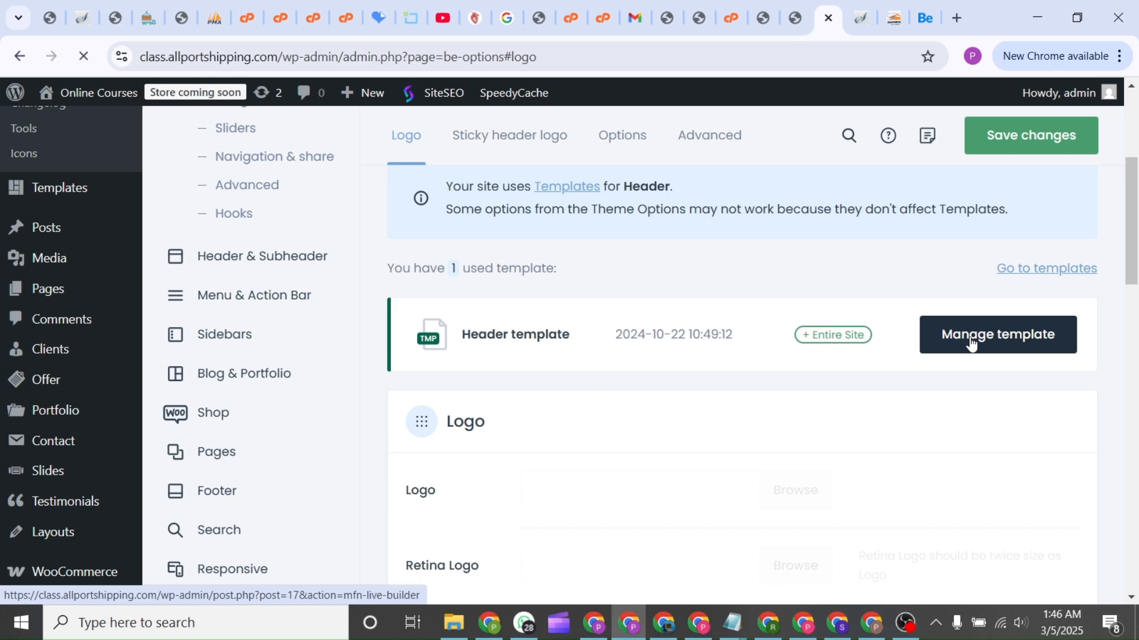
pyautogui.click(970, 336)
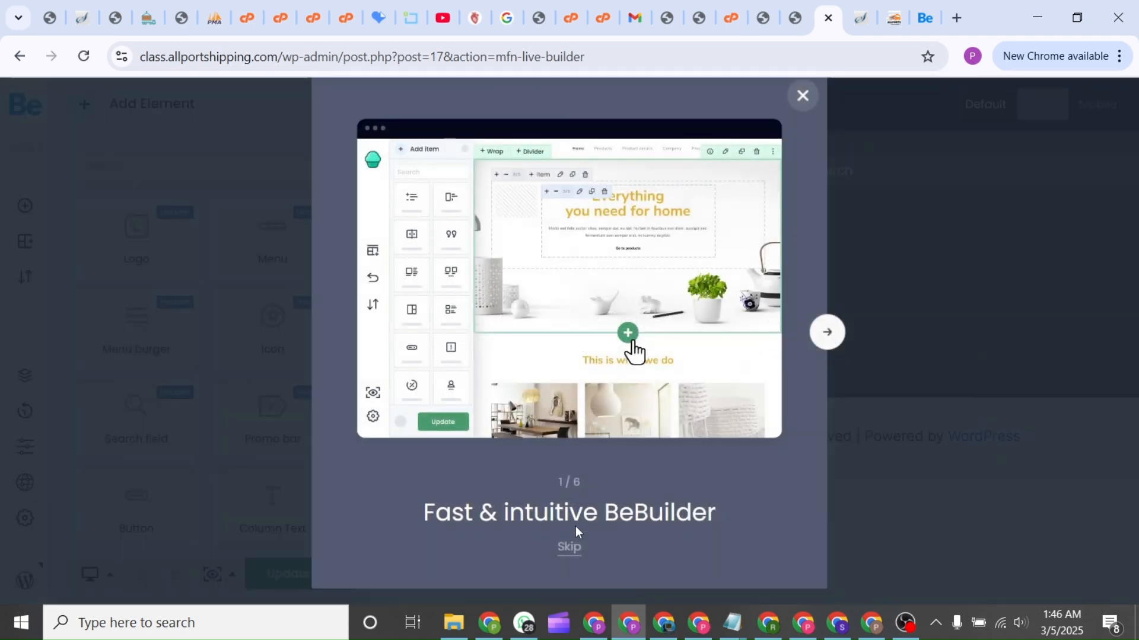
pyautogui.click(571, 540)
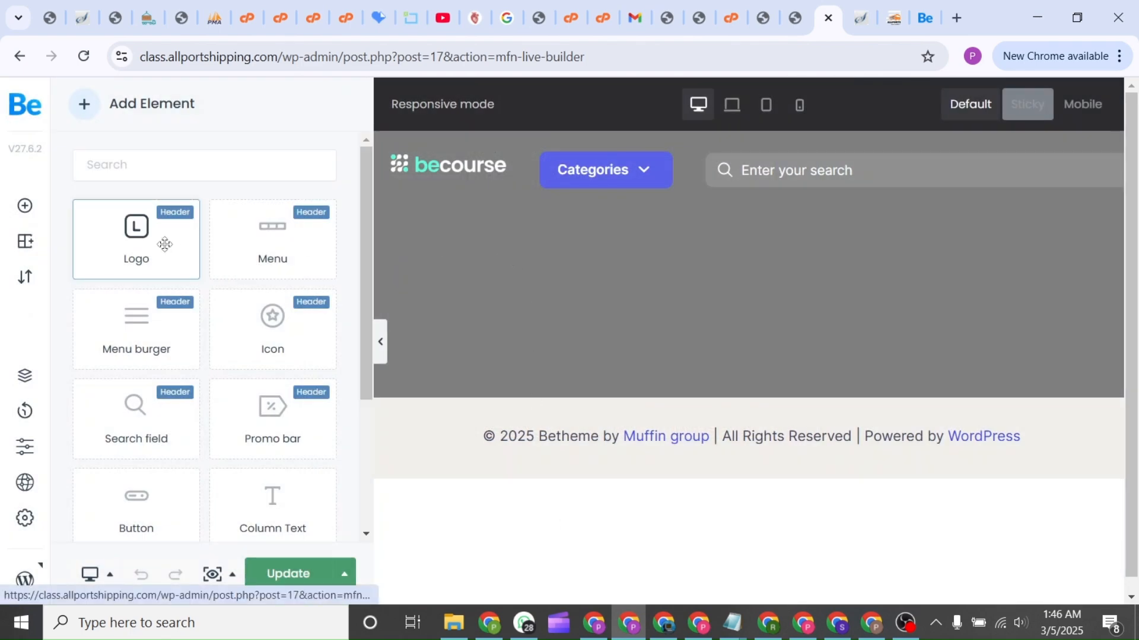
# Open the header logo element's settings and bring up the media library for choosing a replacement image
pyautogui.moveTo(165, 244); pyautogui.dragTo(438, 176)
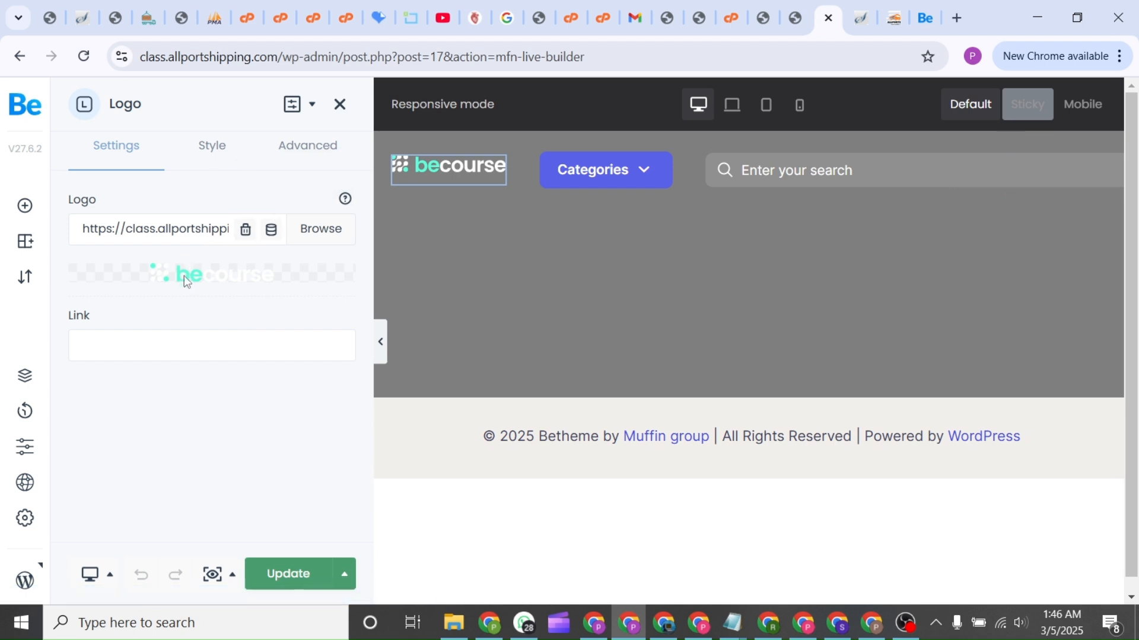
pyautogui.click(323, 236)
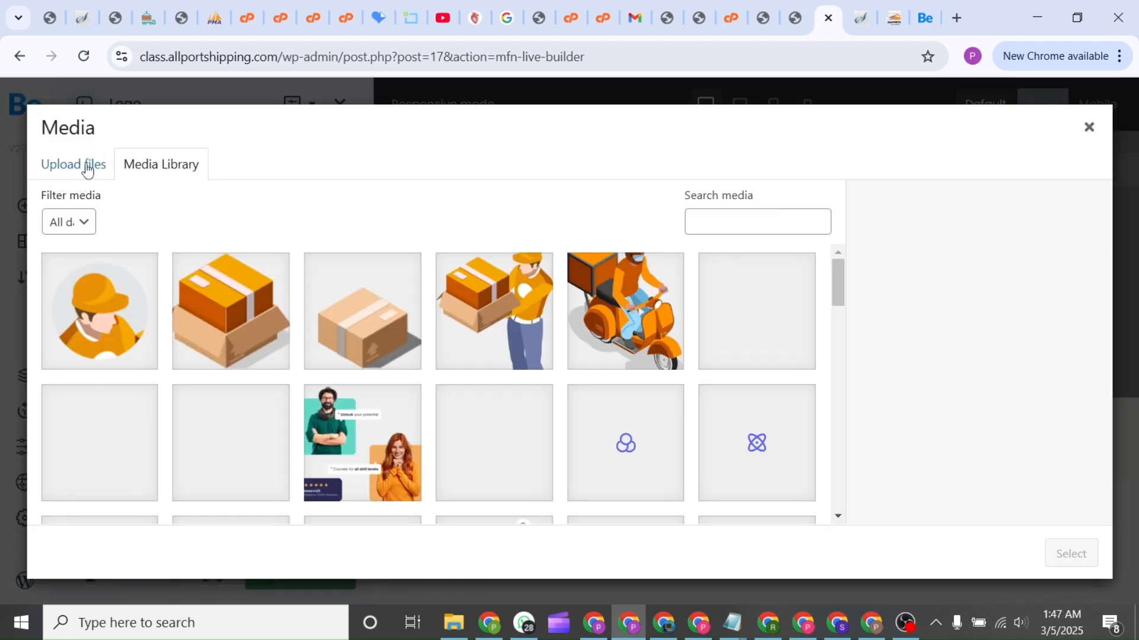
pyautogui.scroll(-3, 582, 423)
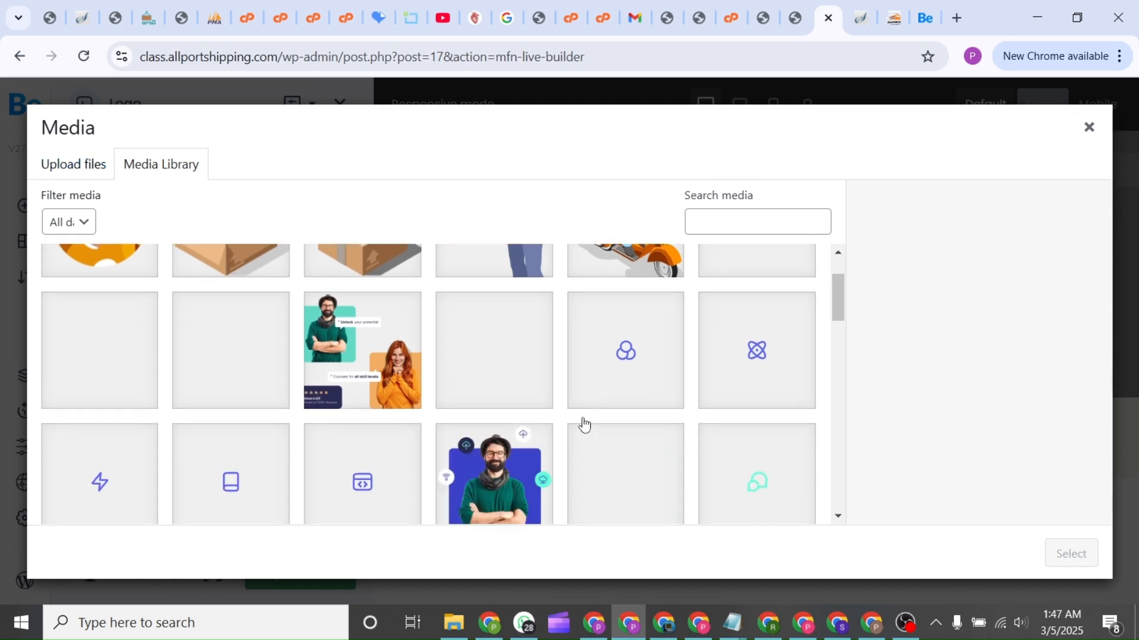
pyautogui.scroll(3, 585, 425)
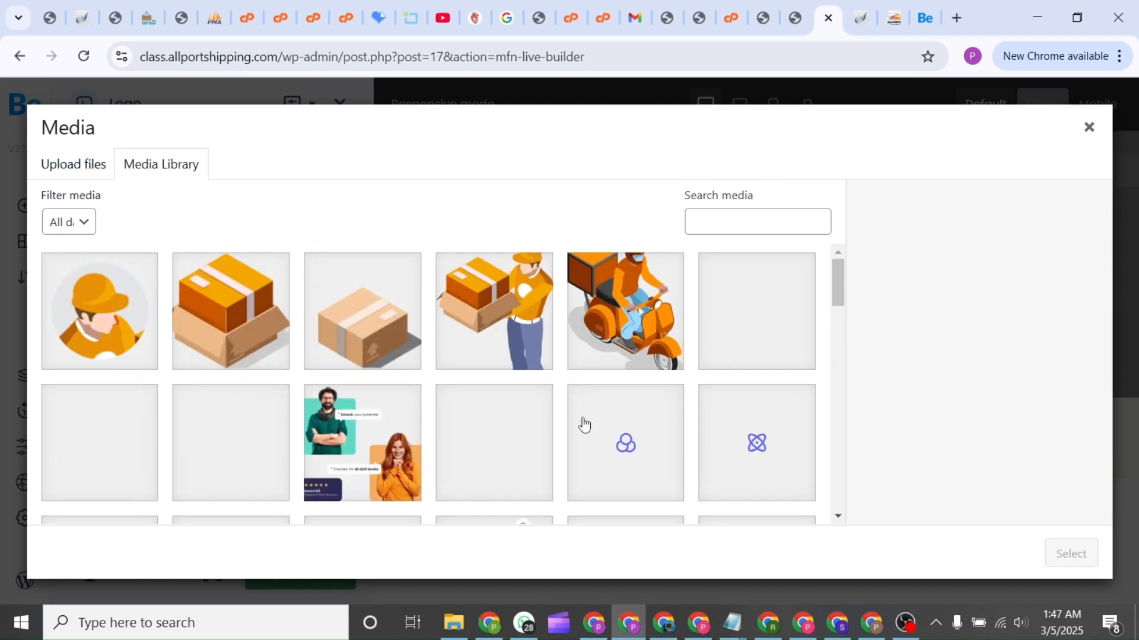
pyautogui.scroll(-5, 584, 425)
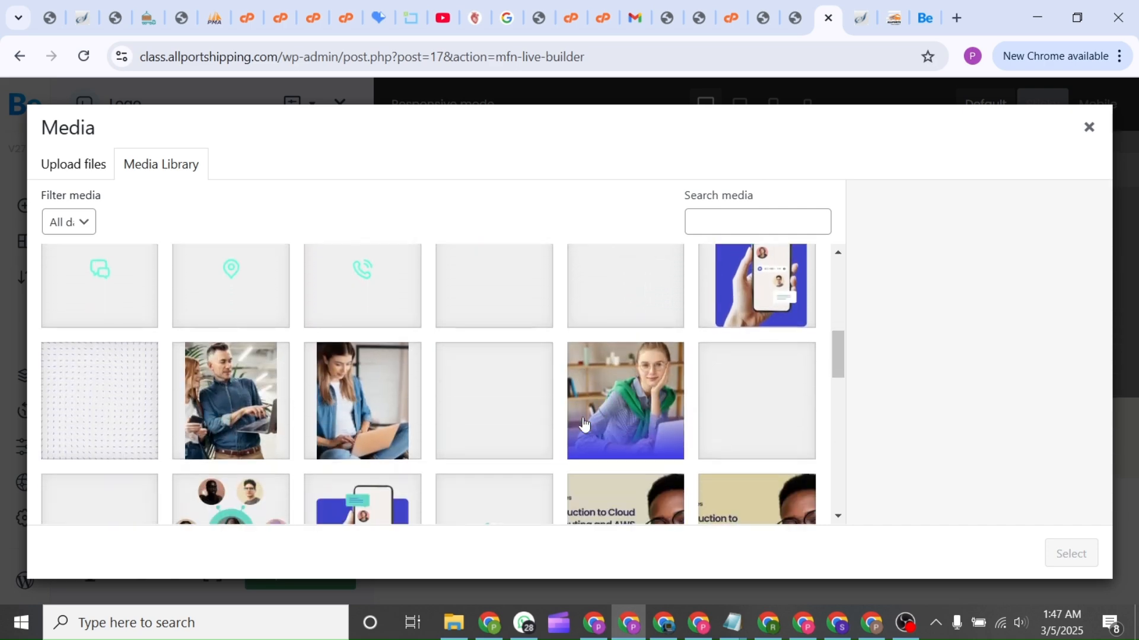
pyautogui.click(82, 169)
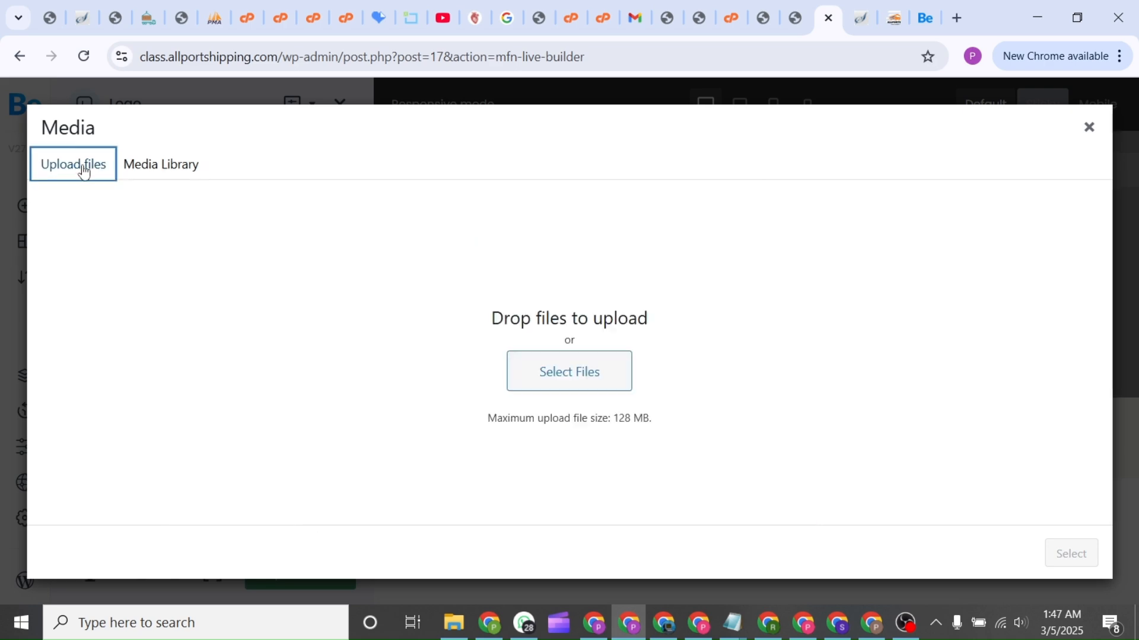
pyautogui.click(142, 170)
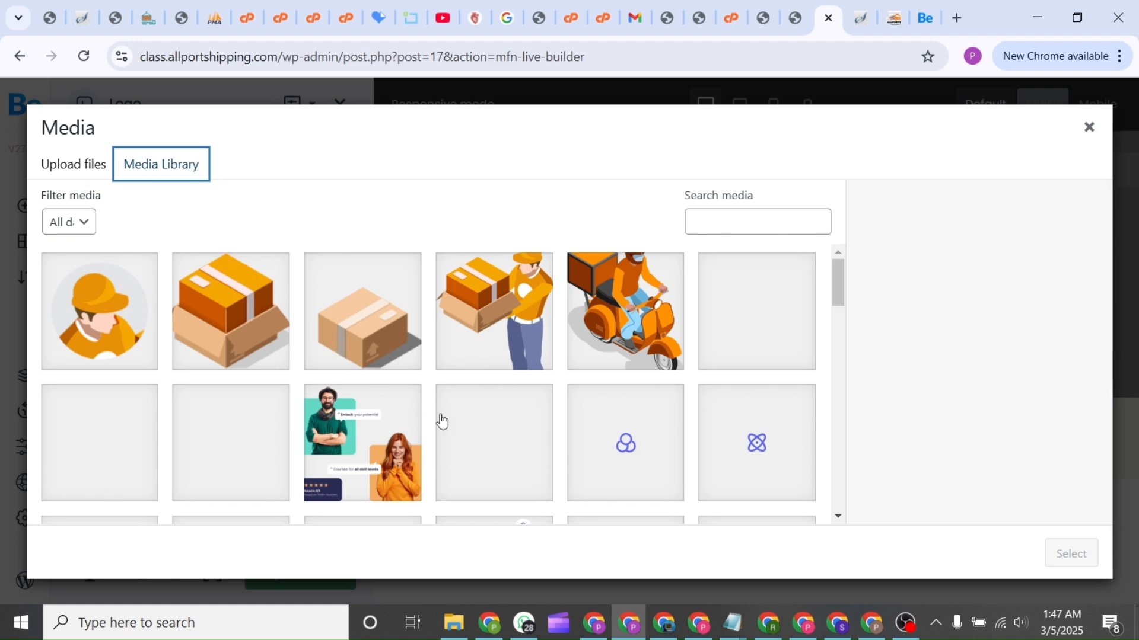
# Replace the header logo with course3-home-pic6.svg from the media library
pyautogui.scroll(-7, 442, 421)
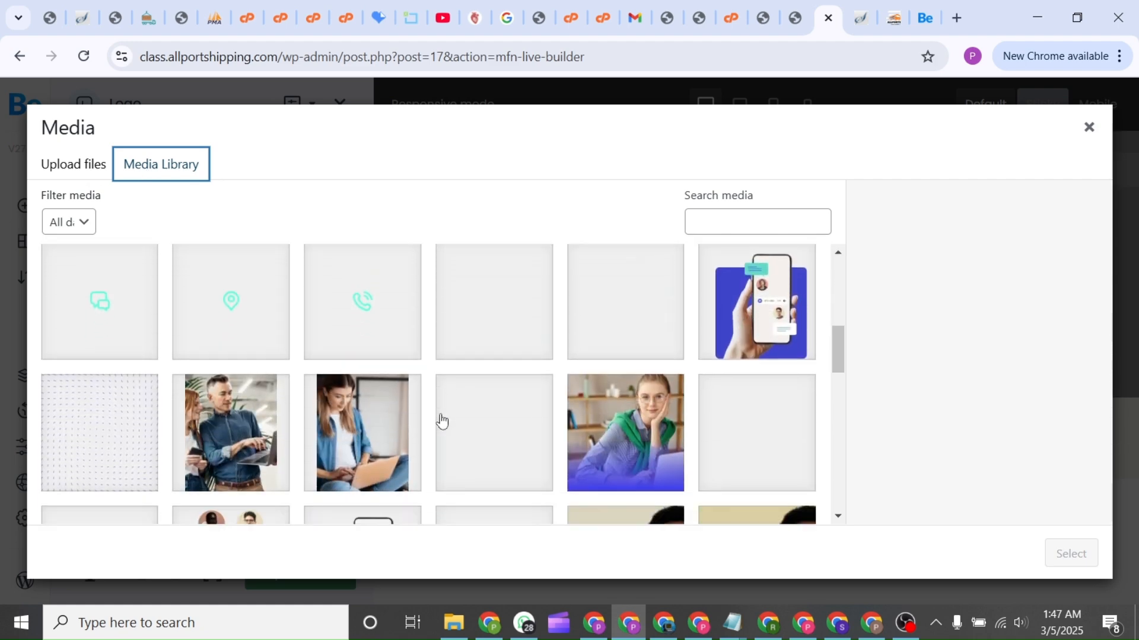
pyautogui.scroll(-8, 442, 421)
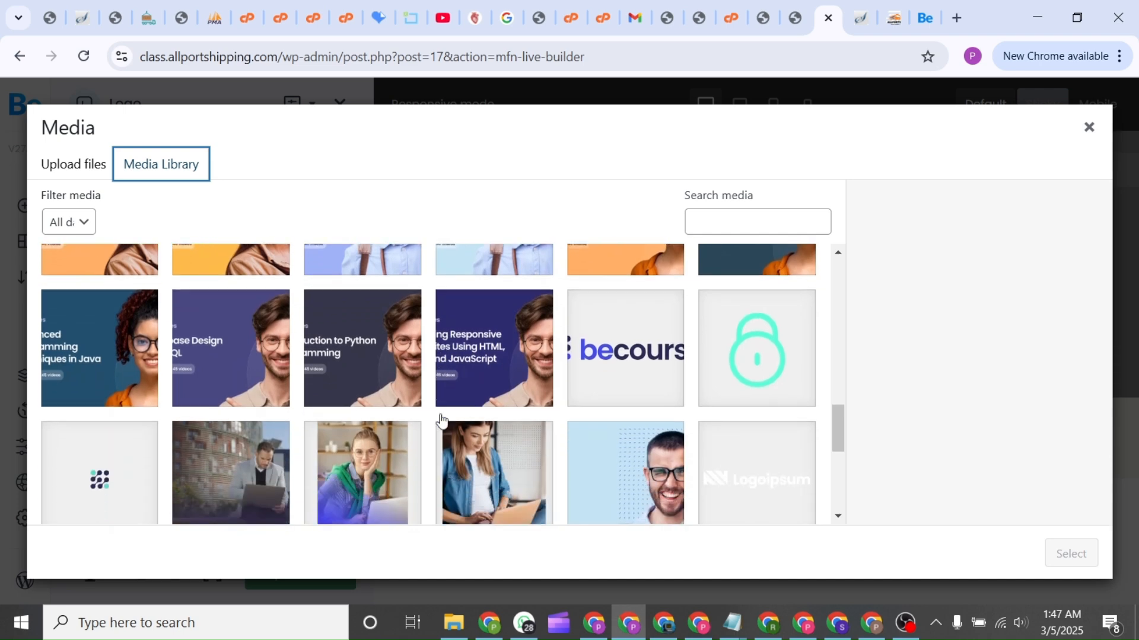
pyautogui.scroll(-1, 442, 421)
pyautogui.scroll(-1, 442, 421)
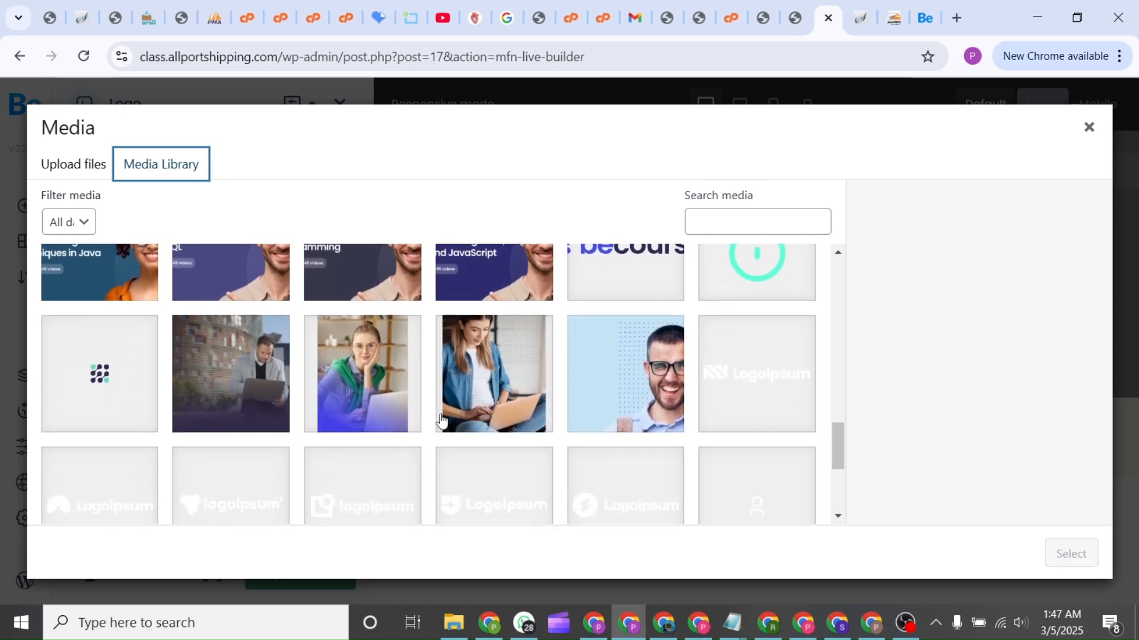
pyautogui.scroll(-4, 442, 421)
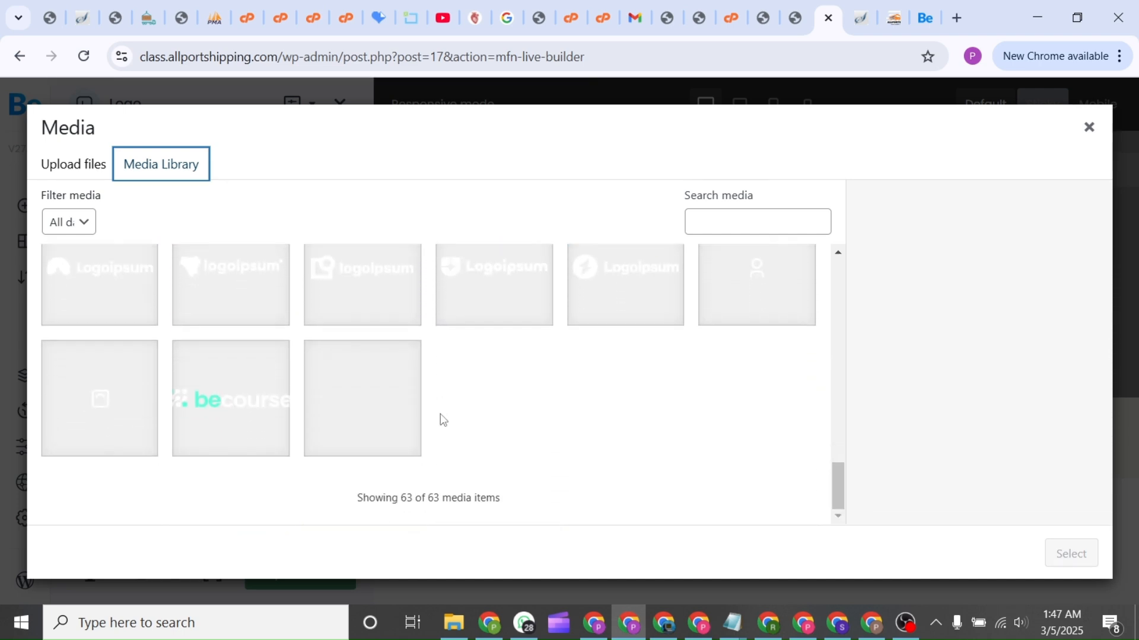
pyautogui.scroll(3, 441, 420)
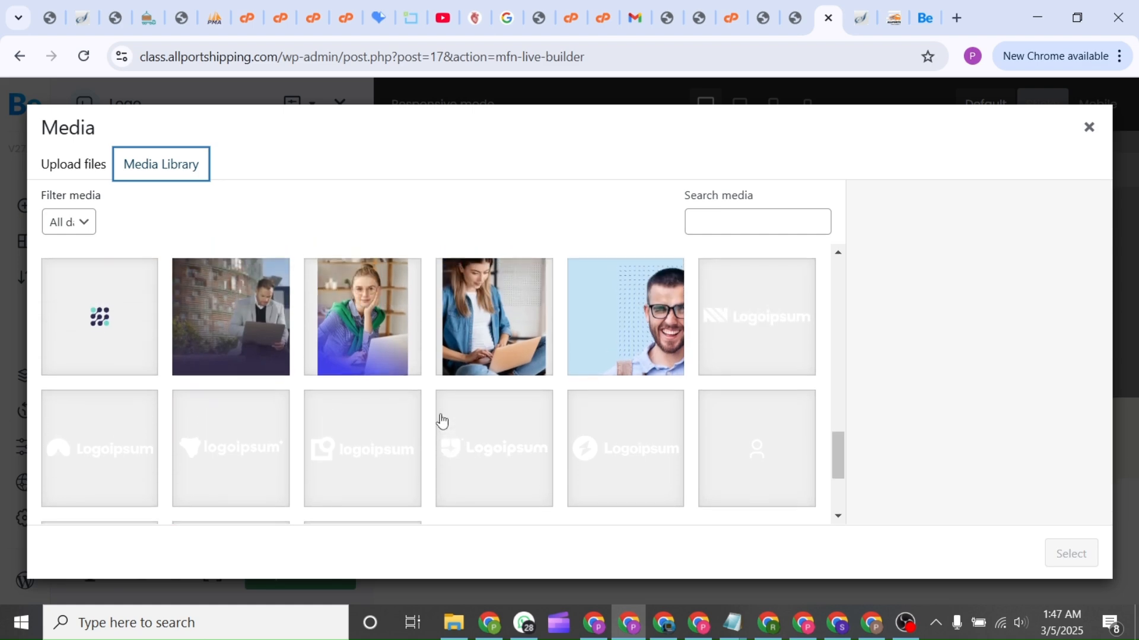
pyautogui.scroll(2, 442, 421)
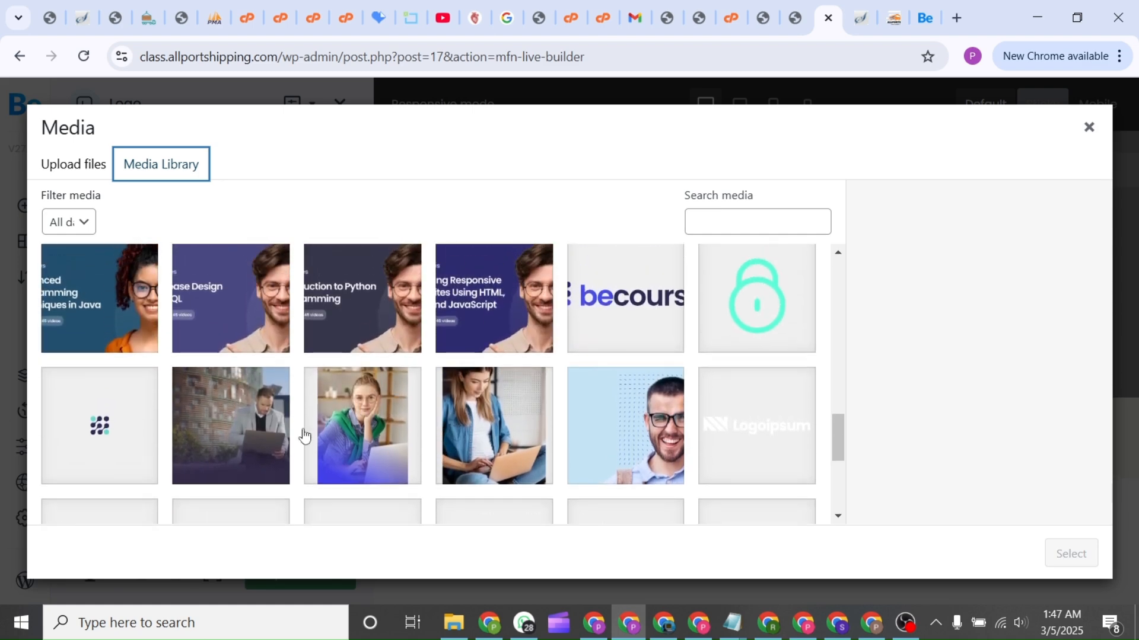
pyautogui.click(98, 435)
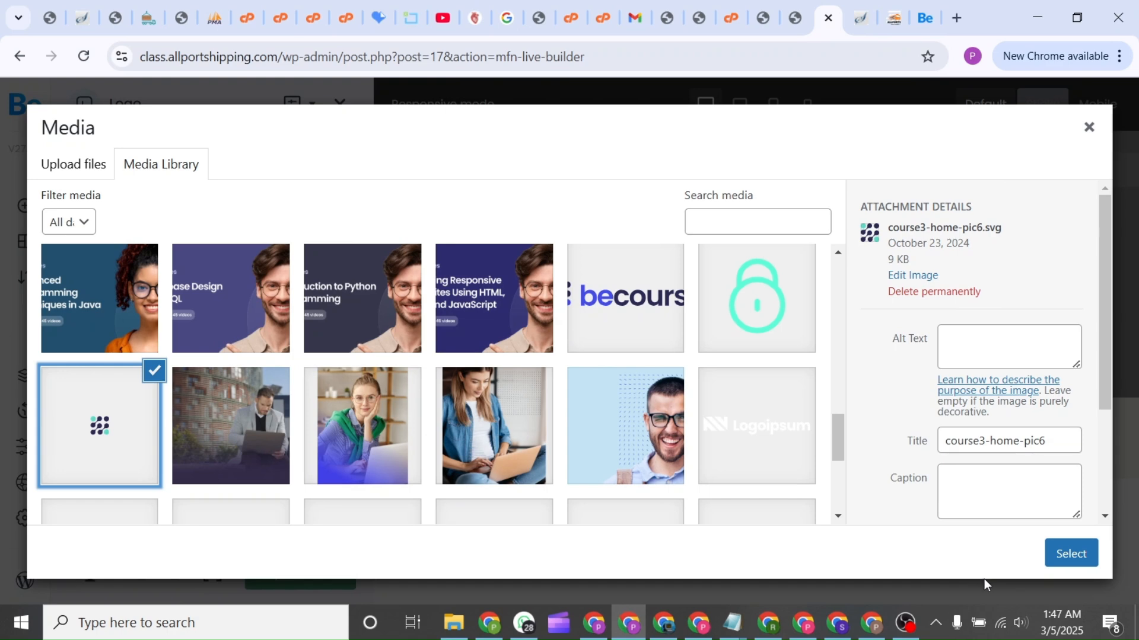
pyautogui.click(1068, 555)
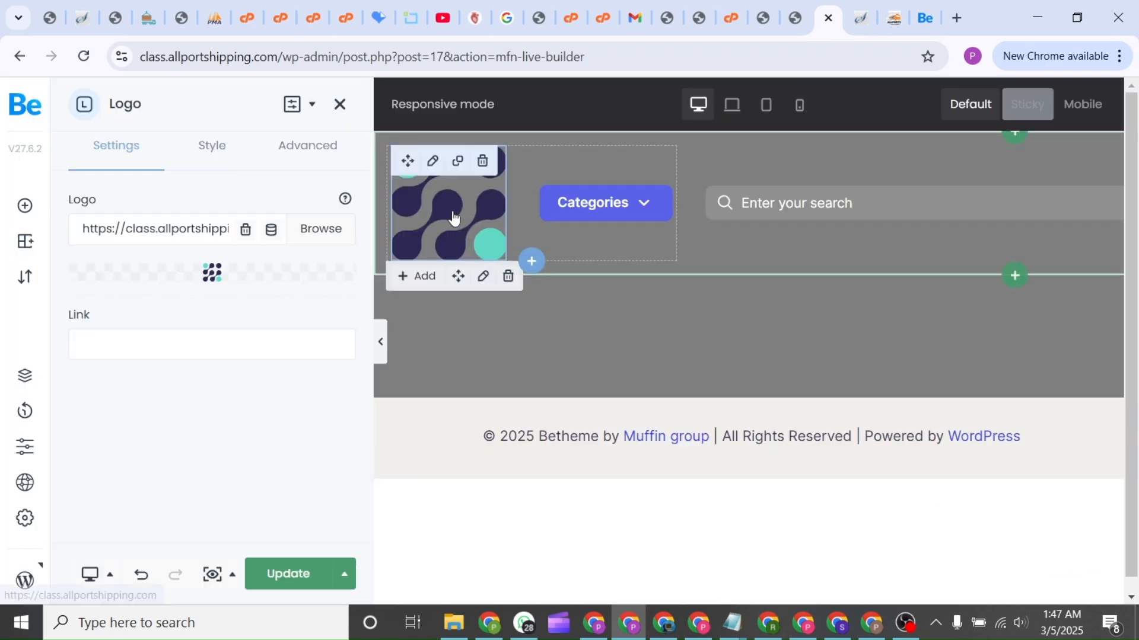
# Upload cln2 from the Downloads folder as the header logo, and update the header template with its Entire Site display condition
pyautogui.click(323, 230)
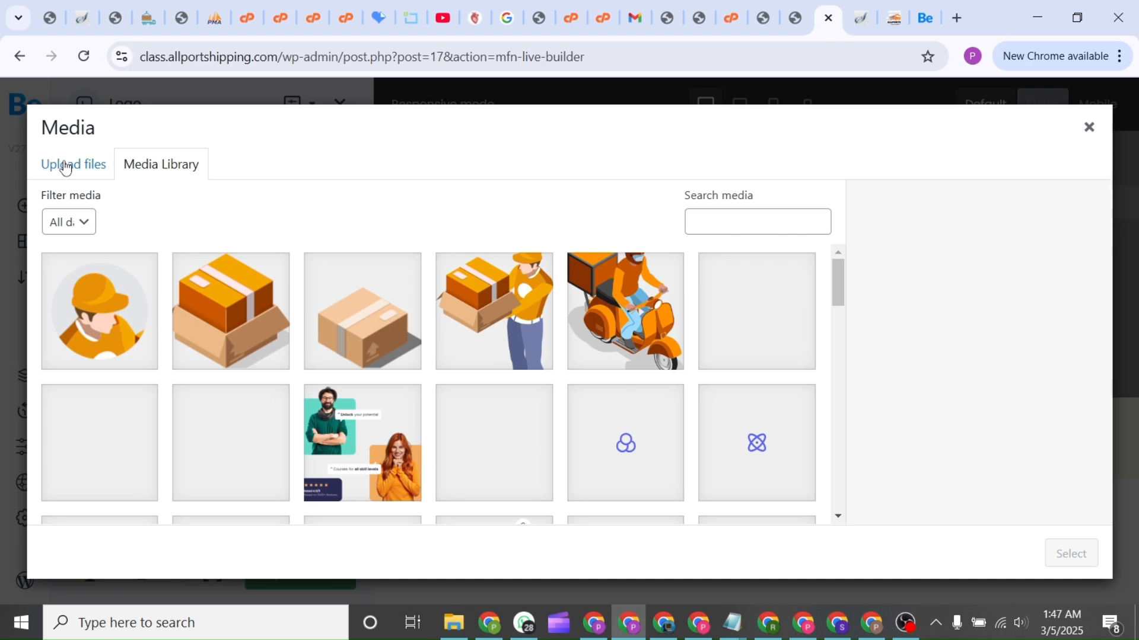
pyautogui.click(66, 167)
pyautogui.click(585, 377)
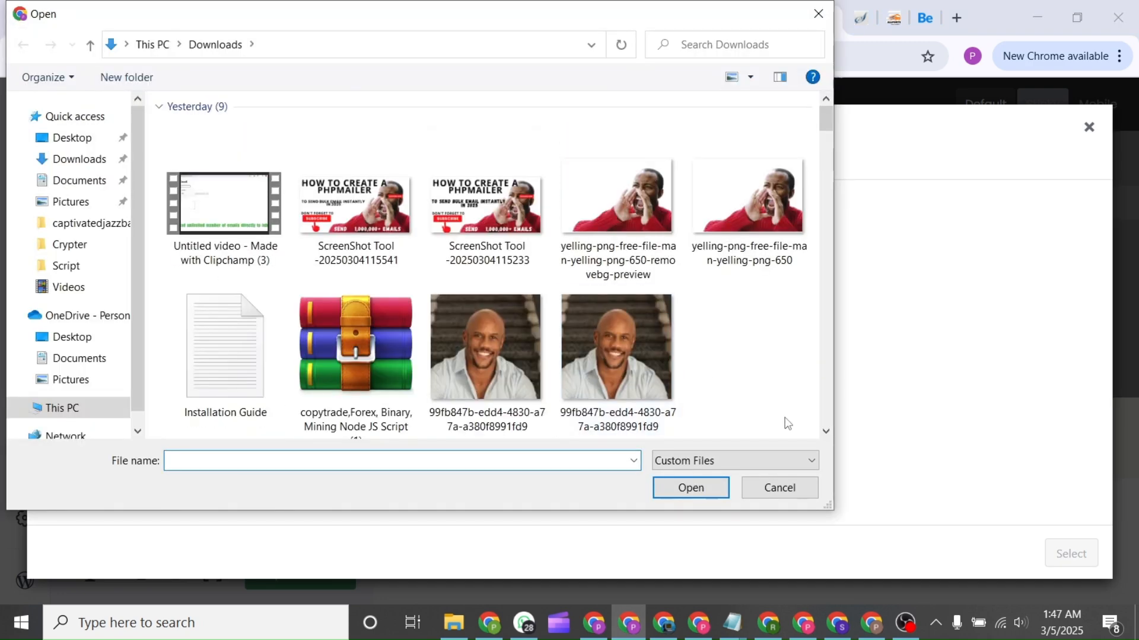
pyautogui.click(826, 431)
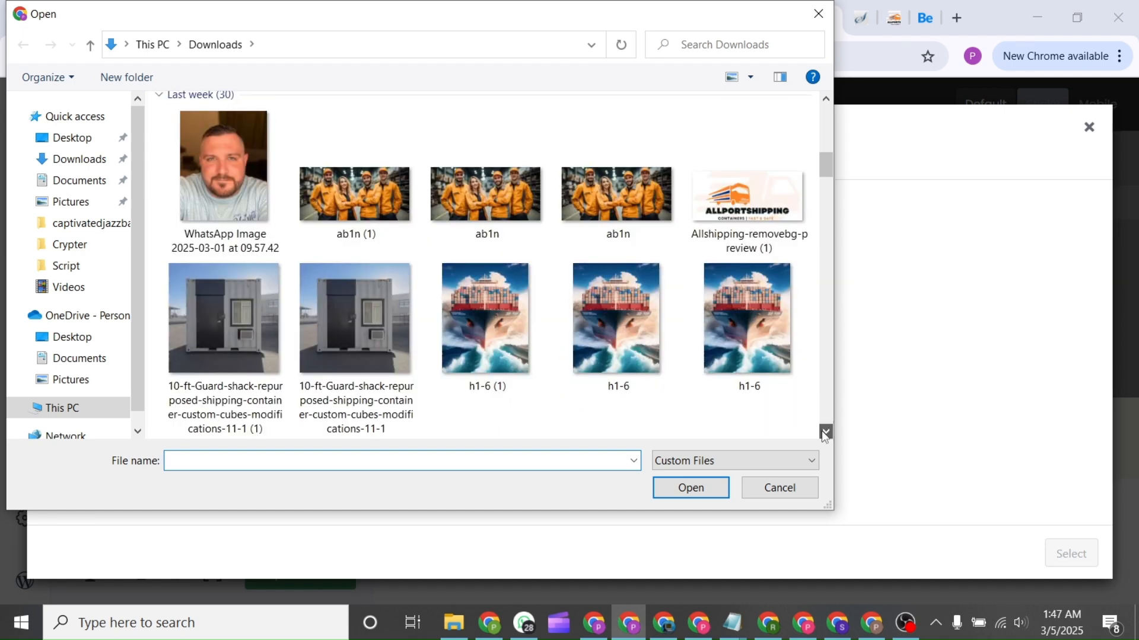
pyautogui.click(825, 432)
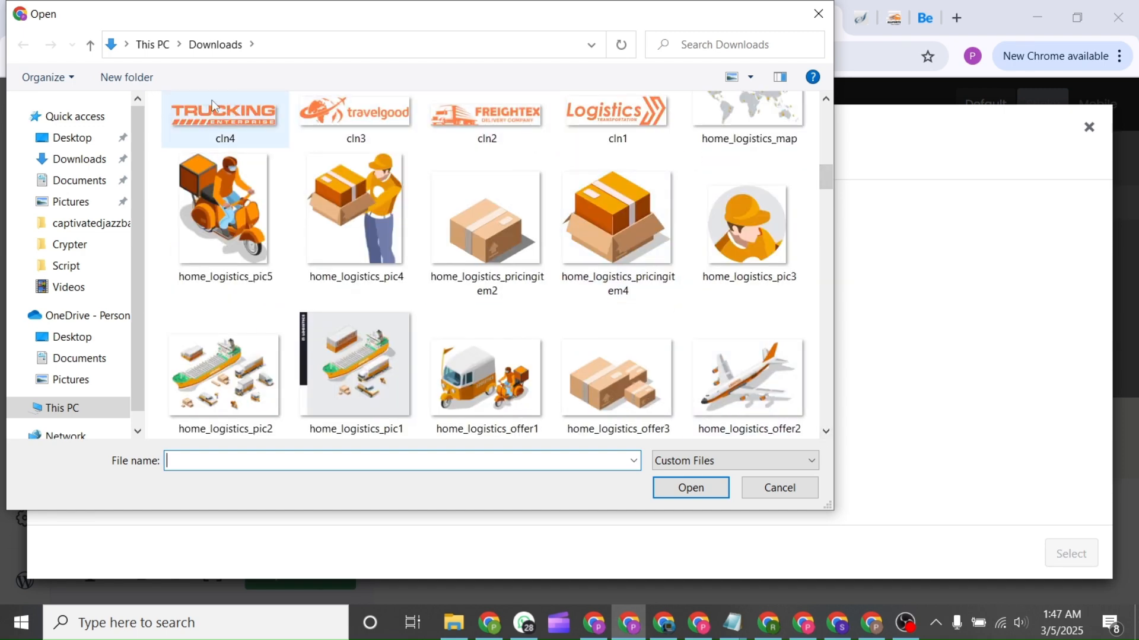
pyautogui.doubleClick(500, 117)
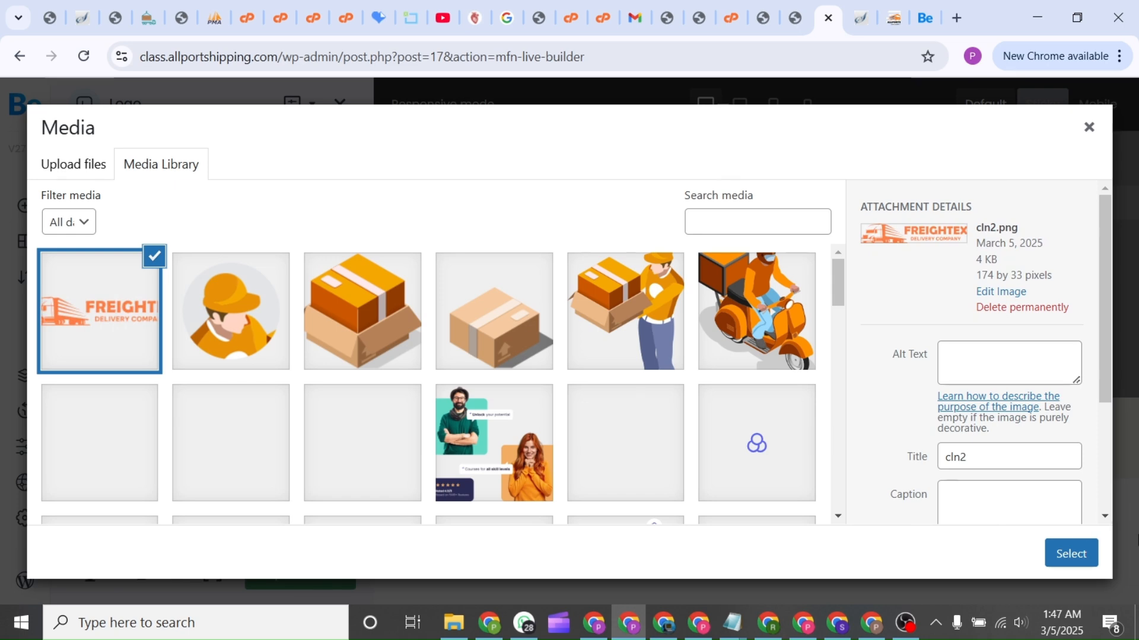
pyautogui.click(1071, 554)
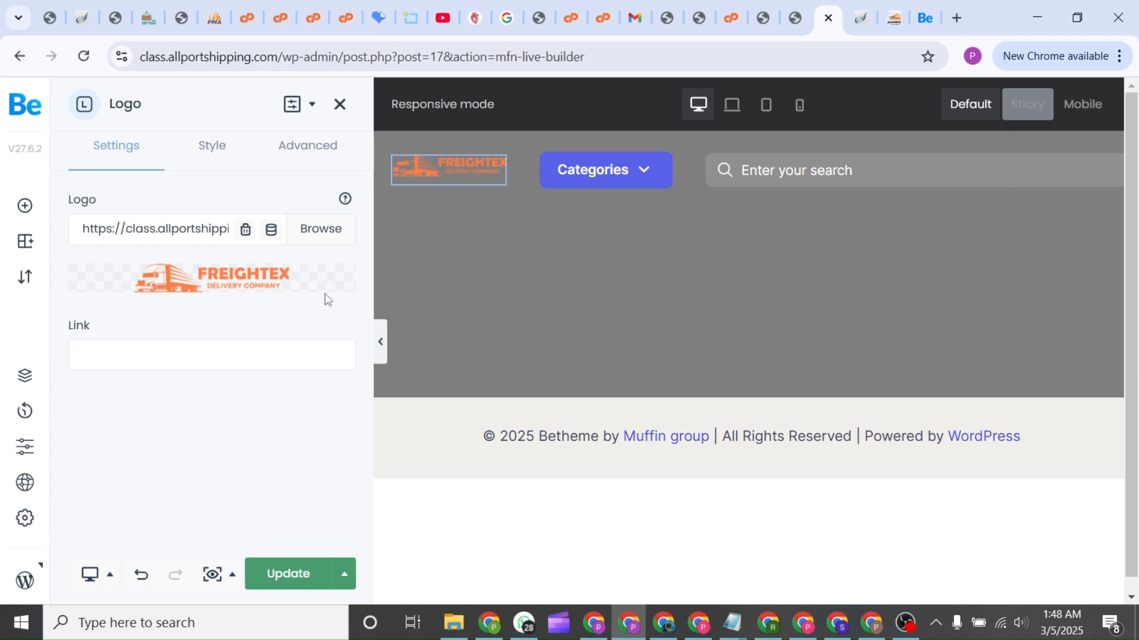
pyautogui.click(285, 584)
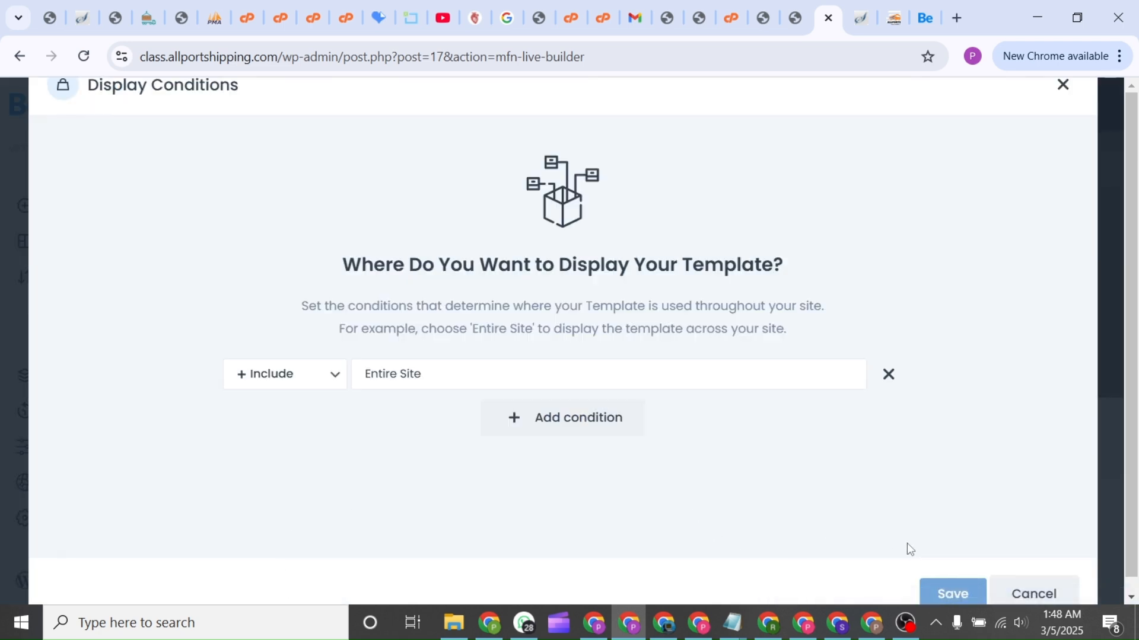
pyautogui.click(950, 593)
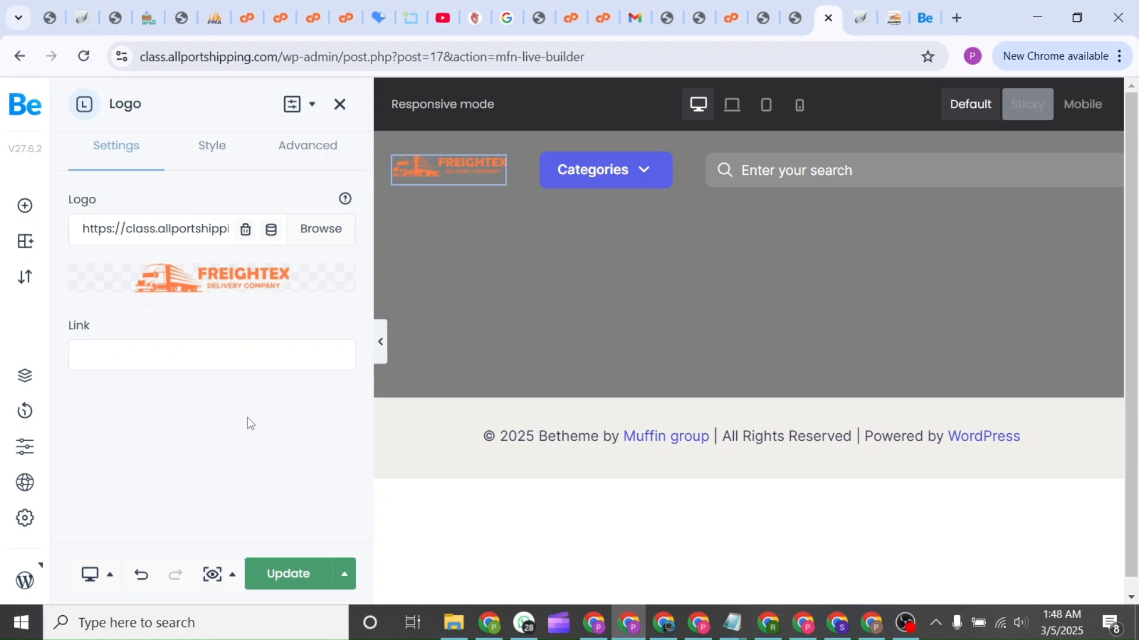
# Leave the header builder and review the live home page from the header logo down to the footer
pyautogui.click(29, 105)
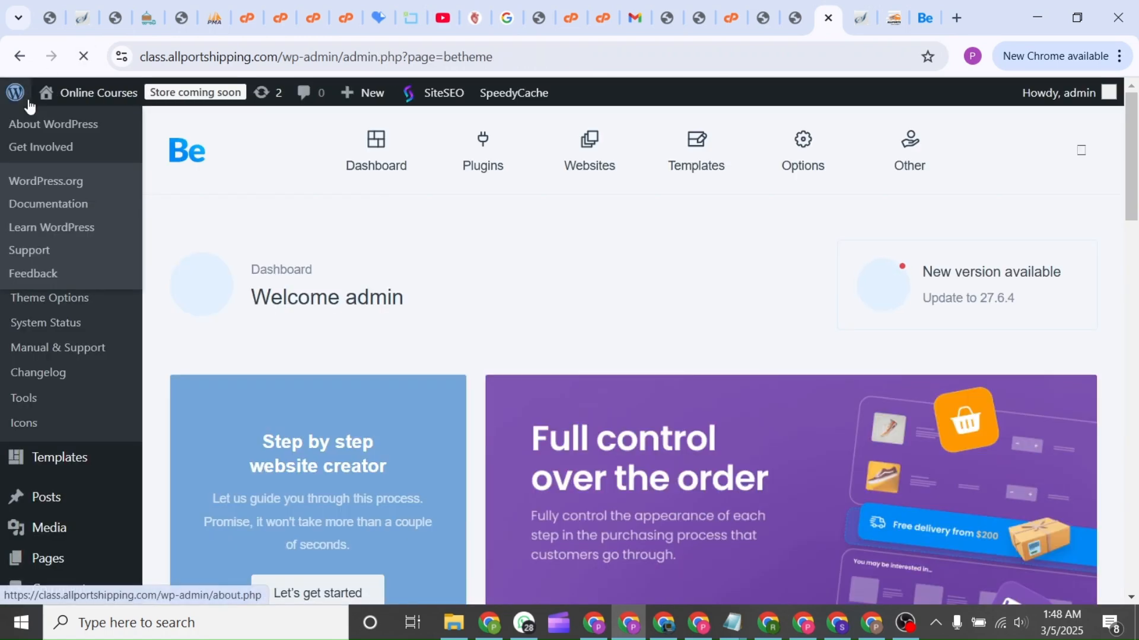
pyautogui.moveTo(76, 96)
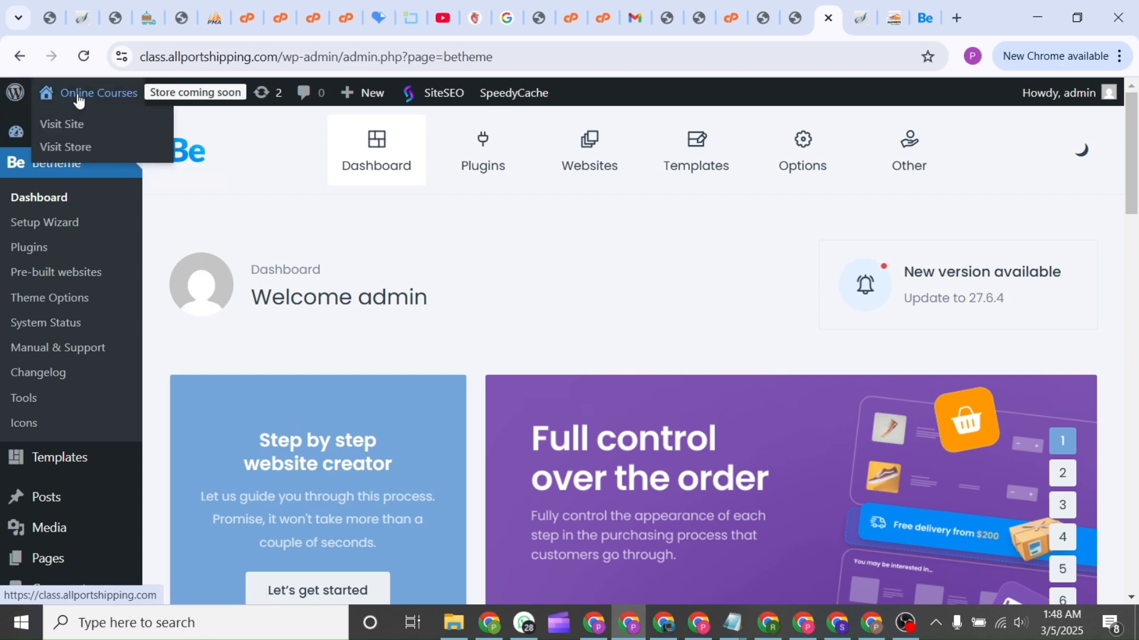
pyautogui.click(69, 130)
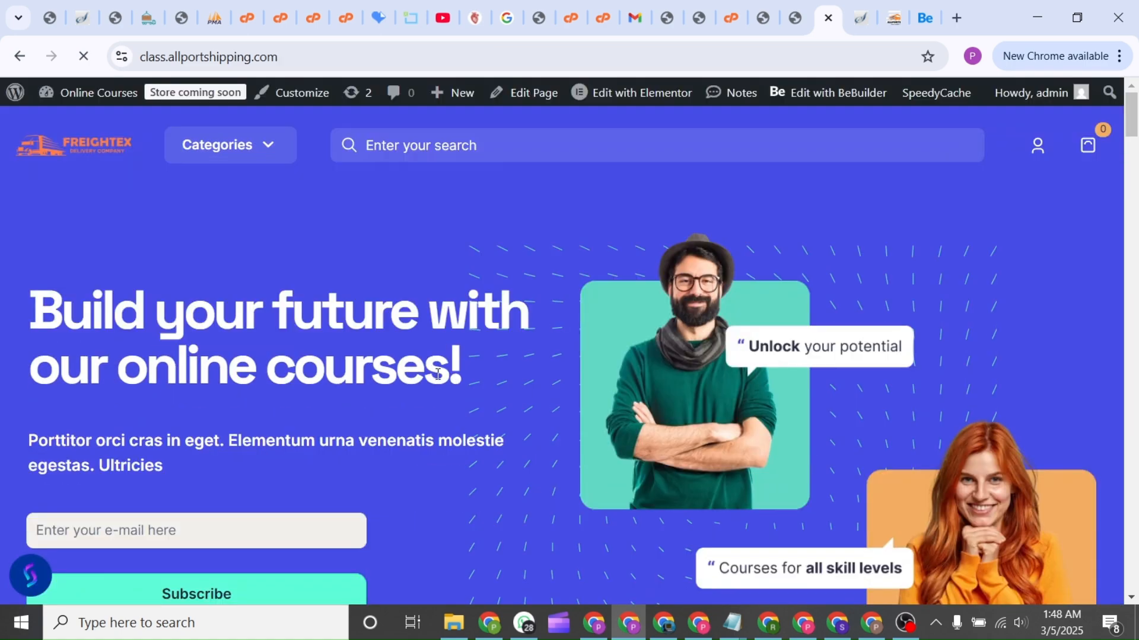
pyautogui.scroll(-10, 437, 379)
pyautogui.scroll(-20, 436, 374)
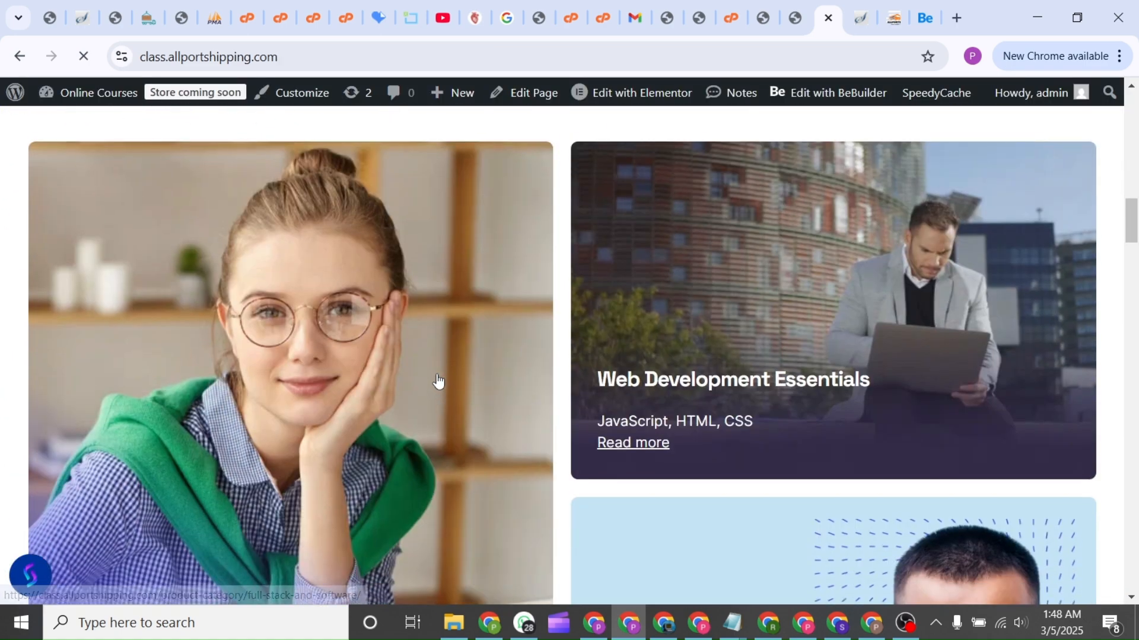
pyautogui.scroll(-20, 437, 380)
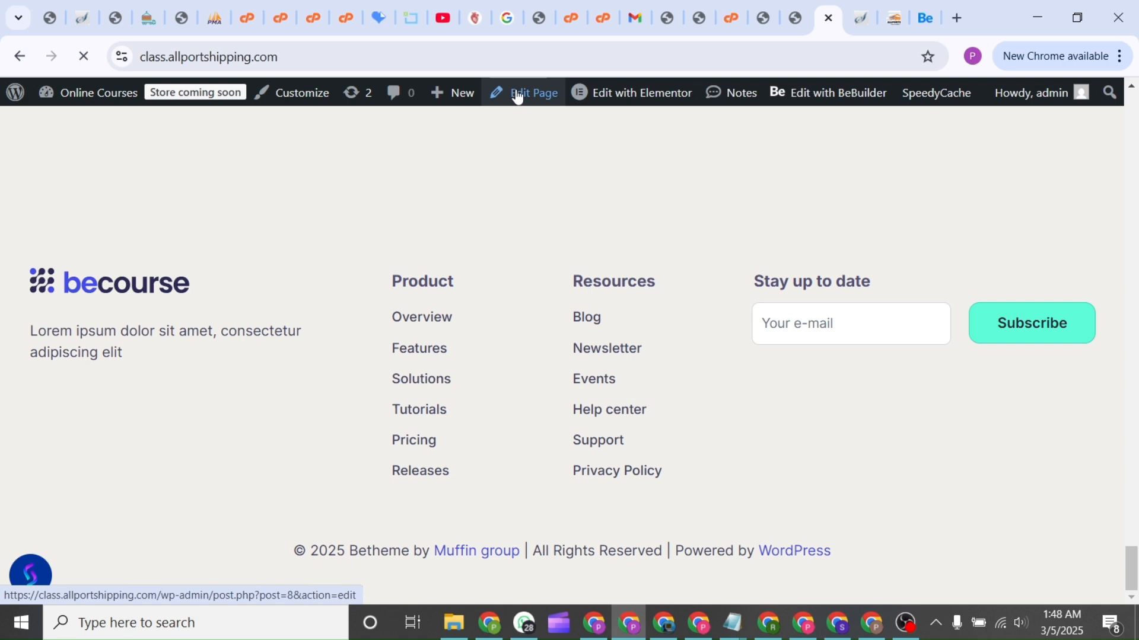
# Go to the WordPress dashboard and open Betheme's Theme Options
pyautogui.moveTo(88, 93)
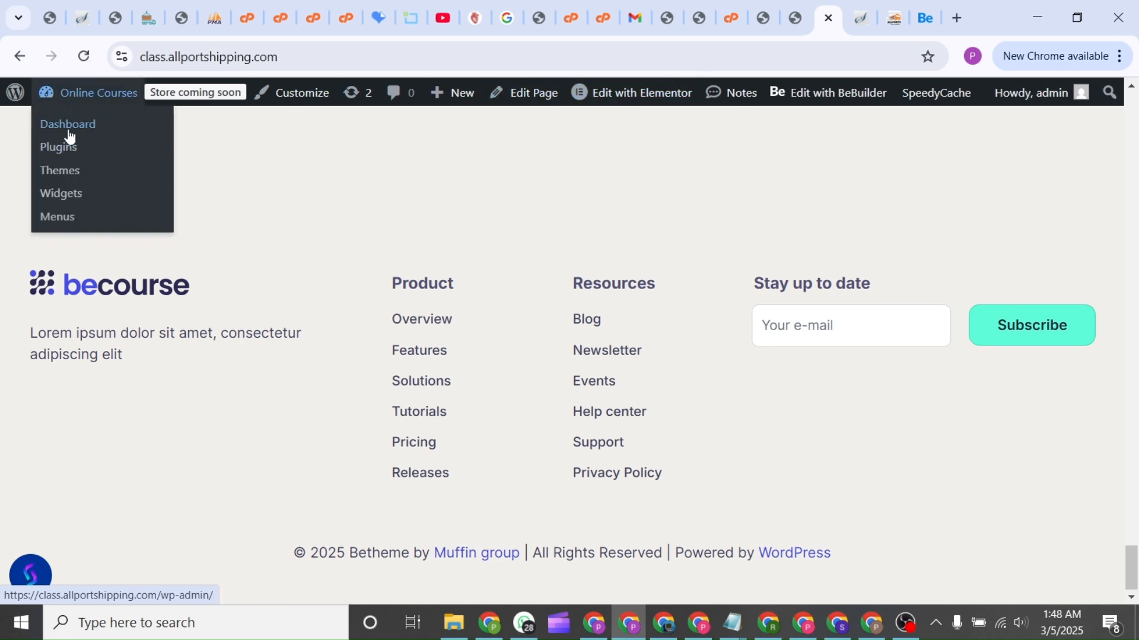
pyautogui.click(67, 123)
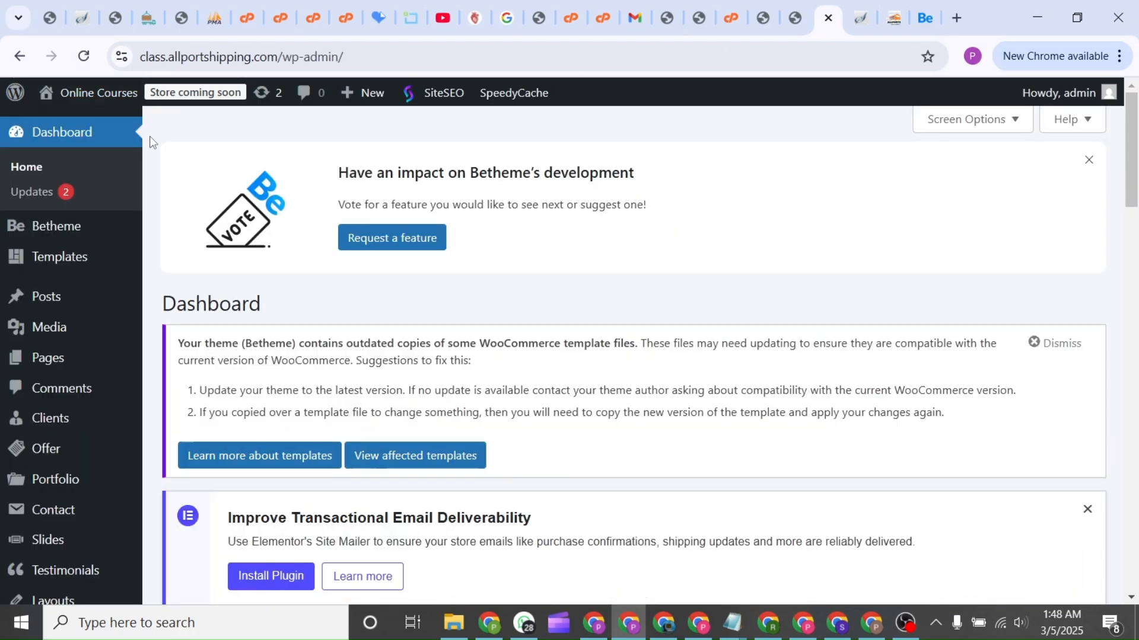
pyautogui.moveTo(77, 227)
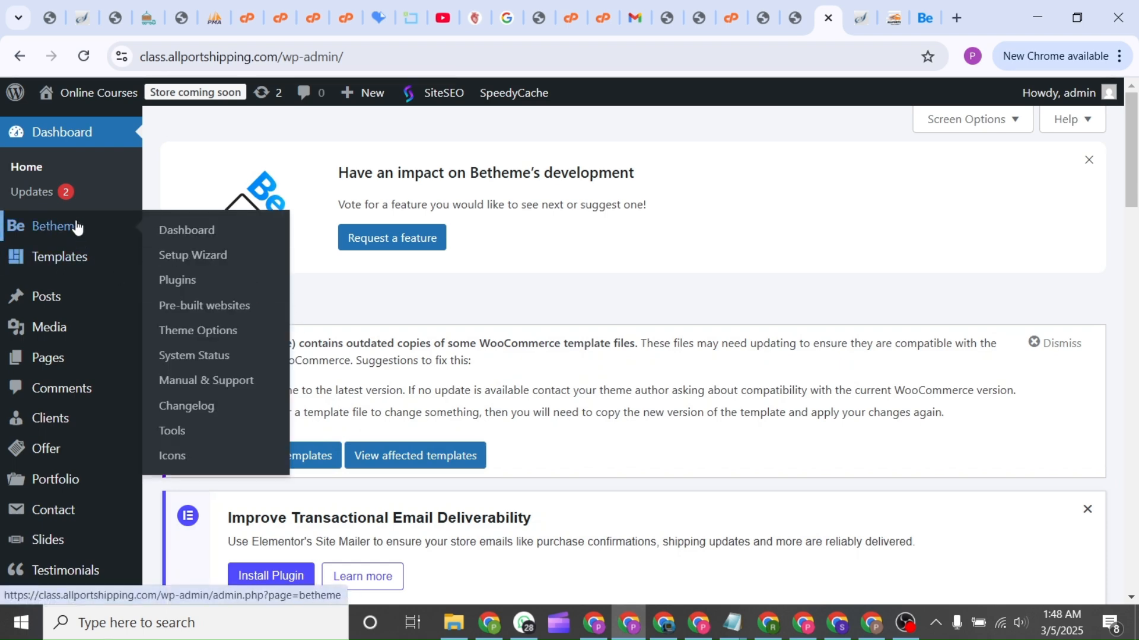
pyautogui.click(213, 333)
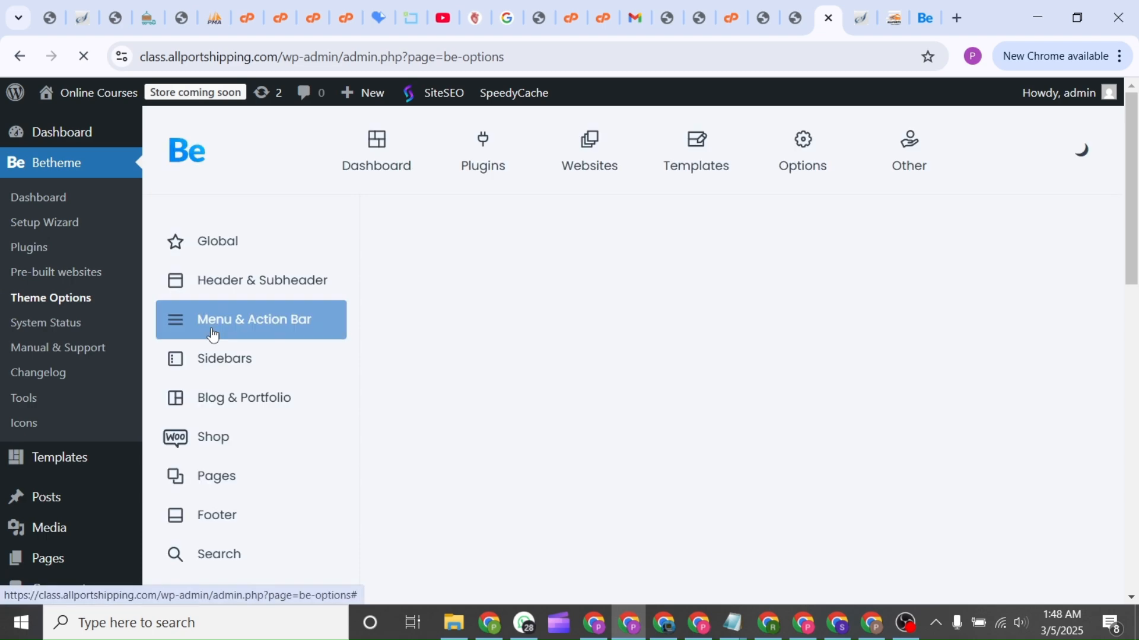
# Find the Footer section in Theme Options and open its footer template in the builder
pyautogui.scroll(-3, 316, 472)
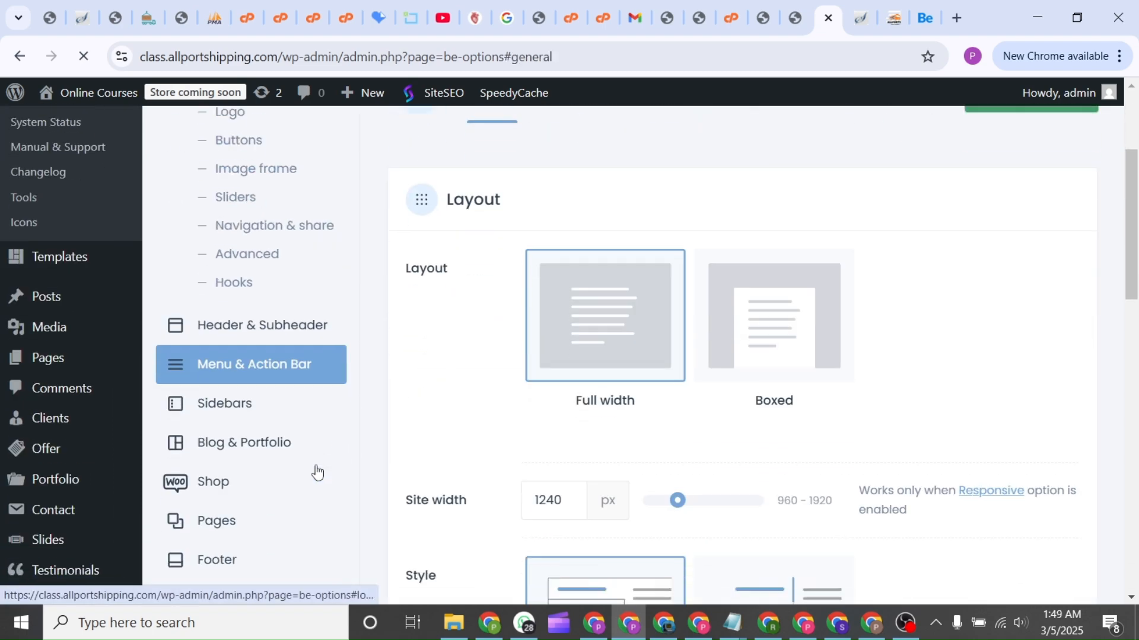
pyautogui.scroll(-1, 317, 473)
pyautogui.scroll(4, 318, 473)
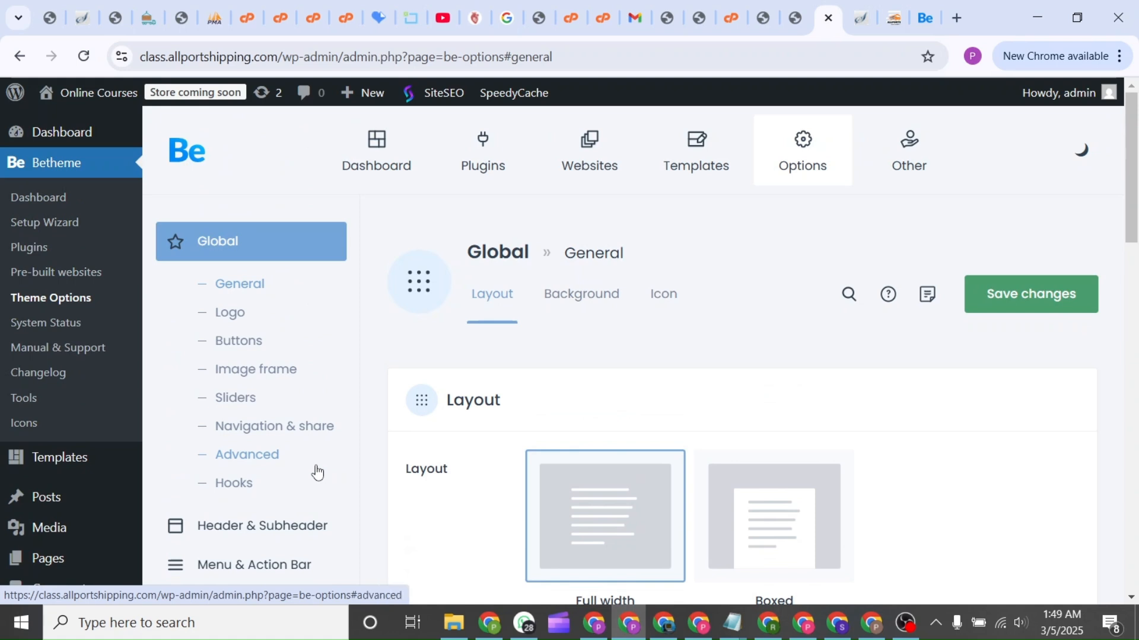
pyautogui.scroll(-3, 317, 472)
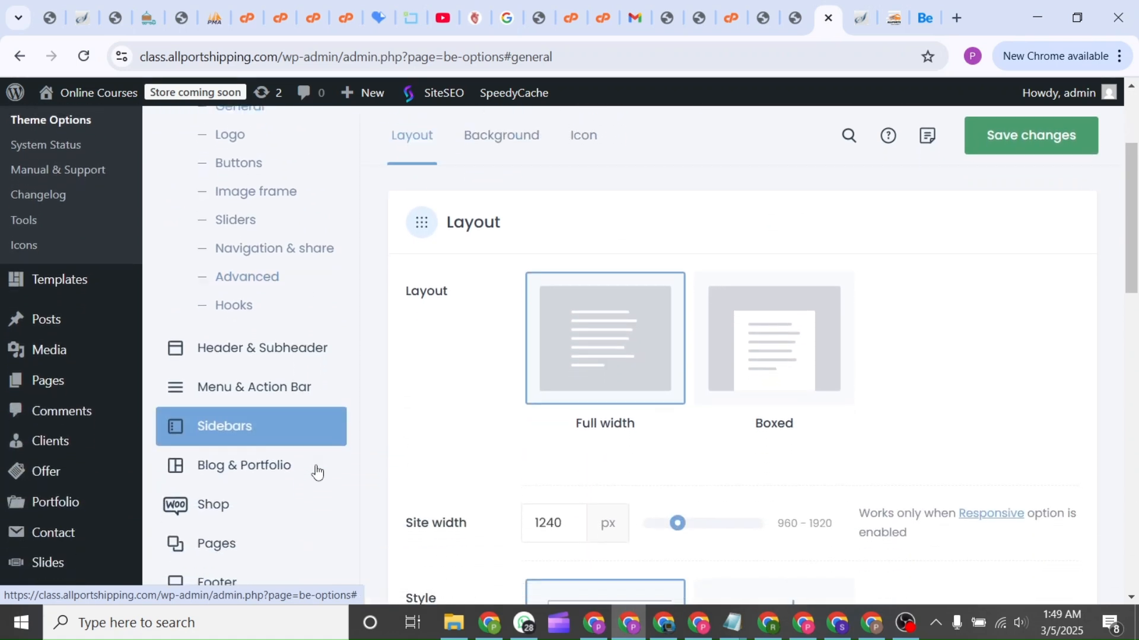
pyautogui.scroll(-3, 316, 471)
pyautogui.click(249, 386)
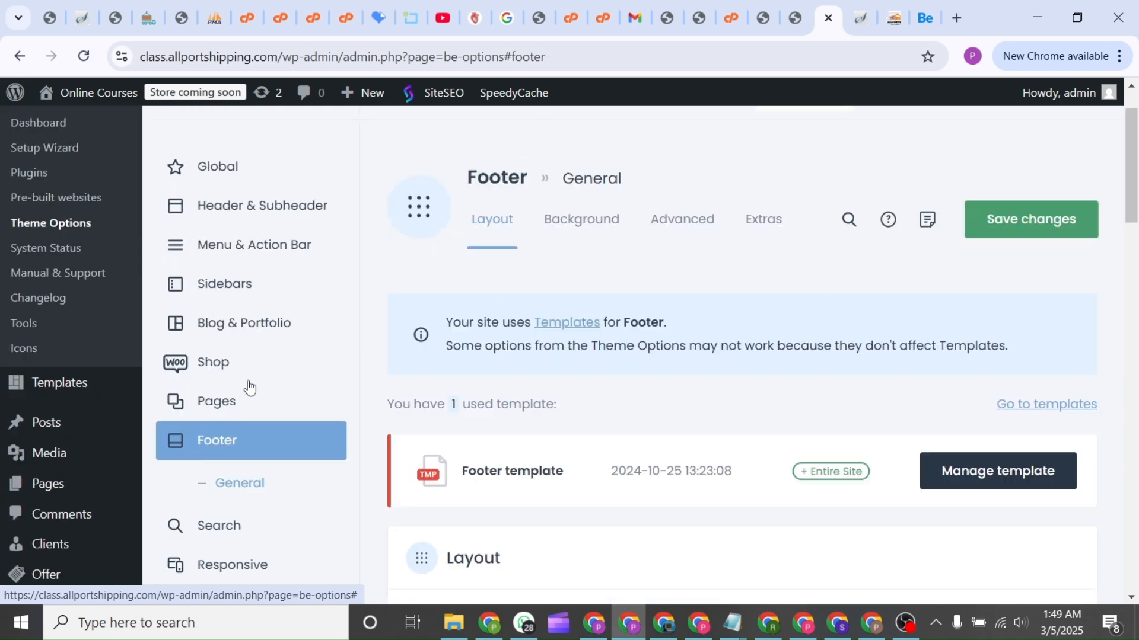
pyautogui.scroll(-4, 555, 498)
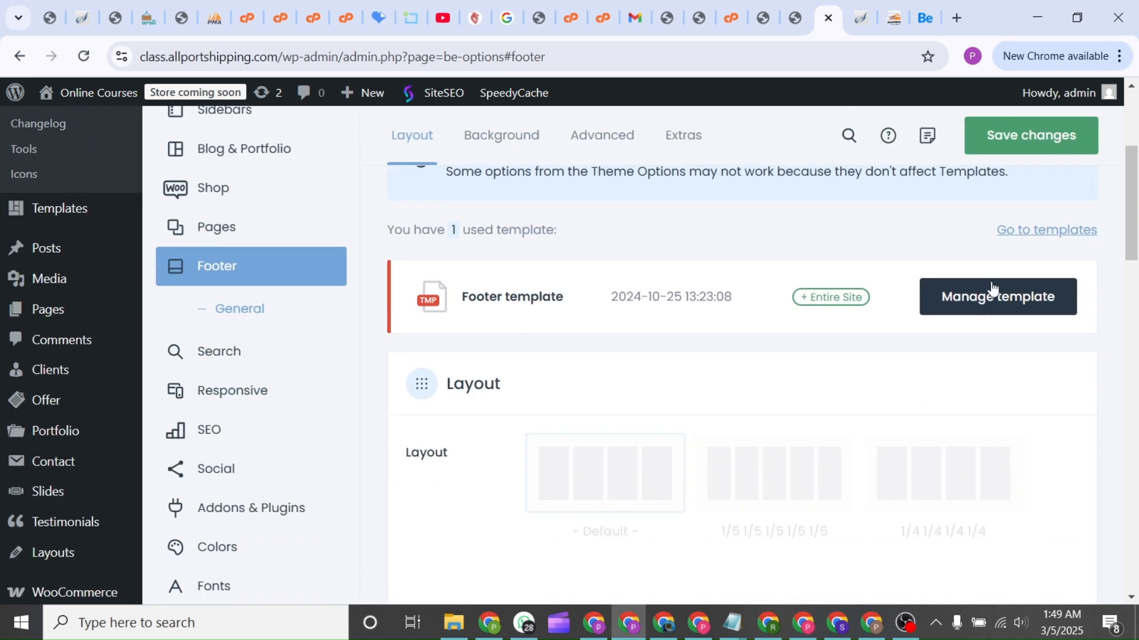
pyautogui.click(1001, 300)
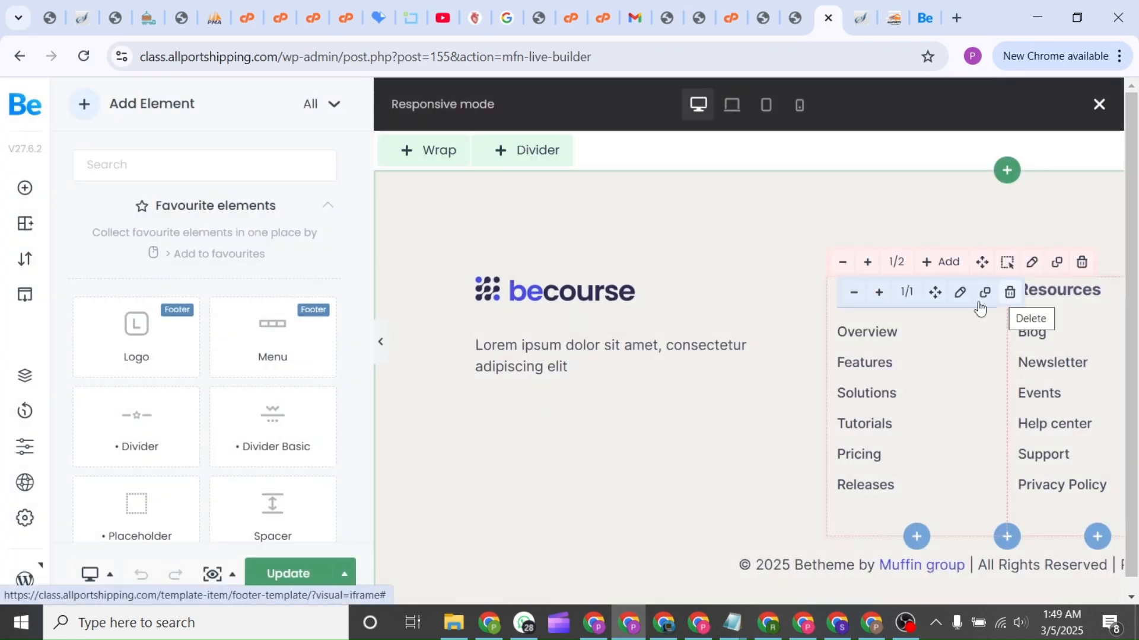
# Replace the becourse logo in the footer template with cln2.png from the media library
pyautogui.click(1008, 293)
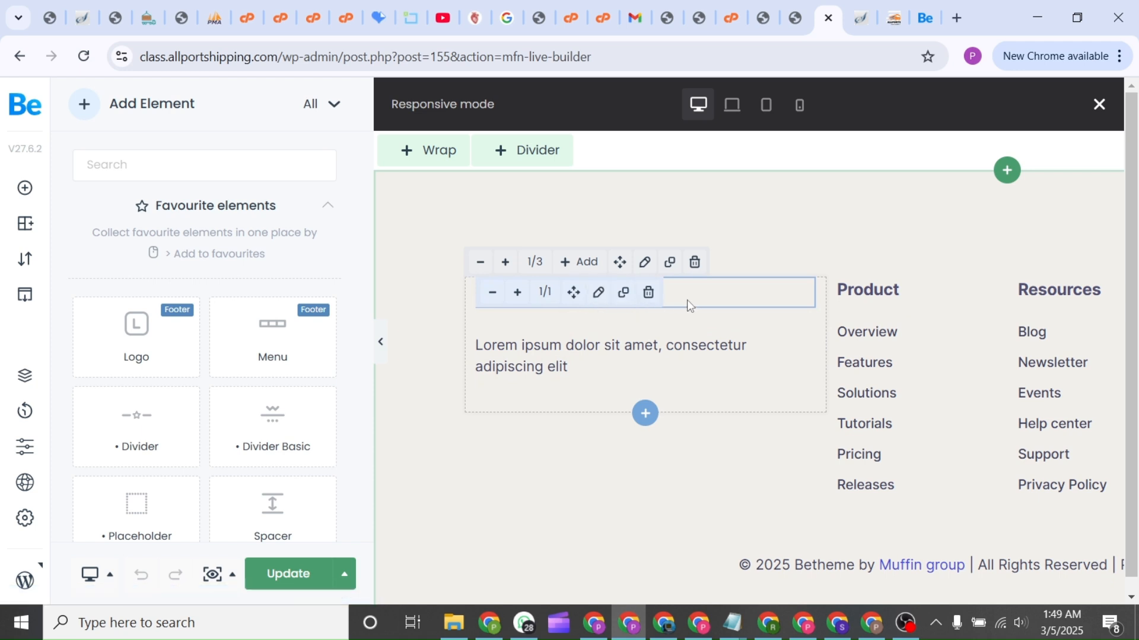
pyautogui.hotkey('ctrl', 'z')
pyautogui.click(290, 238)
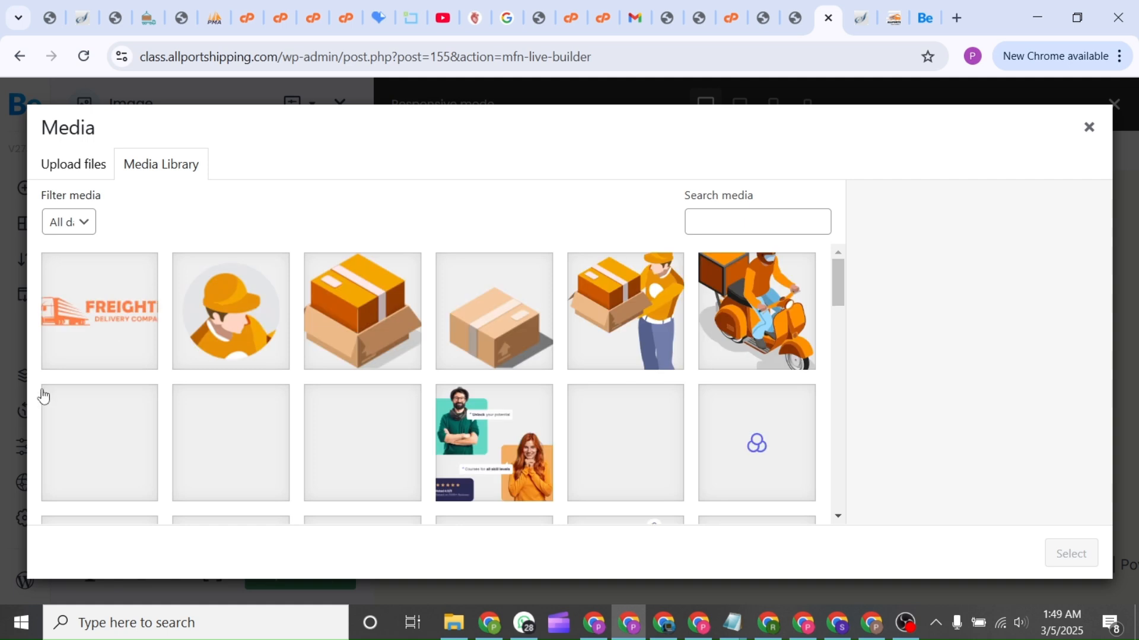
pyautogui.click(119, 351)
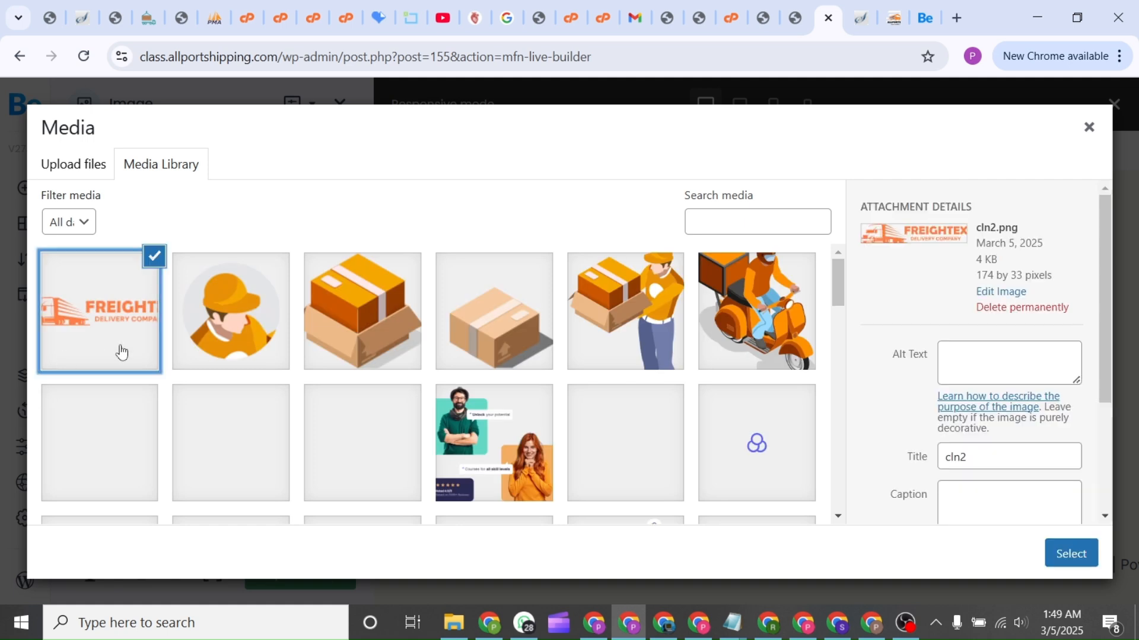
pyautogui.click(1063, 552)
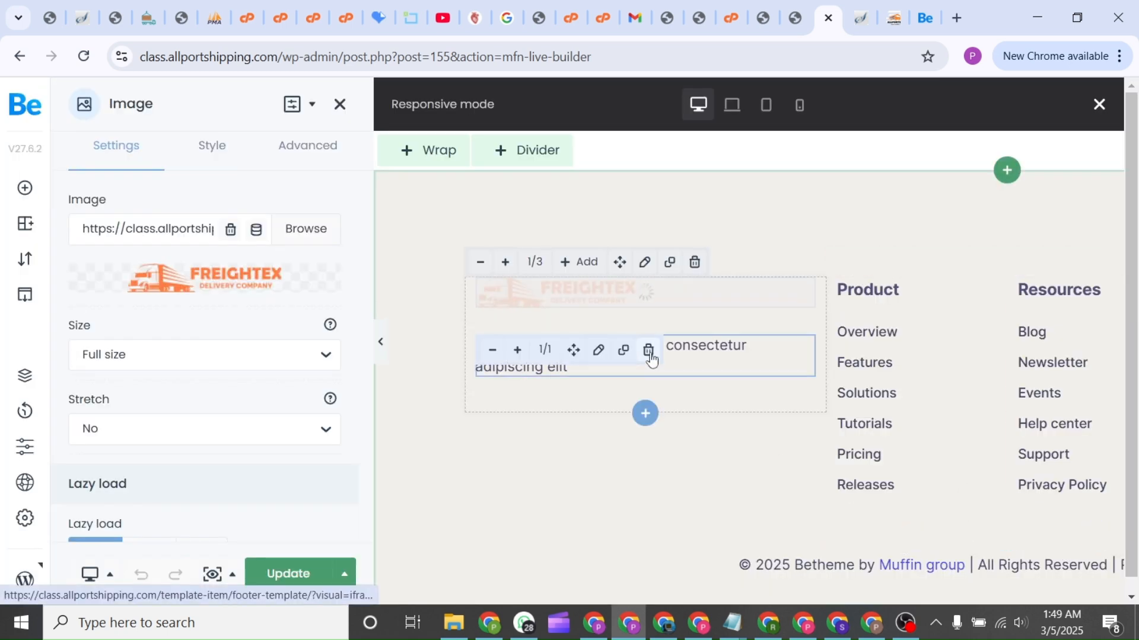
# Set the footer tagline to "We provide the most comprehensive and complete crash course from beginner to expert state." and save the template for the Entire Site
pyautogui.click(712, 352)
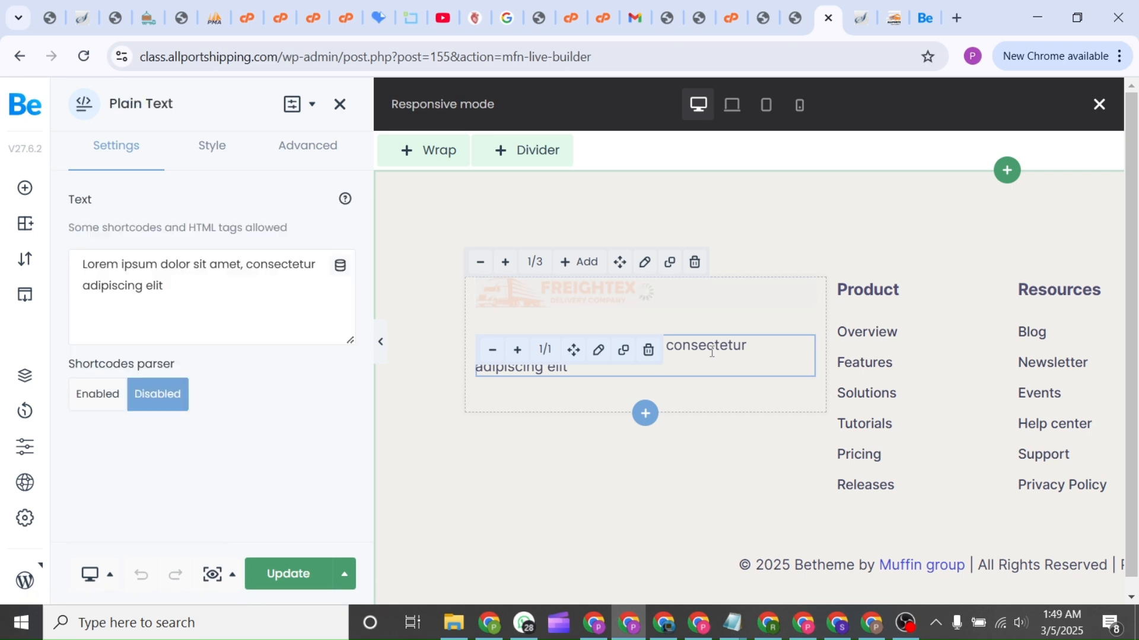
pyautogui.moveTo(180, 281); pyautogui.dragTo(82, 256)
pyautogui.write('We ')
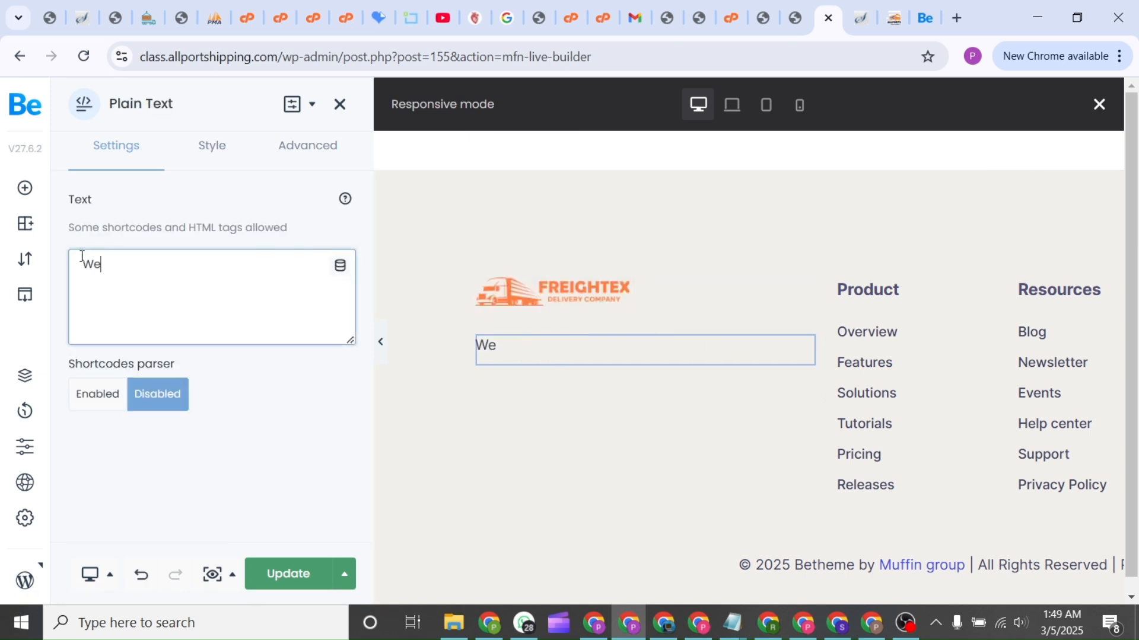
pyautogui.write('provide t')
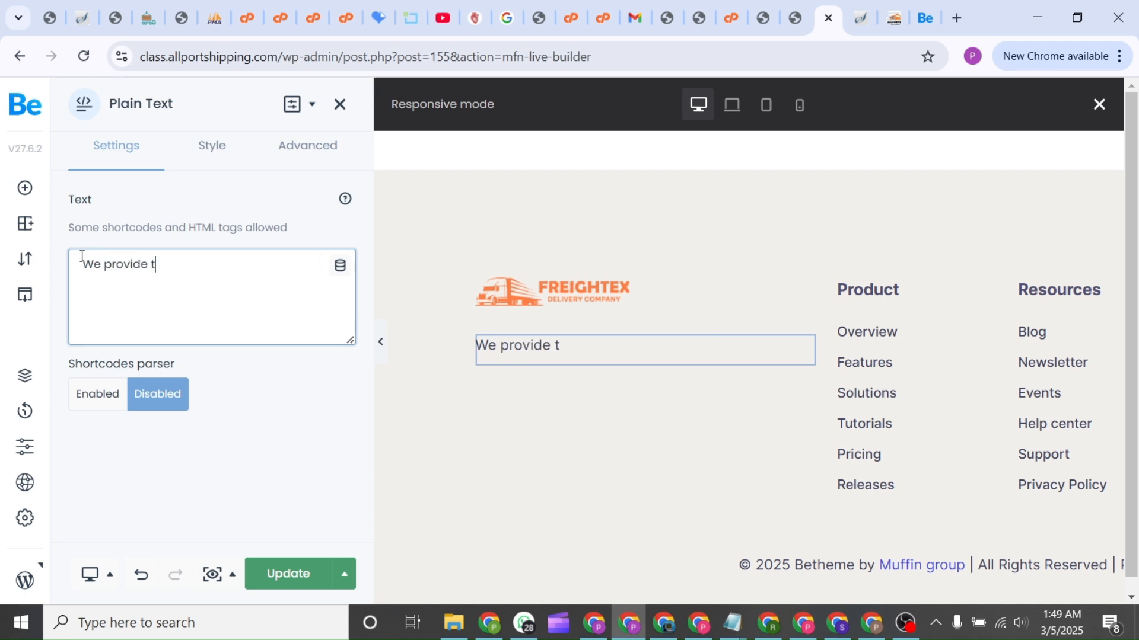
pyautogui.write('he most compre')
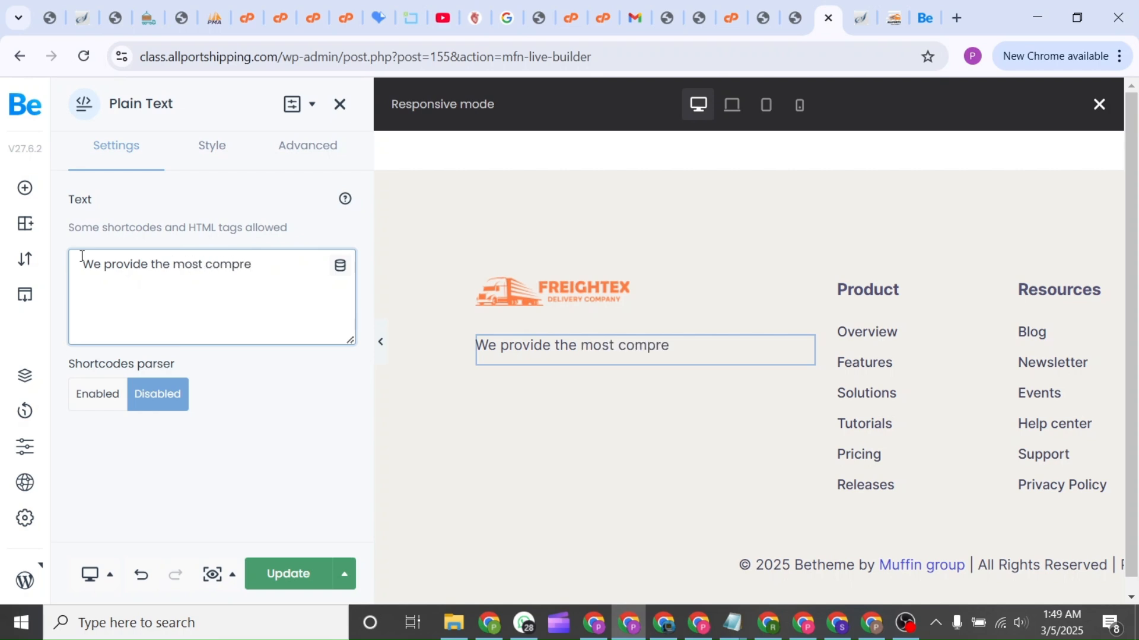
pyautogui.write('hensive ')
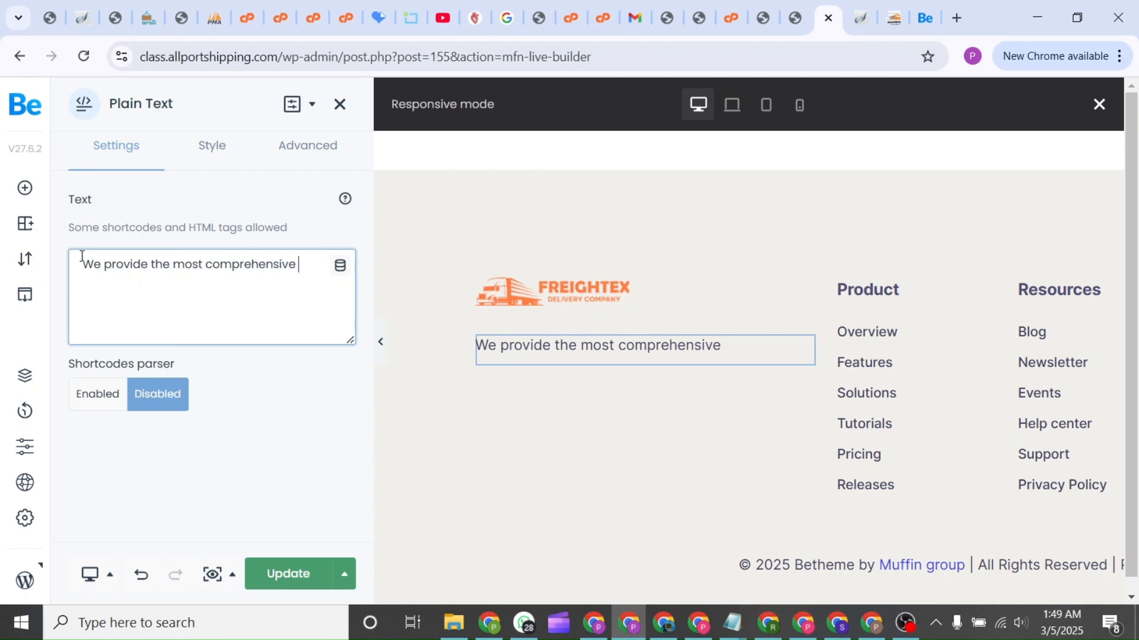
pyautogui.write('and comp')
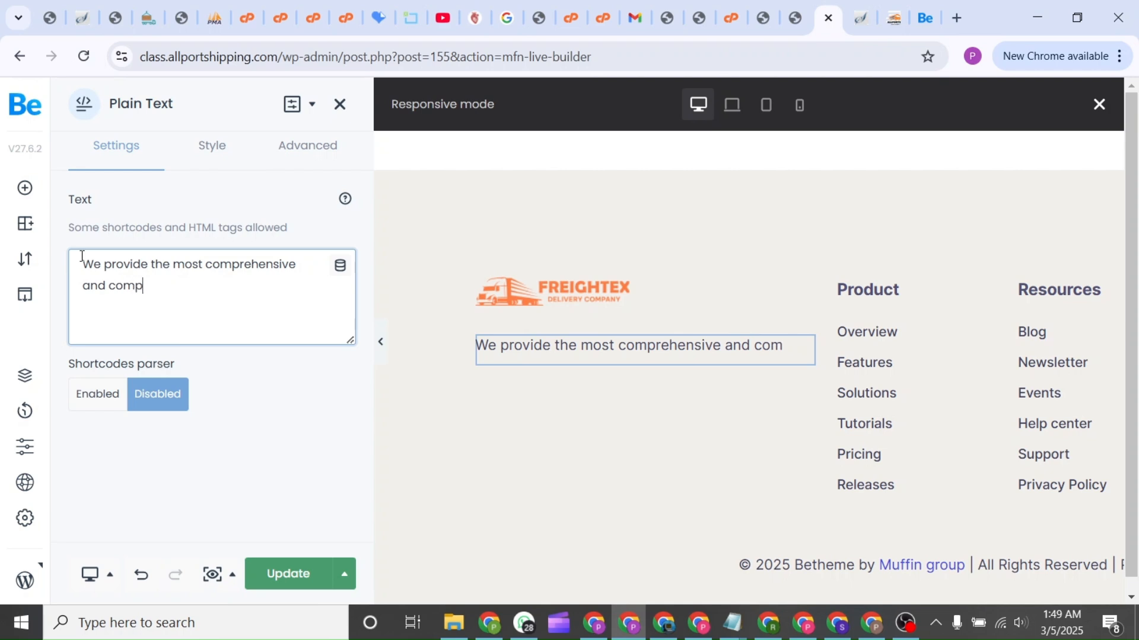
pyautogui.write('lete ')
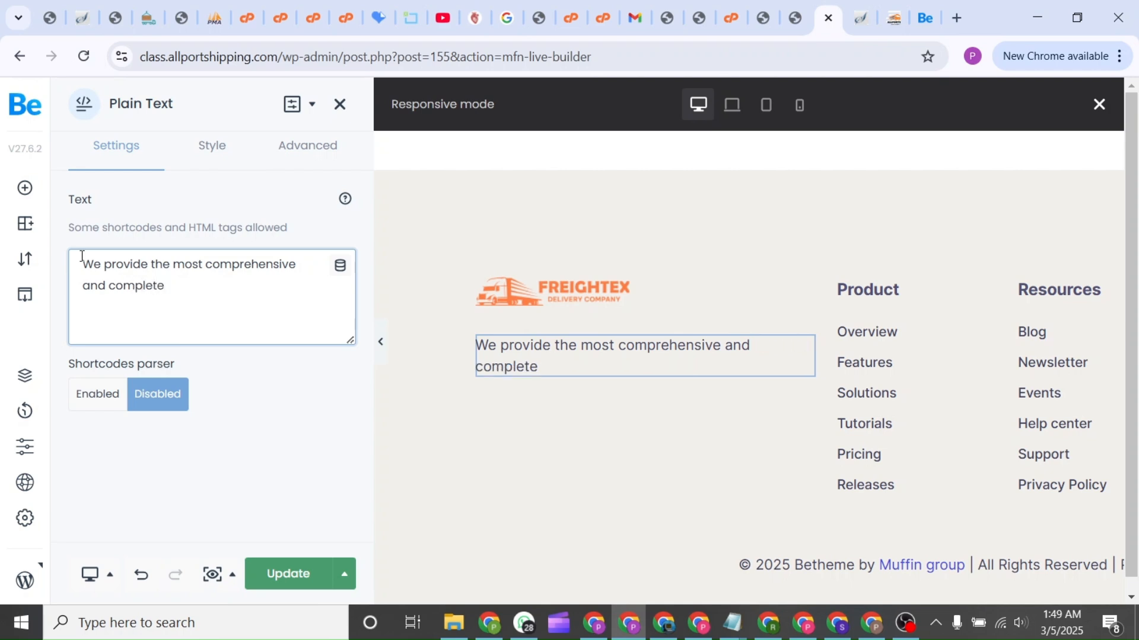
pyautogui.write('crash course')
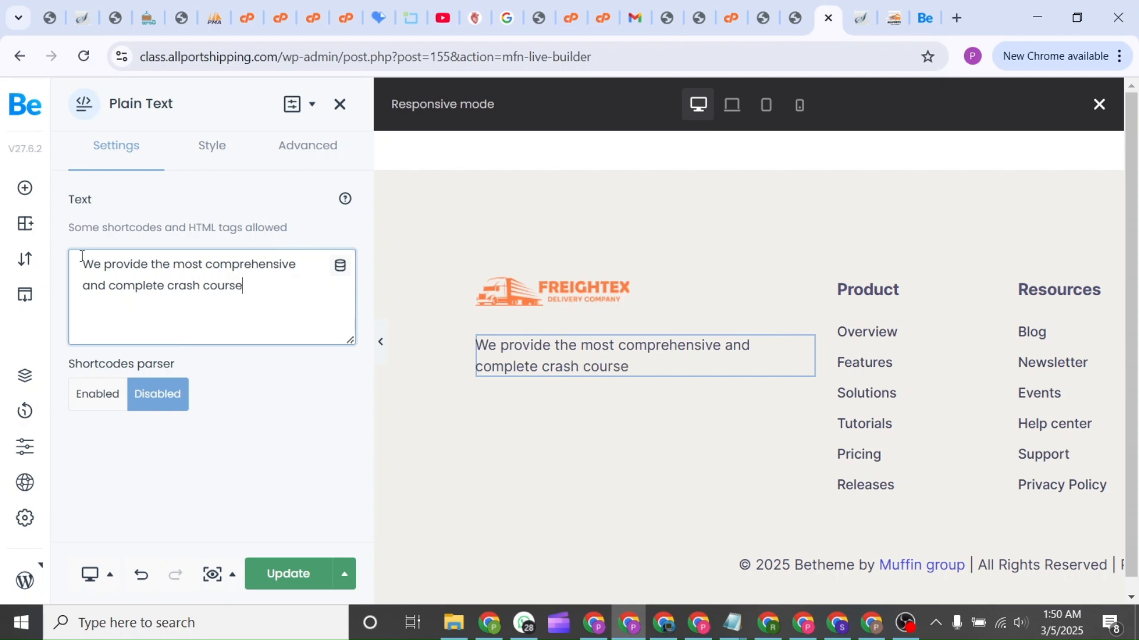
pyautogui.write(' from beginer')
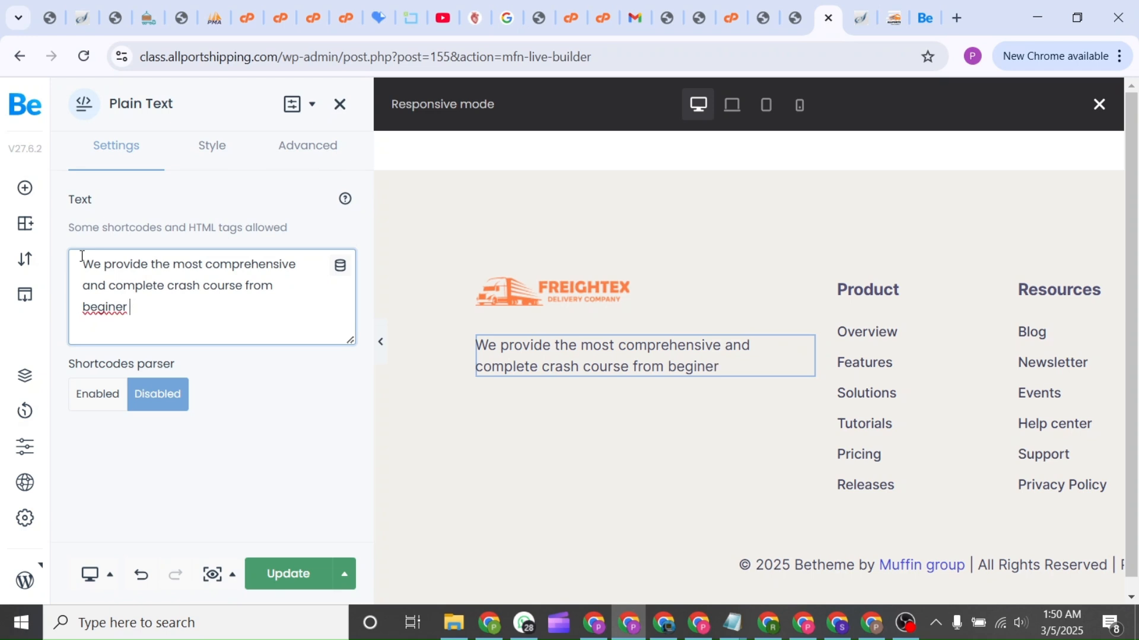
pyautogui.rightClick(100, 304)
pyautogui.click(180, 232)
pyautogui.write('to expert')
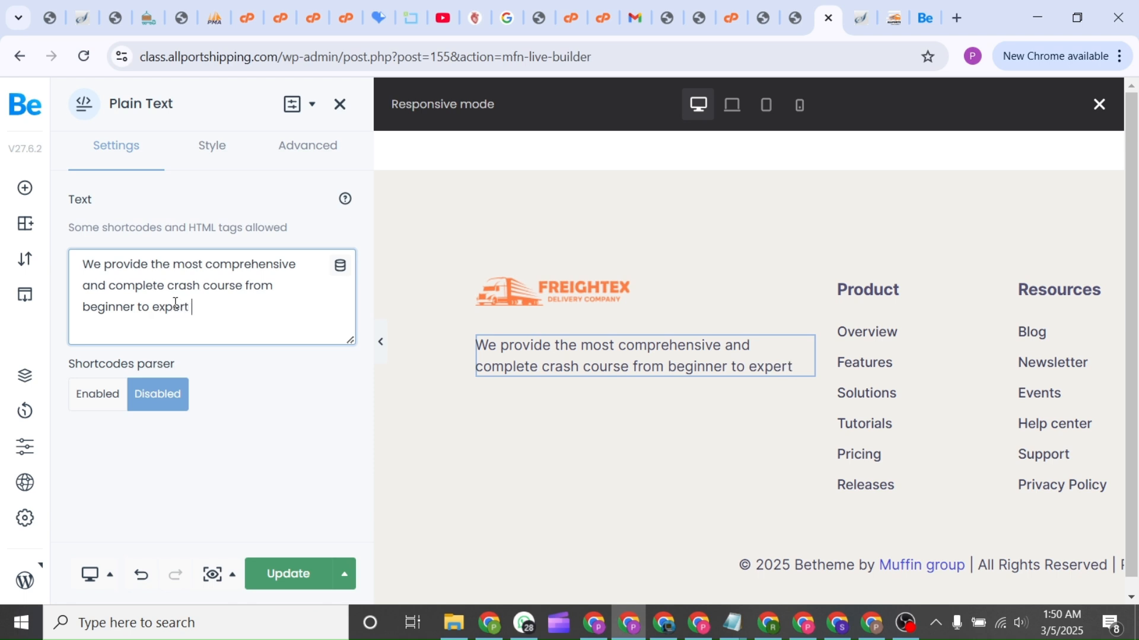
pyautogui.write(' state.')
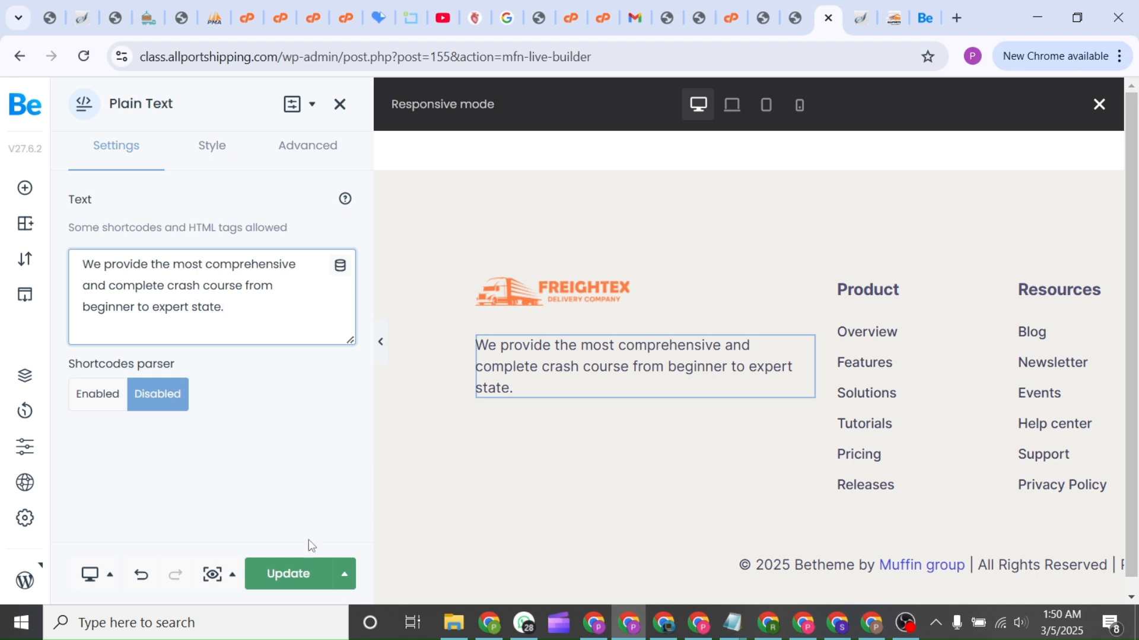
pyautogui.click(305, 576)
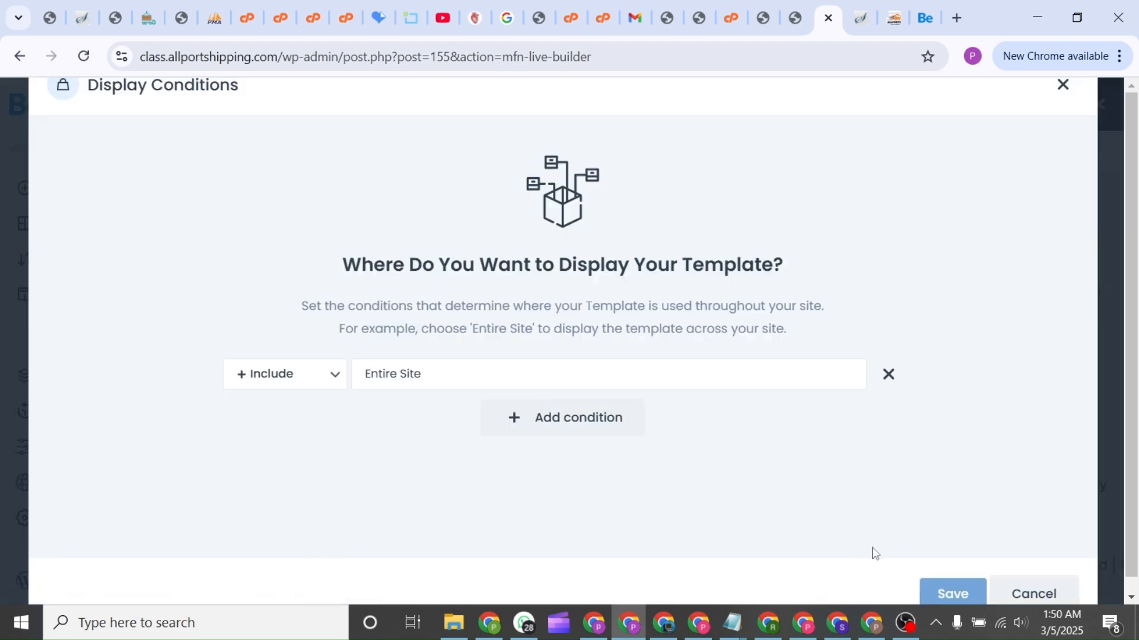
pyautogui.click(948, 596)
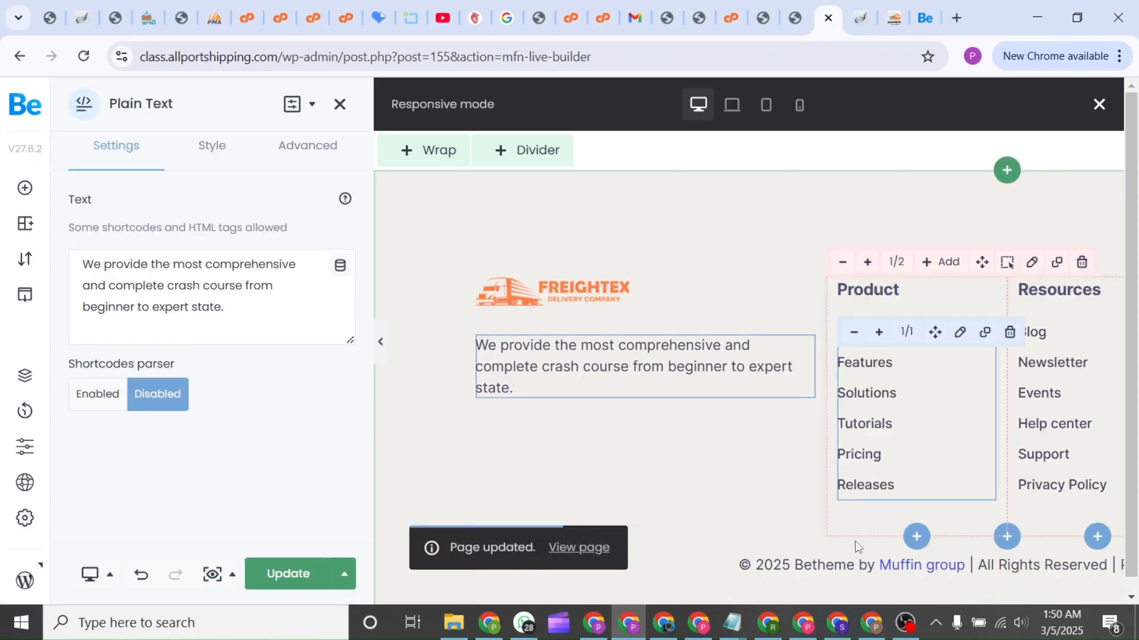
pyautogui.click(851, 570)
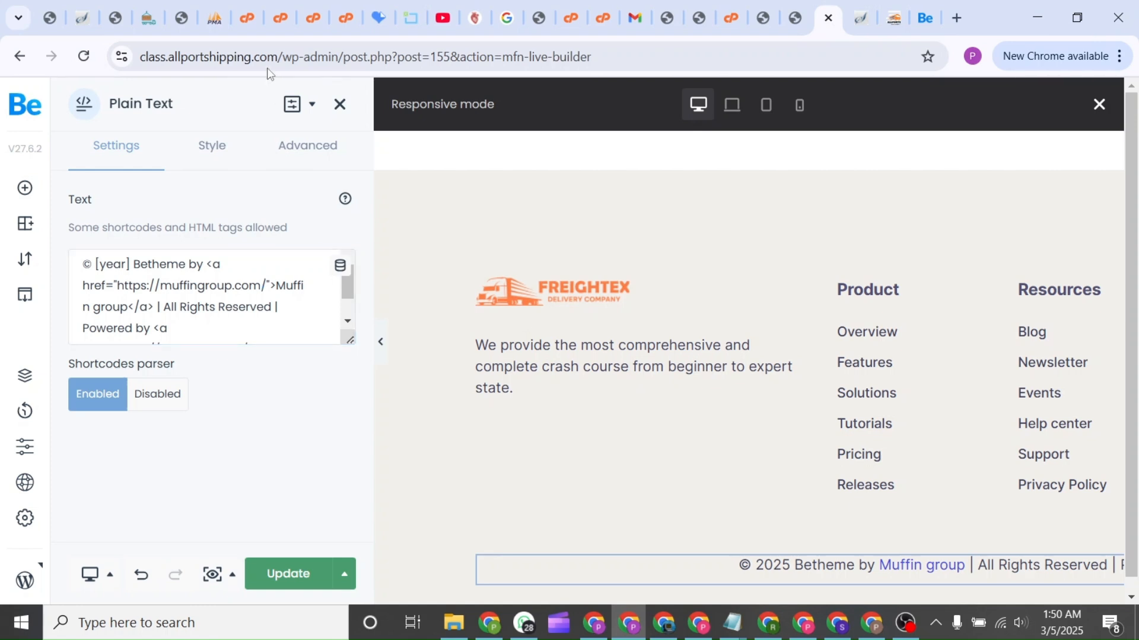
pyautogui.moveTo(280, 56); pyautogui.dragTo(141, 60)
pyautogui.hotkey('ctrl', 'c')
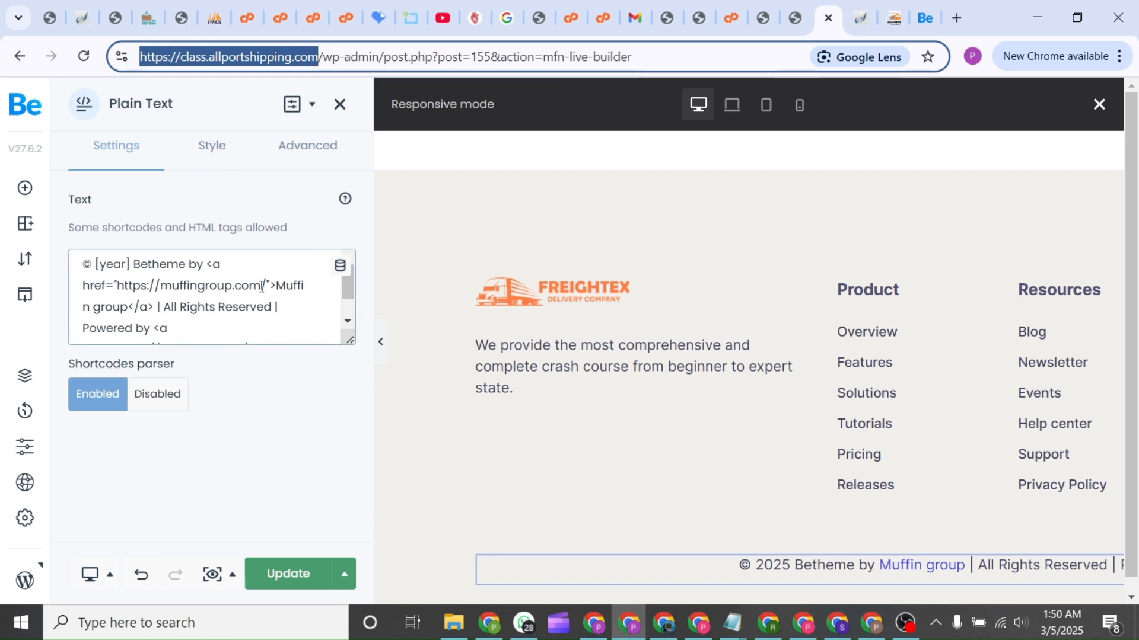
pyautogui.moveTo(261, 286); pyautogui.dragTo(120, 286)
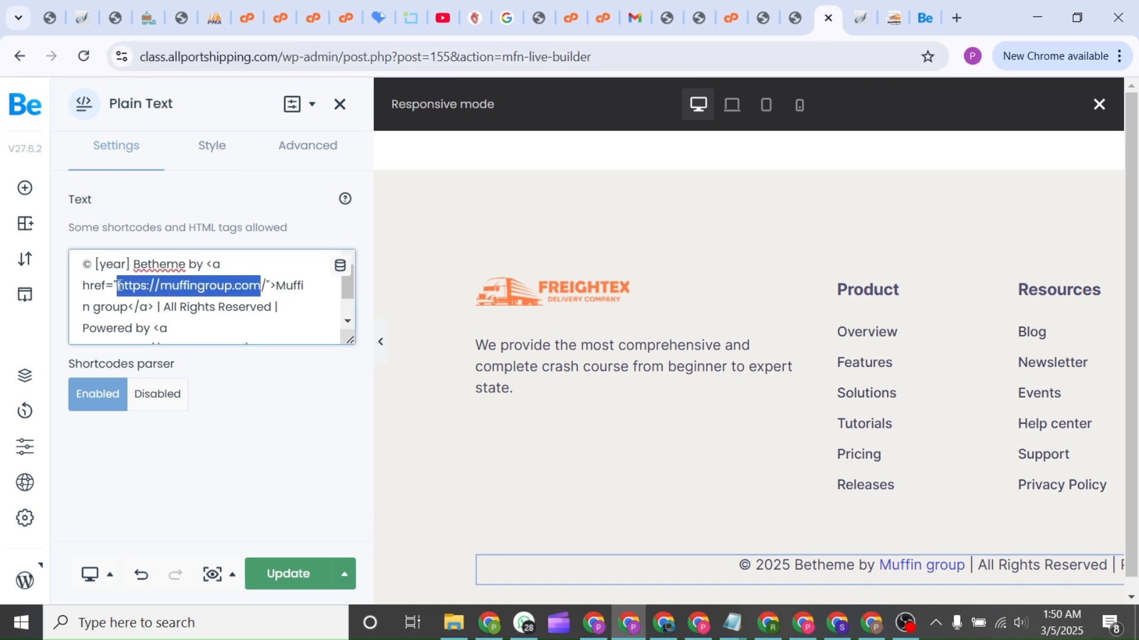
pyautogui.hotkey('ctrl', 'v')
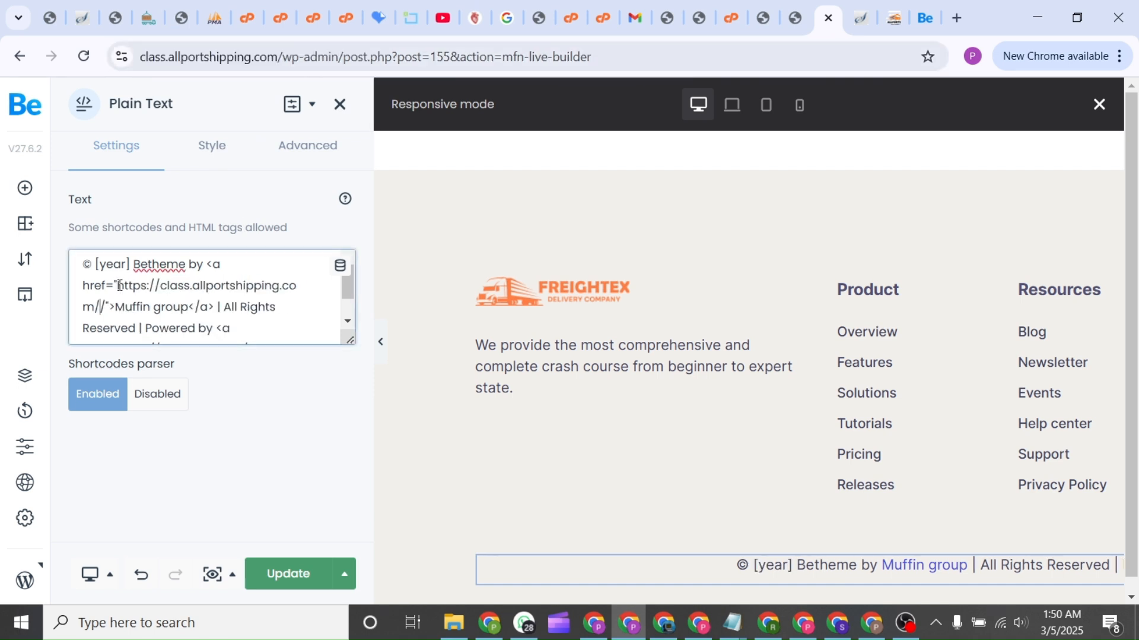
# Replace the word Betheme in the footer's copyright text with "PNGSTech Courses"
pyautogui.doubleClick(162, 265)
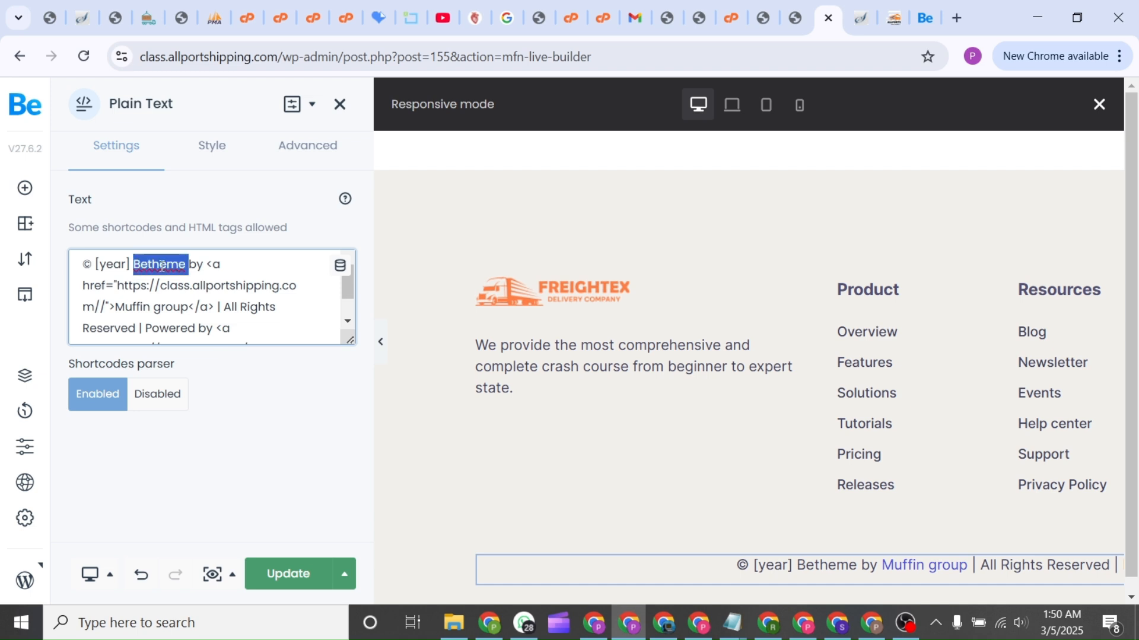
pyautogui.hotkey('ctrl', 'v')
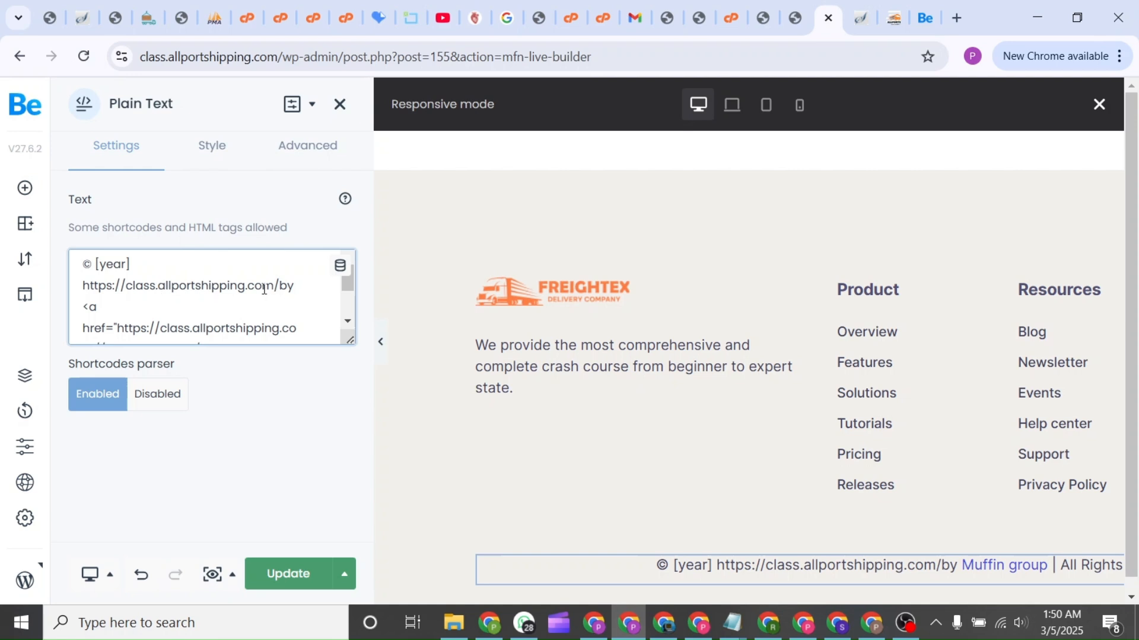
pyautogui.hotkey('ctrl', 'z')
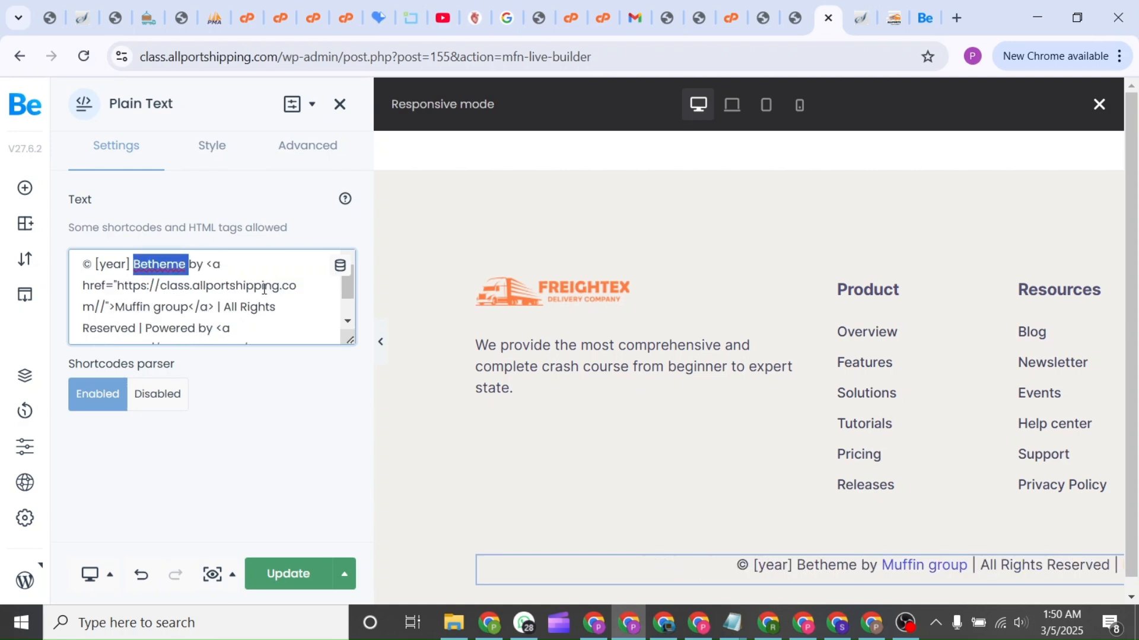
pyautogui.write('PNG')
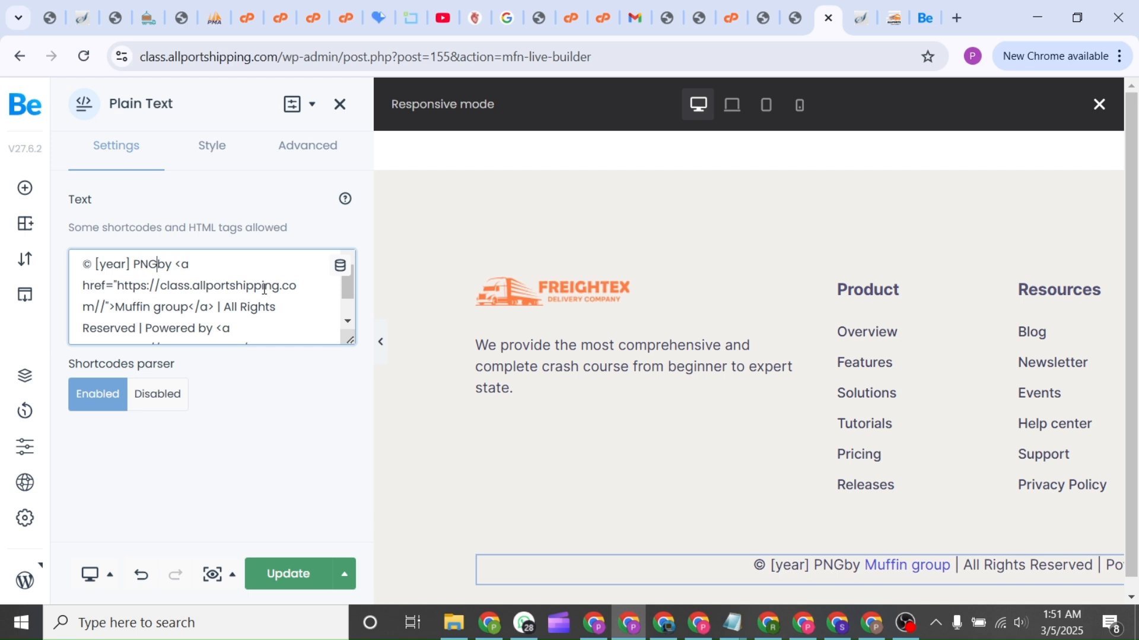
pyautogui.write('ST')
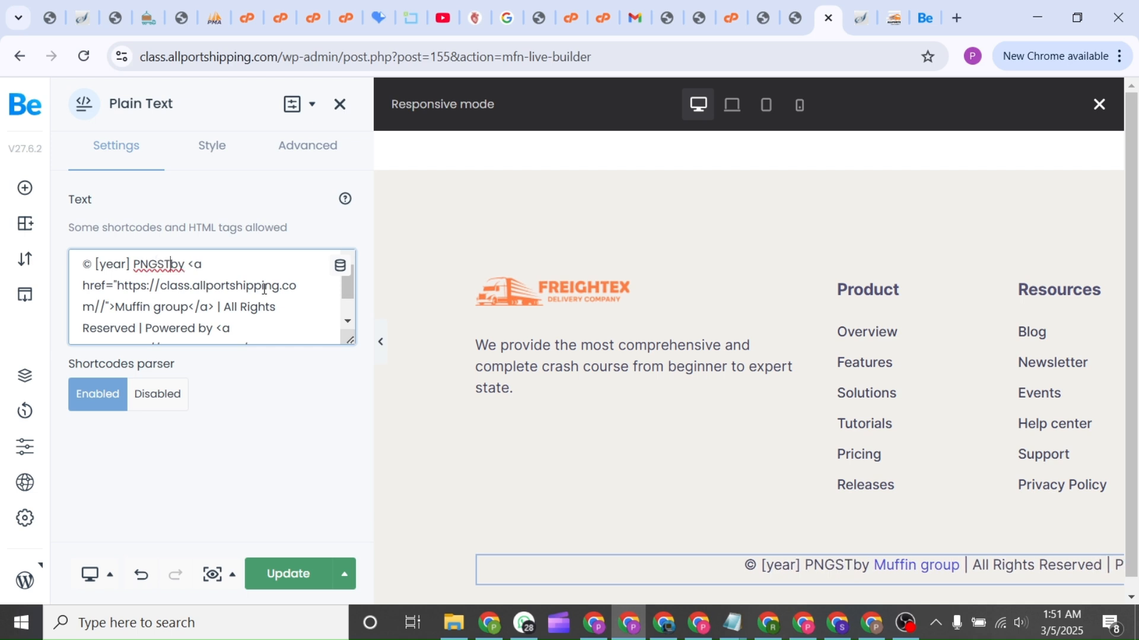
pyautogui.write('ech ')
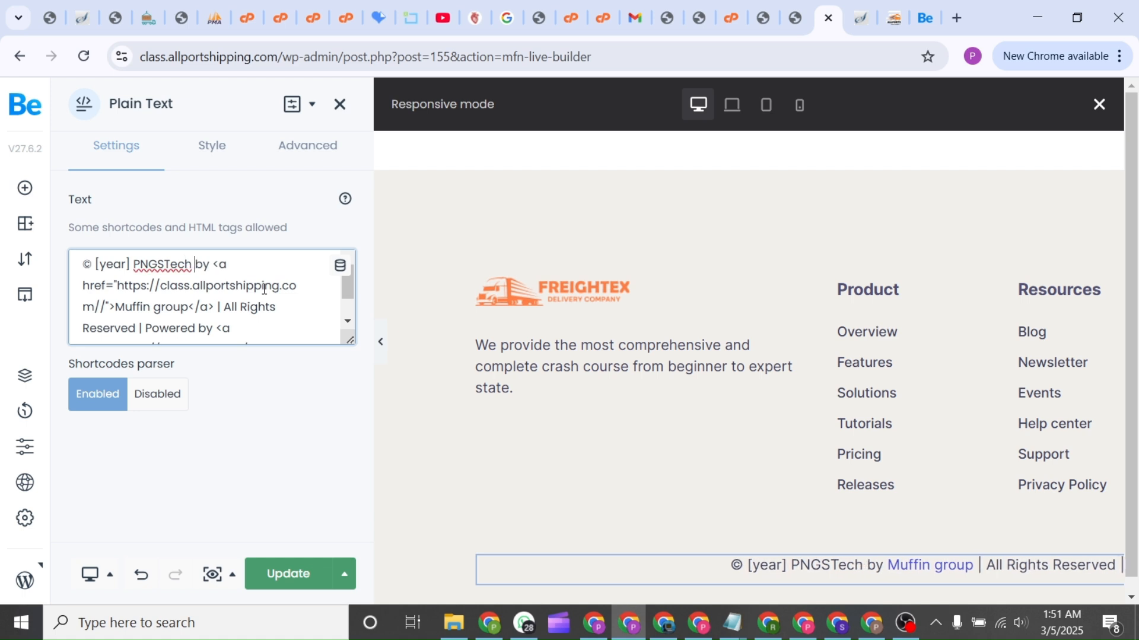
pyautogui.write('Cour')
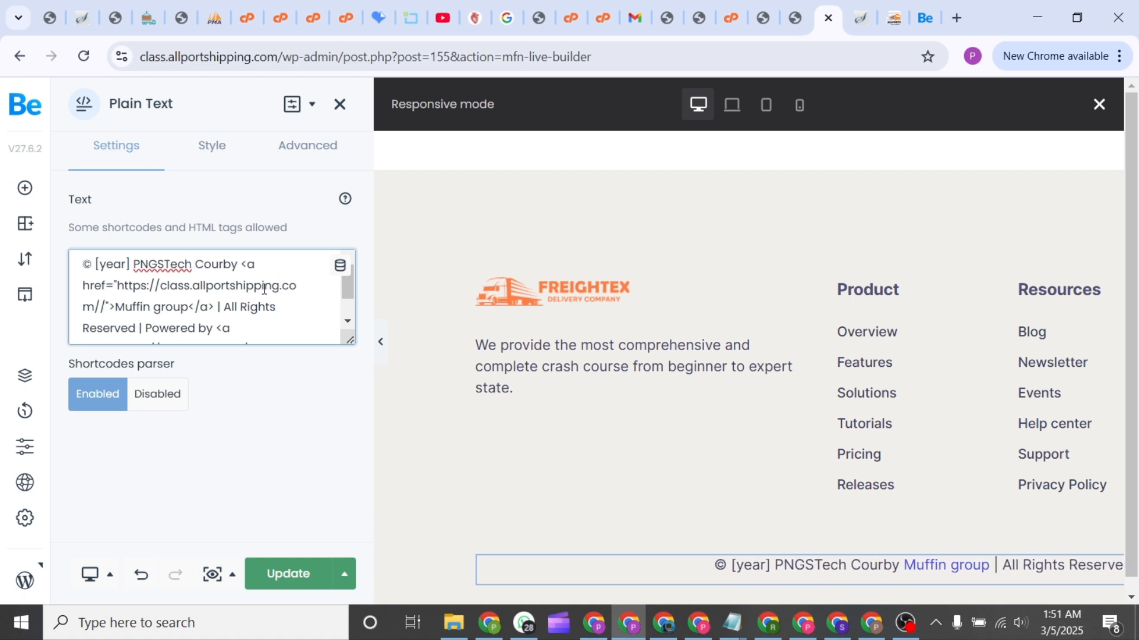
pyautogui.write('se')
pyautogui.write('s')
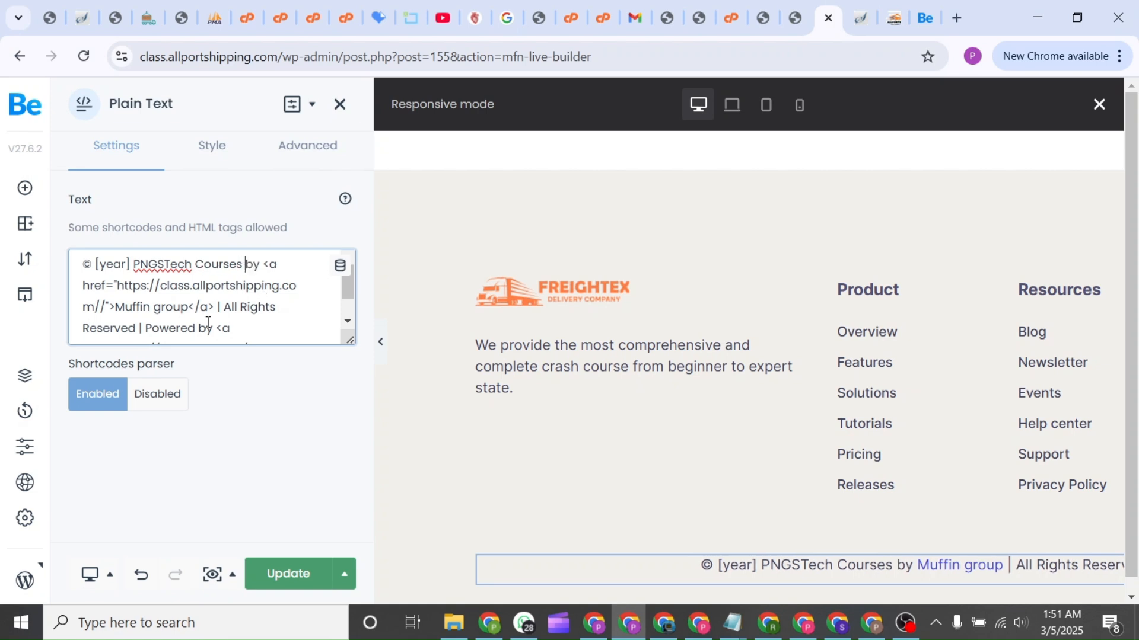
# Change the copyright link's text from Muffin group to "PNGSTech" and save the footer template for the Entire Site
pyautogui.moveTo(188, 309); pyautogui.dragTo(118, 308)
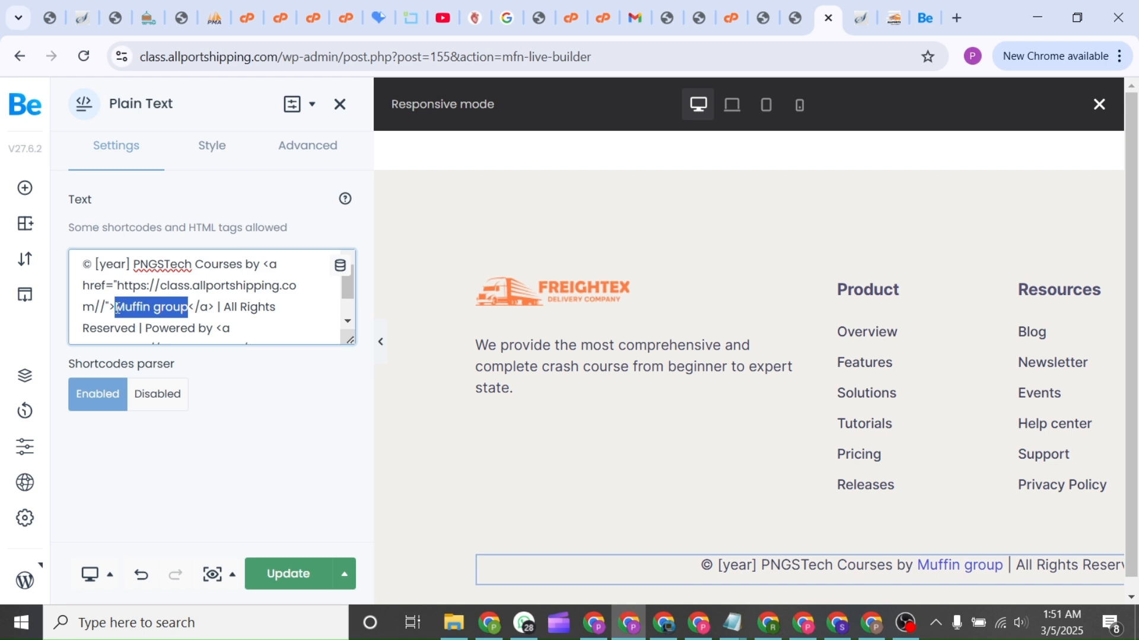
pyautogui.write('PNGS')
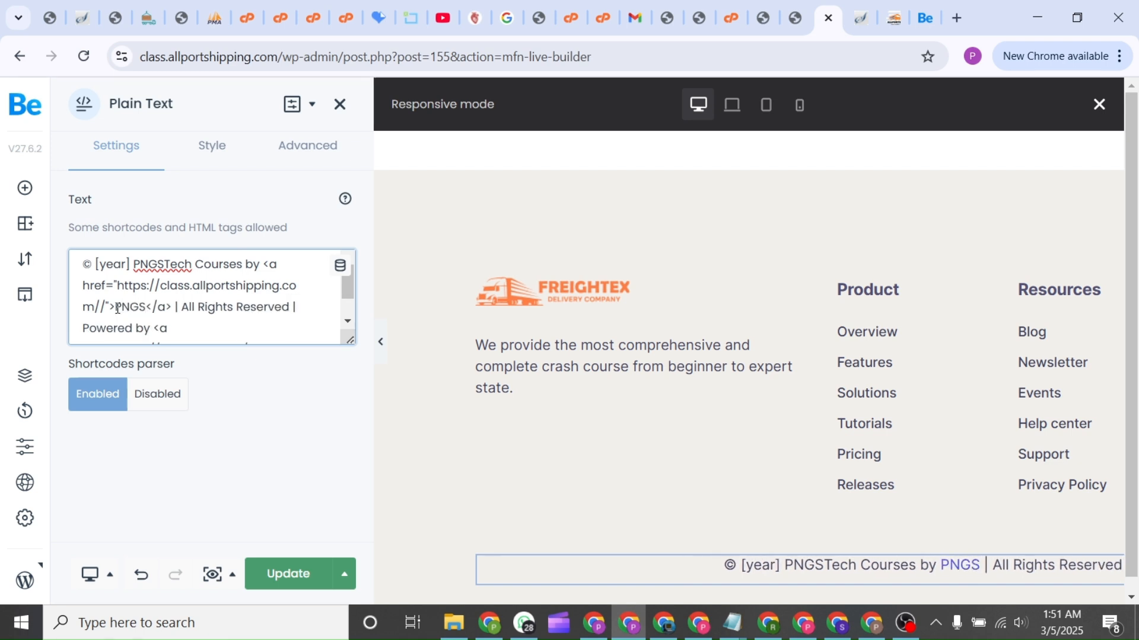
pyautogui.write('Tech')
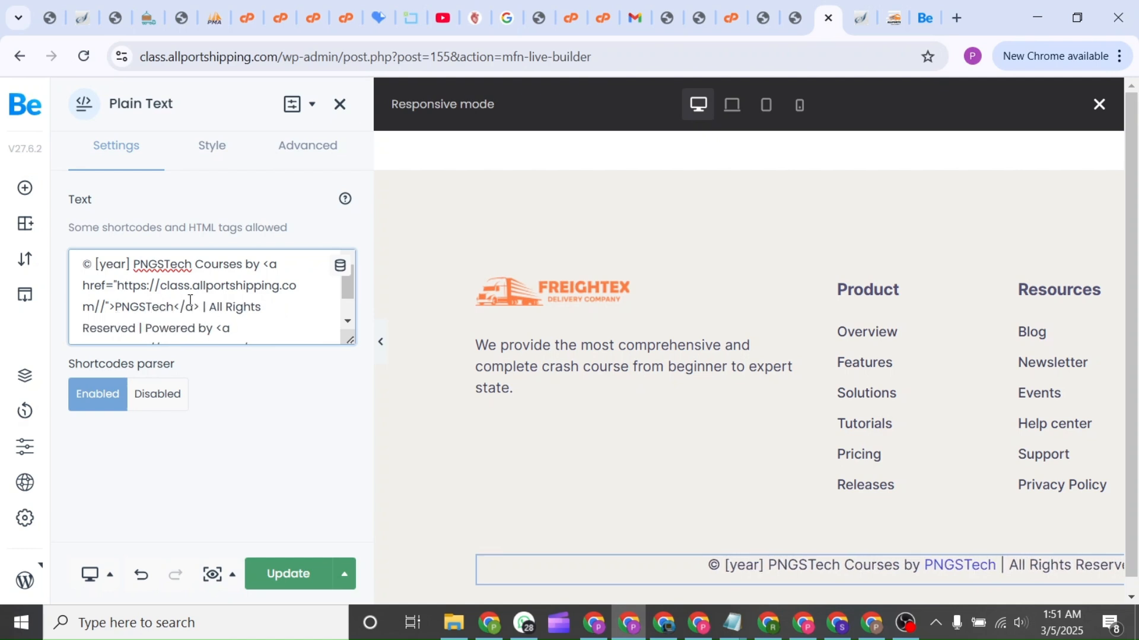
pyautogui.scroll(-1, 185, 272)
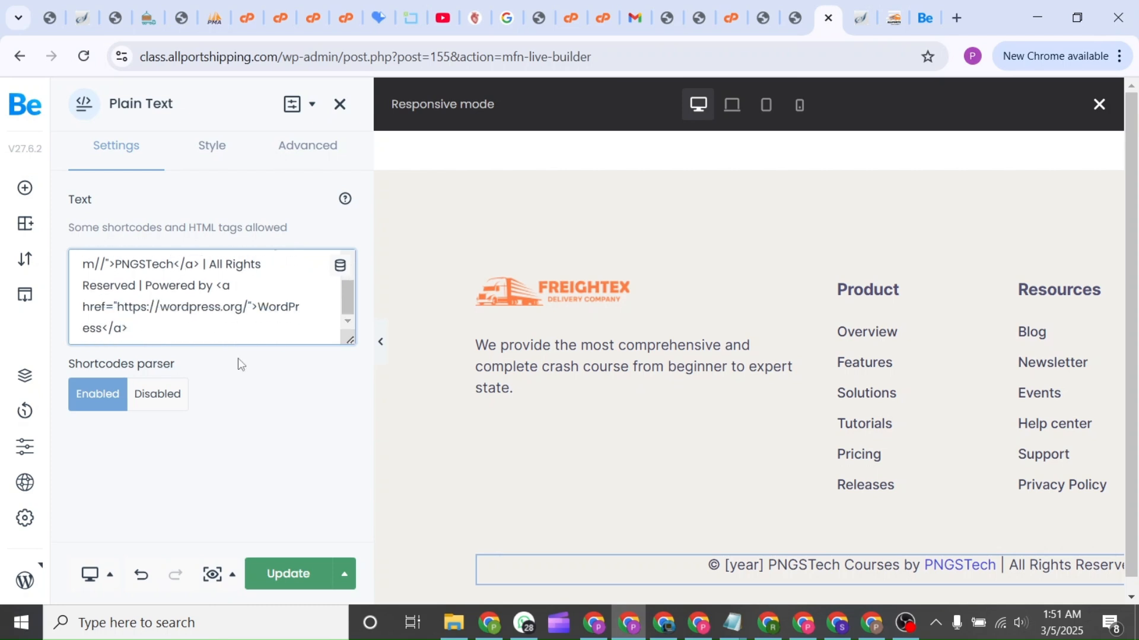
pyautogui.click(296, 574)
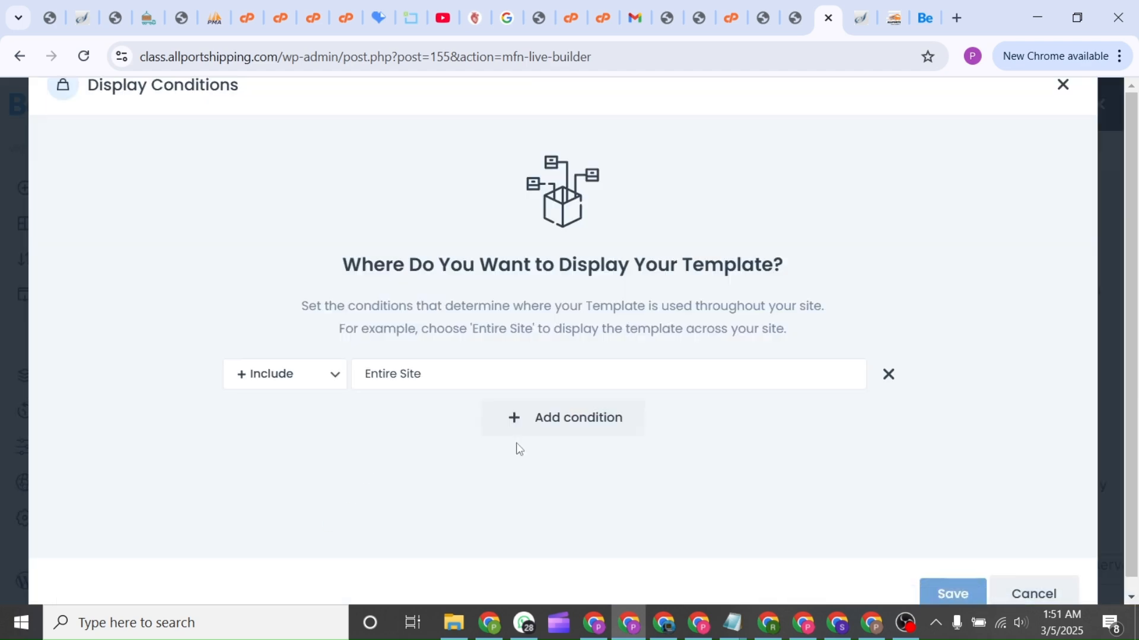
pyautogui.click(937, 593)
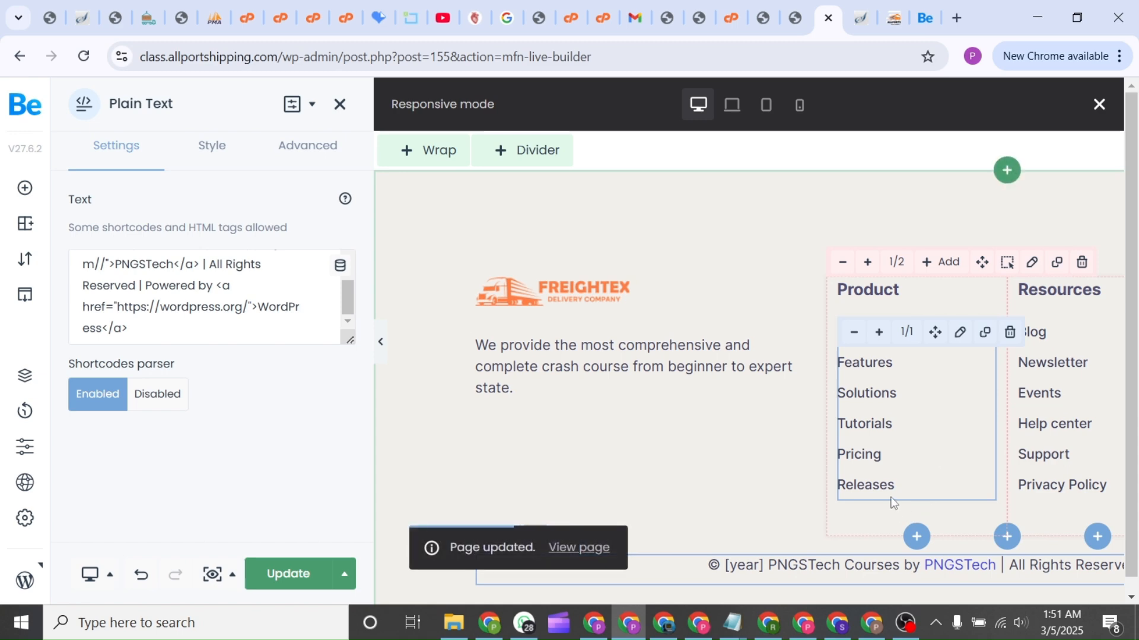
# Check the settings of the footer's Product menu and of the newsletter form under Stay up to date
pyautogui.click(893, 430)
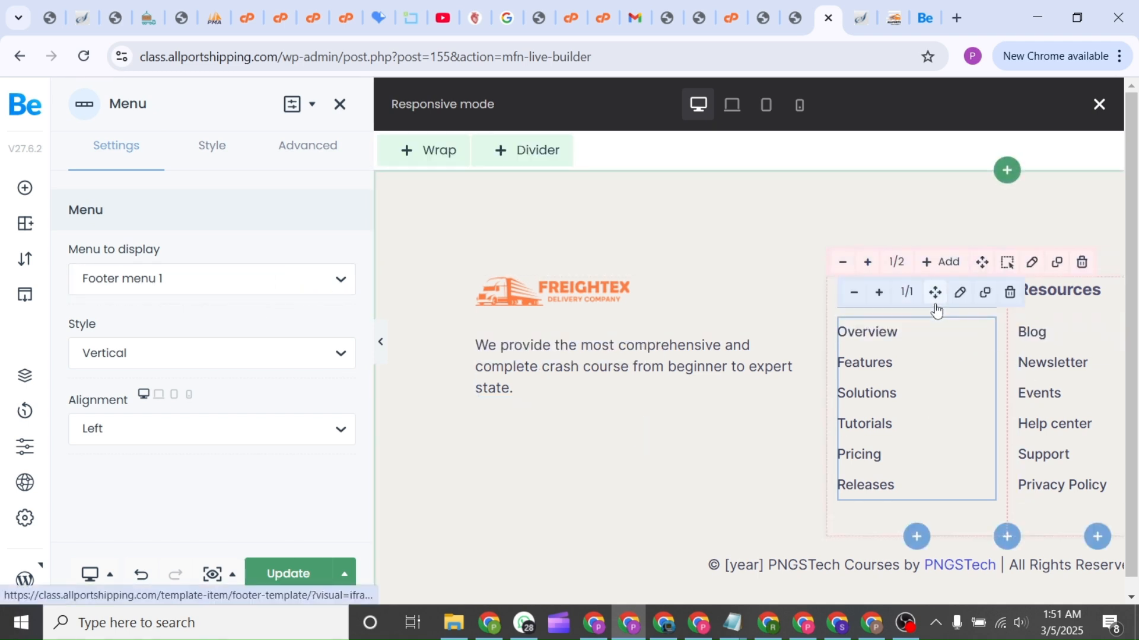
pyautogui.hscroll(5, 917, 390)
pyautogui.hscroll(-3, 917, 389)
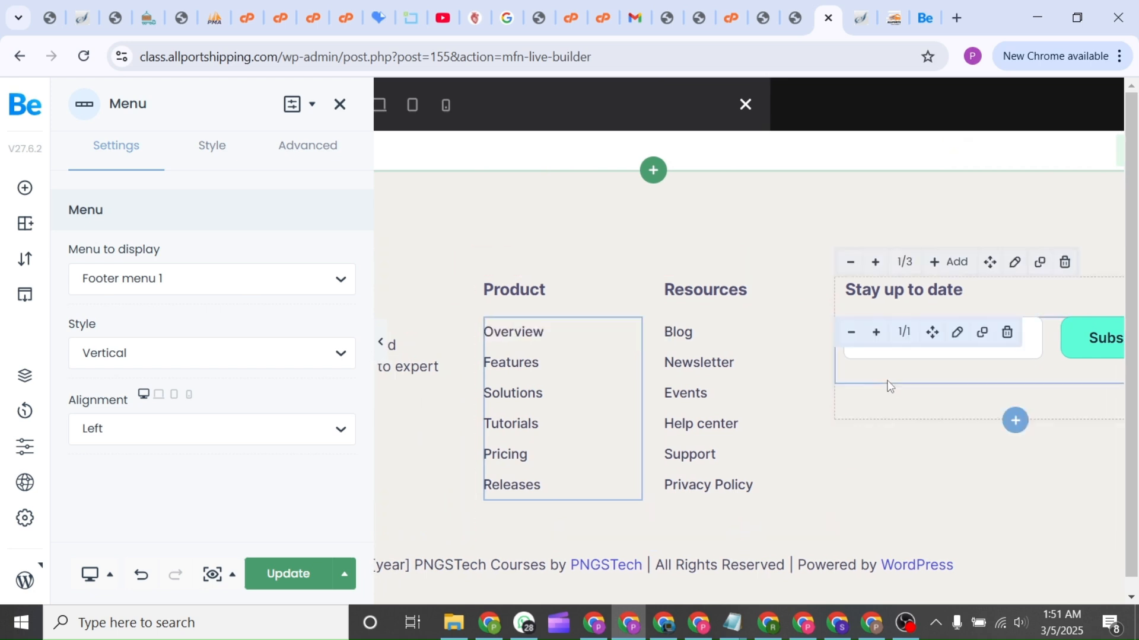
pyautogui.click(977, 373)
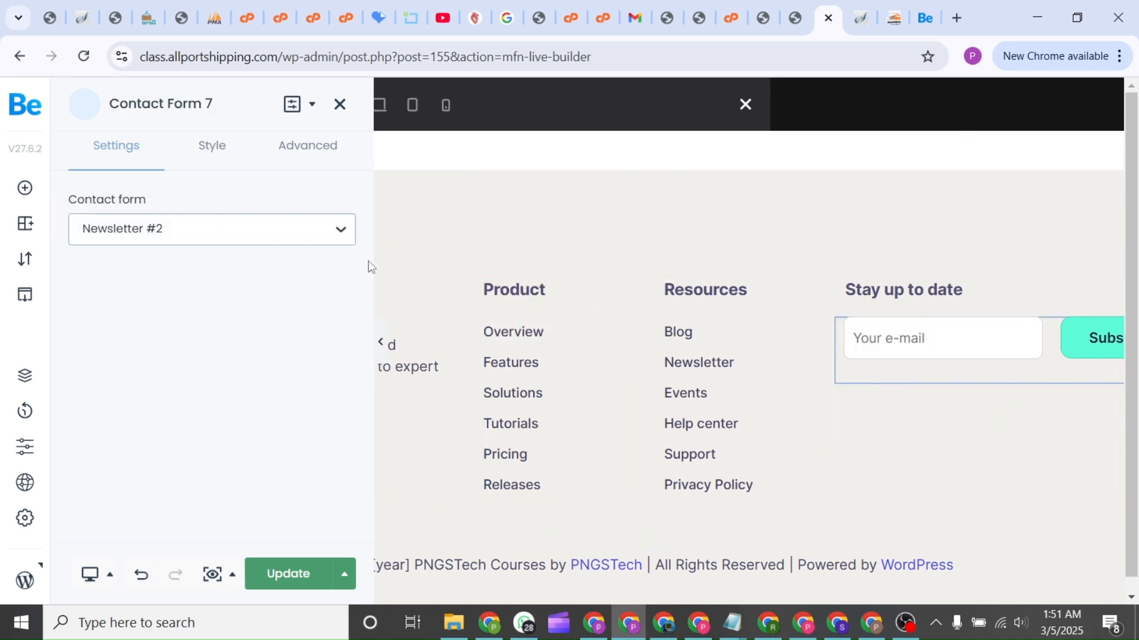
pyautogui.hscroll(-10, 827, 453)
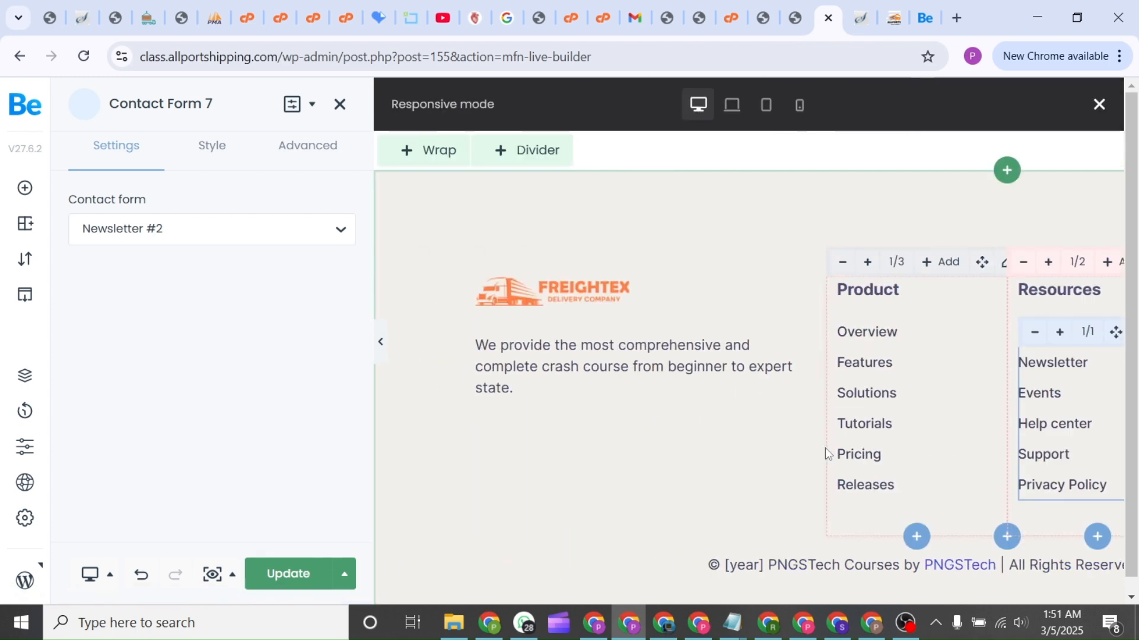
# Save the footer template again for the Entire Site and go back to the Betheme dashboard
pyautogui.click(291, 580)
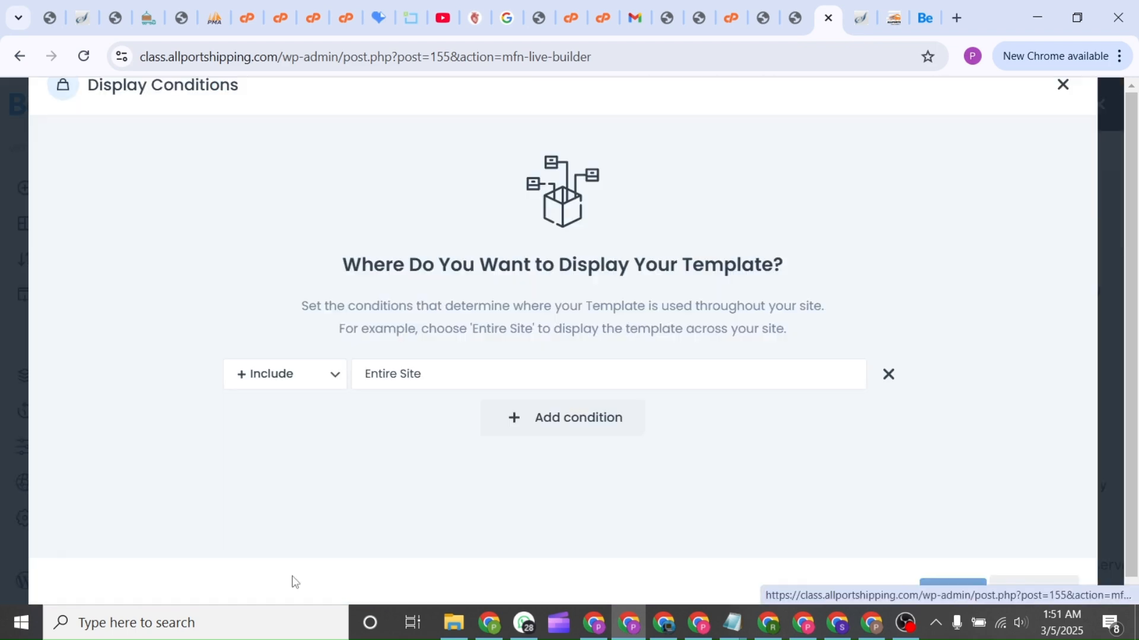
pyautogui.click(957, 589)
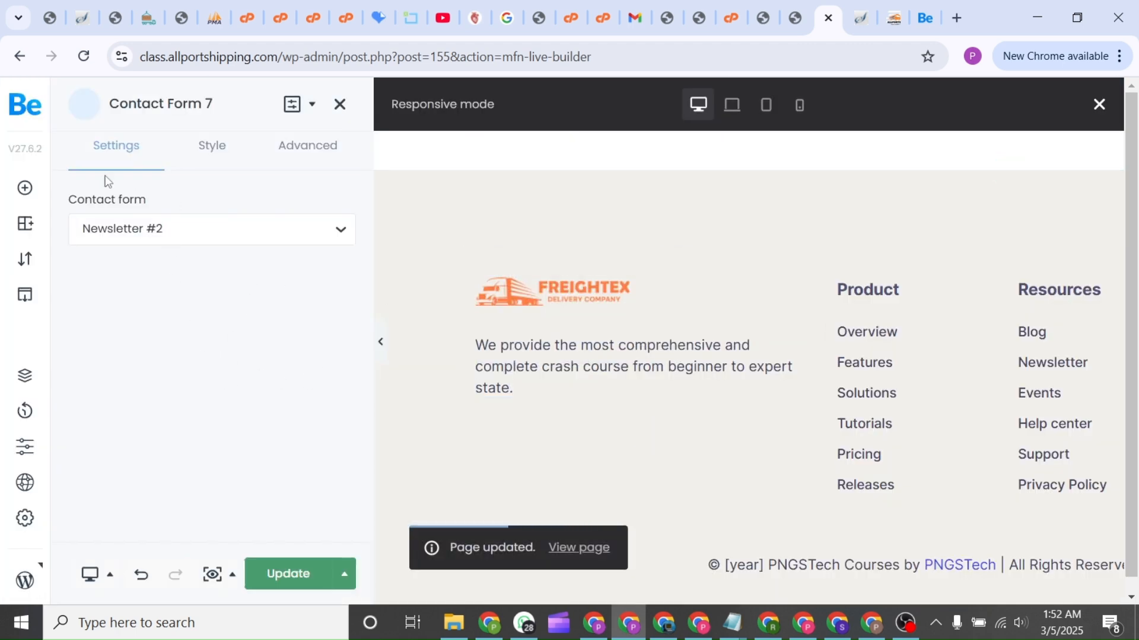
pyautogui.click(28, 106)
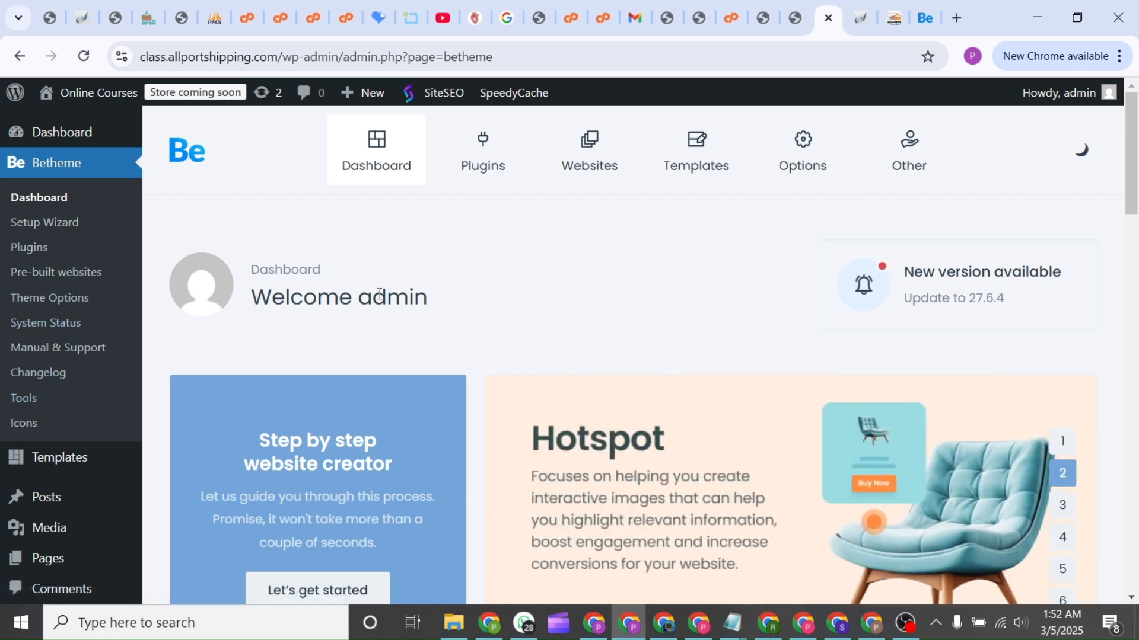
# Open the store's list of all products and dismiss the Elementor AI pack-shots notice
pyautogui.scroll(-3, 379, 293)
pyautogui.scroll(-4, 166, 478)
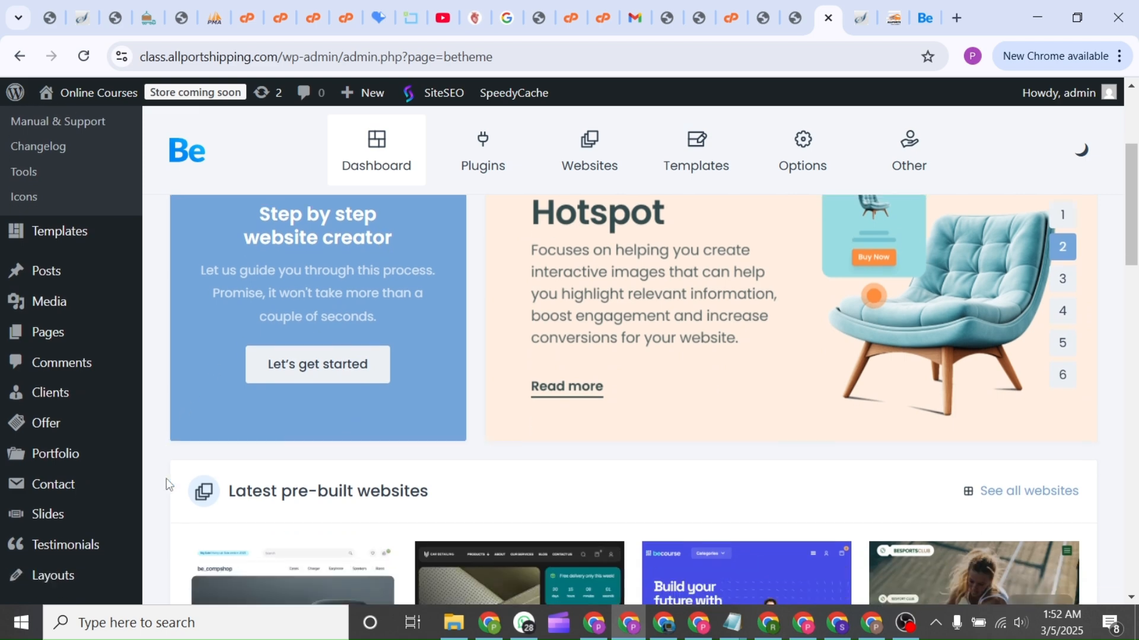
pyautogui.moveTo(64, 454)
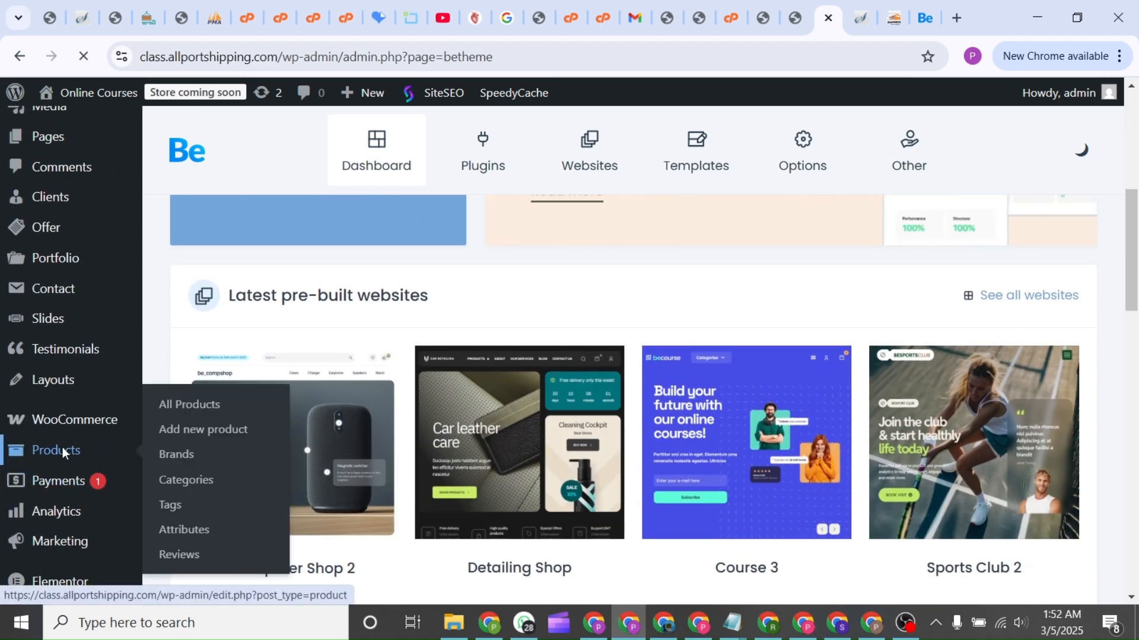
pyautogui.click(62, 451)
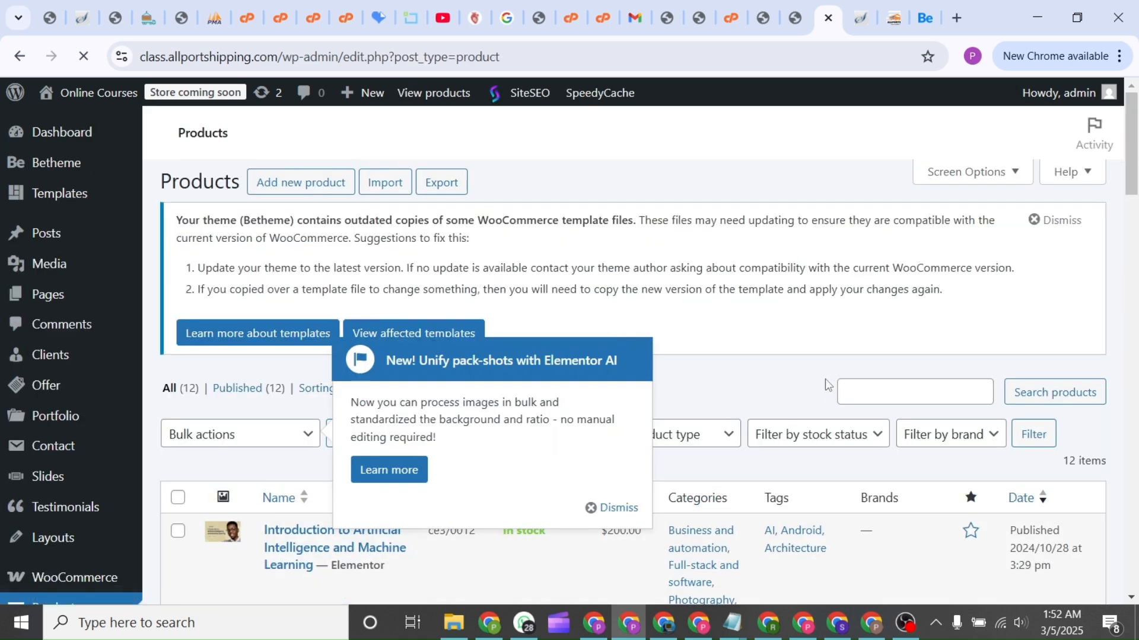
pyautogui.click(615, 509)
# Find the product "Introduction to Artificial Intelligence and Machine Learning" in the list and open it for editing with Elementor
pyautogui.scroll(-3, 717, 455)
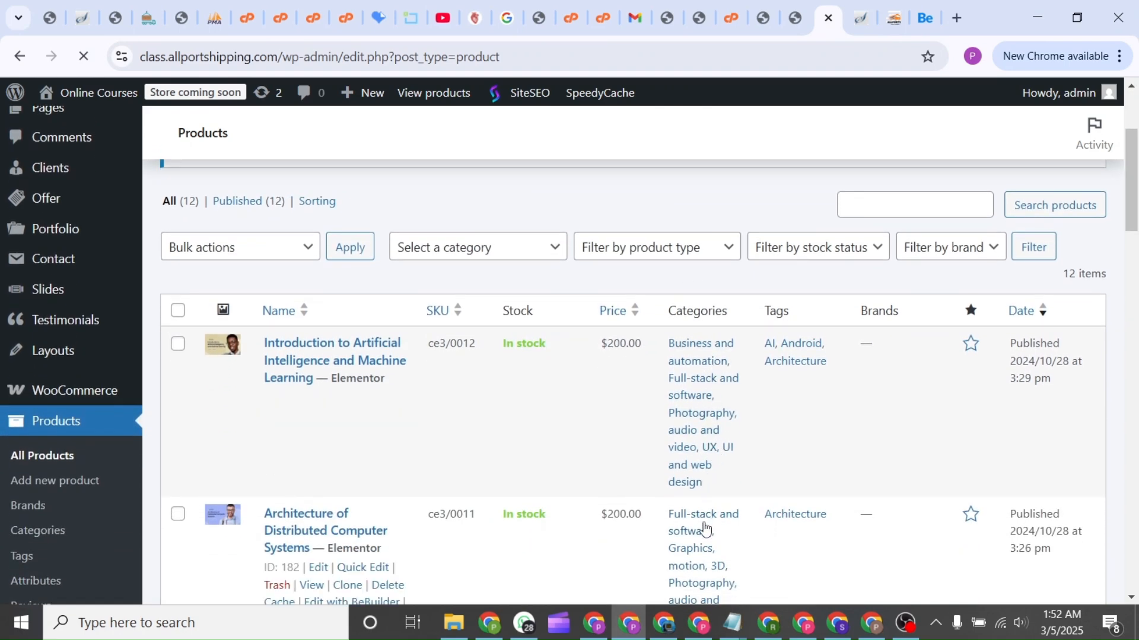
pyautogui.scroll(-2, 708, 544)
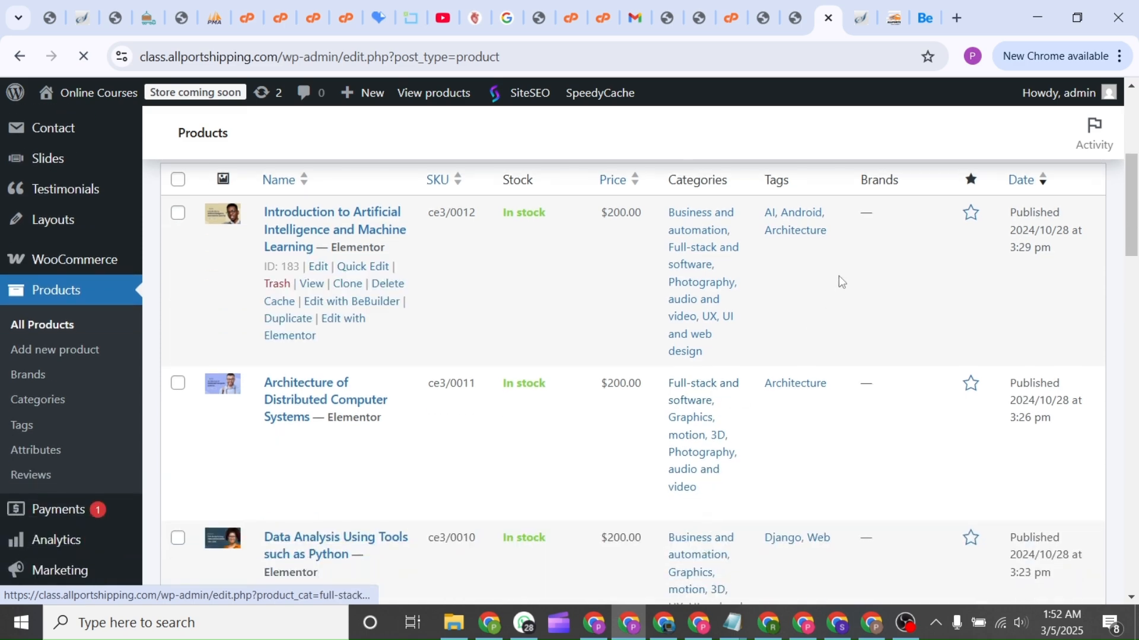
pyautogui.scroll(-6, 823, 476)
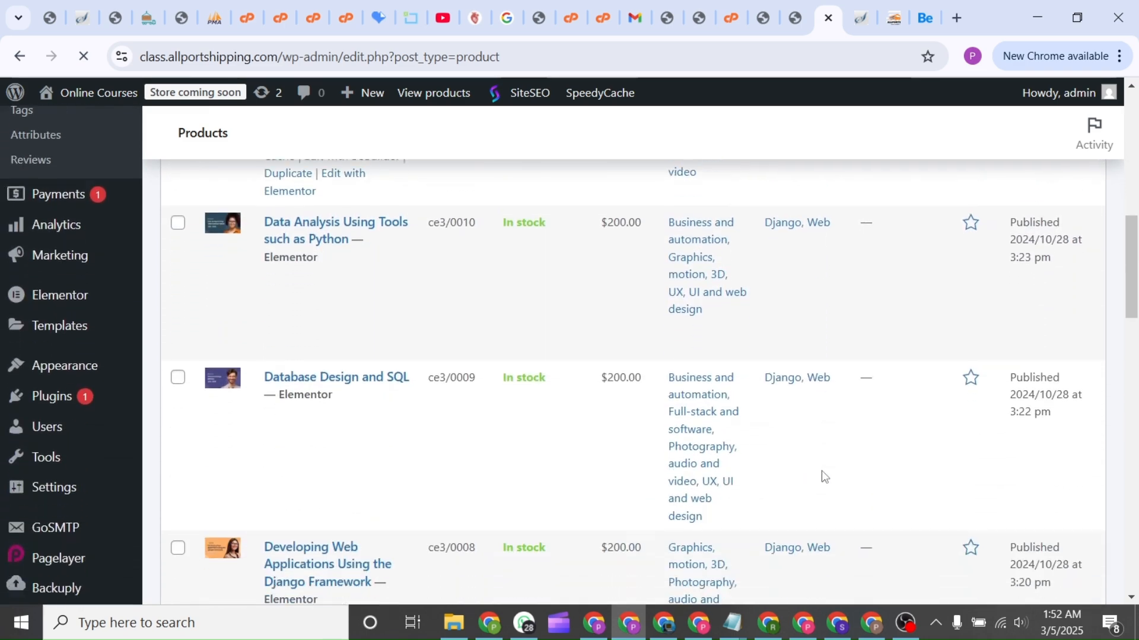
pyautogui.scroll(-5, 823, 476)
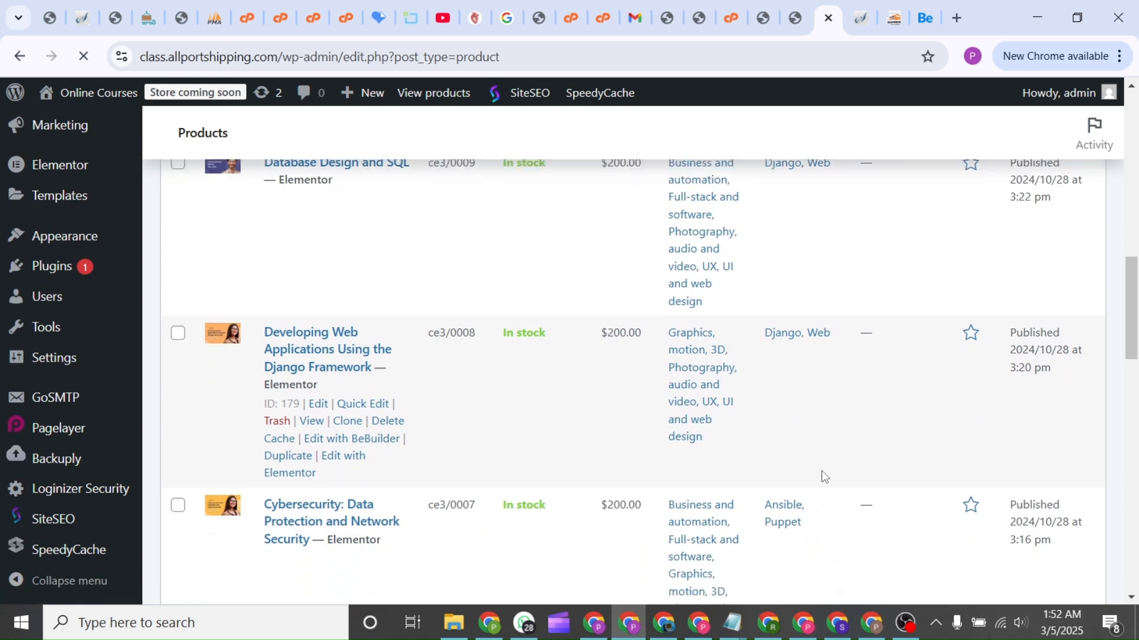
pyautogui.scroll(-2, 821, 471)
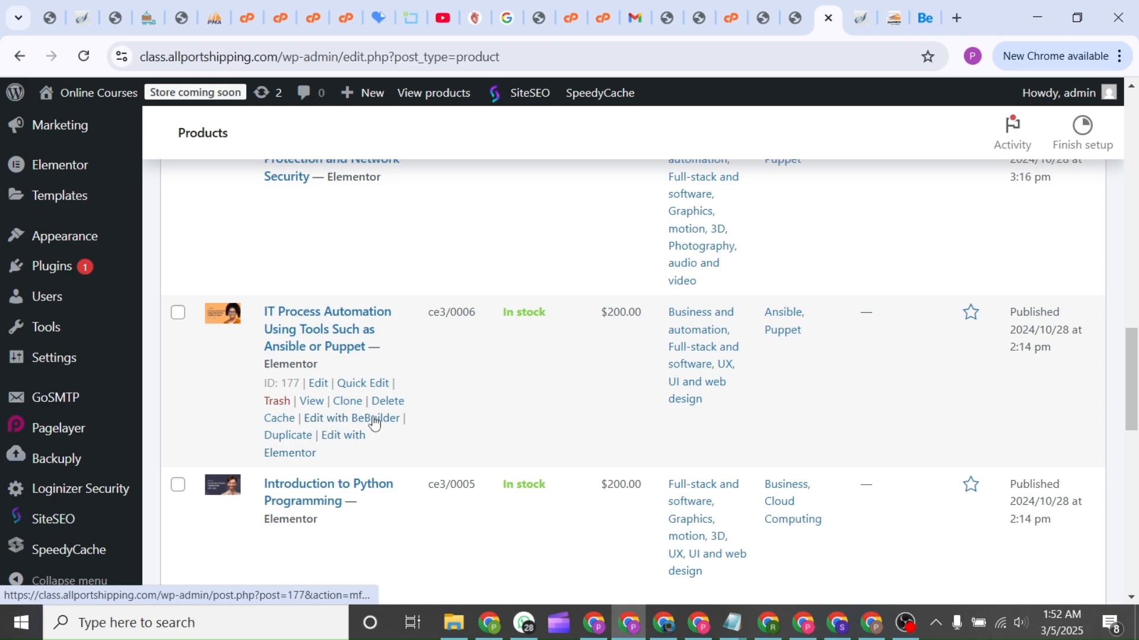
pyautogui.scroll(15, 442, 431)
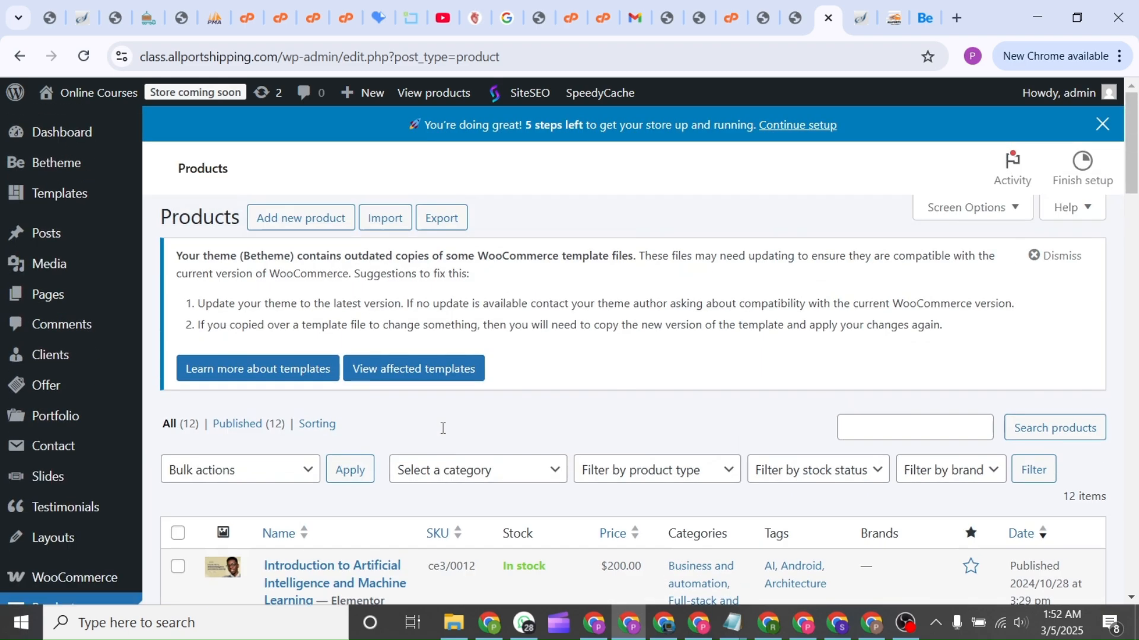
pyautogui.scroll(-6, 442, 431)
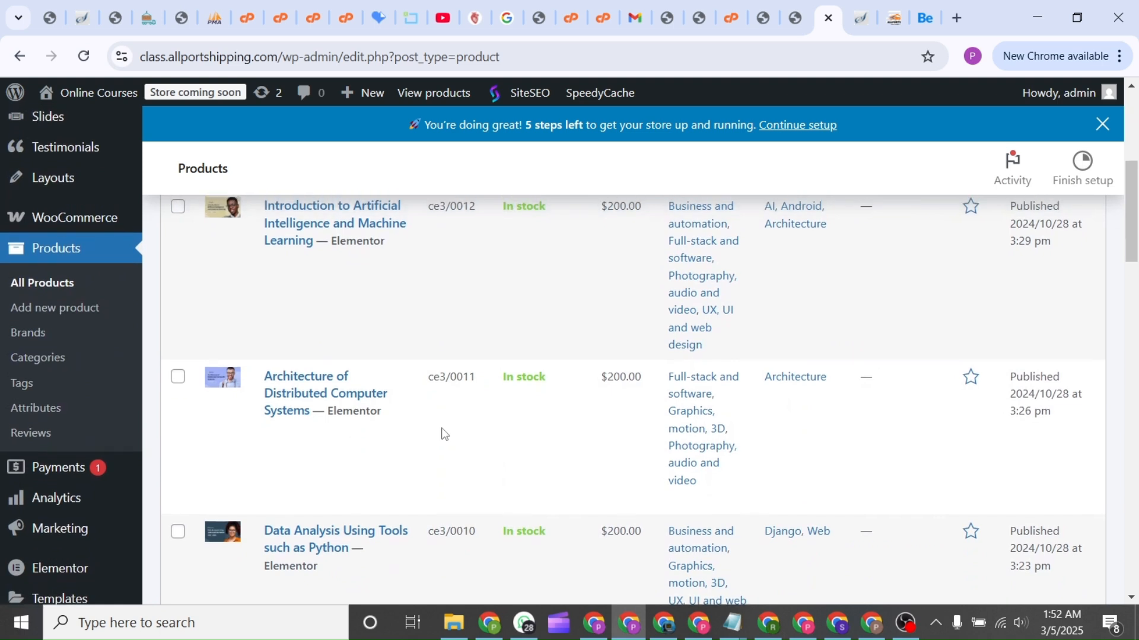
pyautogui.moveTo(390, 283)
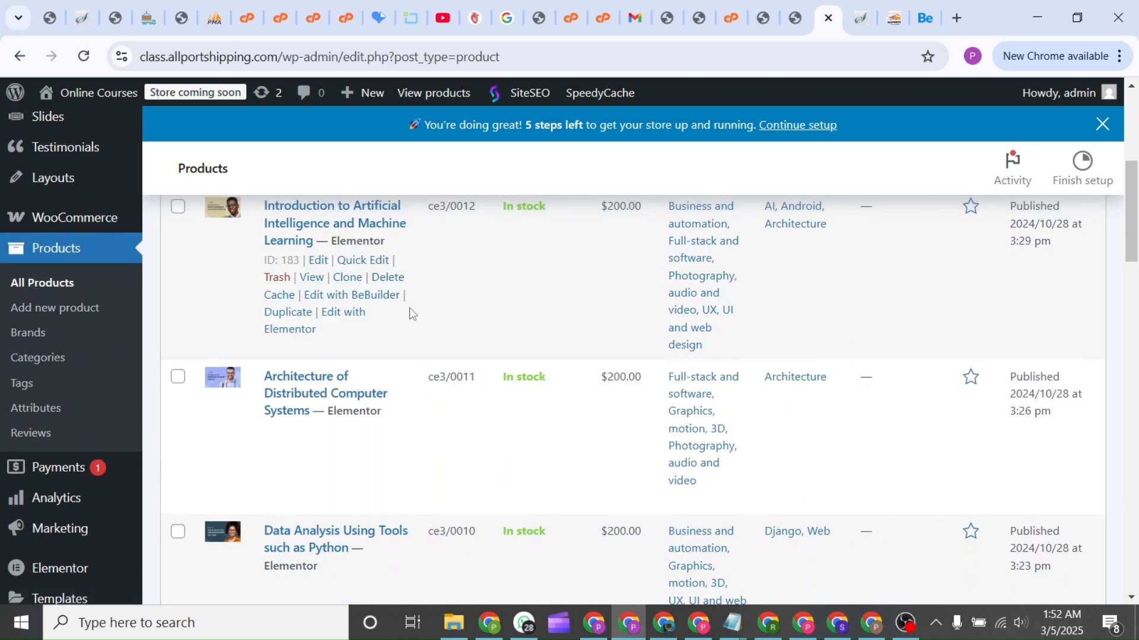
pyautogui.click(341, 314)
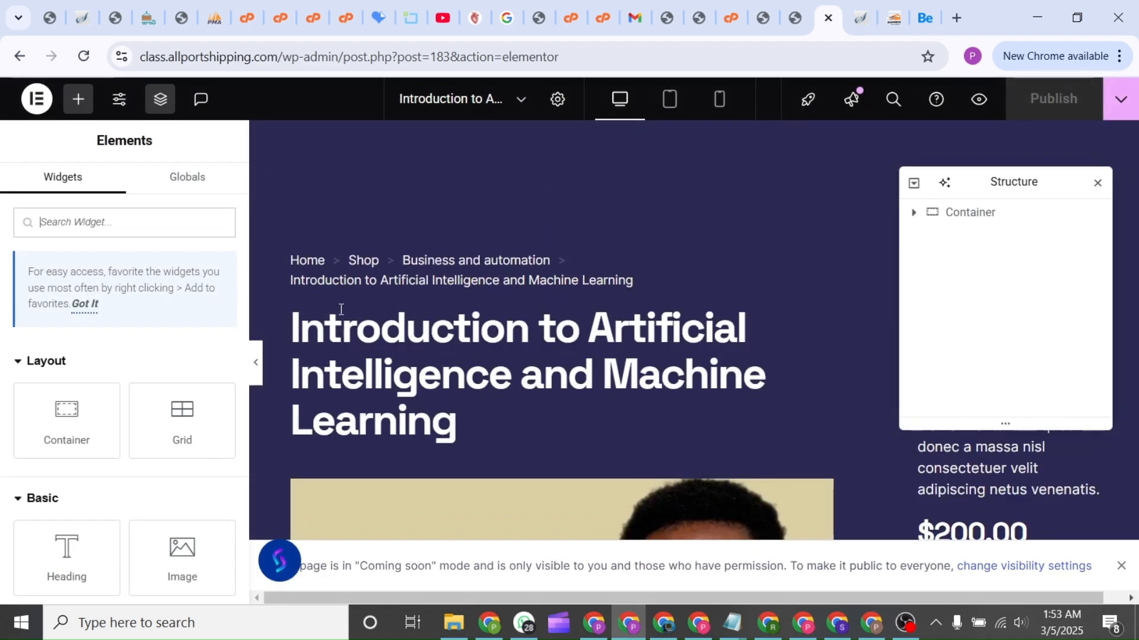
# Examine the product page's About the course text, the Why you should buy this course list and the About course accordion item
pyautogui.scroll(-6, 341, 309)
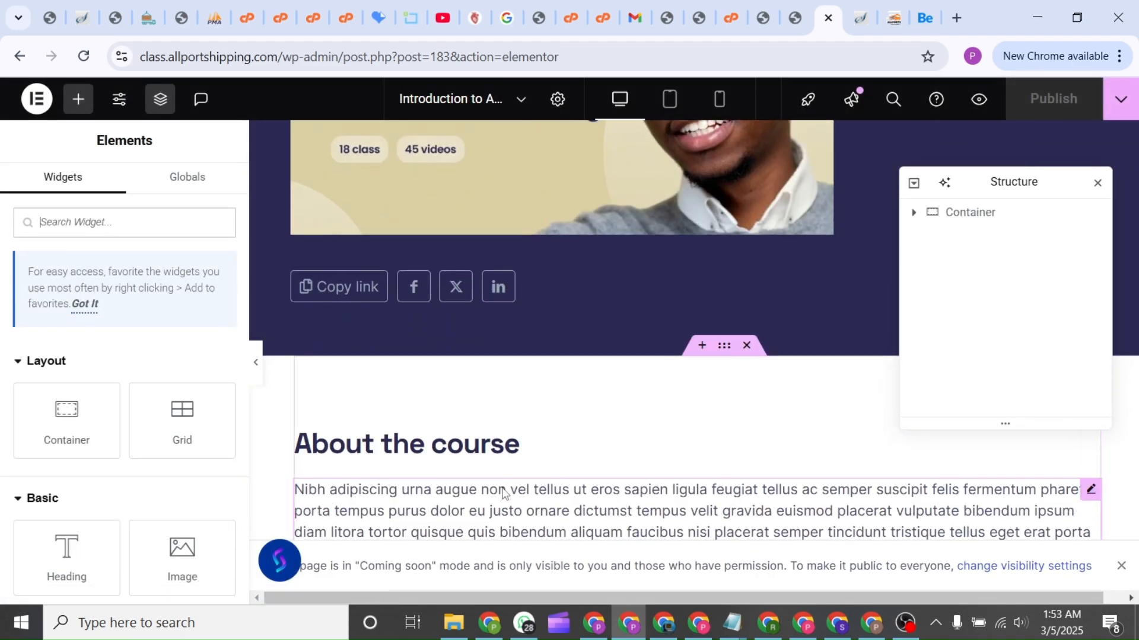
pyautogui.scroll(-5, 496, 409)
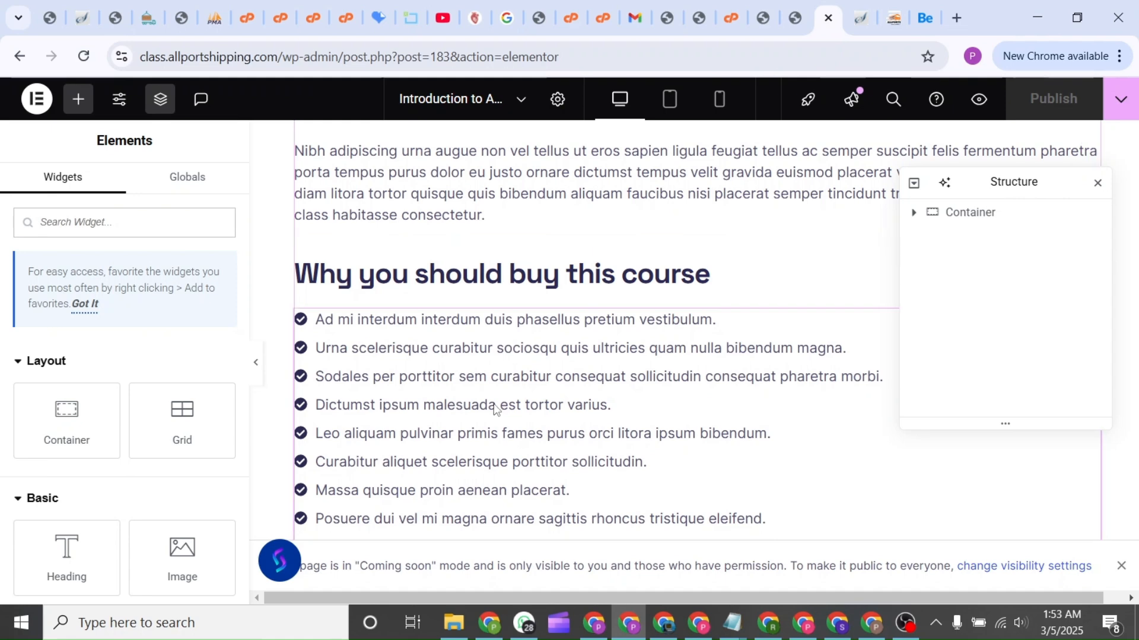
pyautogui.click(496, 410)
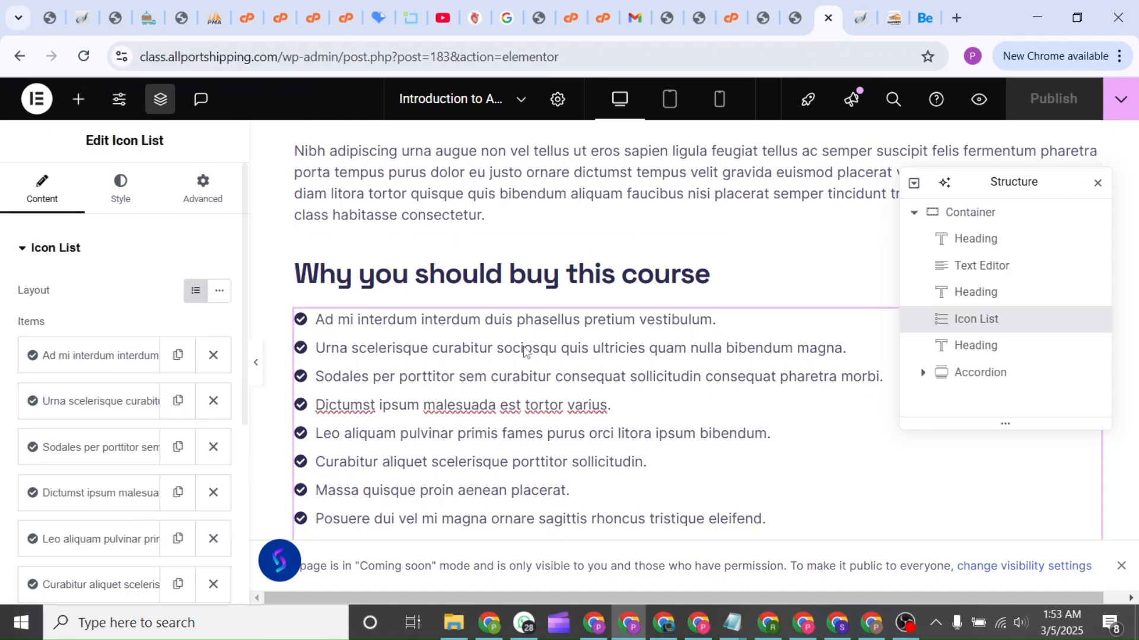
pyautogui.scroll(-4, 575, 373)
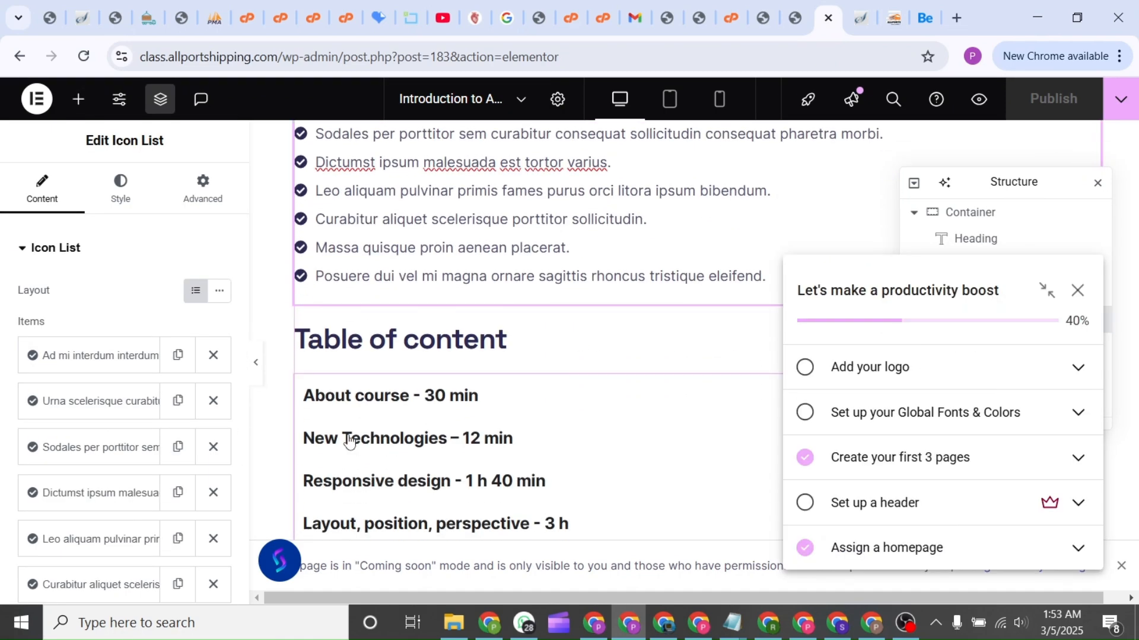
pyautogui.click(350, 418)
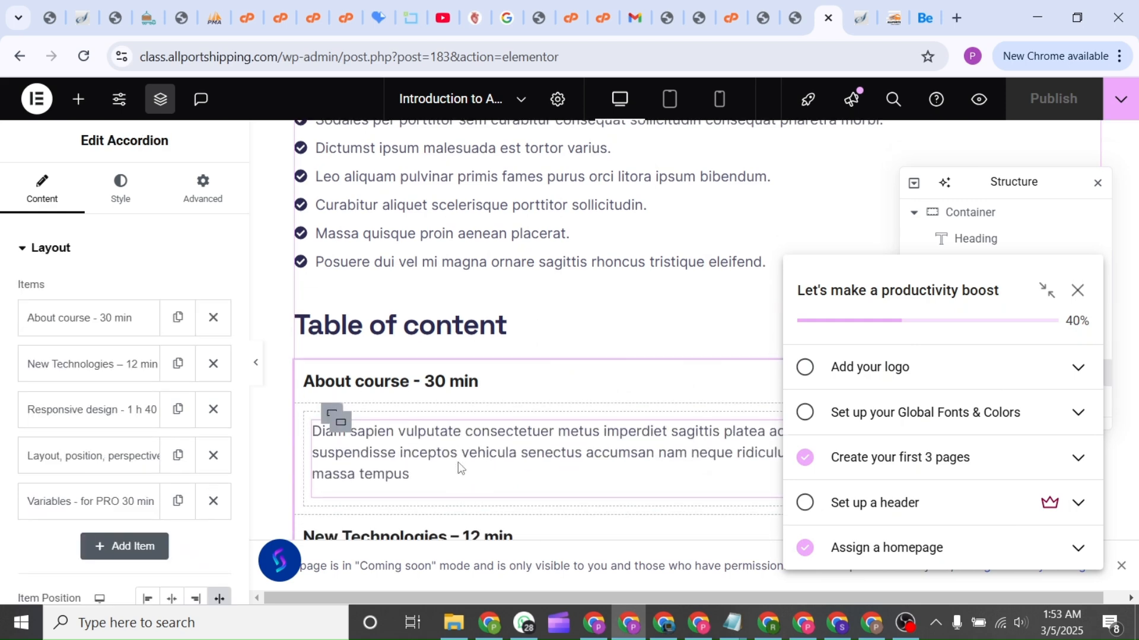
pyautogui.scroll(-2, 459, 468)
pyautogui.click(461, 364)
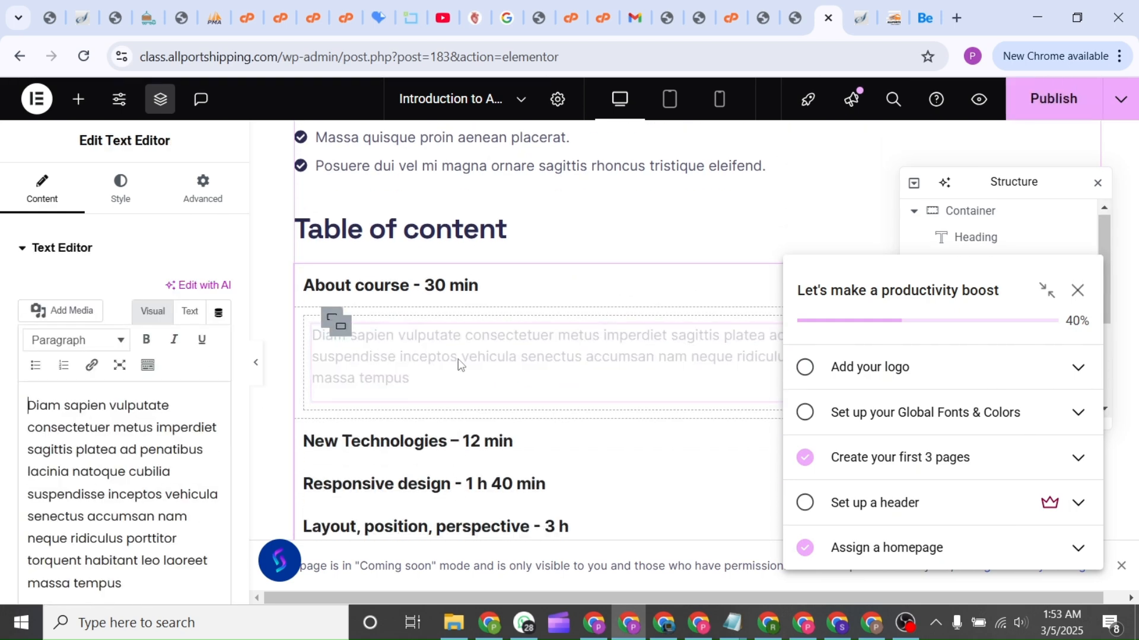
pyautogui.scroll(-5, 452, 531)
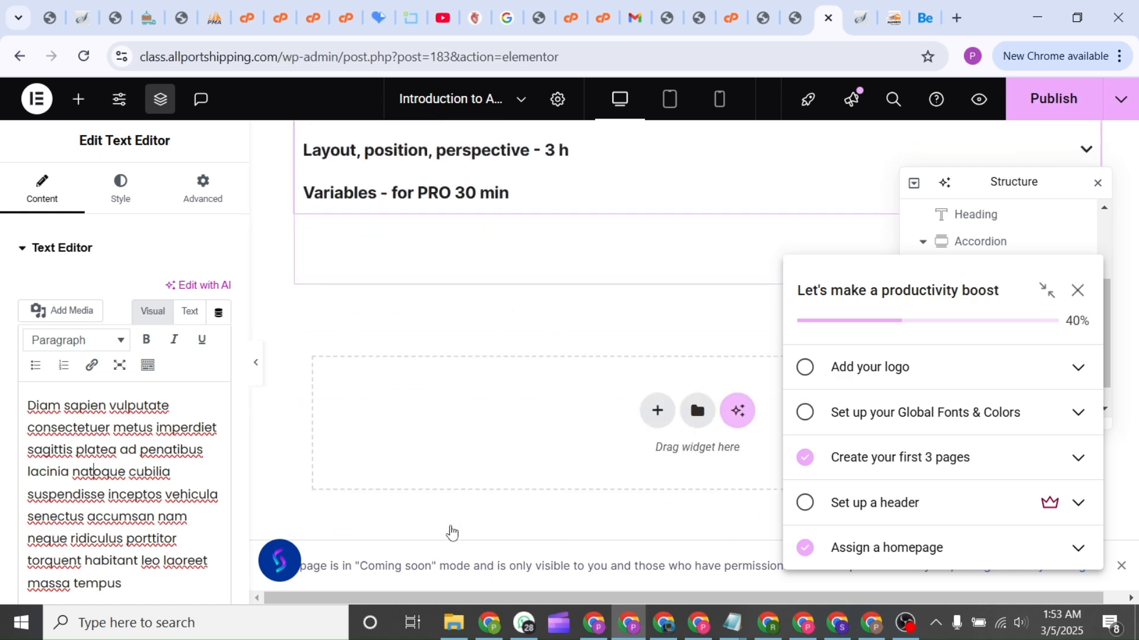
# Check the reviews section at the end of the product page and return to the table of content
pyautogui.scroll(-9, 451, 533)
pyautogui.scroll(3, 453, 531)
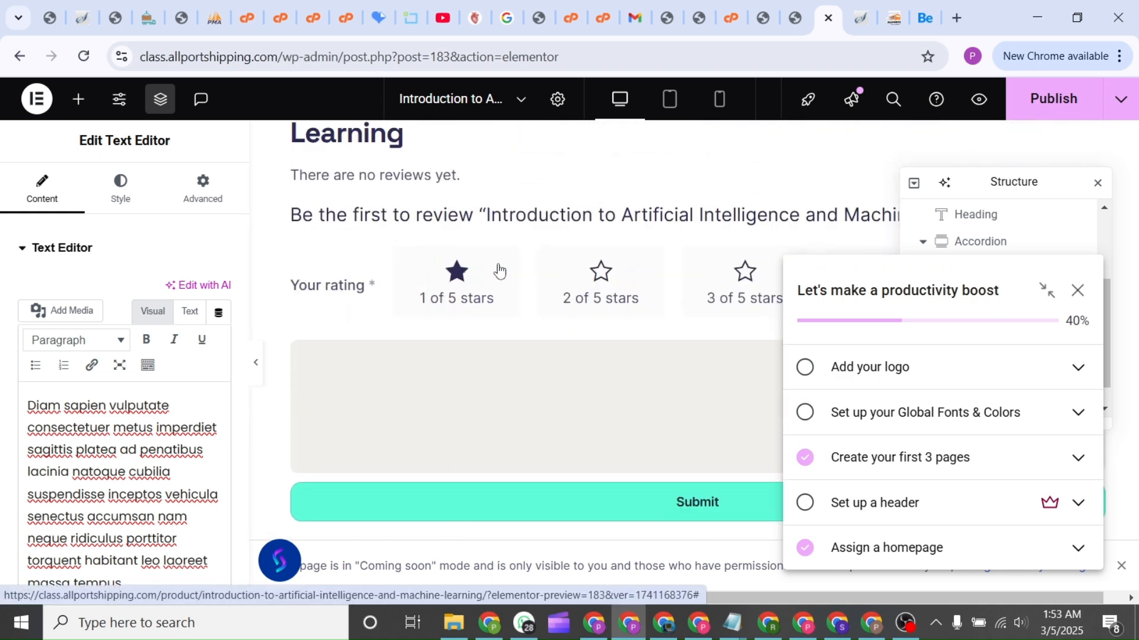
pyautogui.click(501, 214)
pyautogui.scroll(2, 502, 215)
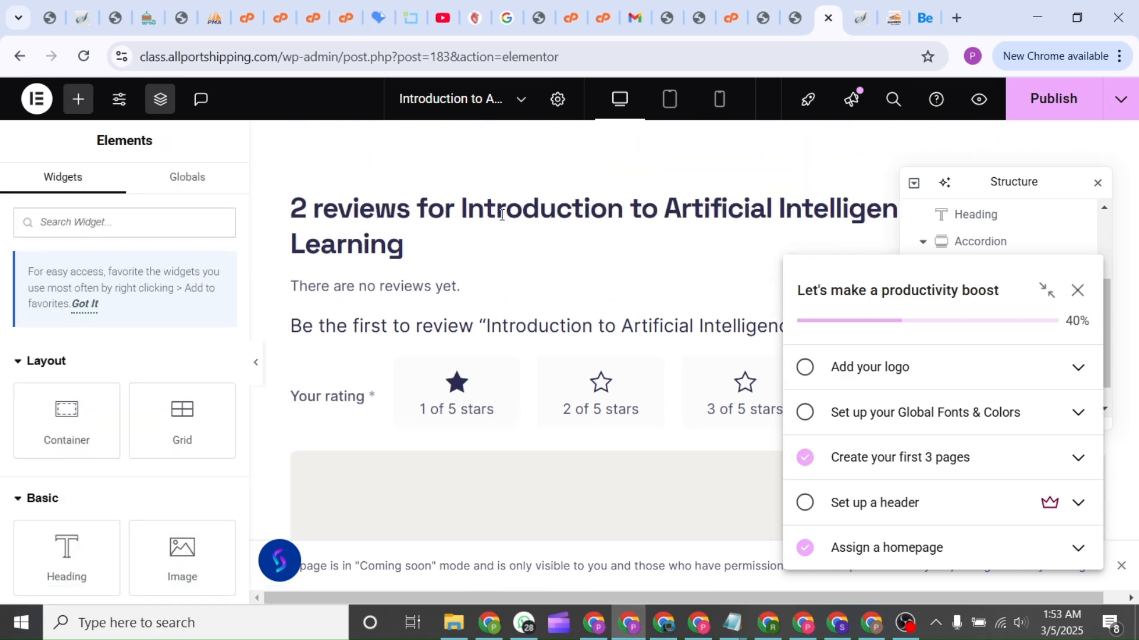
pyautogui.scroll(10, 502, 215)
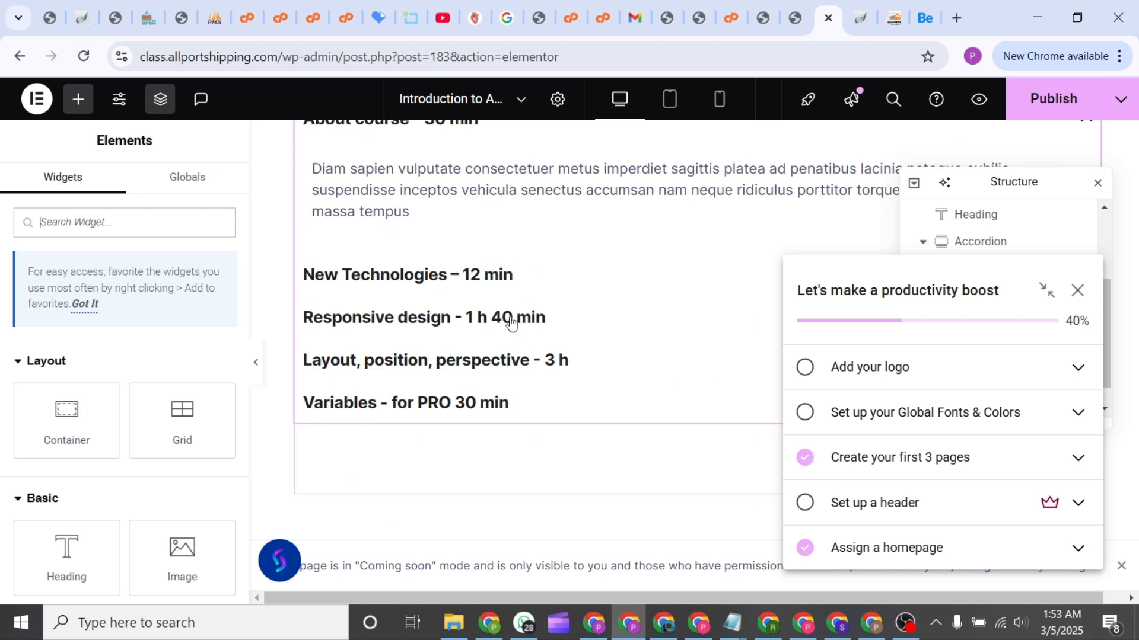
# Try to open the Site Identity settings from the Add your logo item of the setup checklist
pyautogui.click(1078, 372)
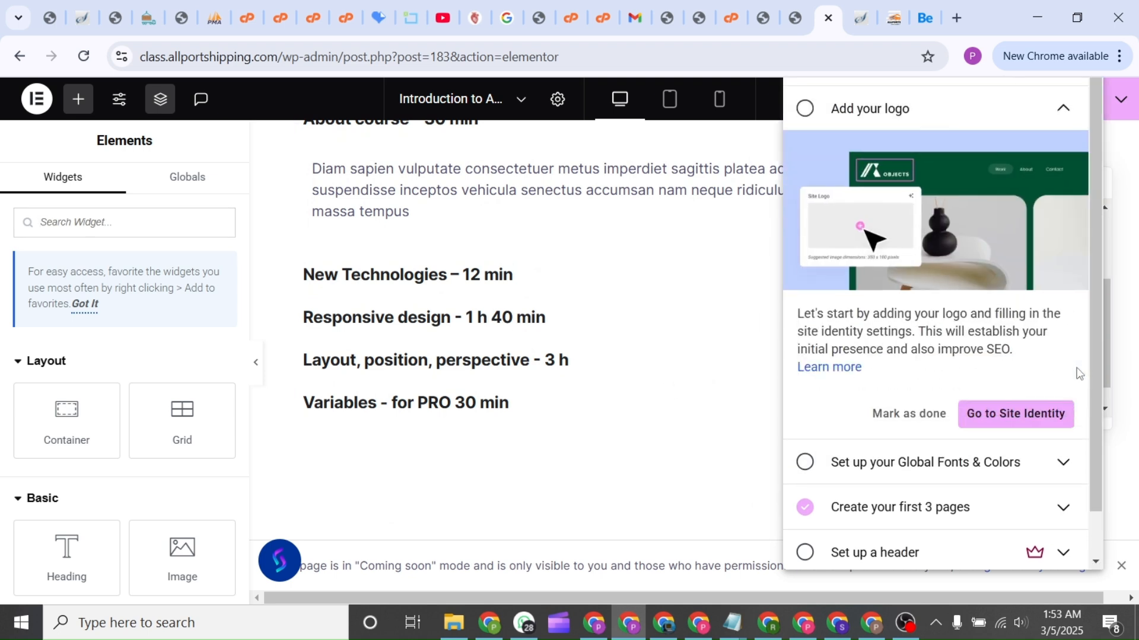
pyautogui.click(1006, 420)
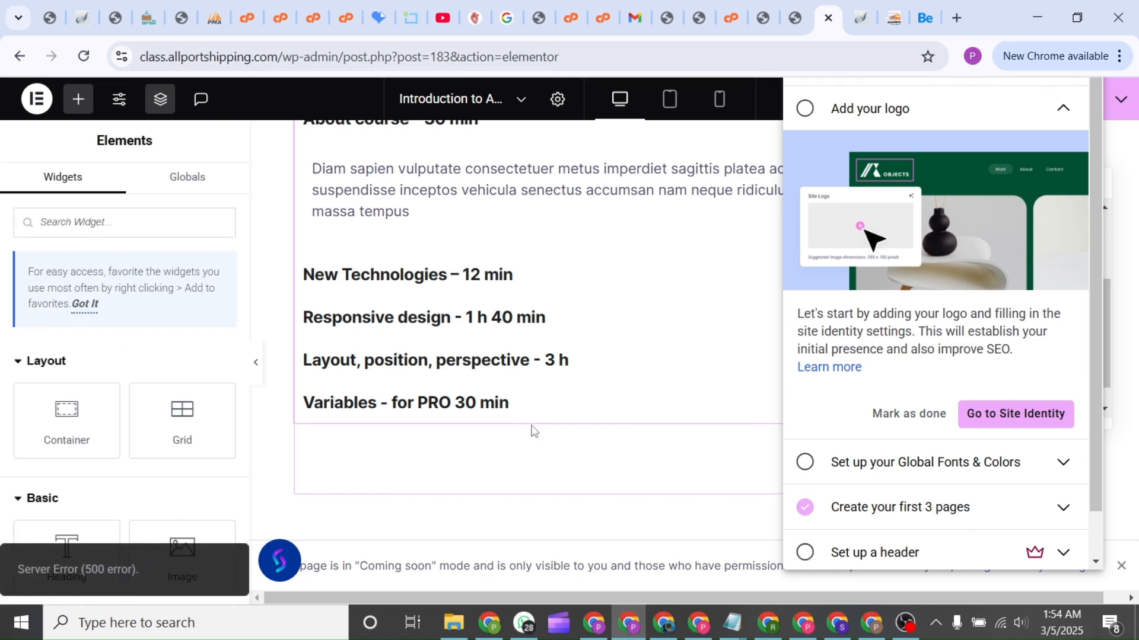
pyautogui.scroll(10, 669, 371)
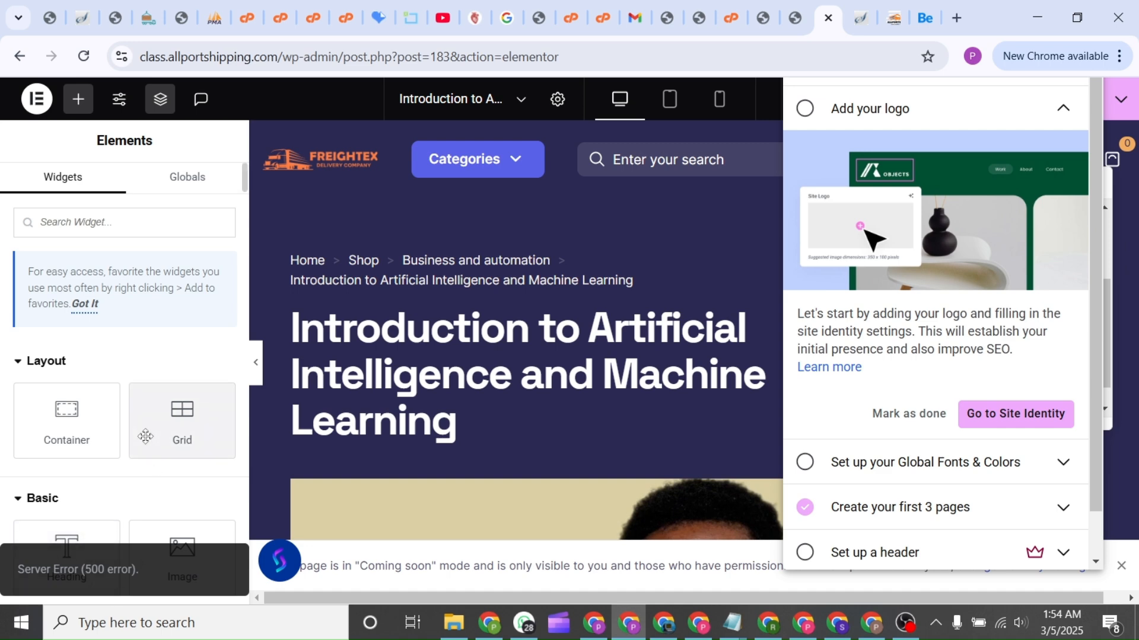
# Exit the Elementor editor to WordPress and leave the product without saving changes
pyautogui.click(39, 102)
pyautogui.click(81, 276)
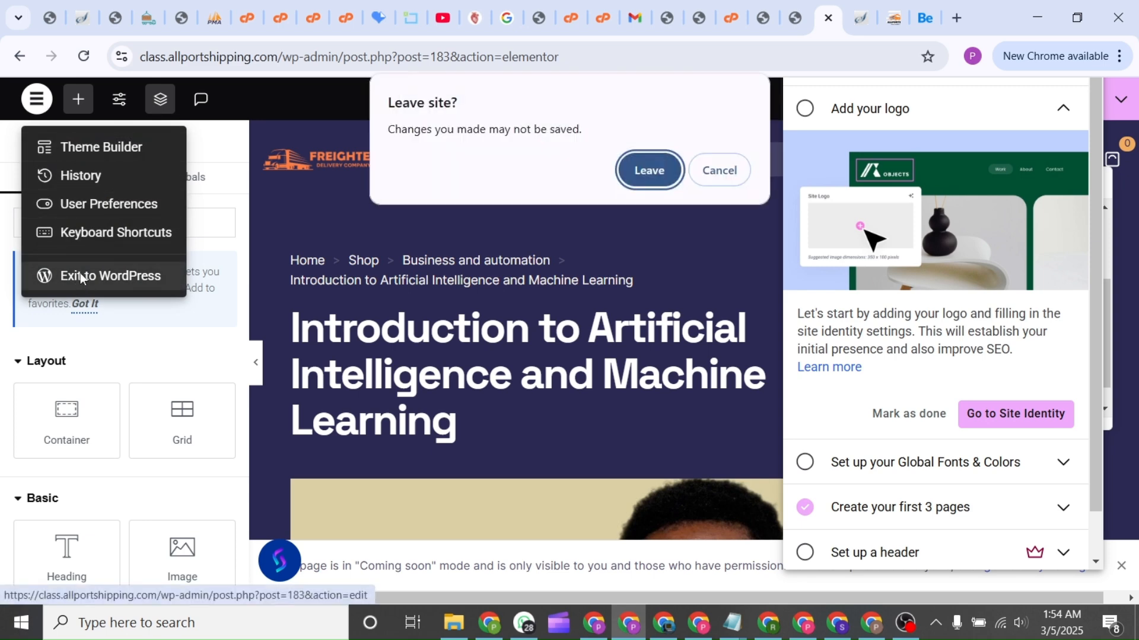
pyautogui.click(650, 171)
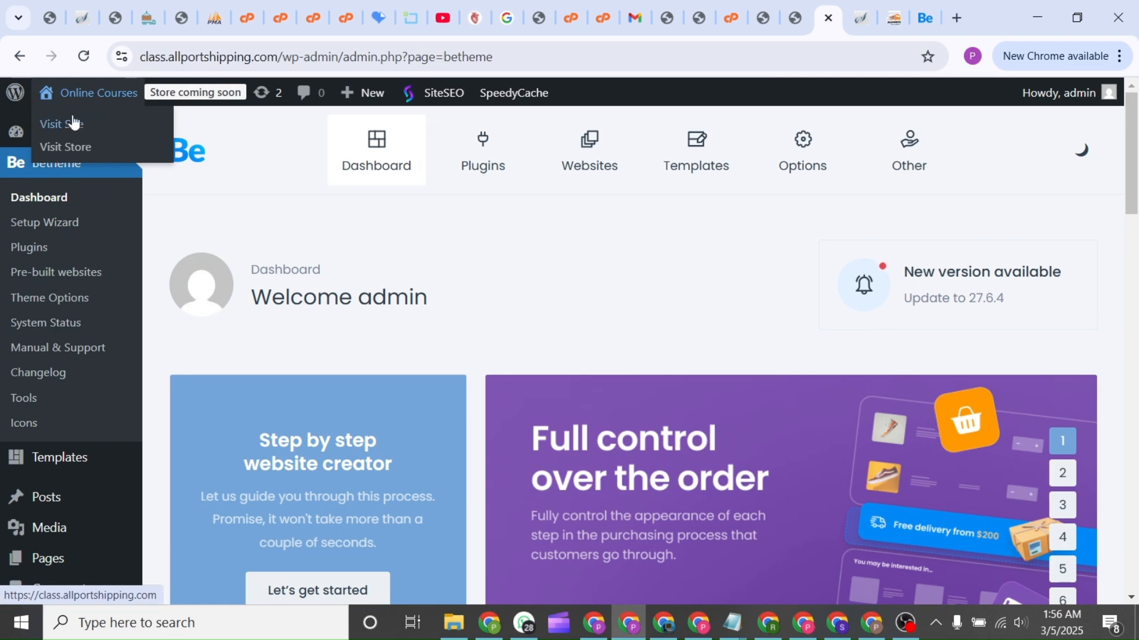
# Visit the site and look through the whole homepage, from the hero section down to the rebranded footer
pyautogui.click(64, 134)
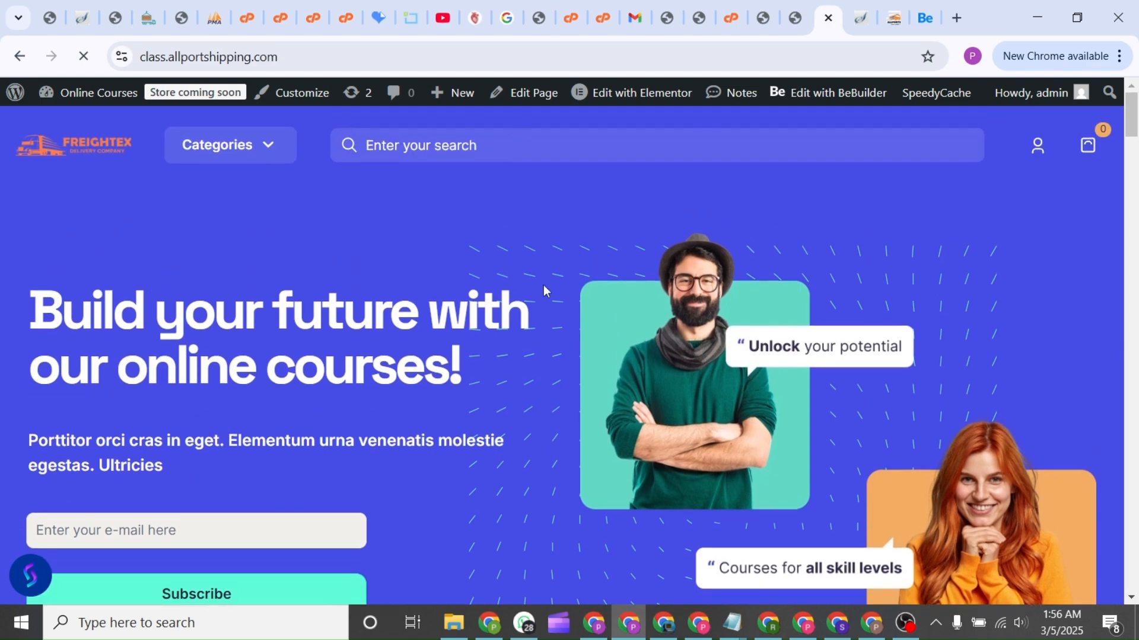
pyautogui.scroll(-5, 603, 412)
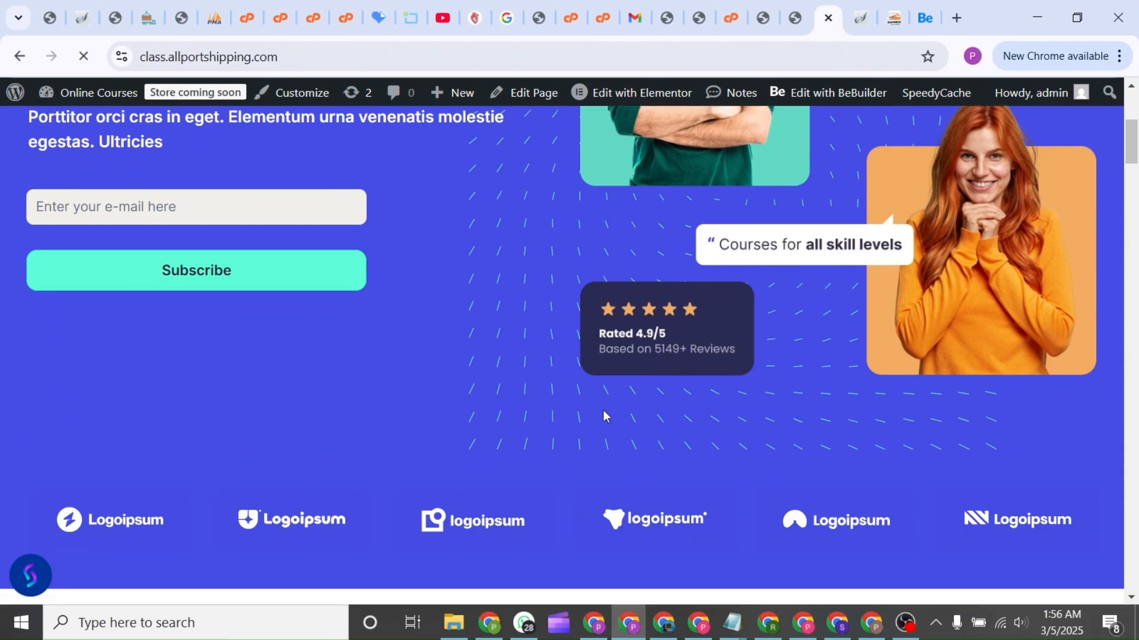
pyautogui.scroll(-4, 711, 431)
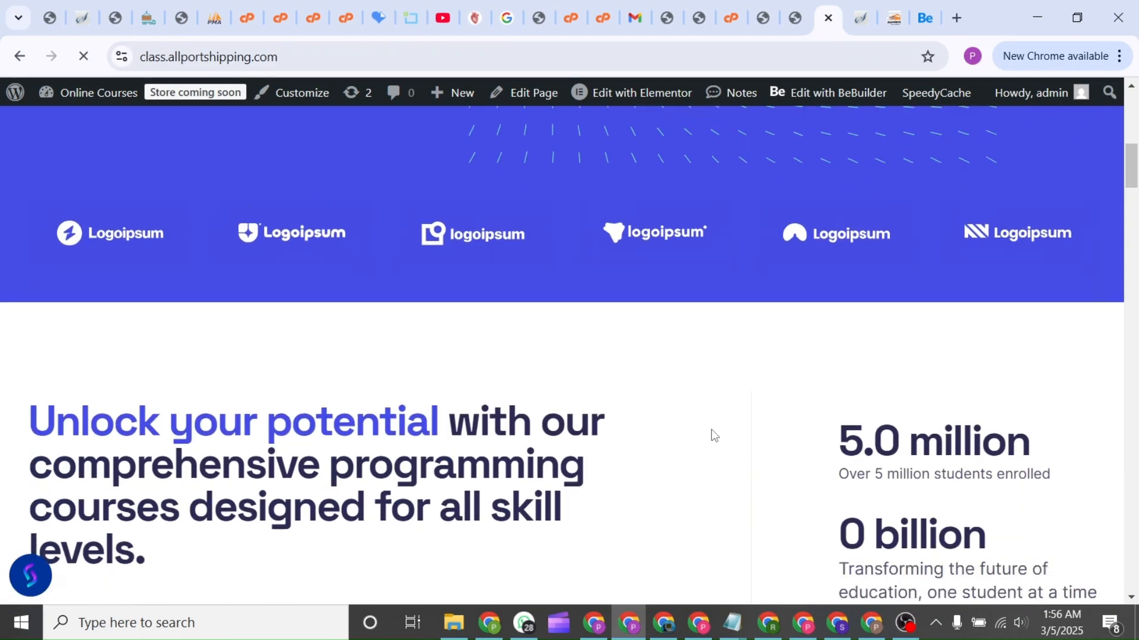
pyautogui.scroll(-3, 711, 435)
pyautogui.scroll(-6, 604, 467)
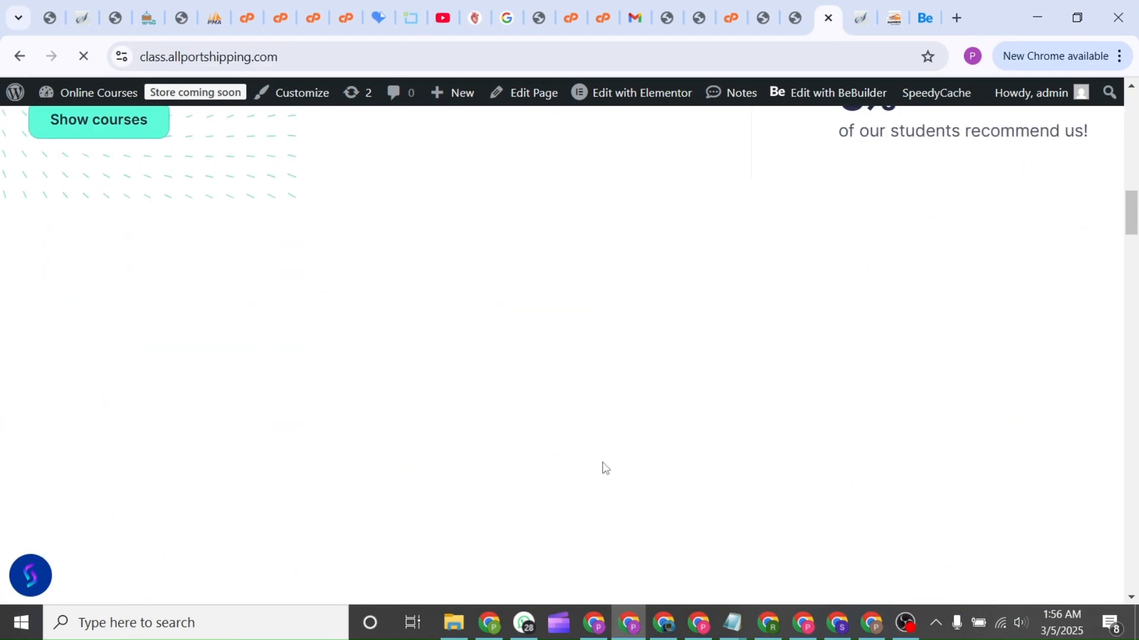
pyautogui.scroll(-7, 604, 463)
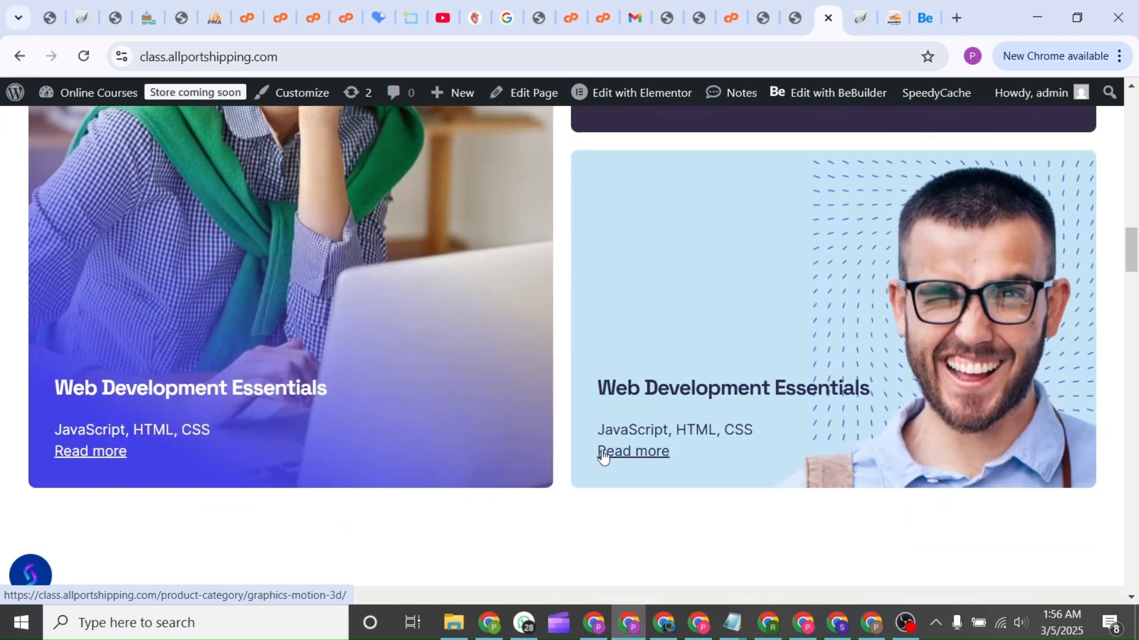
pyautogui.scroll(-15, 602, 456)
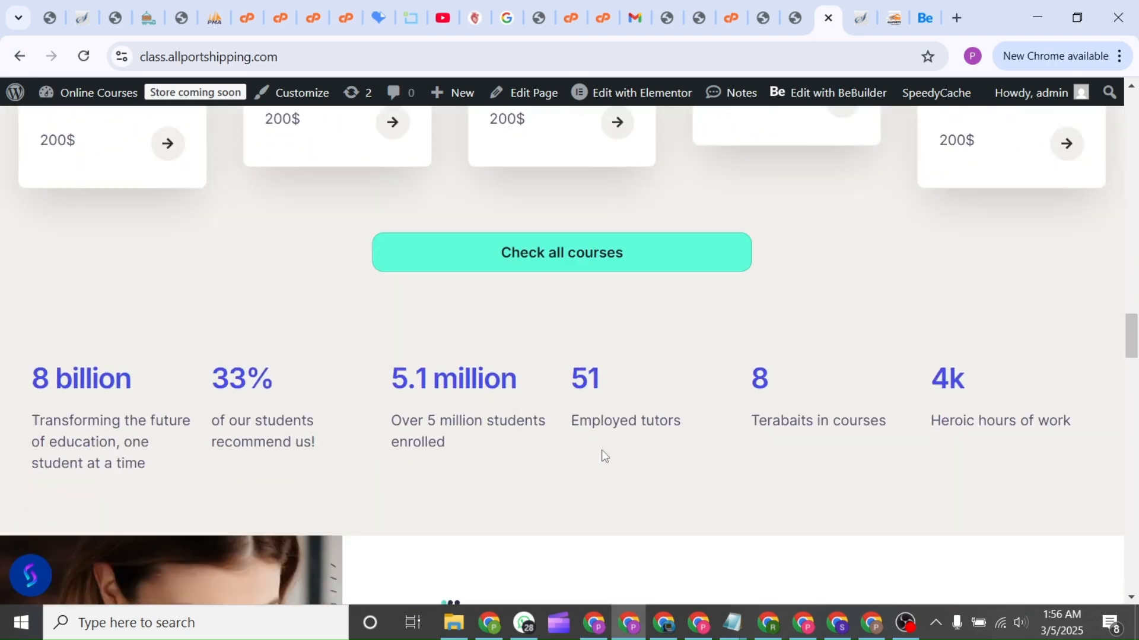
pyautogui.scroll(-13, 603, 455)
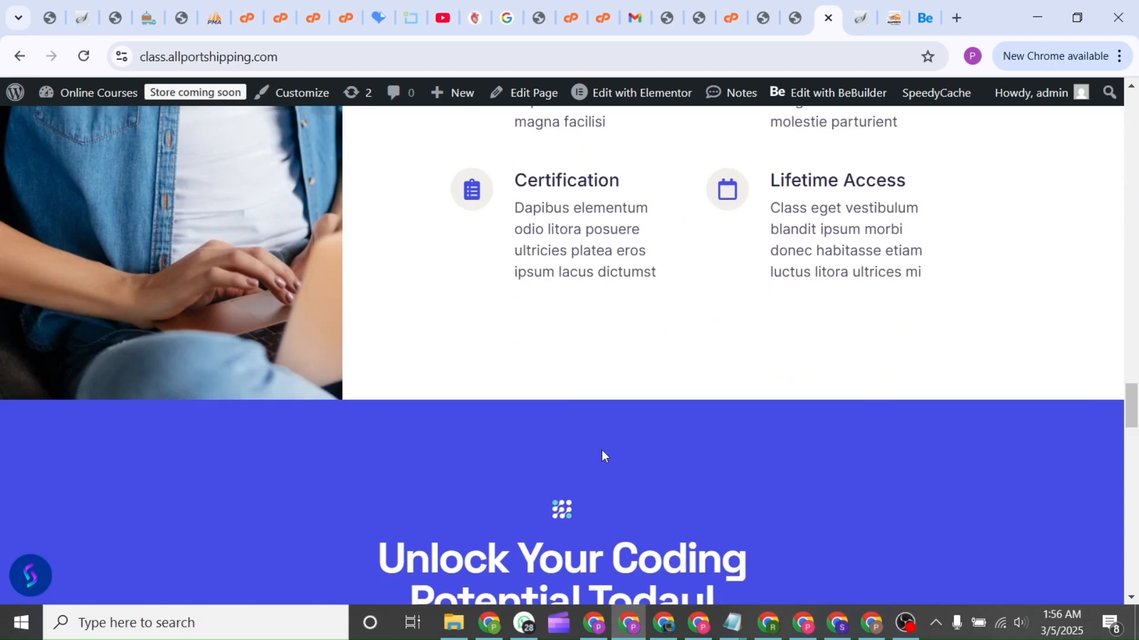
pyautogui.scroll(-15, 603, 452)
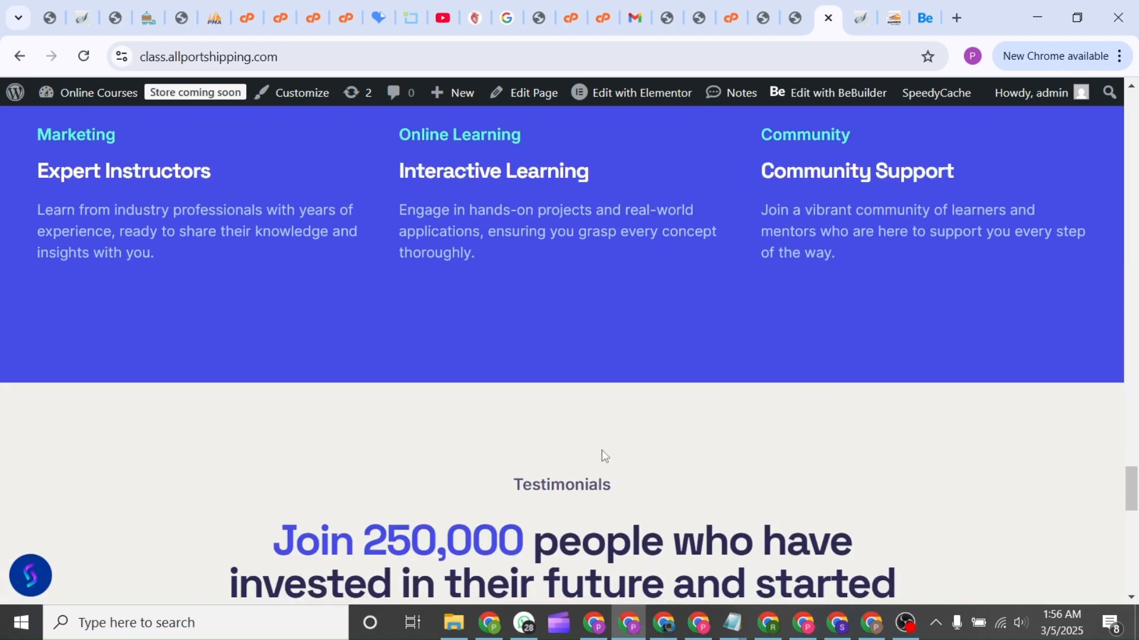
pyautogui.scroll(-12, 601, 456)
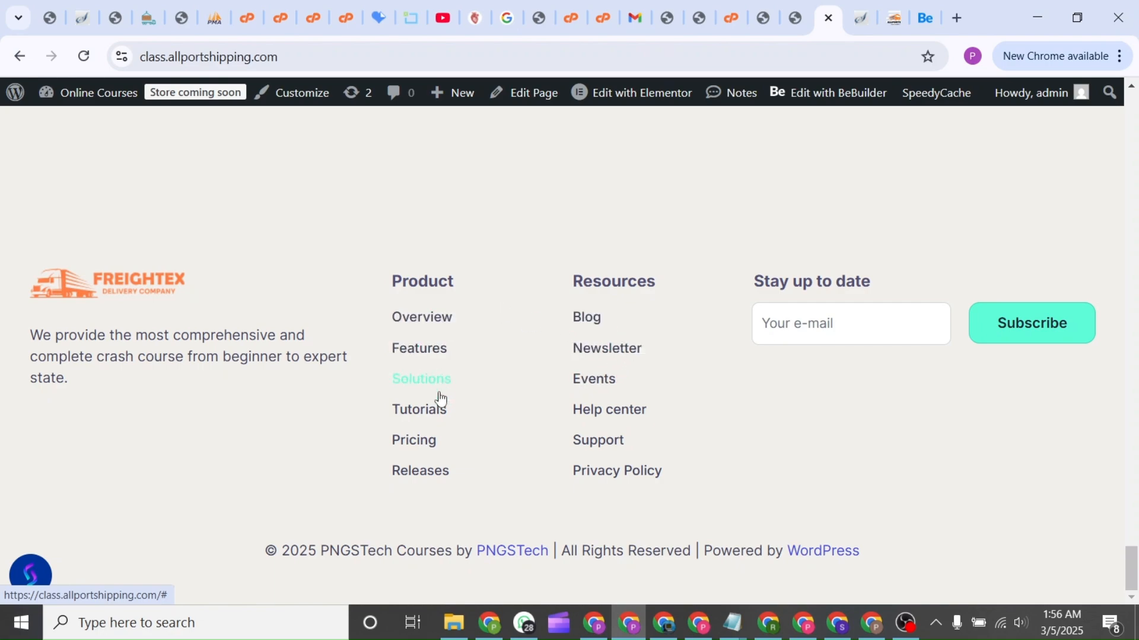
pyautogui.scroll(20, 427, 470)
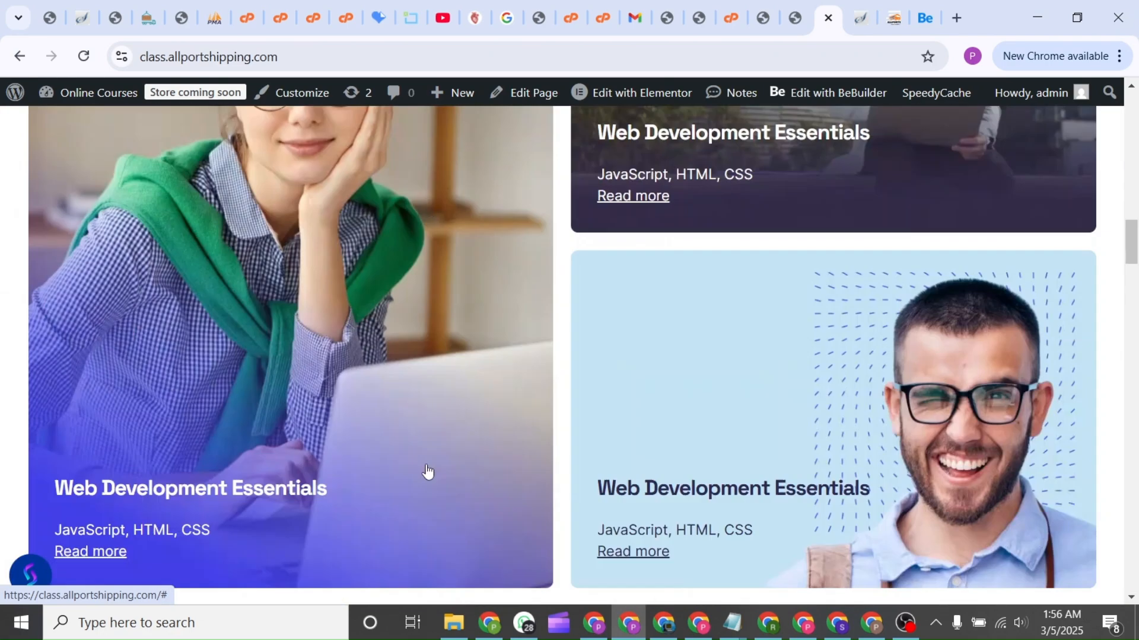
pyautogui.scroll(8, 427, 470)
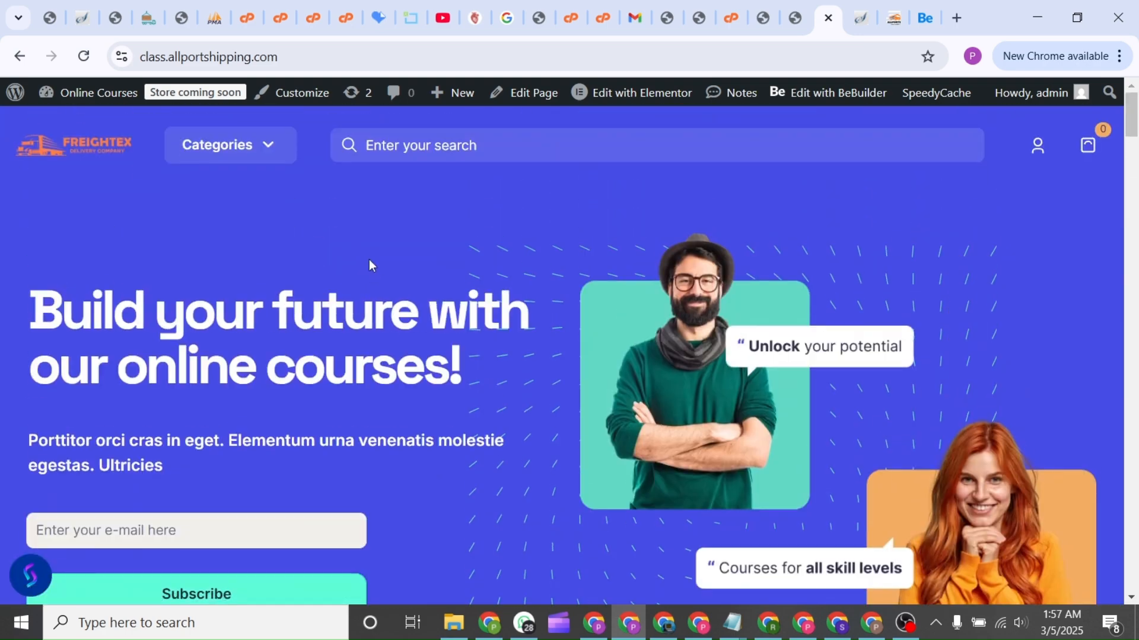
# Open the Business and automation course category on the site and look through its courses
pyautogui.moveTo(263, 146)
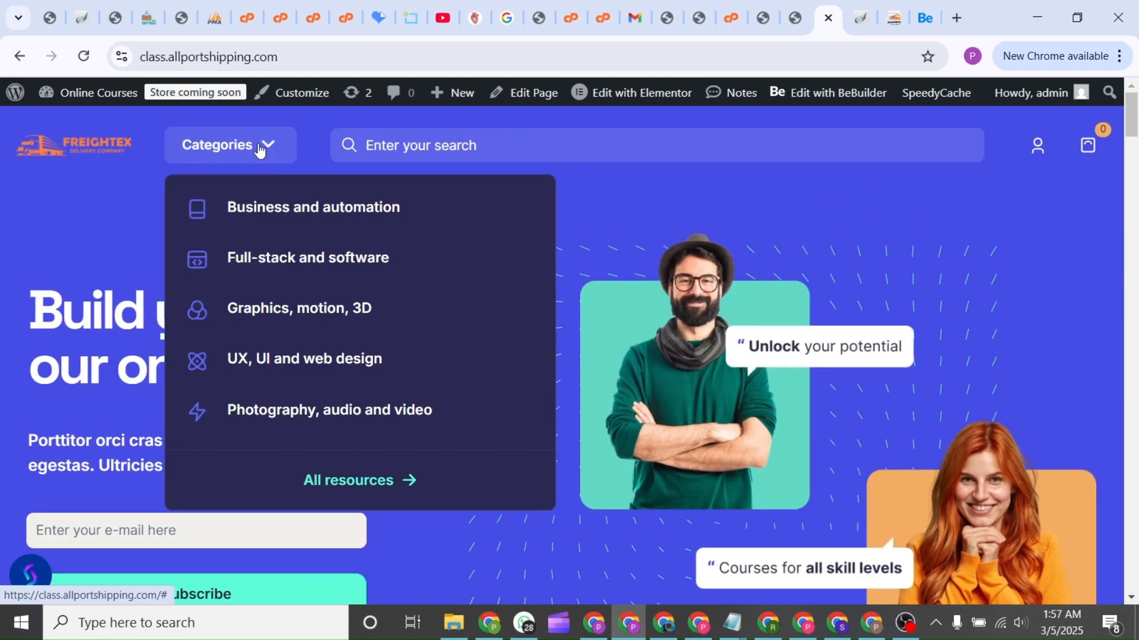
pyautogui.click(321, 221)
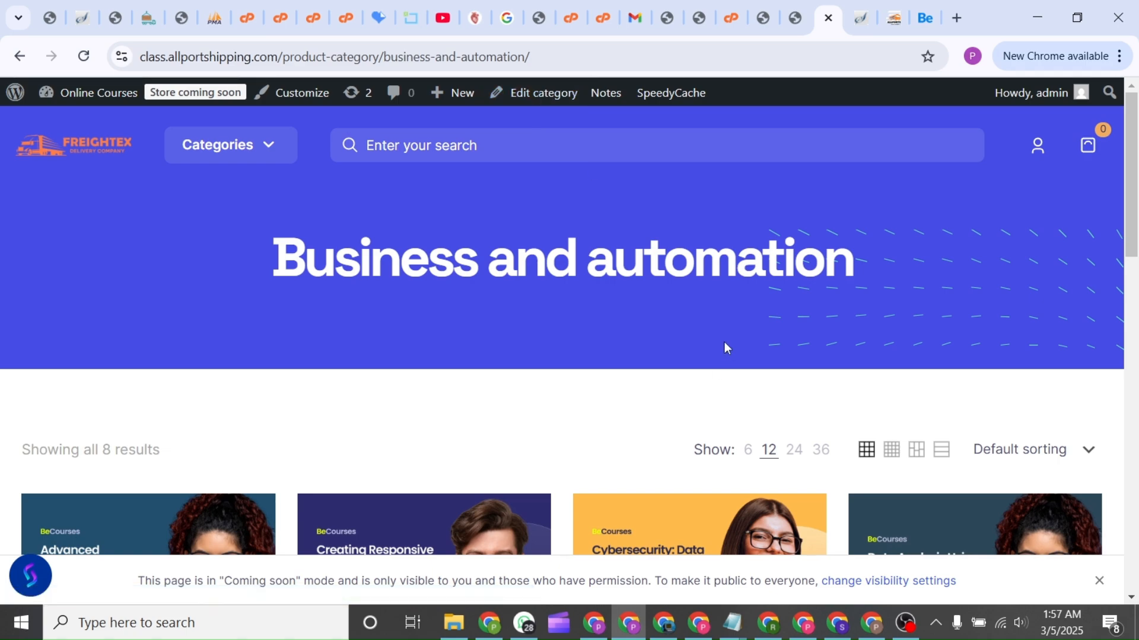
pyautogui.scroll(-14, 724, 346)
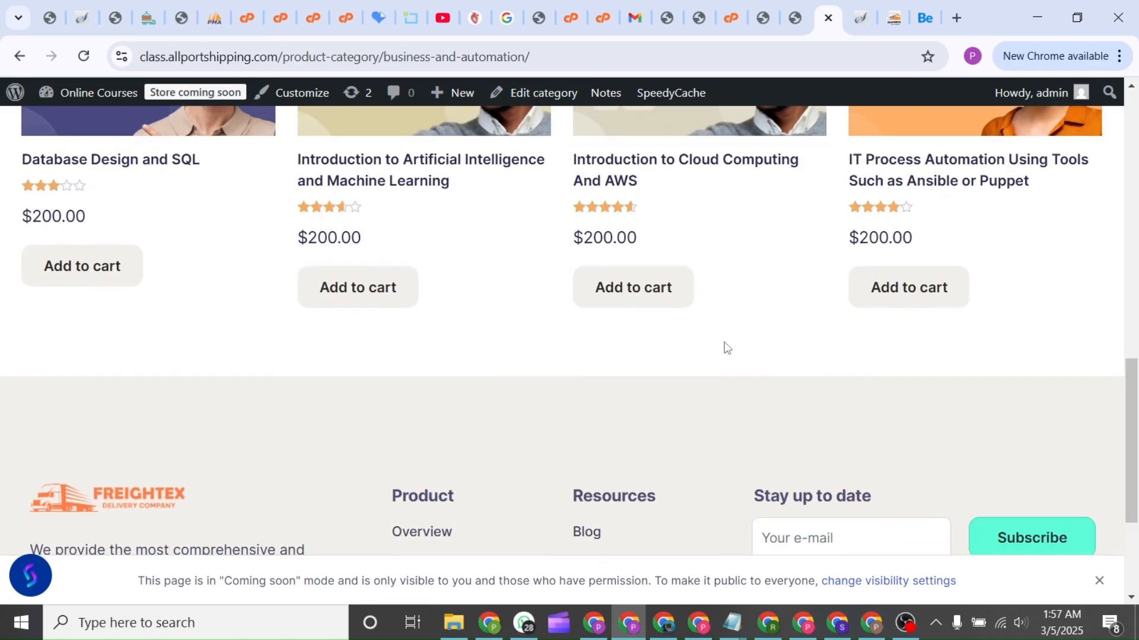
pyautogui.scroll(15, 737, 397)
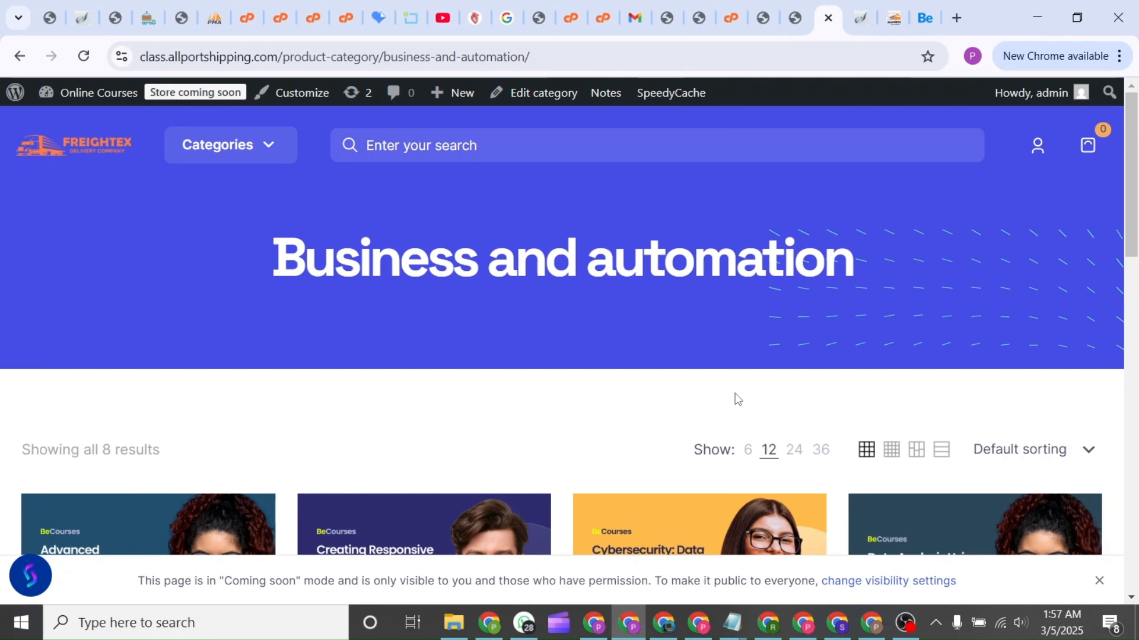
# Open the store's visibility settings, set Site visibility to Live and save the changes
pyautogui.click(934, 586)
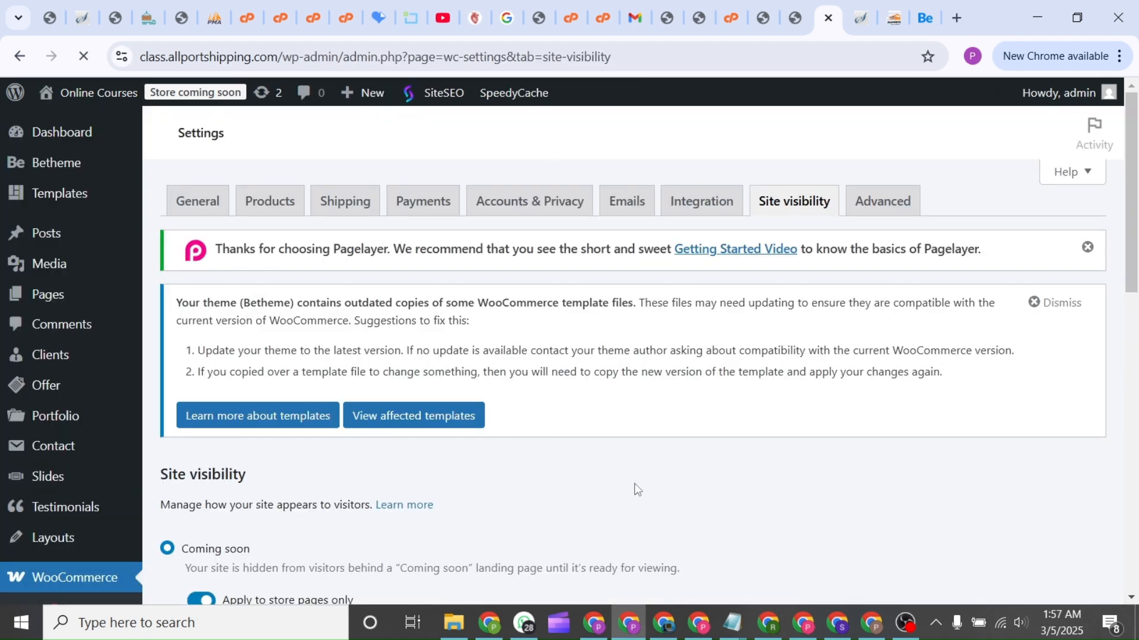
pyautogui.scroll(-3, 500, 504)
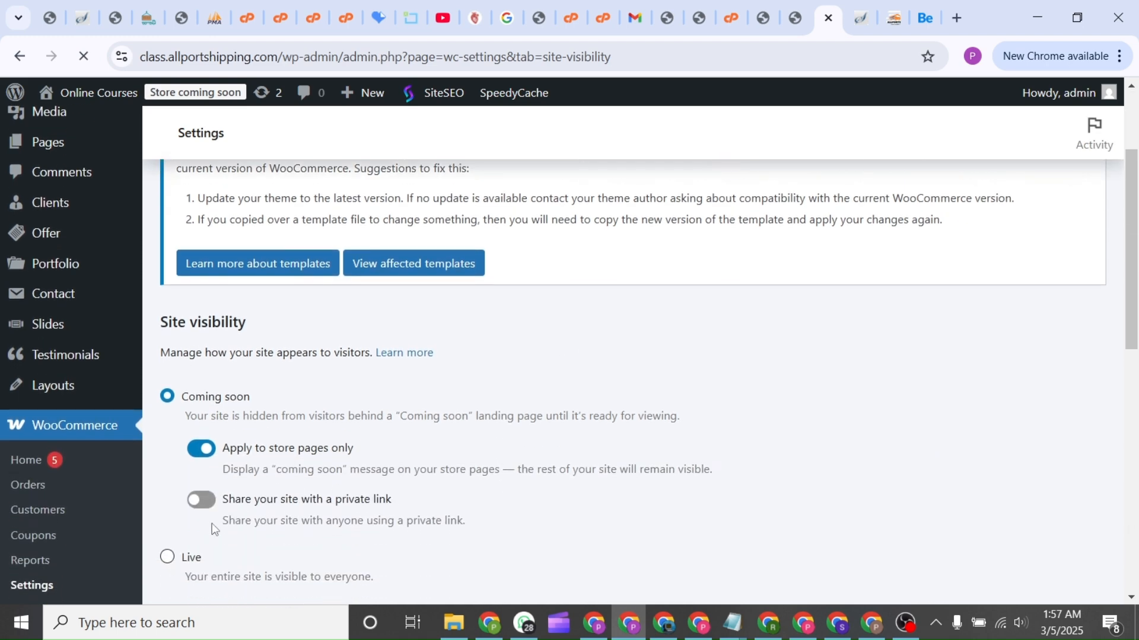
pyautogui.click(171, 559)
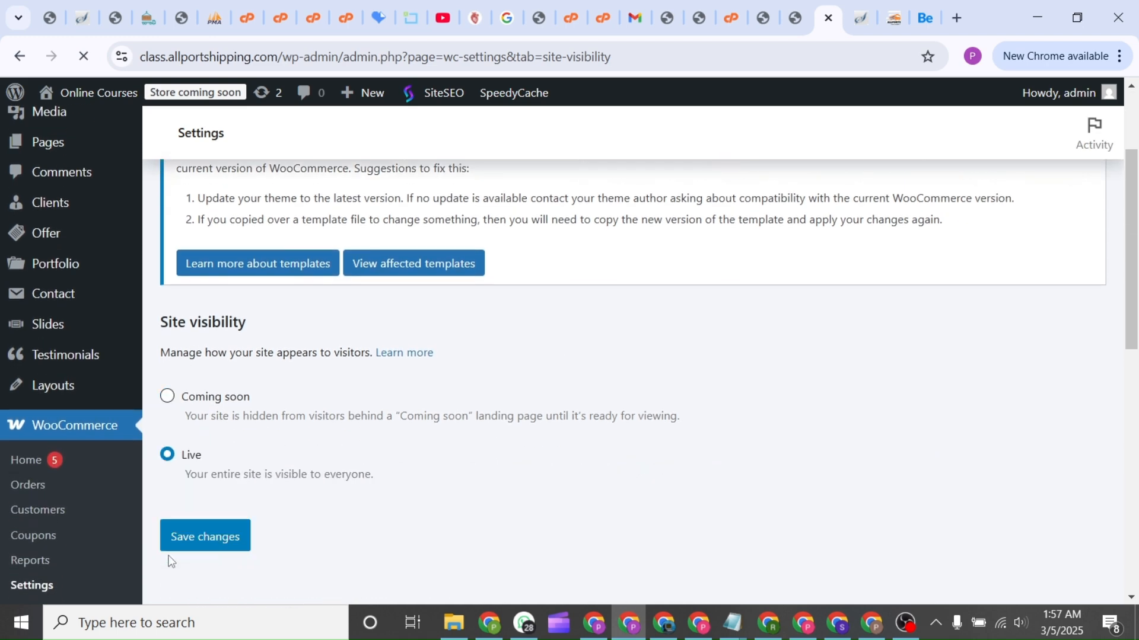
pyautogui.click(203, 546)
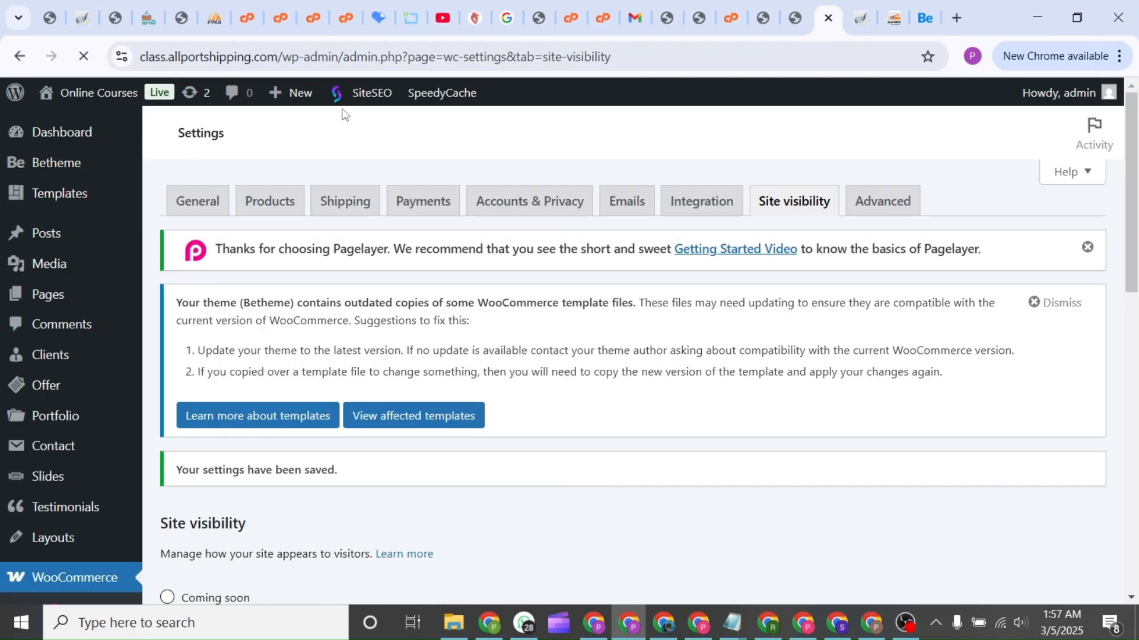
# Visit the site again and look over the homepage with the store set to Live
pyautogui.moveTo(72, 97)
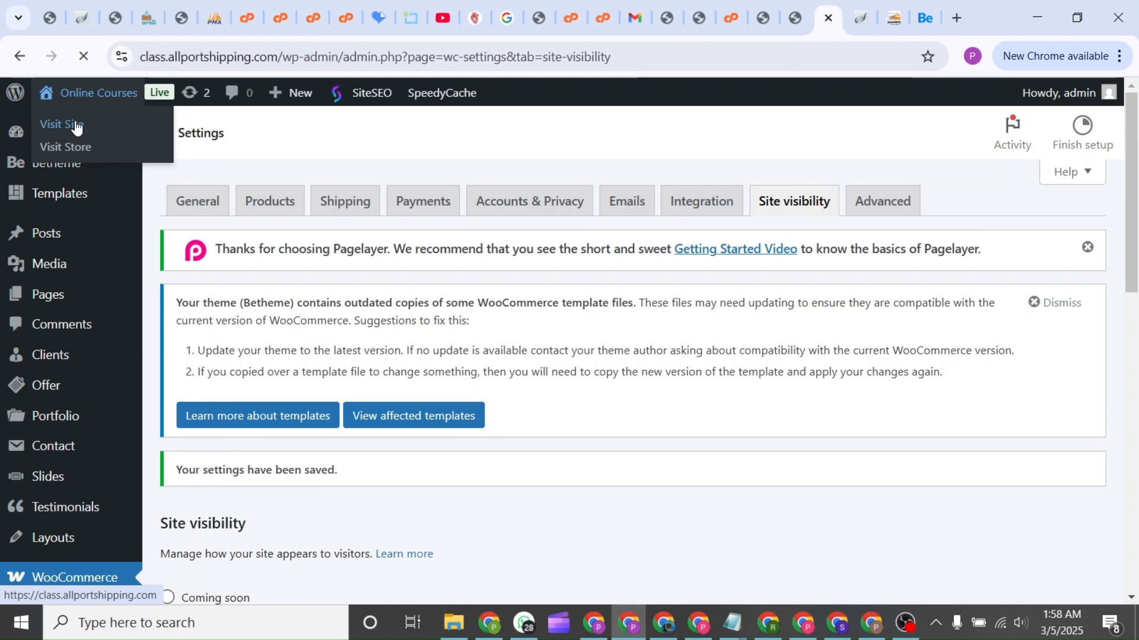
pyautogui.click(76, 127)
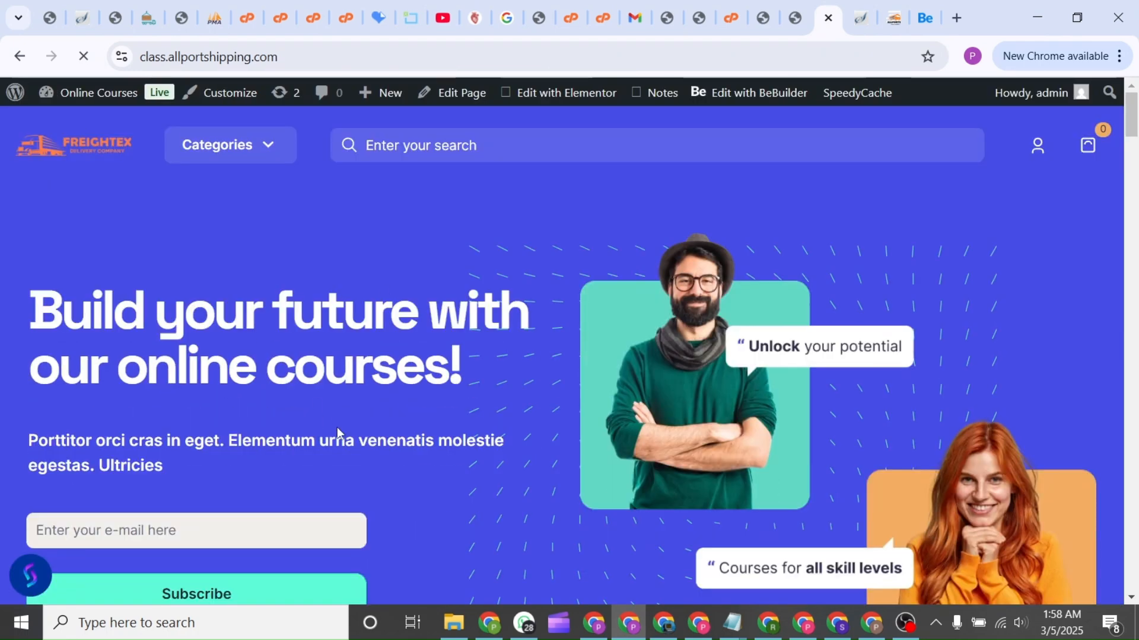
pyautogui.scroll(-10, 338, 432)
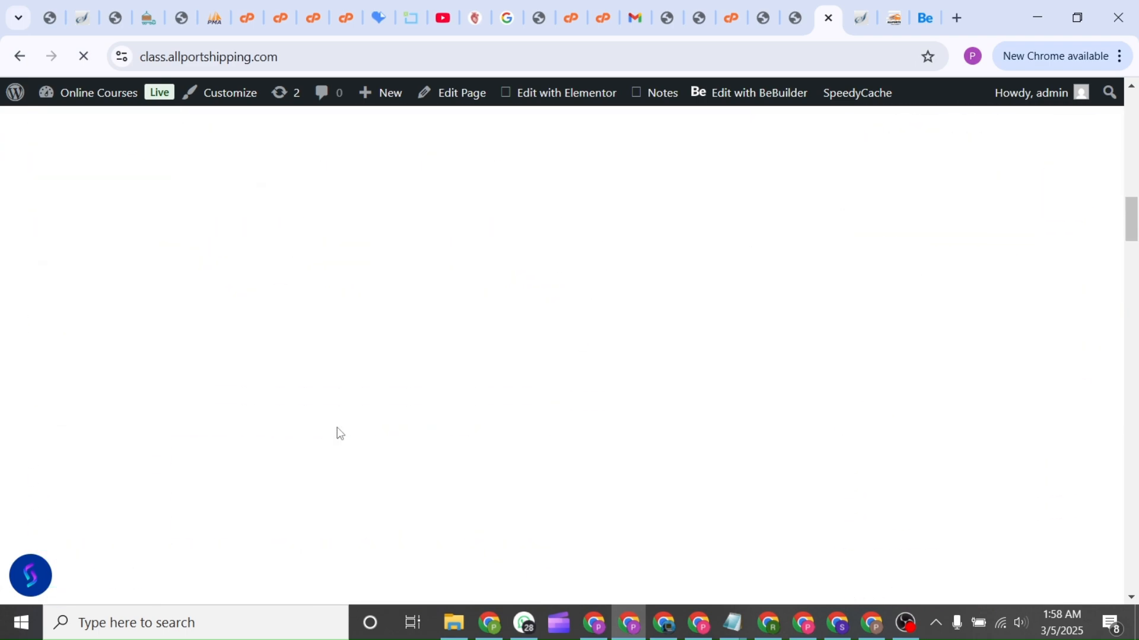
pyautogui.scroll(10, 337, 427)
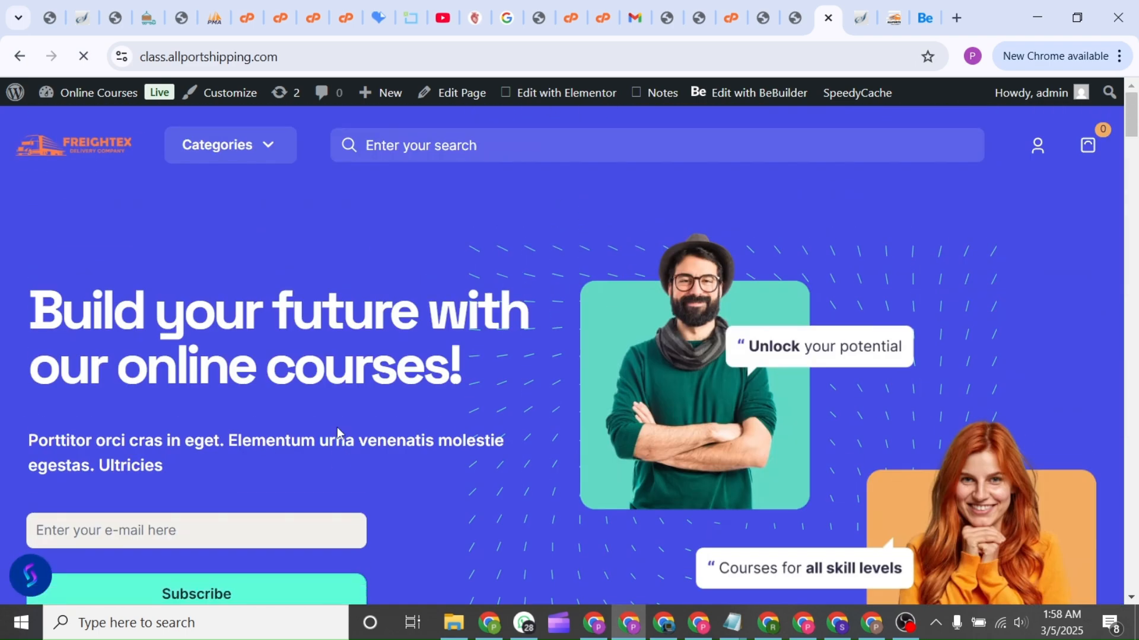